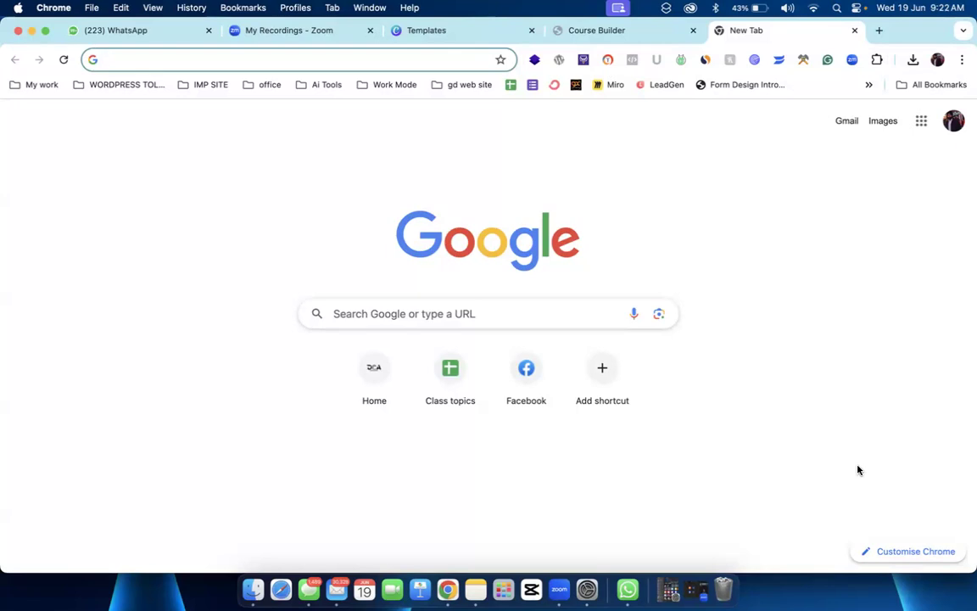
Step: Open gadgets360.com/mobiles/best-phone-under-20000 and decline the subscription to Gadgets 360 alerts
left_click(413, 61)
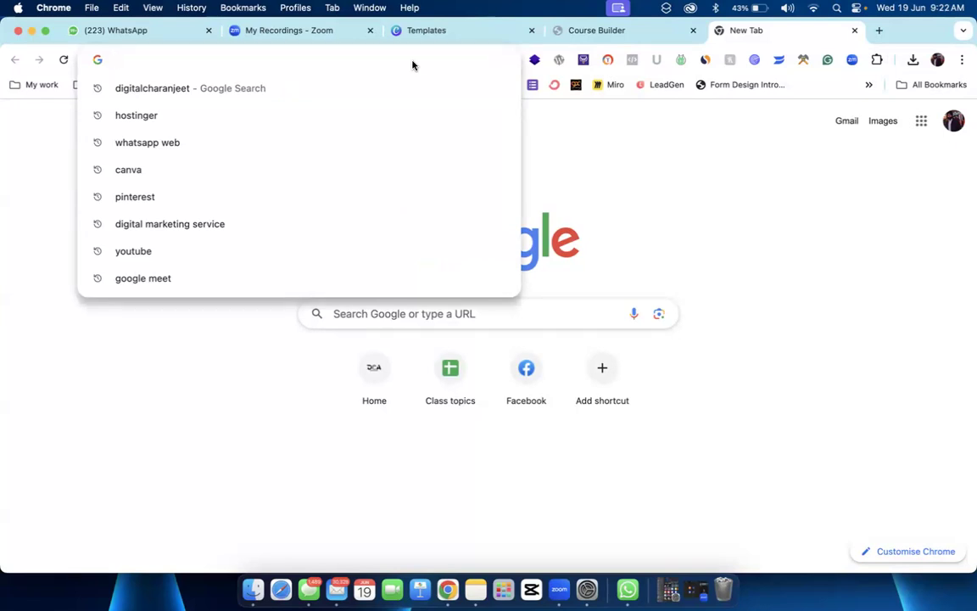
type("ga")
key("Right")
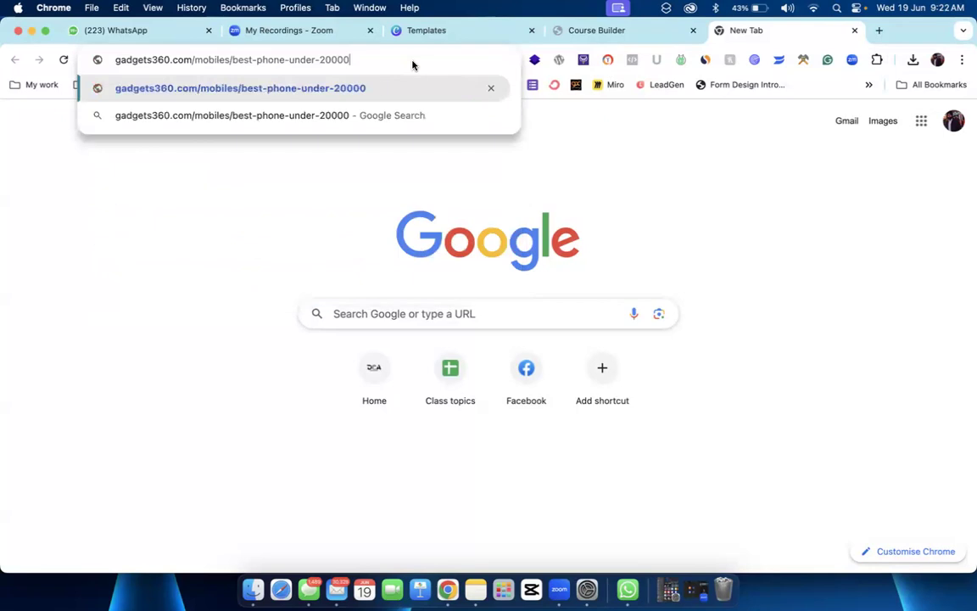
key("Return")
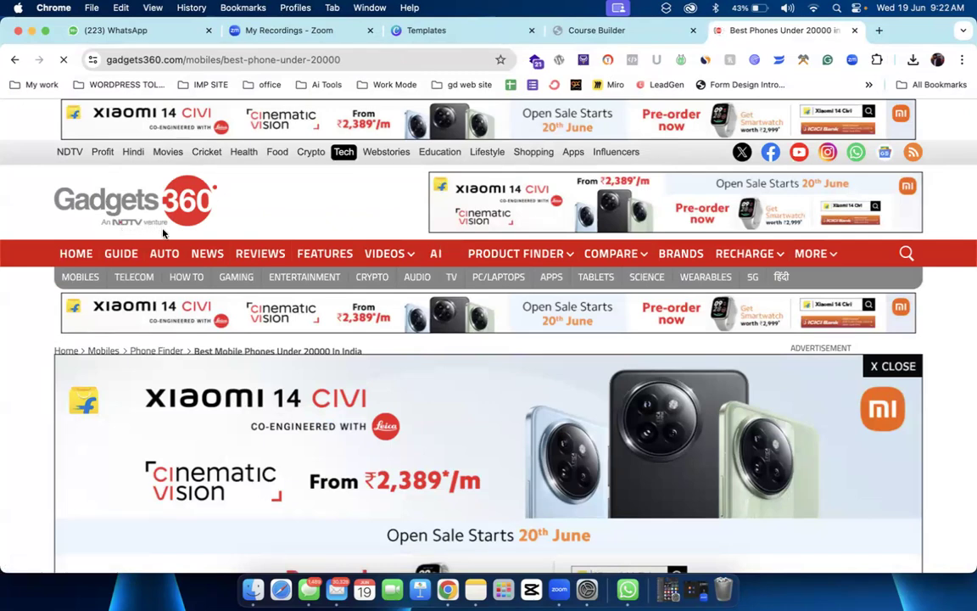
scroll(387, 340, "down", 10)
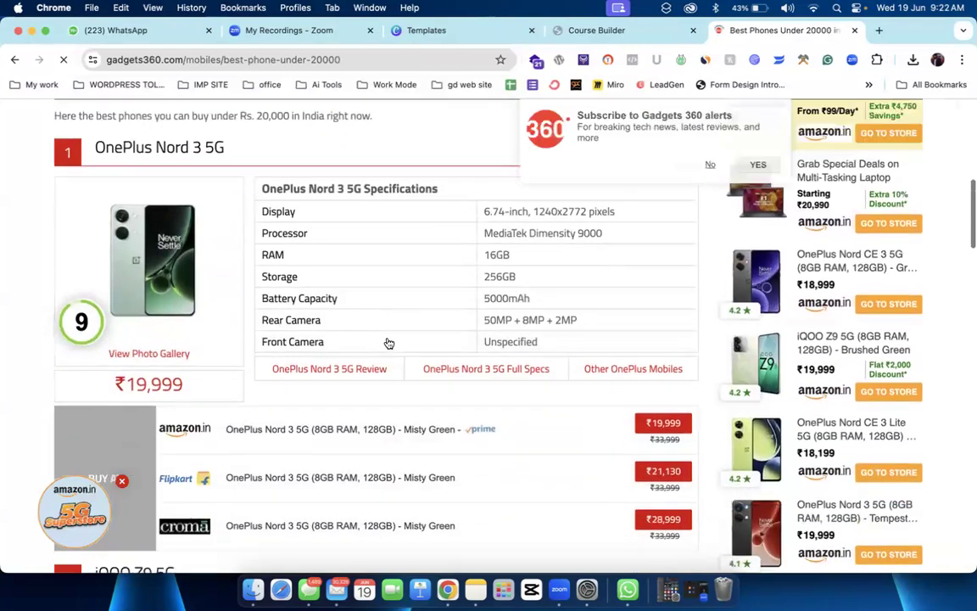
scroll(386, 342, "up", 3)
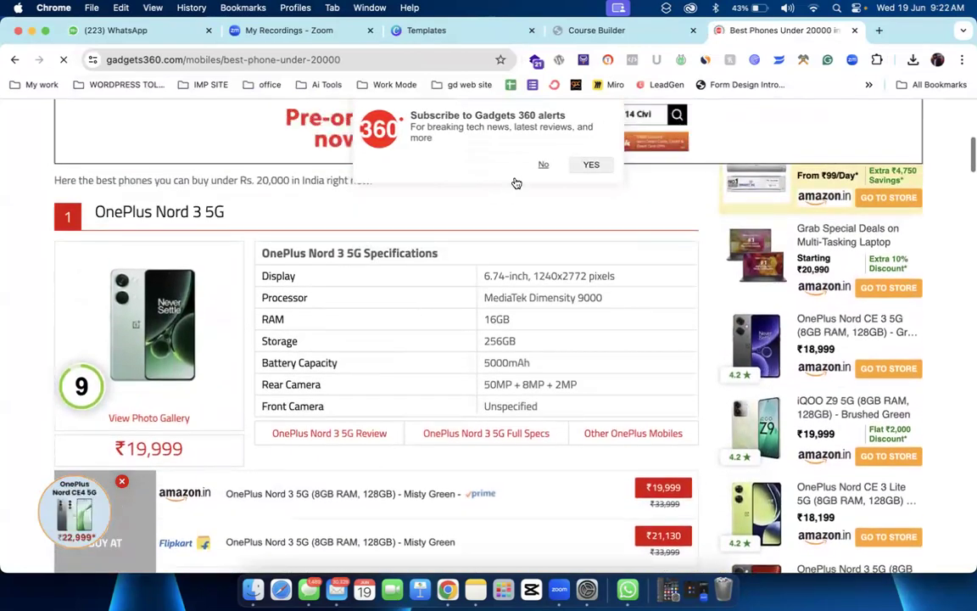
left_click(546, 162)
Step: Examine the Gadgets 360 list of phones under 20,000, including specifications, store purchase links and ad placements
scroll(254, 284, "down", 6)
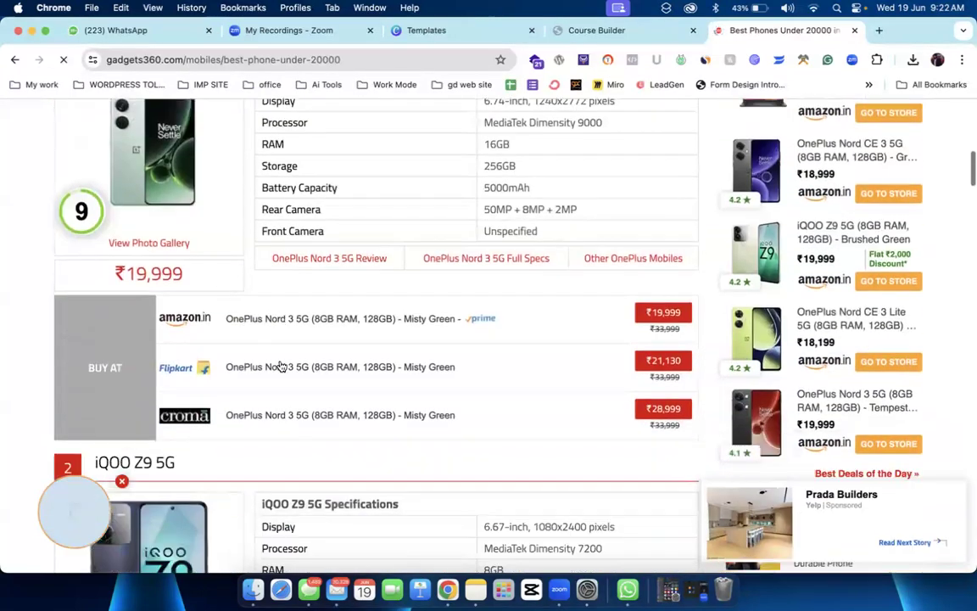
scroll(282, 366, "down", 15)
scroll(282, 366, "up", 13)
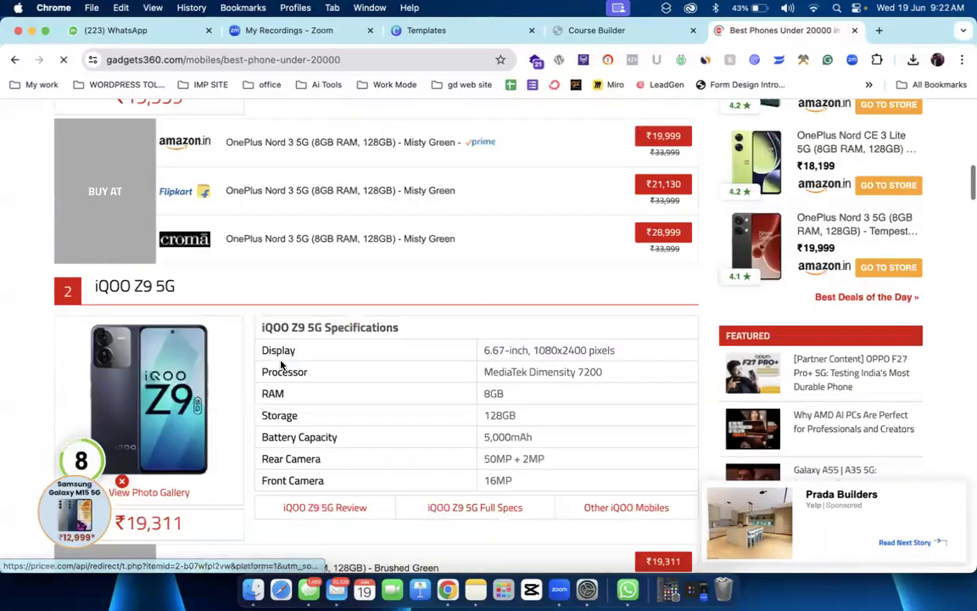
scroll(281, 366, "down", 8)
scroll(282, 366, "up", 15)
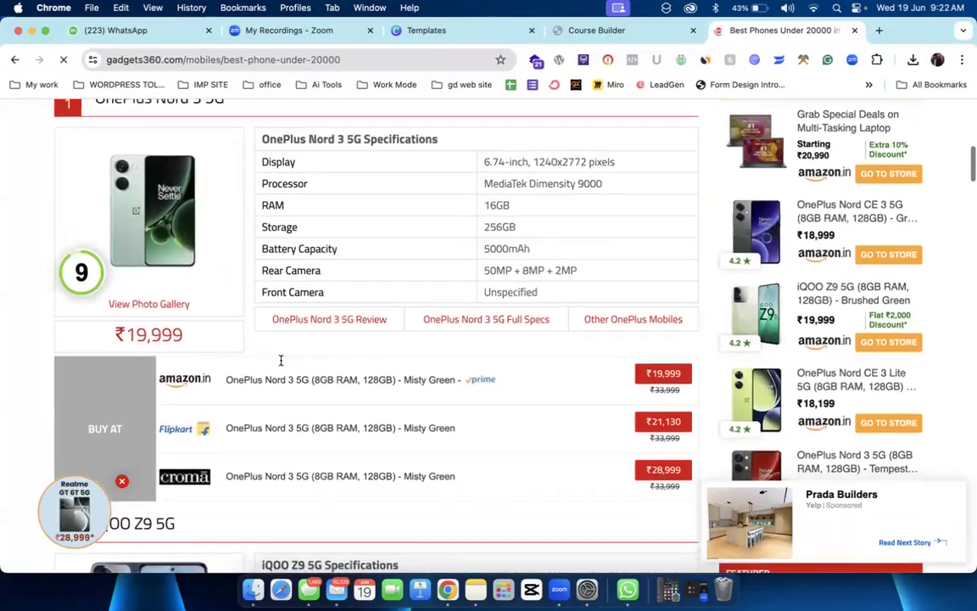
scroll(281, 366, "up", 3)
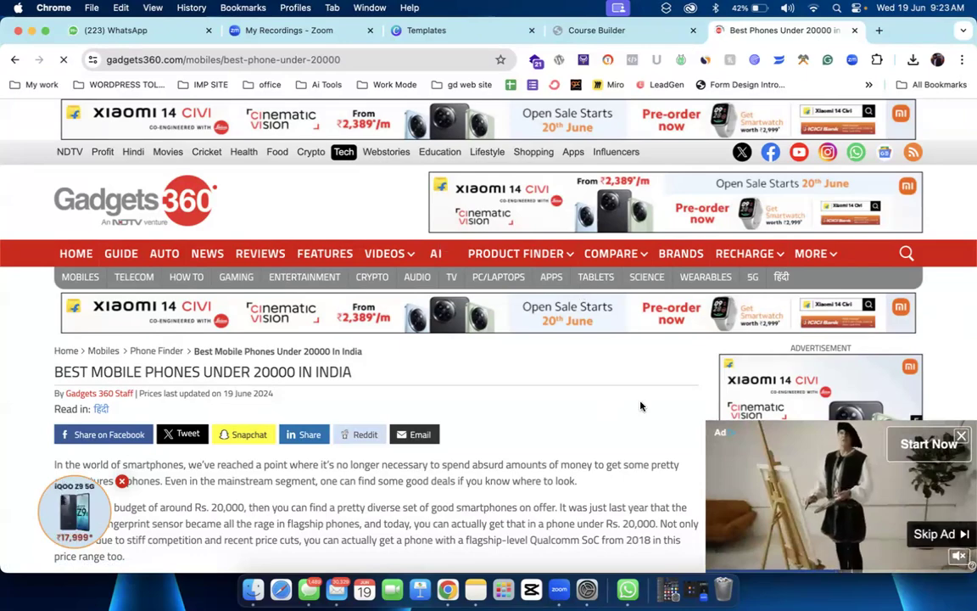
scroll(477, 441, "down", 5)
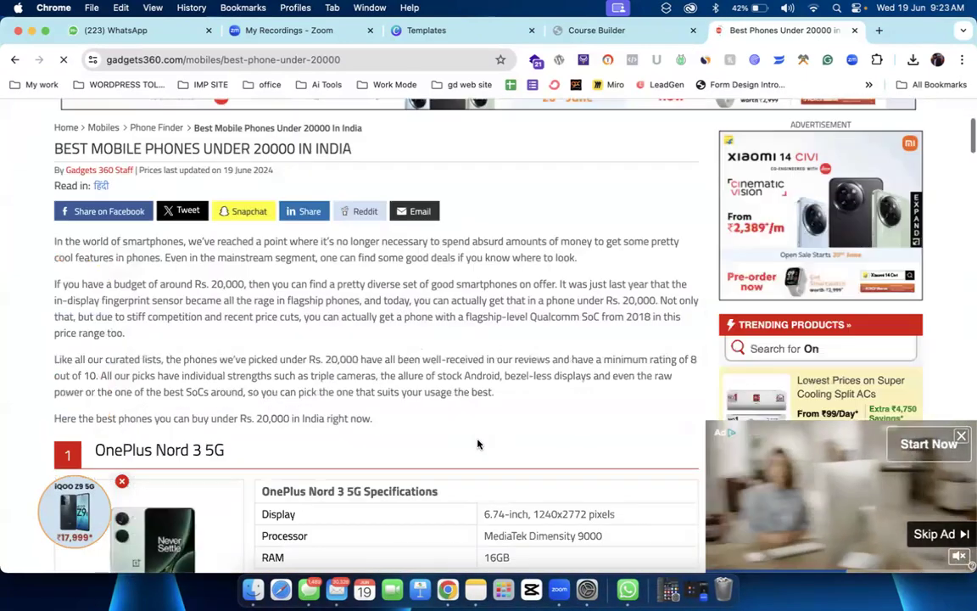
scroll(478, 441, "down", 5)
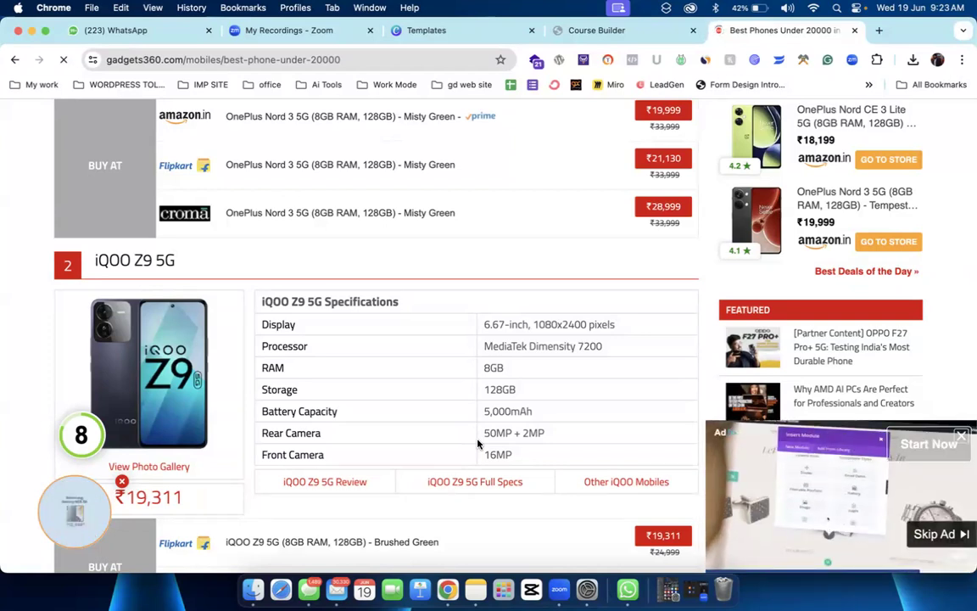
scroll(477, 443, "up", 15)
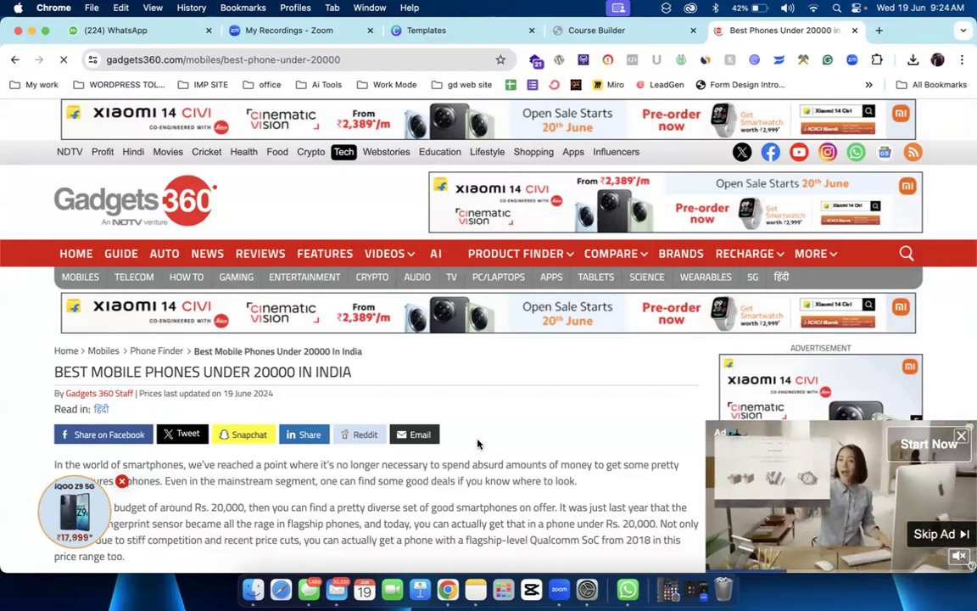
Step: Search Google for google adsense in a new tab and open the Google AdSense start page
left_click(879, 30)
left_click(447, 53)
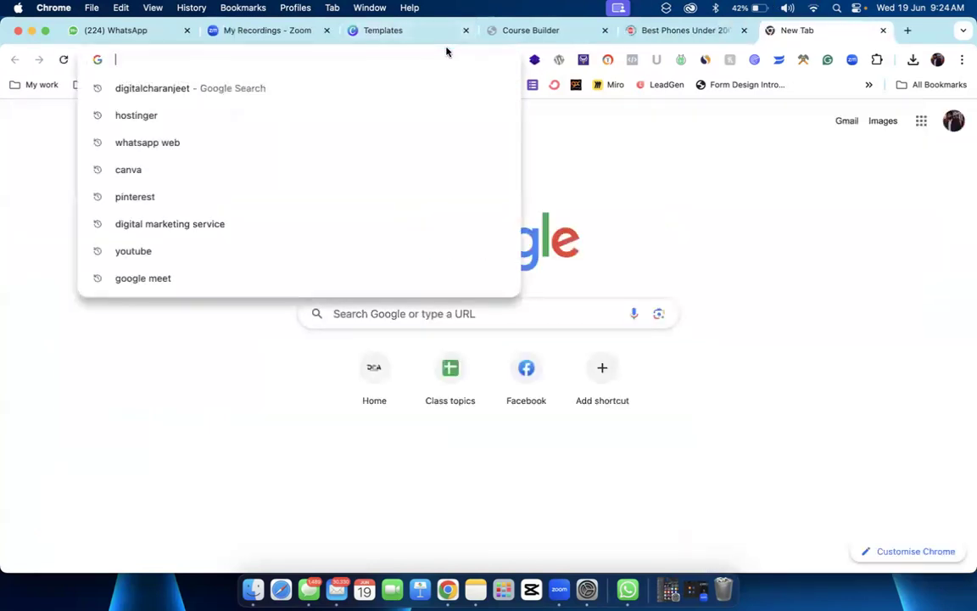
type("gg")
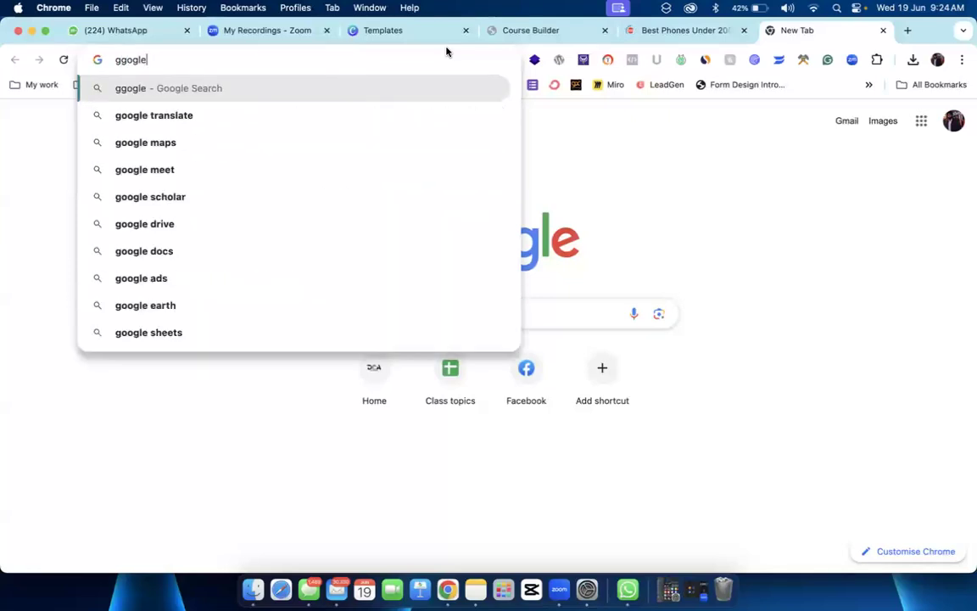
key("BackSpace")
type("oogl")
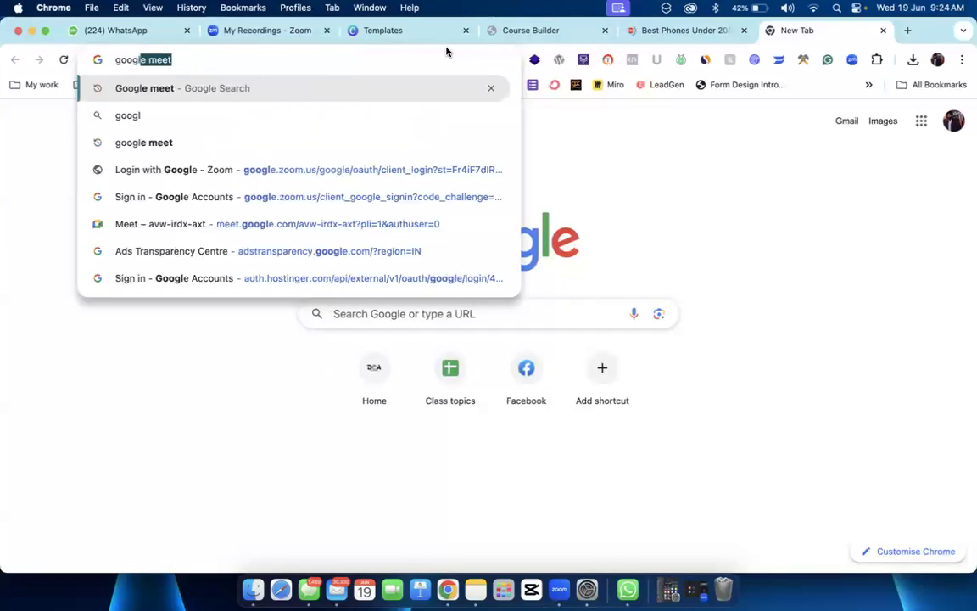
type("e ads")
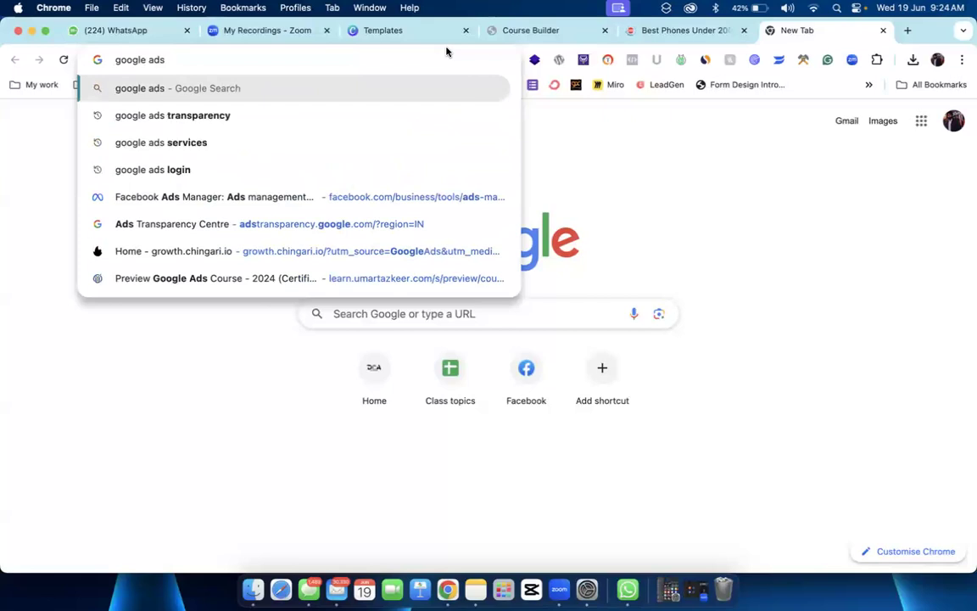
key("Down")
key("Down")
key("BackSpace")
key("BackSpace")
key("BackSpace")
key("BackSpace")
key("BackSpace")
key("BackSpace")
key("BackSpace")
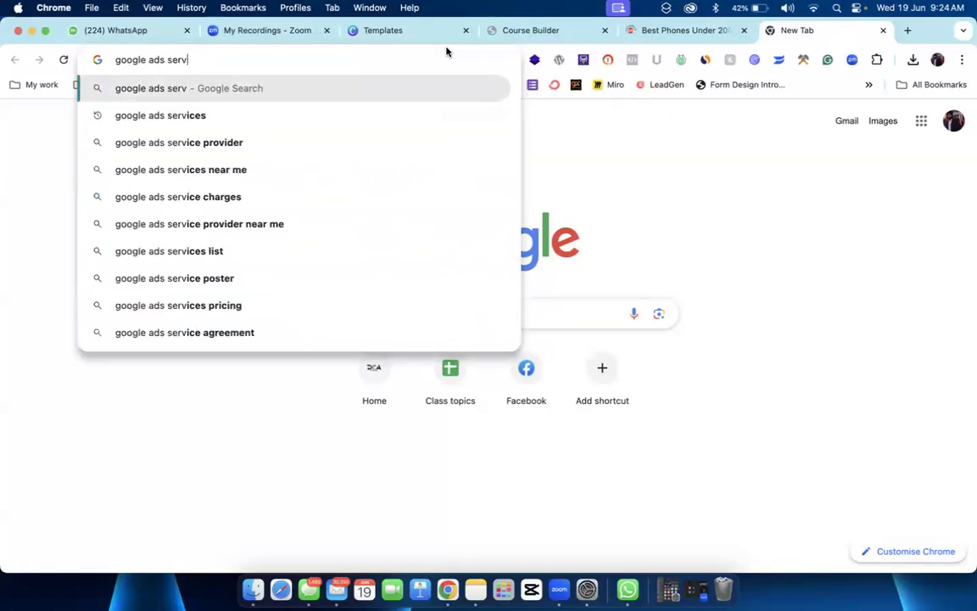
key("BackSpace")
type("sen")
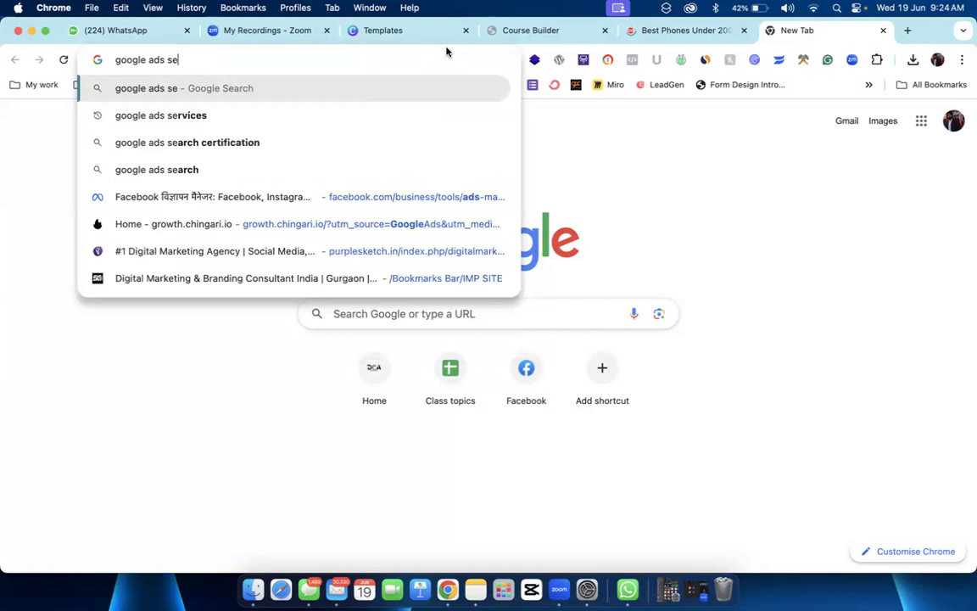
key("Down")
key("Return")
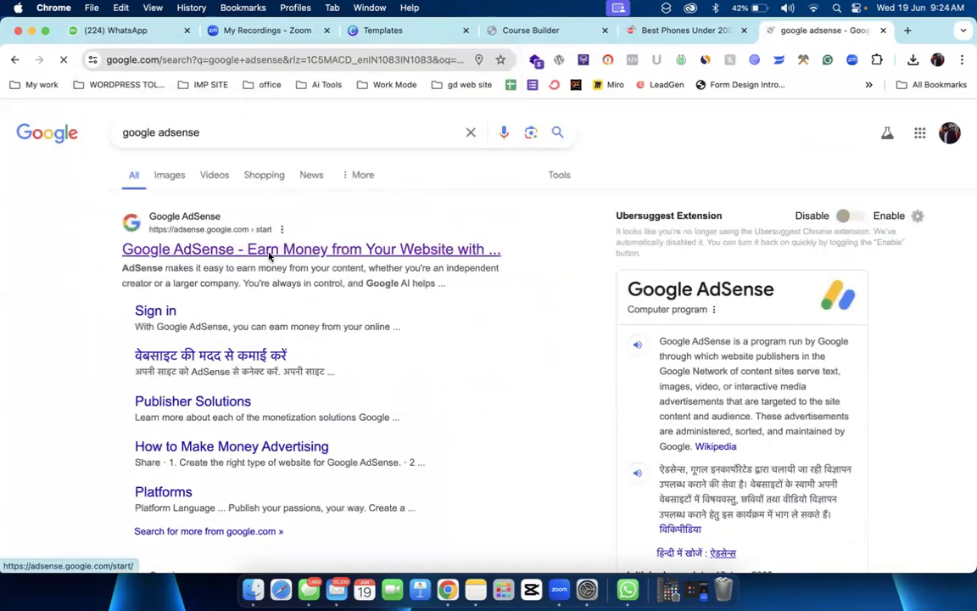
left_click(270, 249)
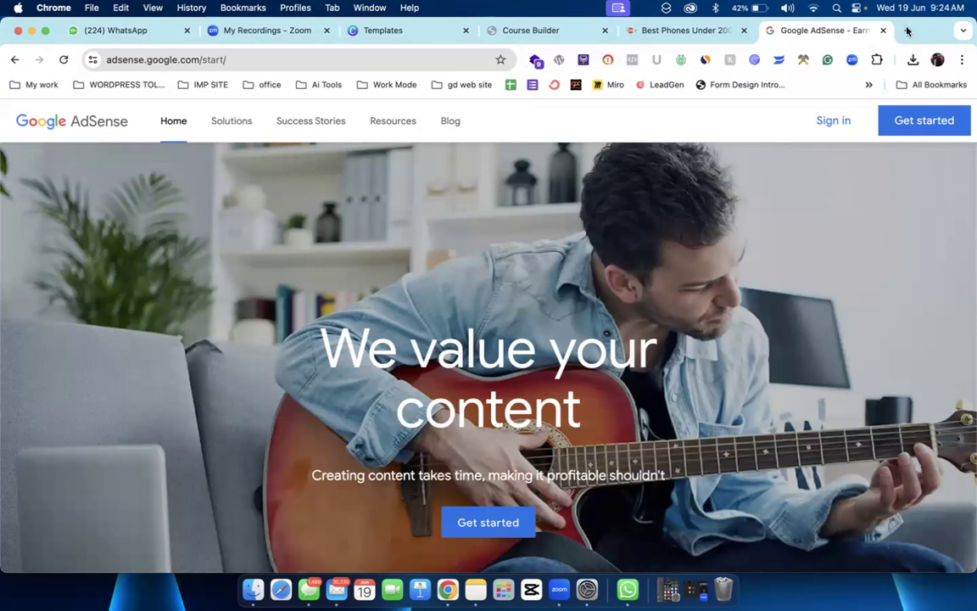
Step: Close the AdSense page and examine the ads and trending products on the Gadgets 360 phone list
key("super+w")
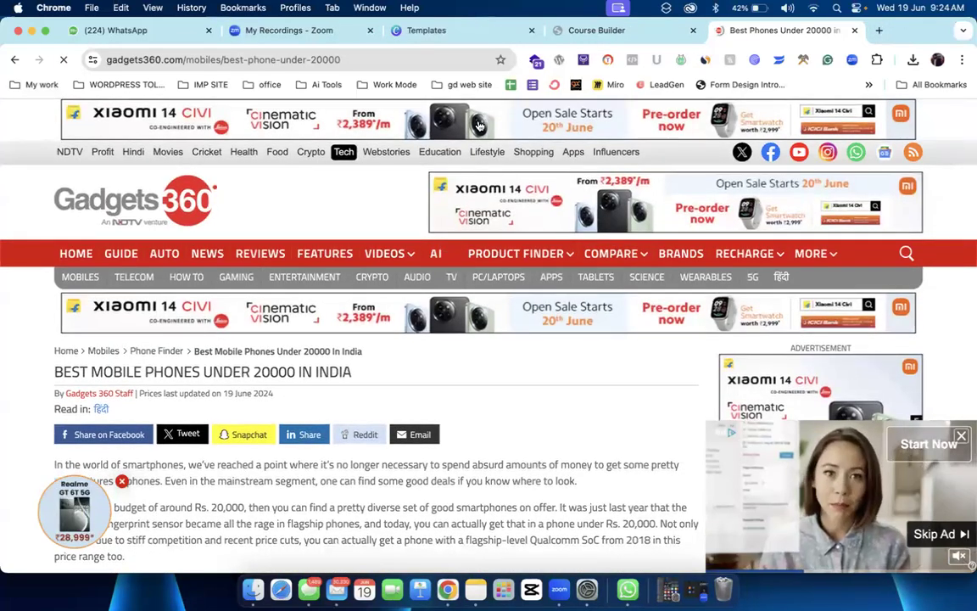
scroll(450, 120, "down", 6)
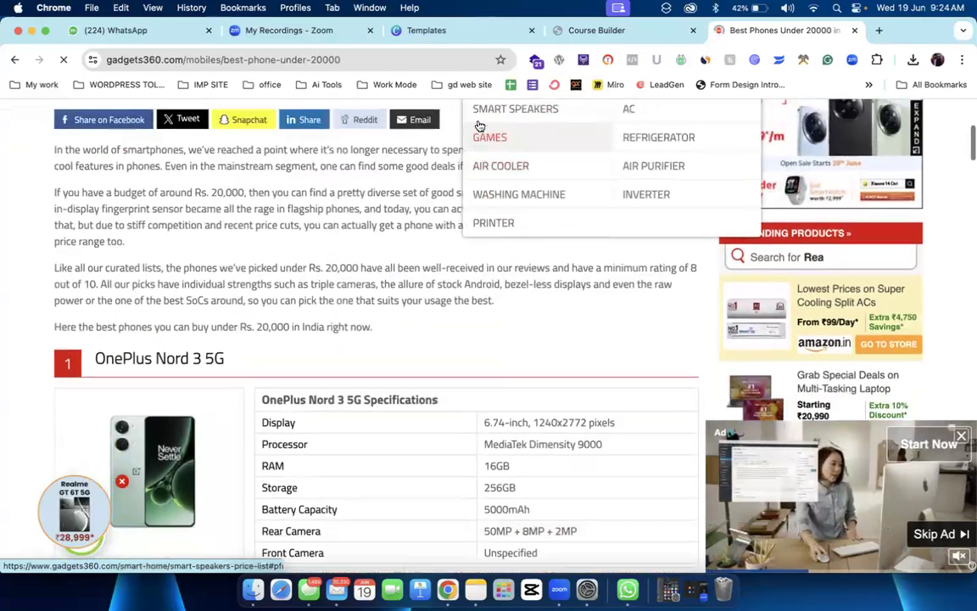
scroll(492, 132, "up", 3)
scroll(834, 235, "down", 1)
scroll(840, 212, "up", 1)
scroll(846, 187, "down", 2)
scroll(846, 187, "down", 10)
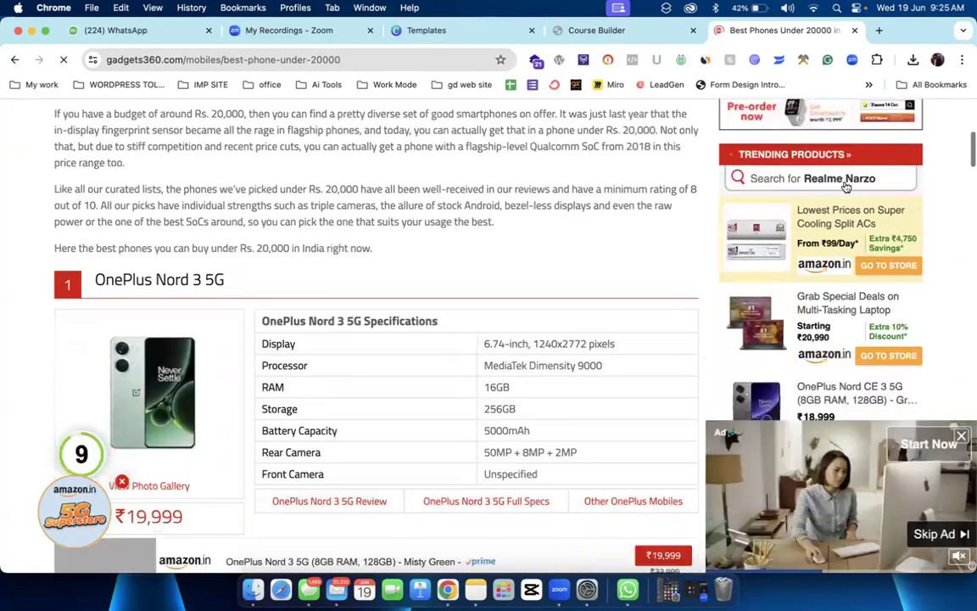
scroll(845, 186, "down", 2)
scroll(846, 187, "up", 7)
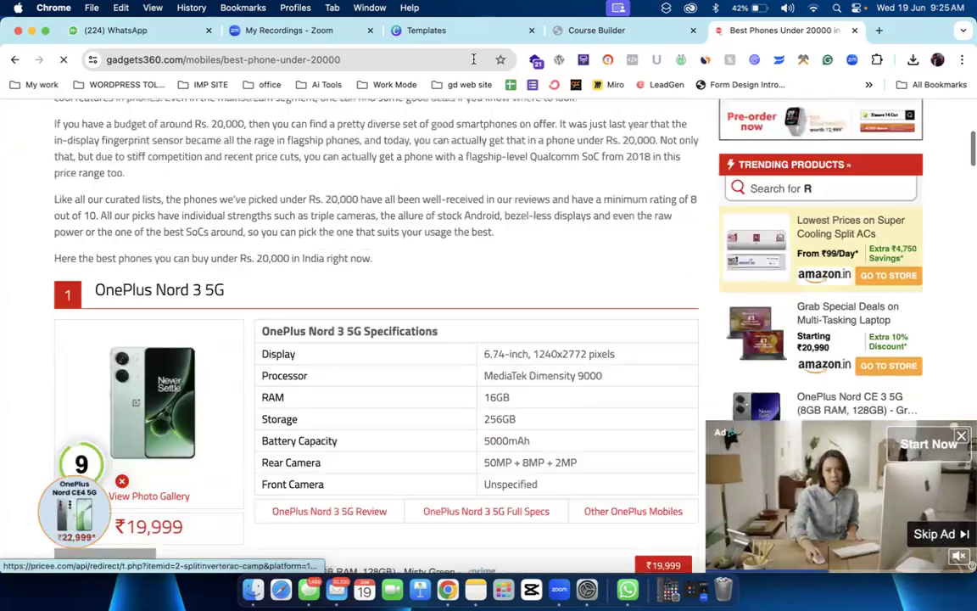
Step: Open newsadda360.com in a new tab
key("super+t")
type("new")
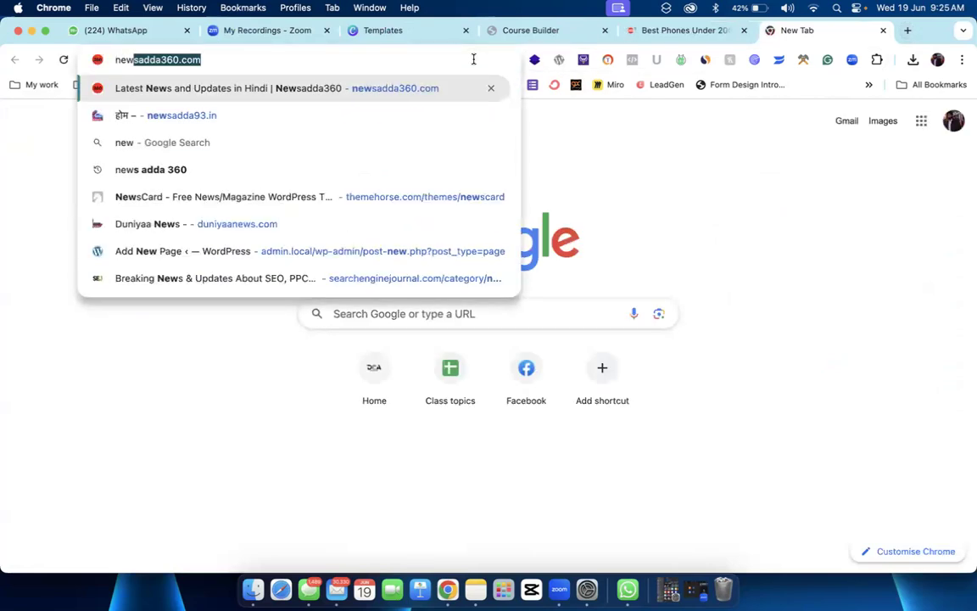
key("Down")
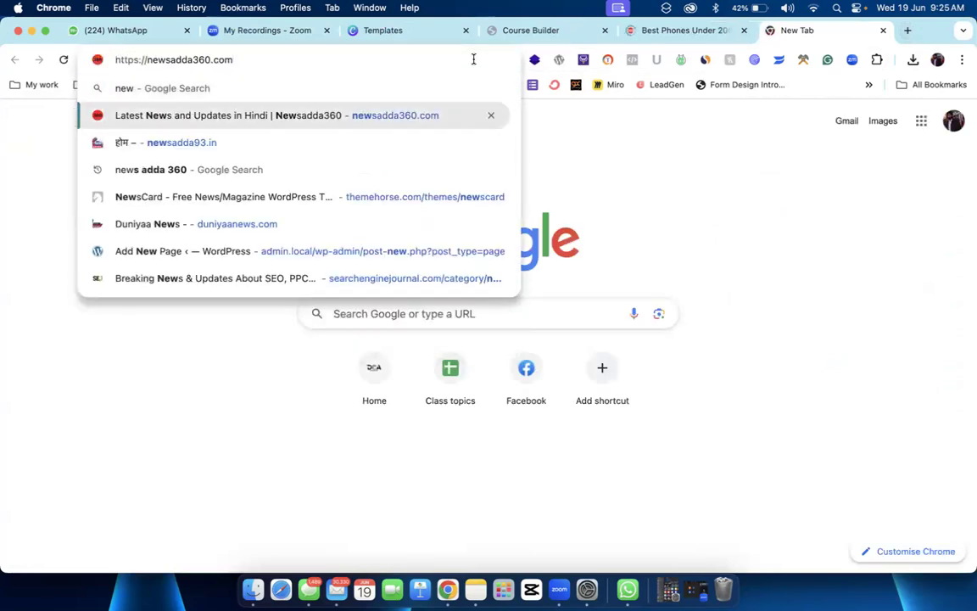
key("Return")
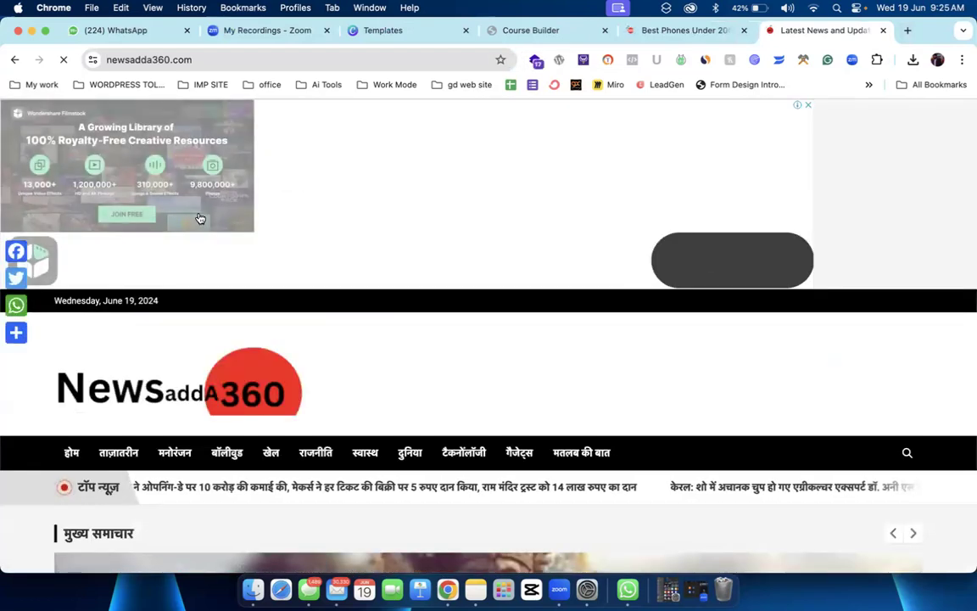
Step: Close the banner ad above the site header and highlight the Google advertising notice in its place
left_click(808, 106)
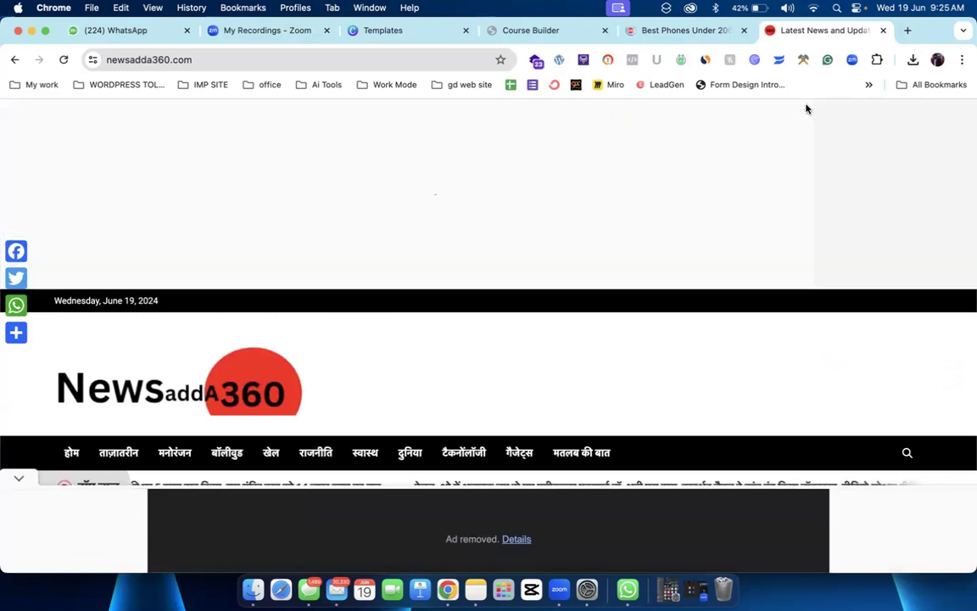
left_click_drag(319, 112, 496, 119)
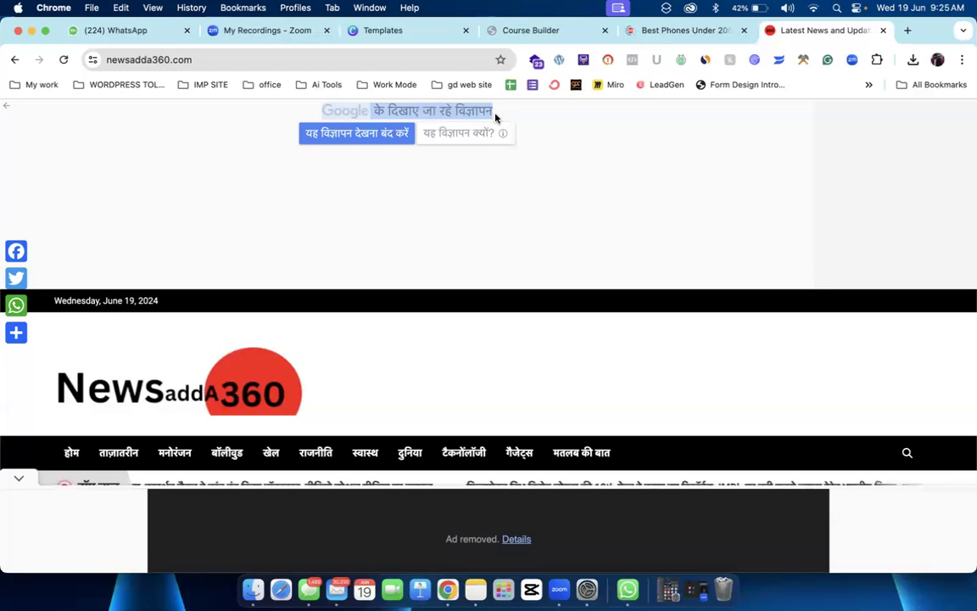
Step: Open the Bollywood article about the Goa wedding with a no-phone policy and dismiss the Filmstock ad
scroll(496, 118, "down", 10)
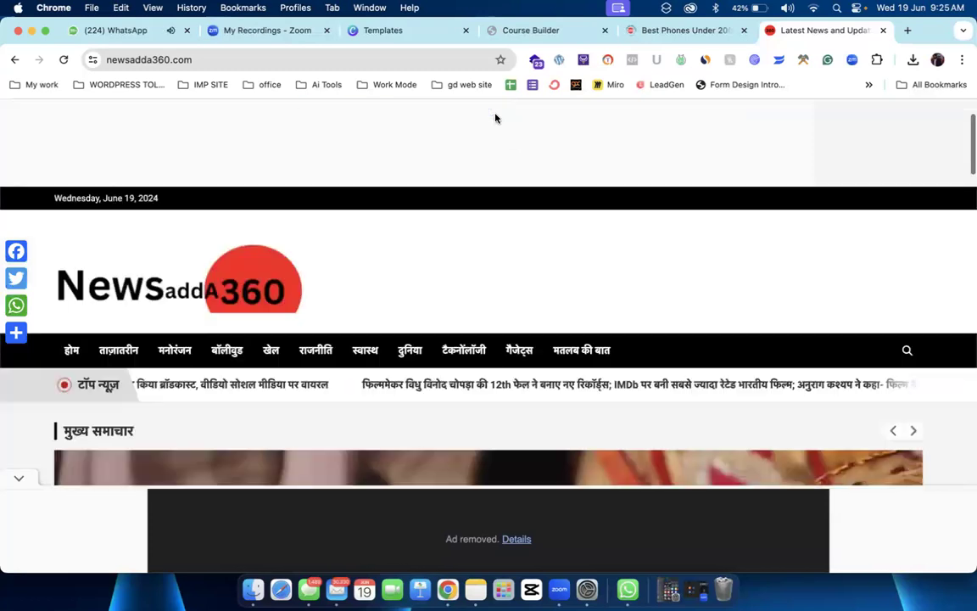
scroll(497, 118, "down", 5)
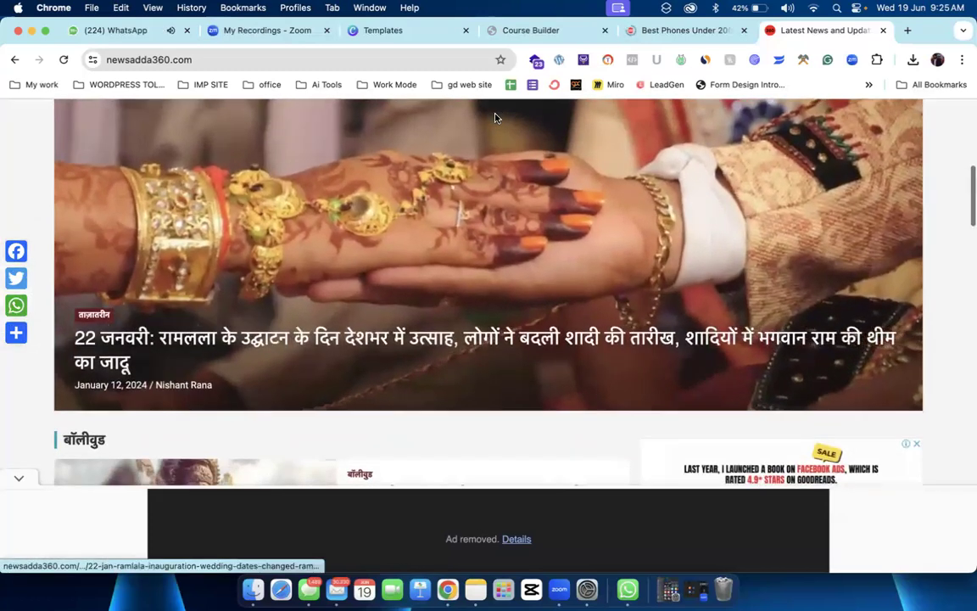
scroll(496, 118, "down", 6)
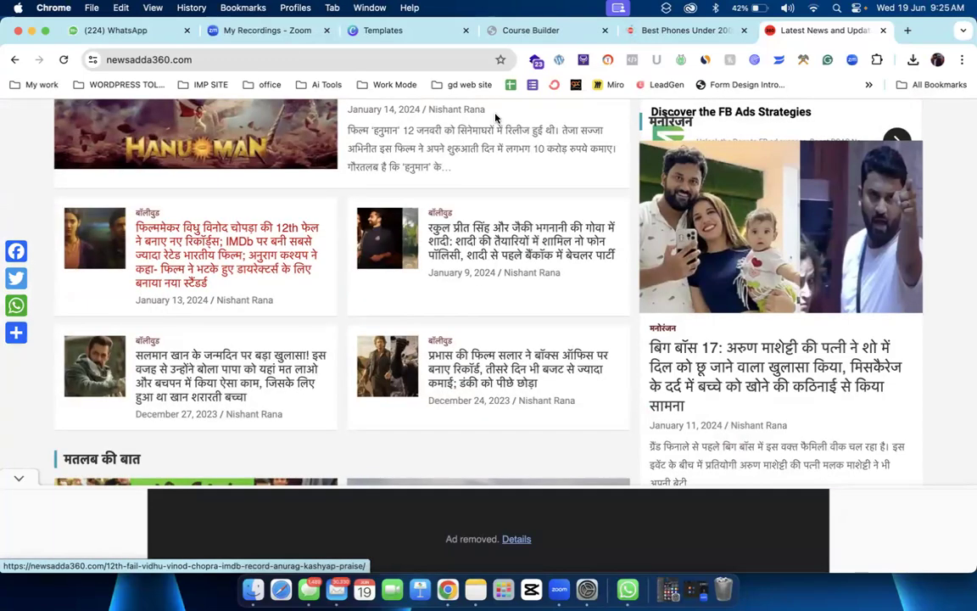
left_click(382, 245)
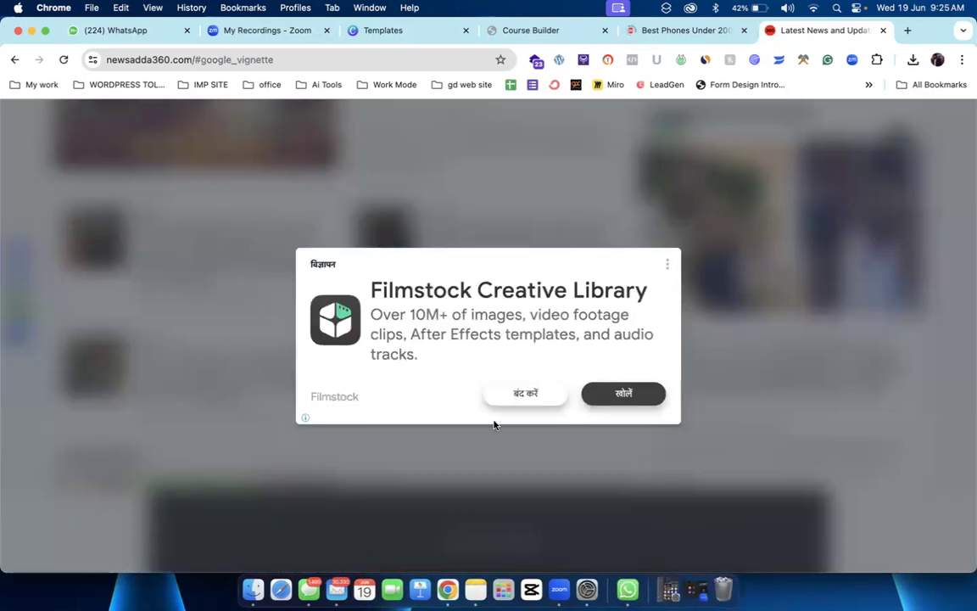
left_click(526, 395)
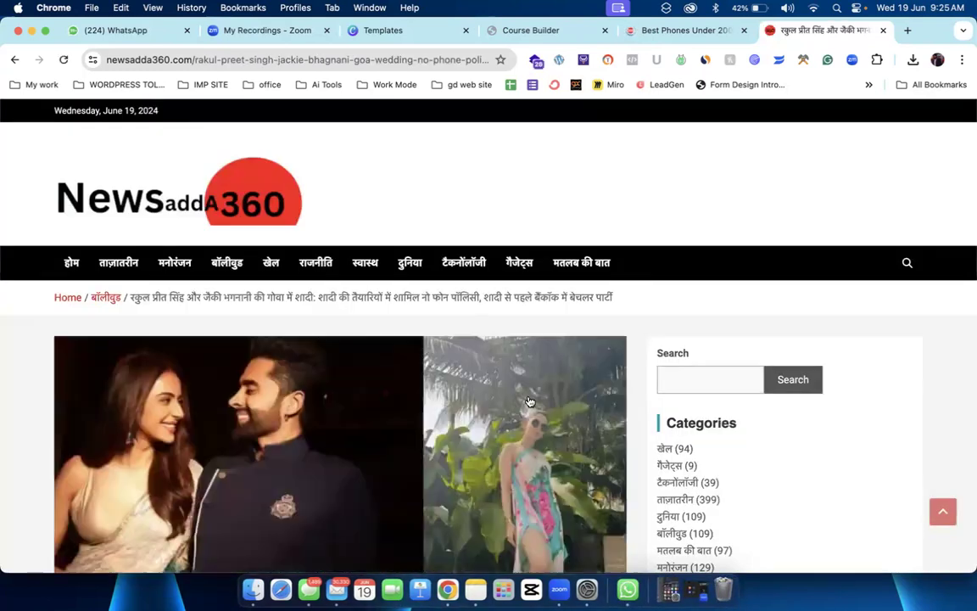
scroll(529, 401, "down", 5)
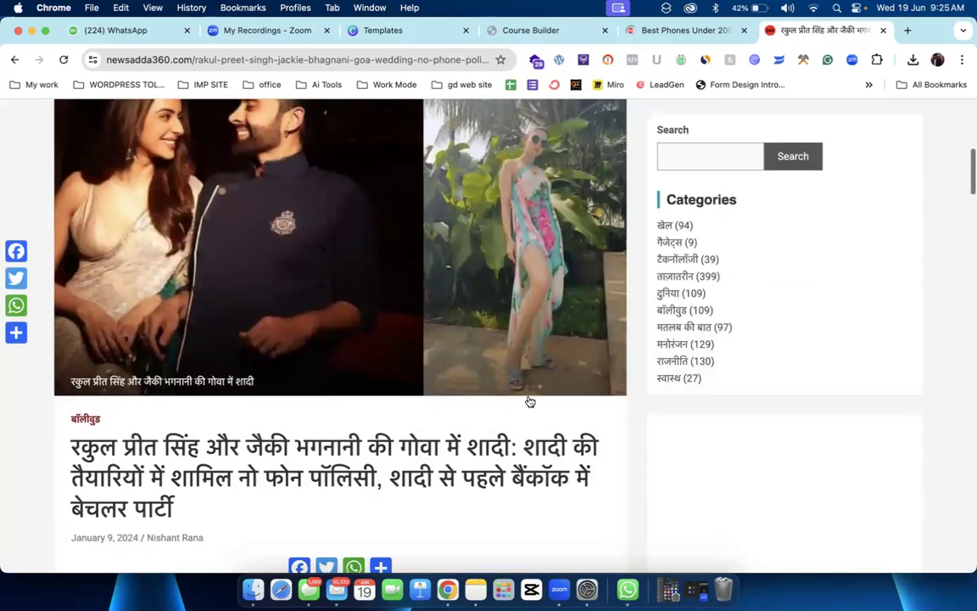
Step: Examine the Goa wedding article for the ad spaces placed in and above its text
scroll(529, 401, "down", 10)
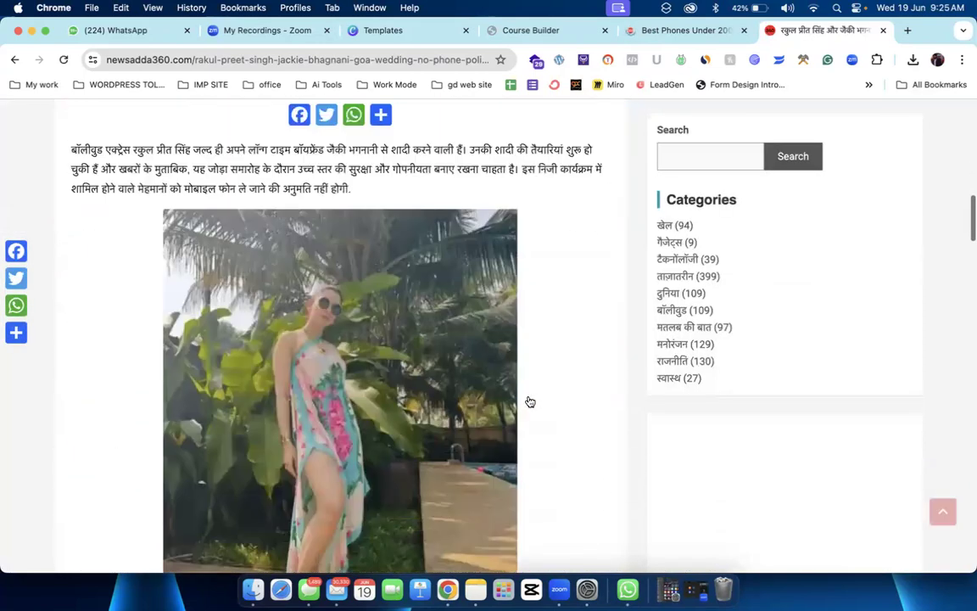
scroll(529, 402, "down", 15)
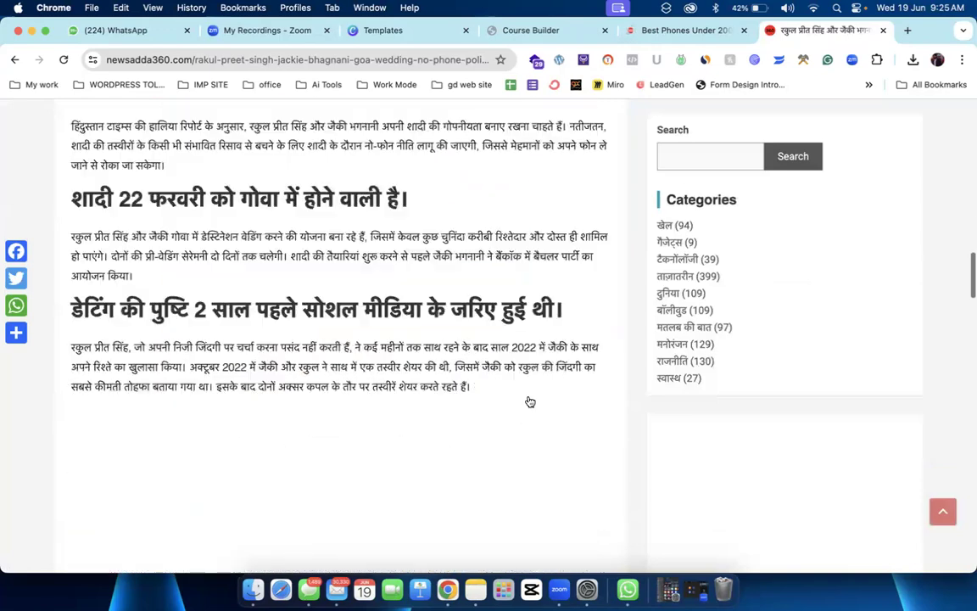
scroll(529, 401, "up", 10)
scroll(530, 401, "up", 15)
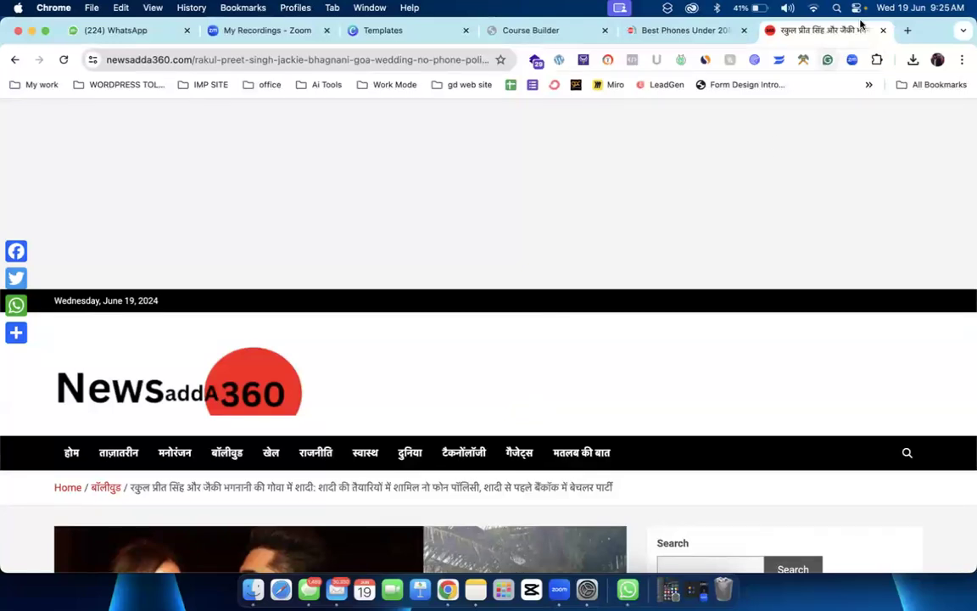
Step: Close the newsadda360.com article and examine gadgets360.com's monthly visits and engagement figures in the Similarweb extension
key("super+w")
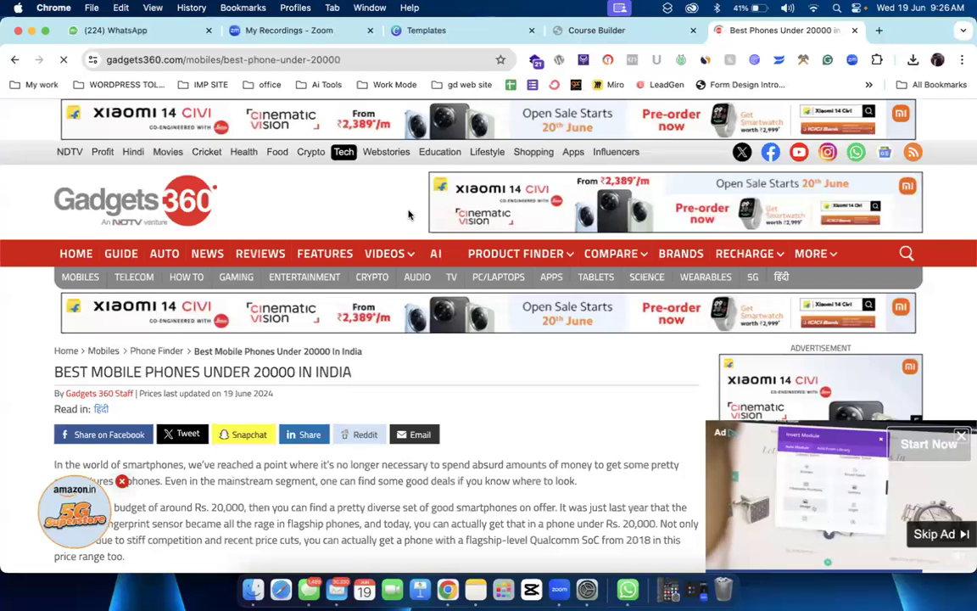
left_click(696, 58)
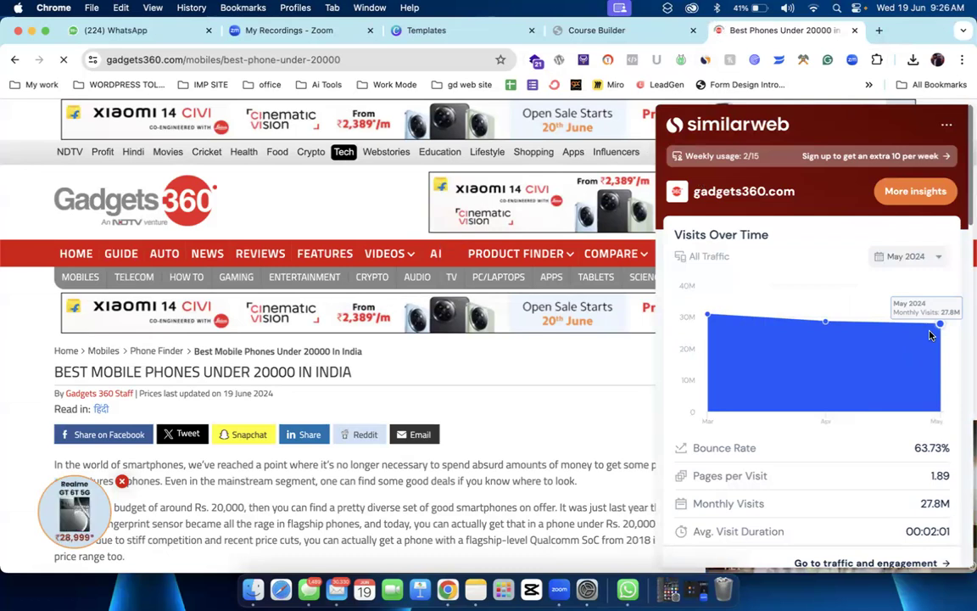
scroll(930, 335, "down", 4)
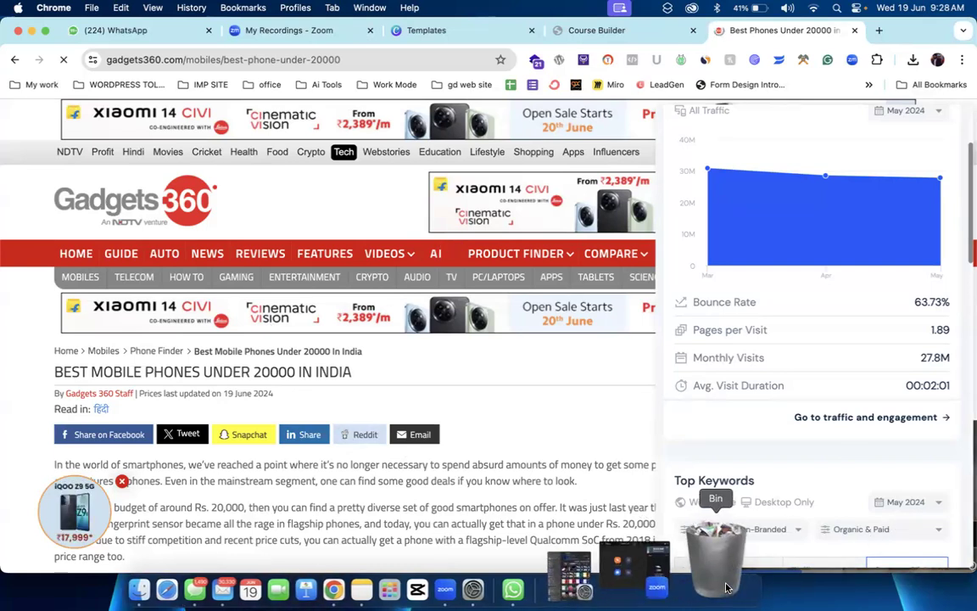
Step: Empty the macOS Bin
right_click(724, 536)
left_click(736, 494)
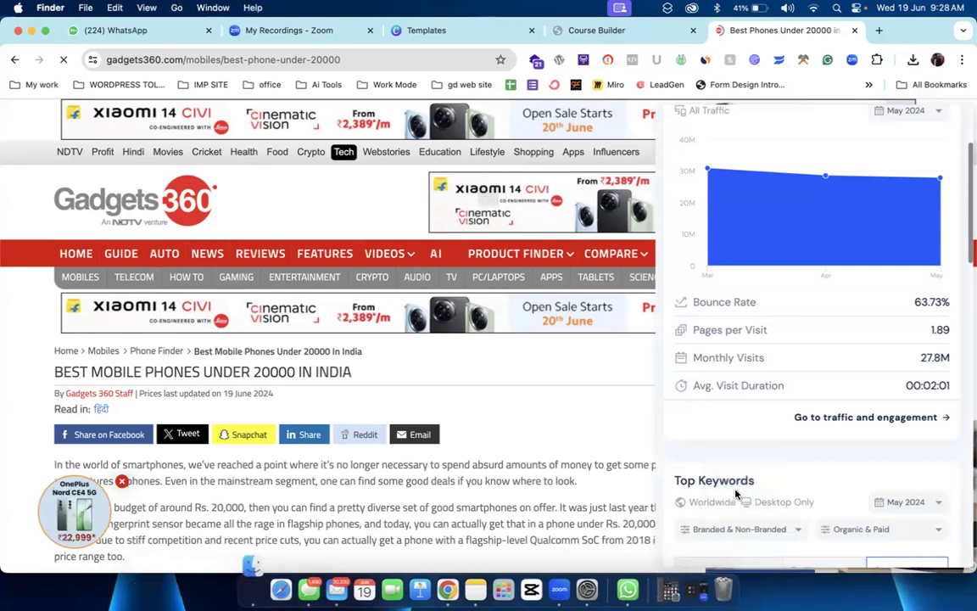
left_click(541, 259)
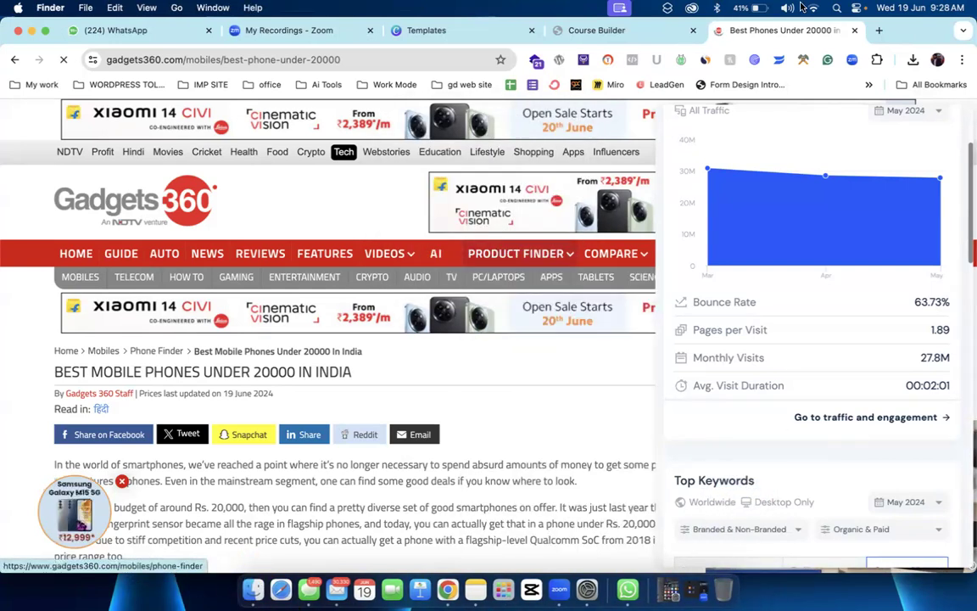
Step: Search Google for "hostinger" in a new tab and open the Hostinger website
left_click(878, 30)
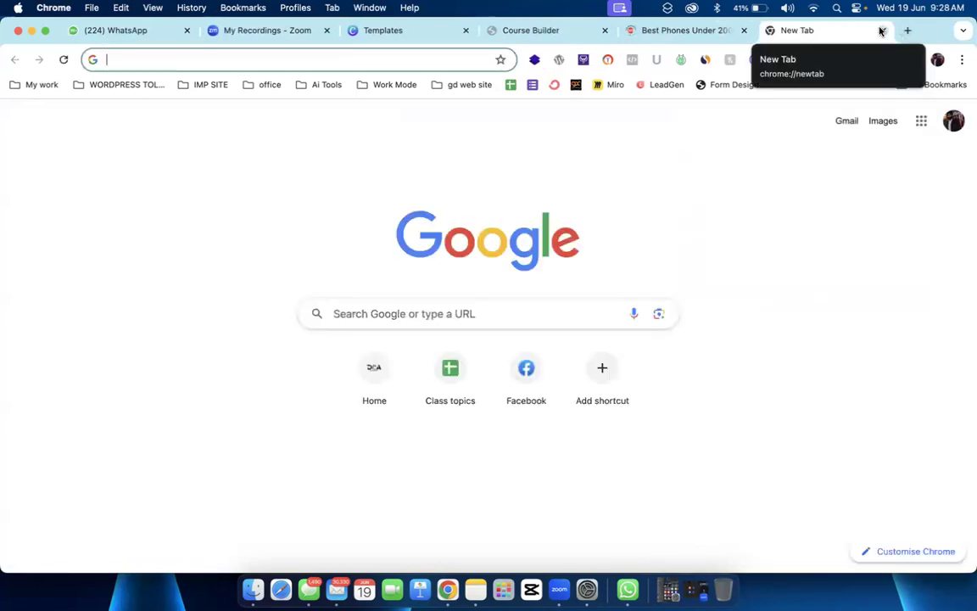
left_click(425, 59)
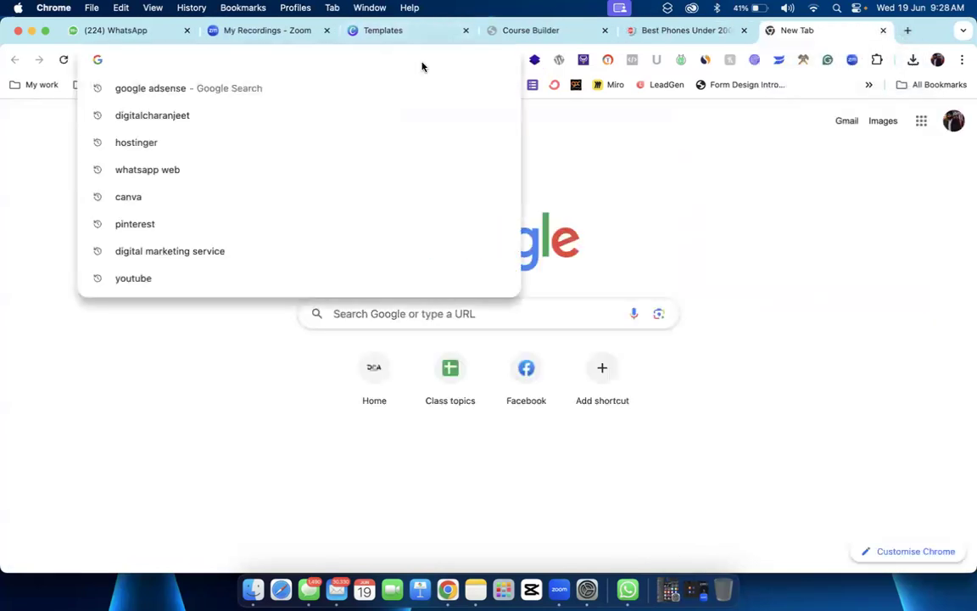
type("Host")
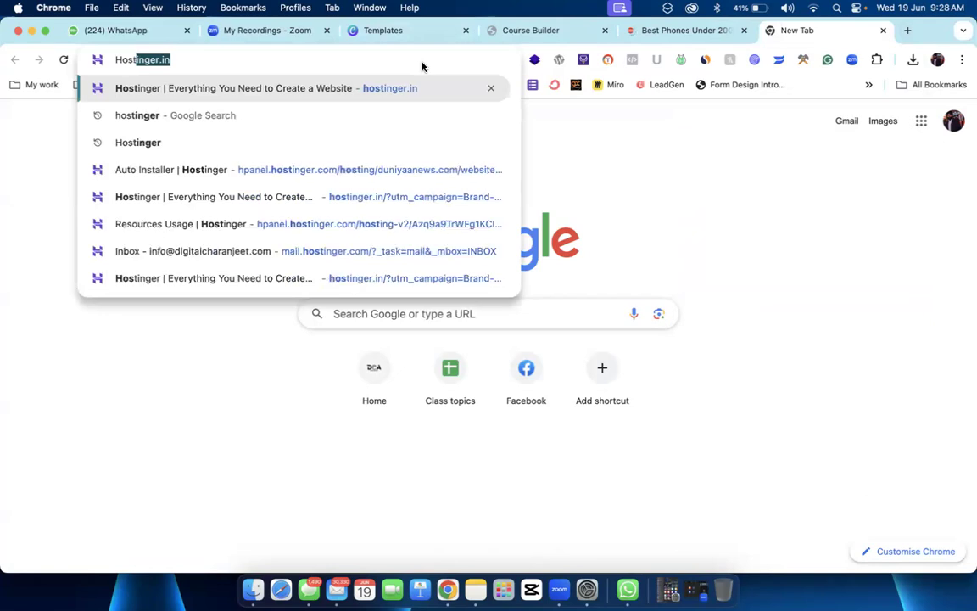
type("inger")
key("BackSpace")
key("Return")
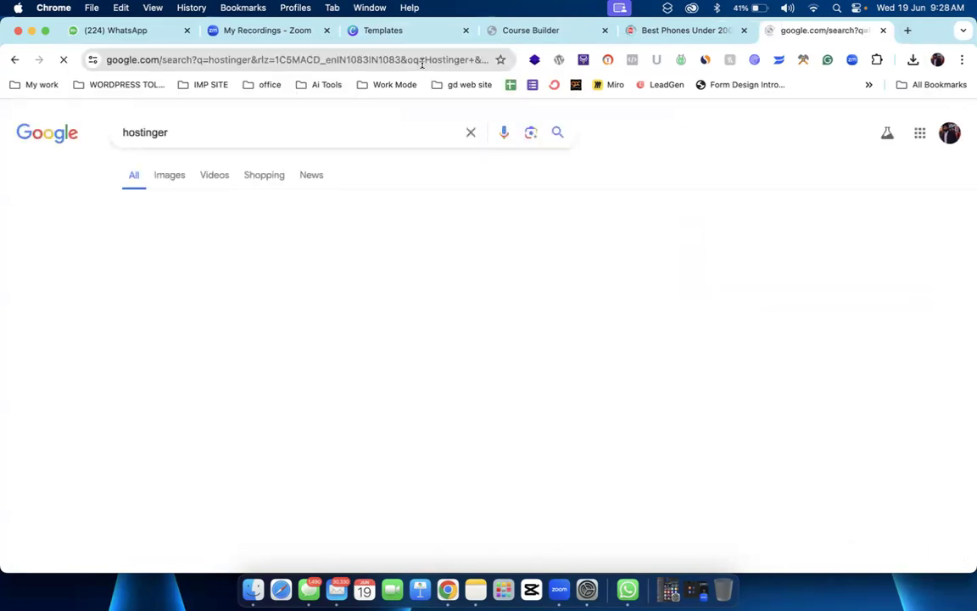
left_click(197, 269)
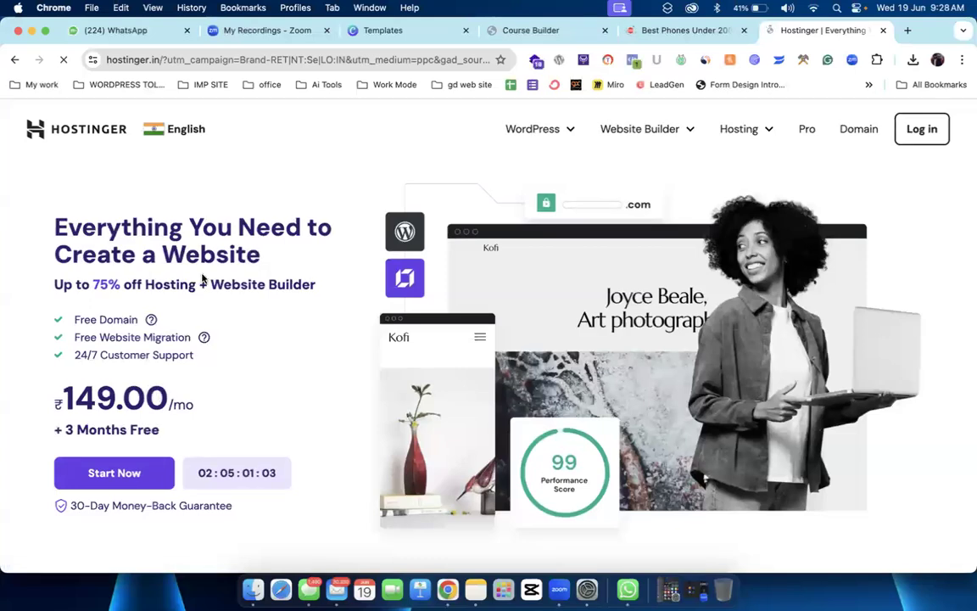
Step: Log in to Hostinger with the second listed Google account
left_click(916, 132)
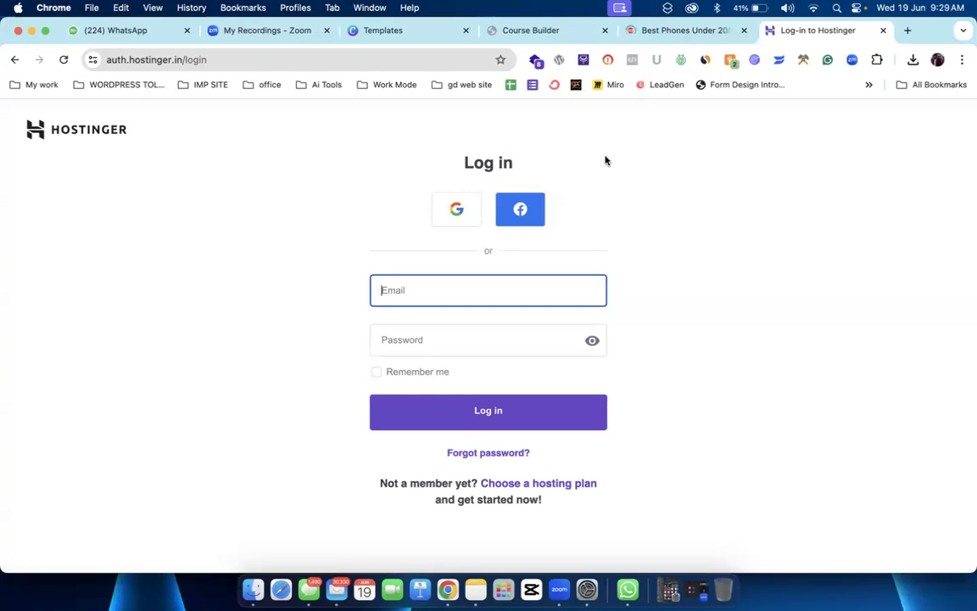
left_click(459, 209)
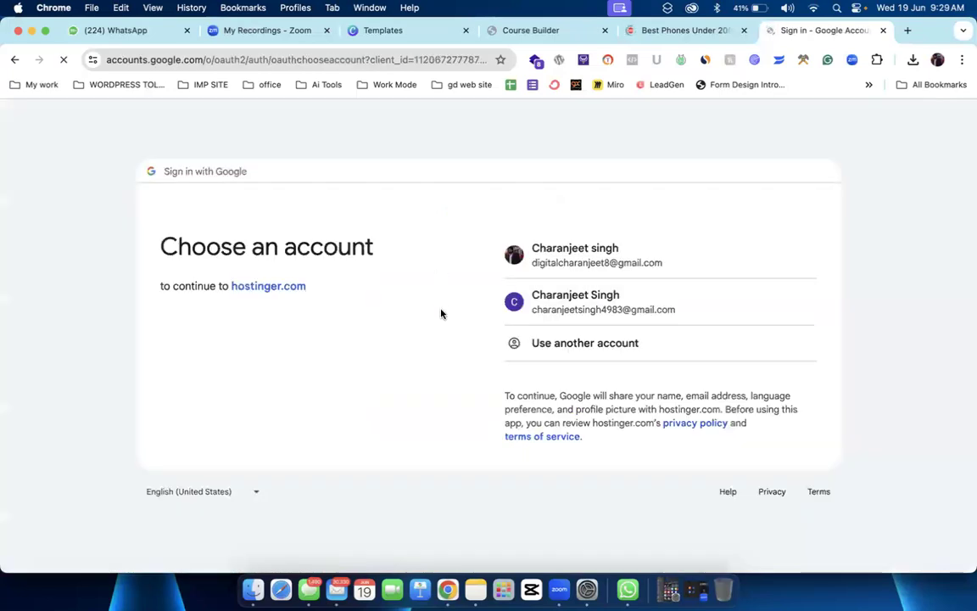
left_click(553, 309)
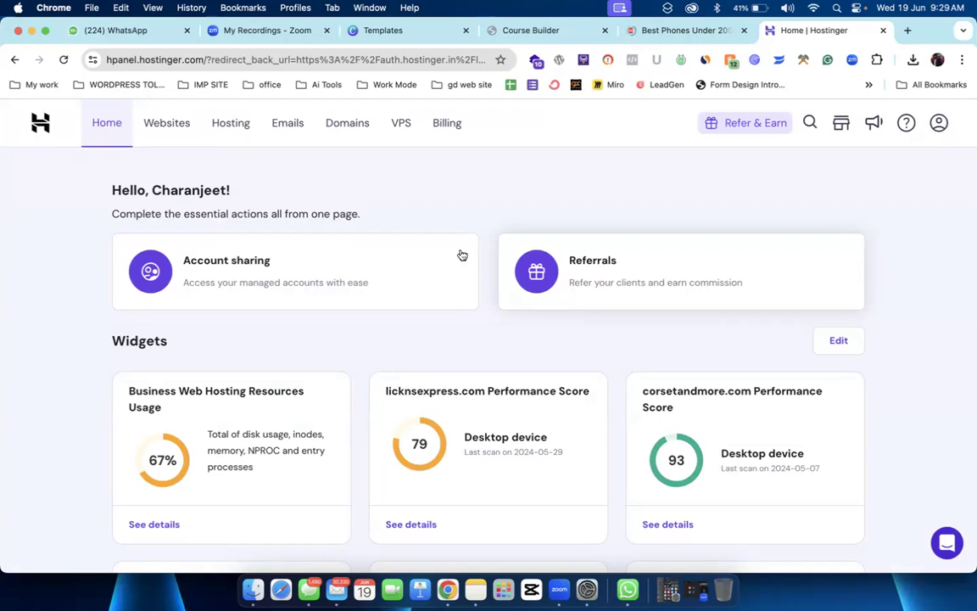
Step: Open the list of hosted websites and show 50 items per page
left_click(180, 127)
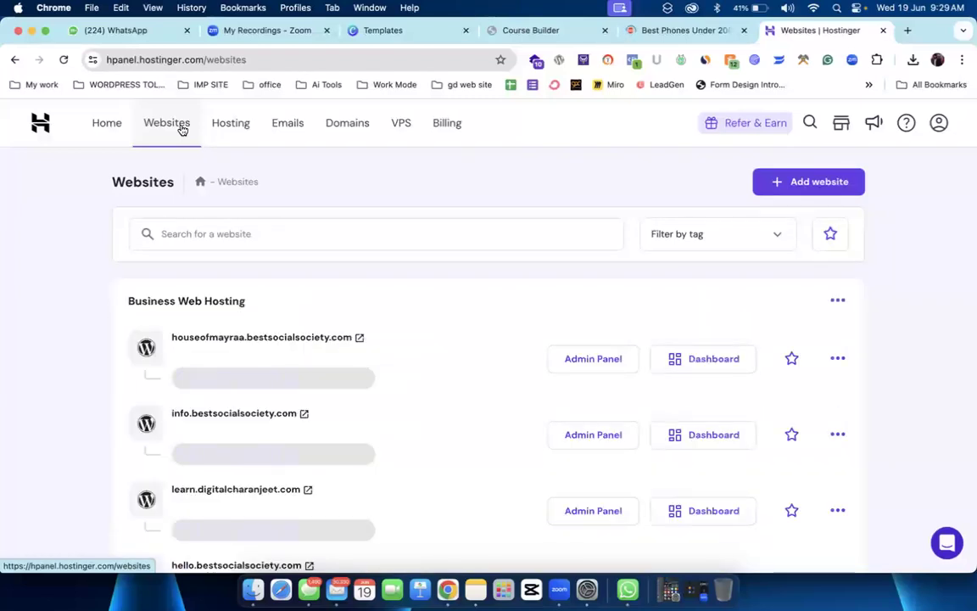
scroll(182, 129, "down", 5)
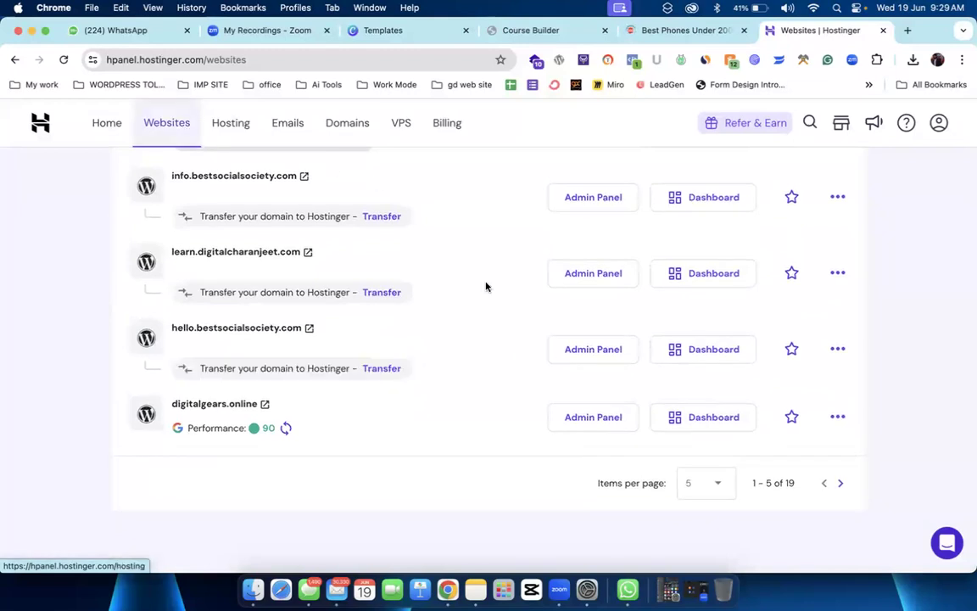
left_click(697, 483)
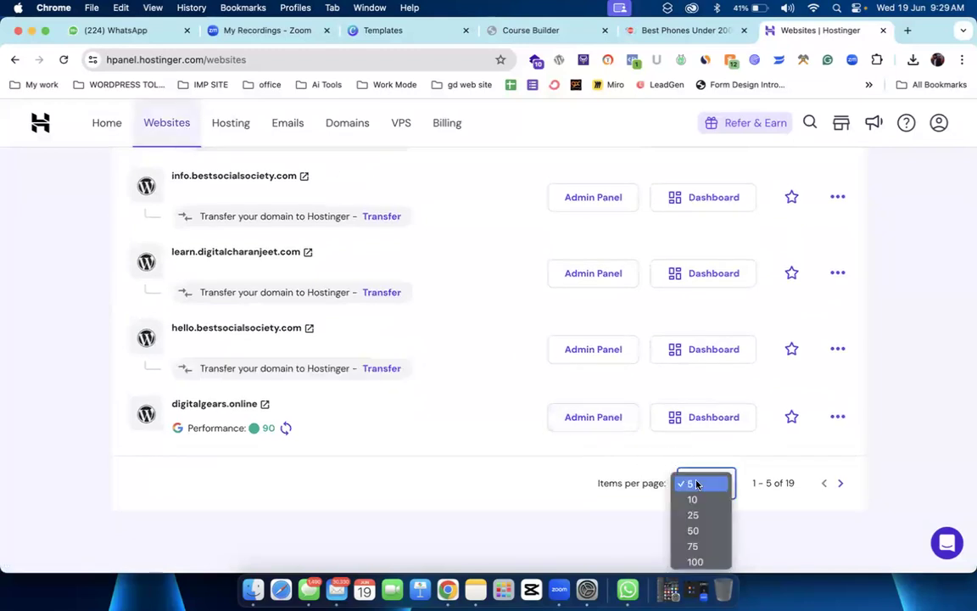
left_click(694, 531)
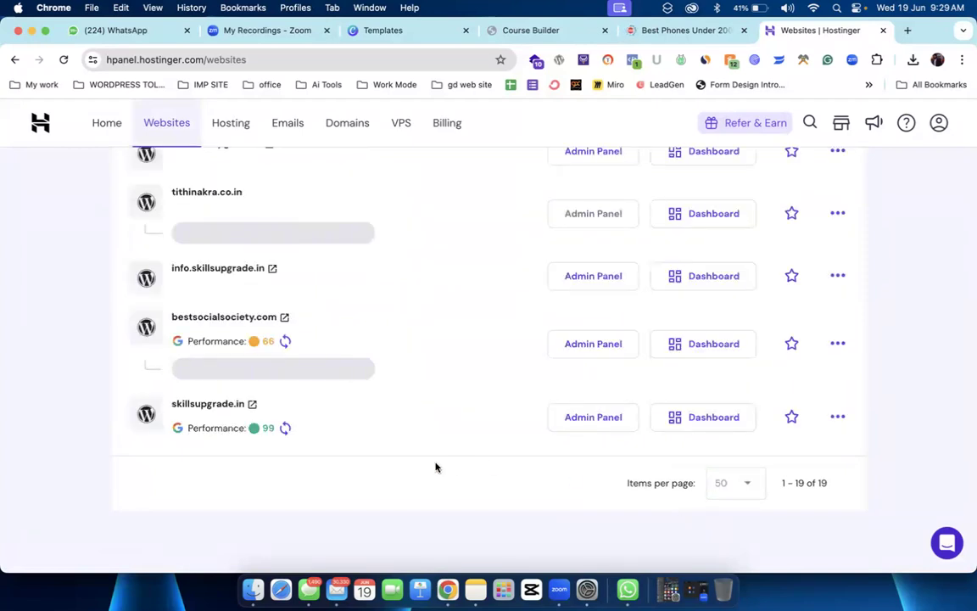
Step: Find anycorset.com in the website list and open its WordPress admin panel
scroll(436, 466, "up", 3)
scroll(437, 467, "up", 10)
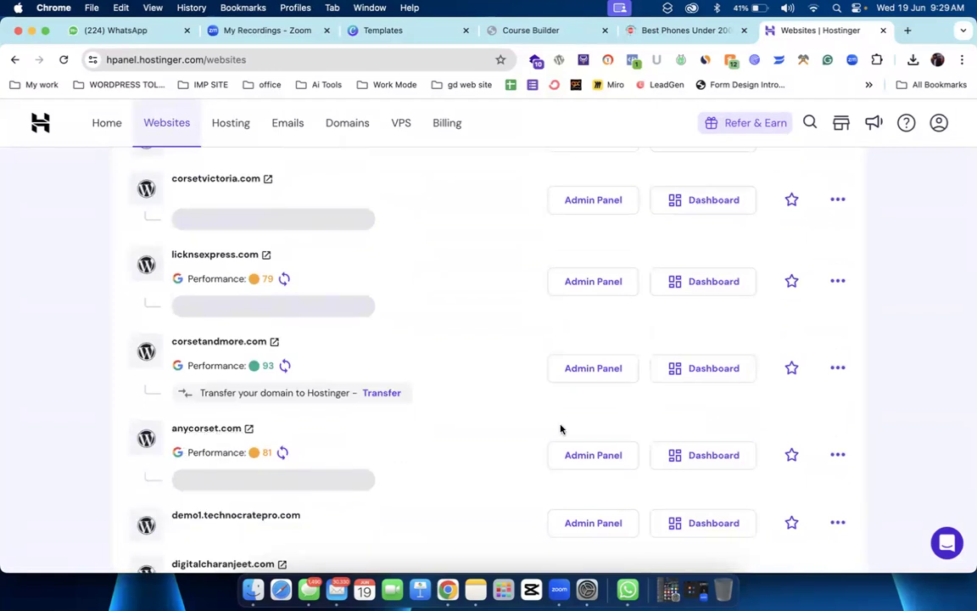
left_click(603, 457)
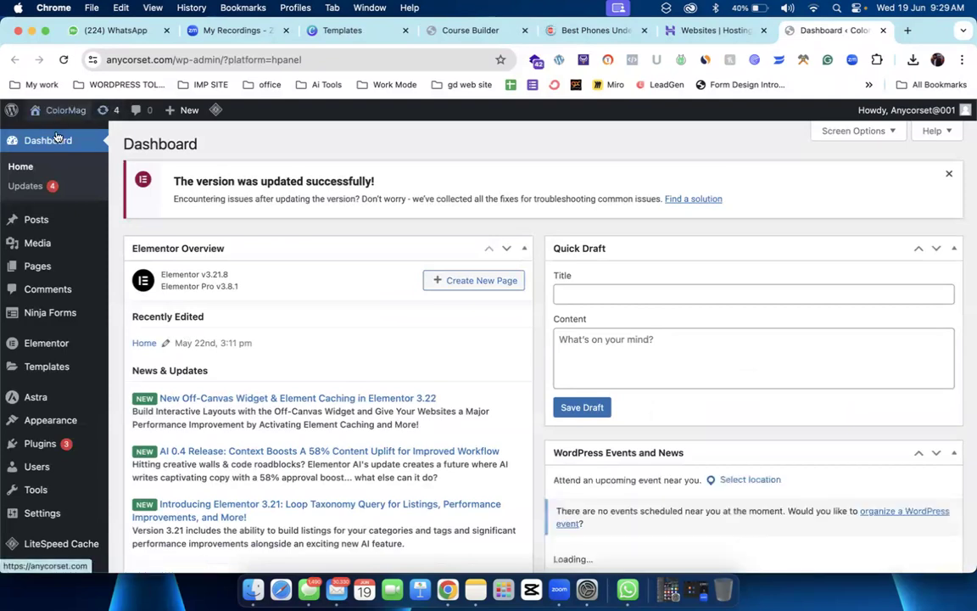
Step: Look through the live anycorset.com home page in a new tab and return to its WordPress dashboard
left_click_drag(645, 129, 873, 30)
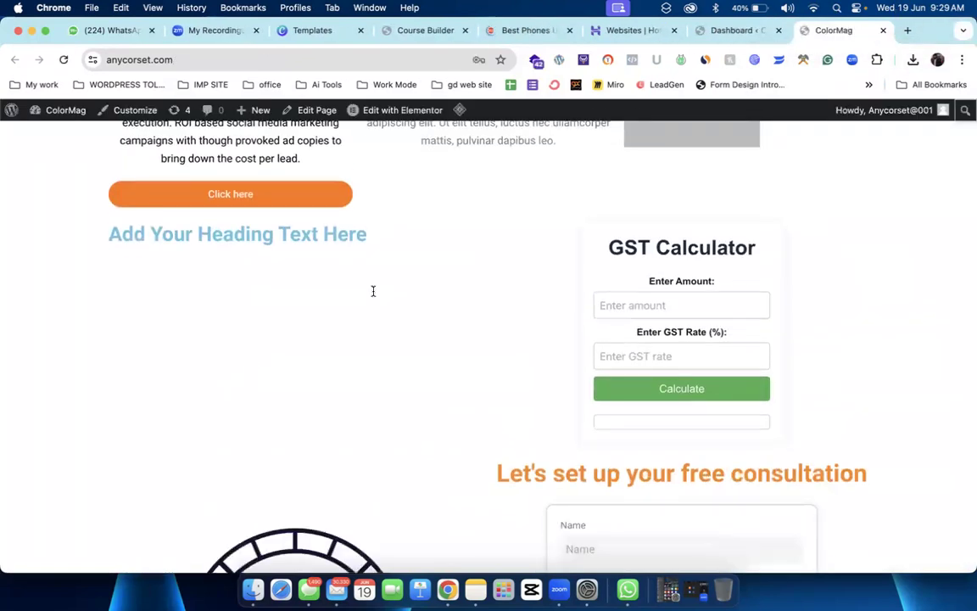
scroll(373, 296, "down", 3)
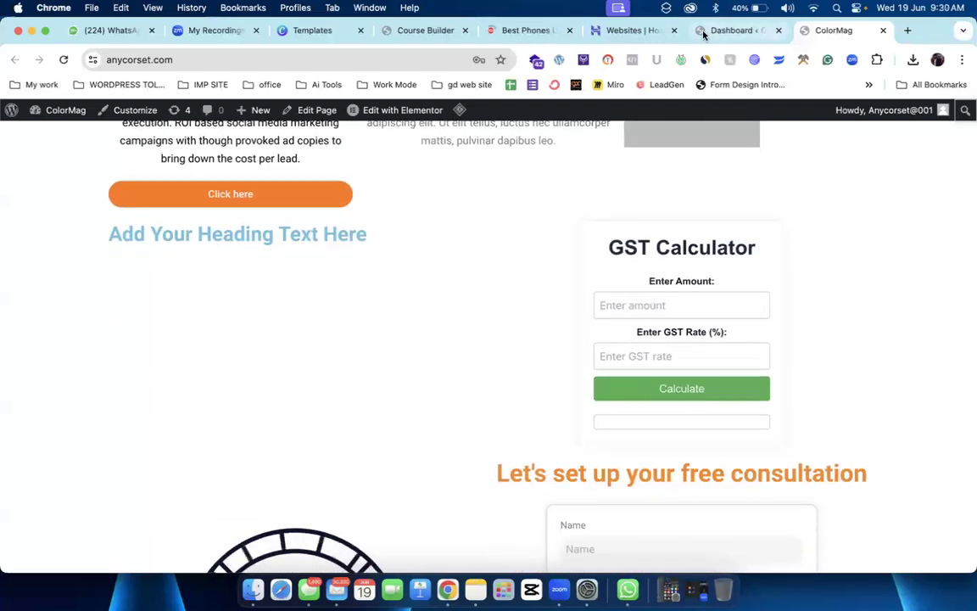
key("super+alt+Left")
Step: Open the WP Reset tools from the installed plugins list
mouse_move(42, 444)
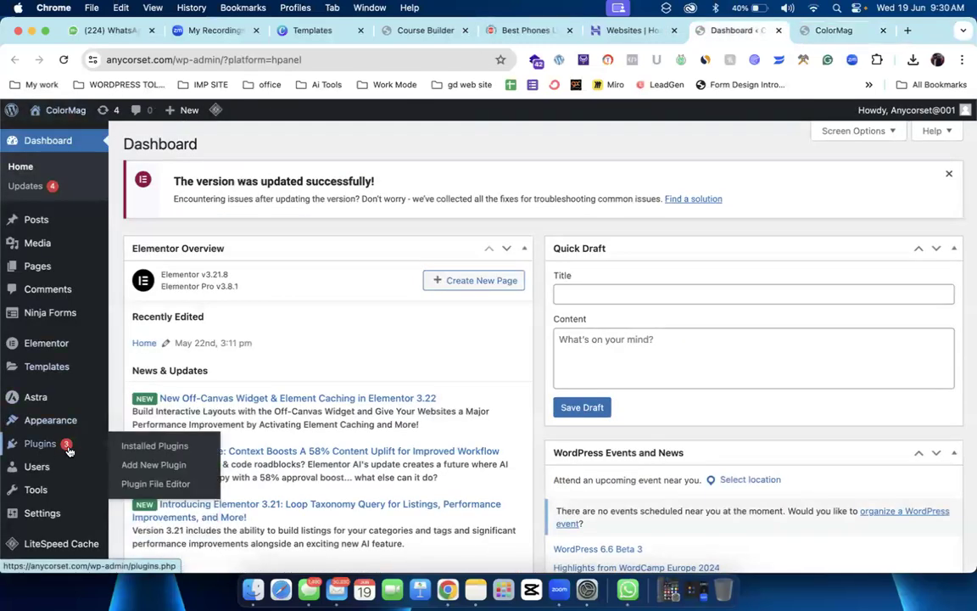
left_click(156, 466)
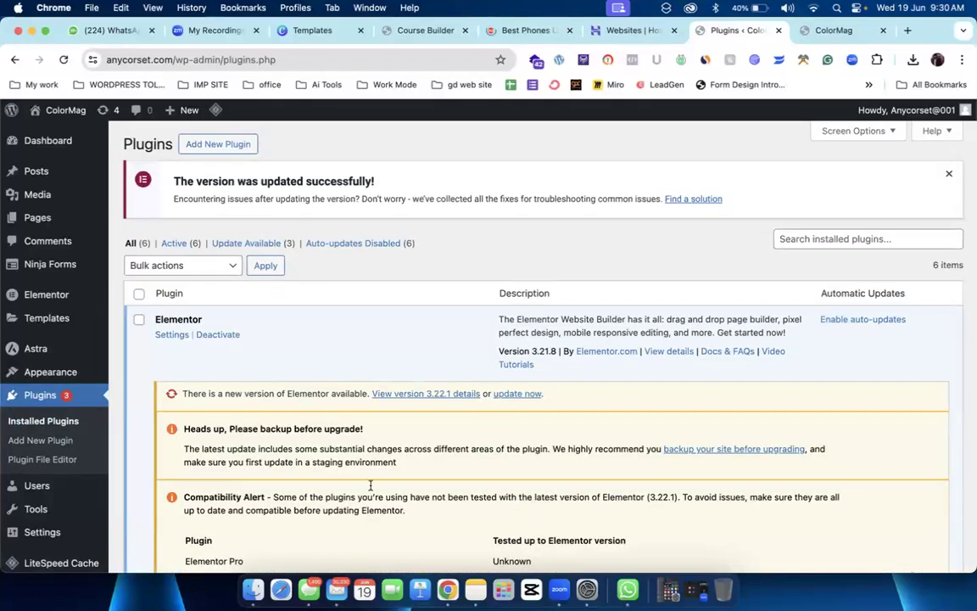
scroll(371, 485, "down", 10)
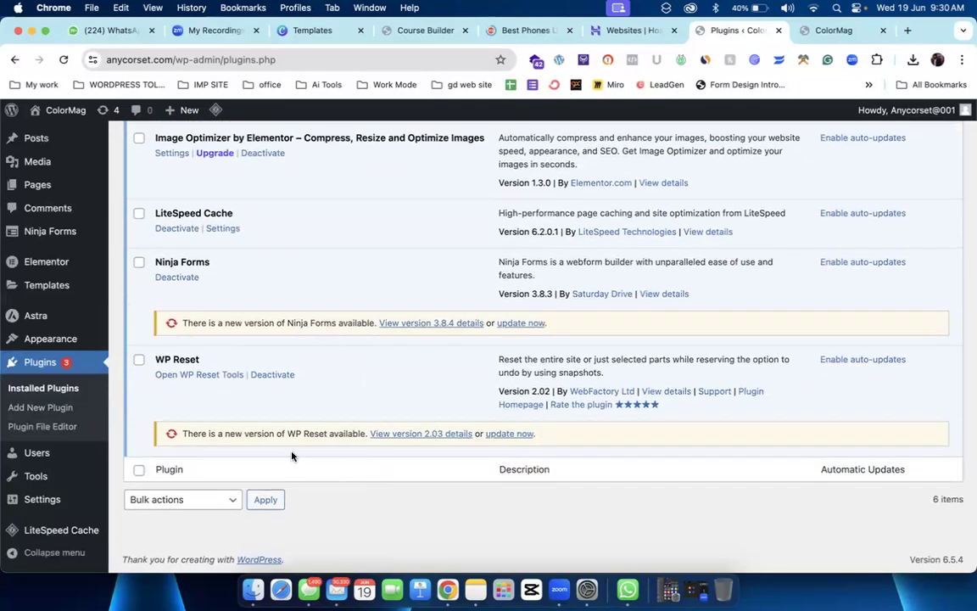
left_click(231, 374)
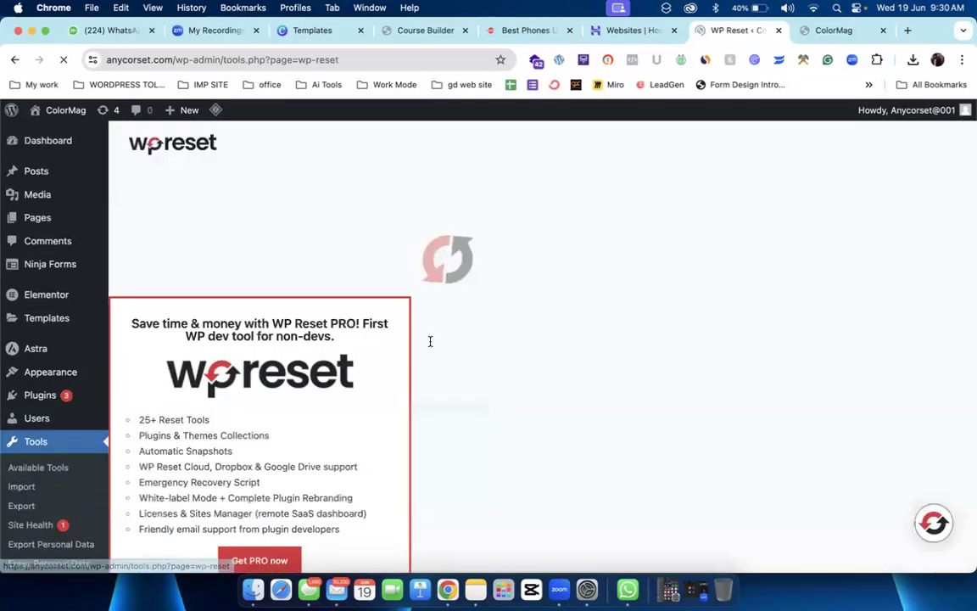
Step: Reset the anycorset.com site with the Site Reset tool, entering "reset" as confirmation and approving the WordPress reset
left_click(186, 306)
scroll(186, 306, "down", 5)
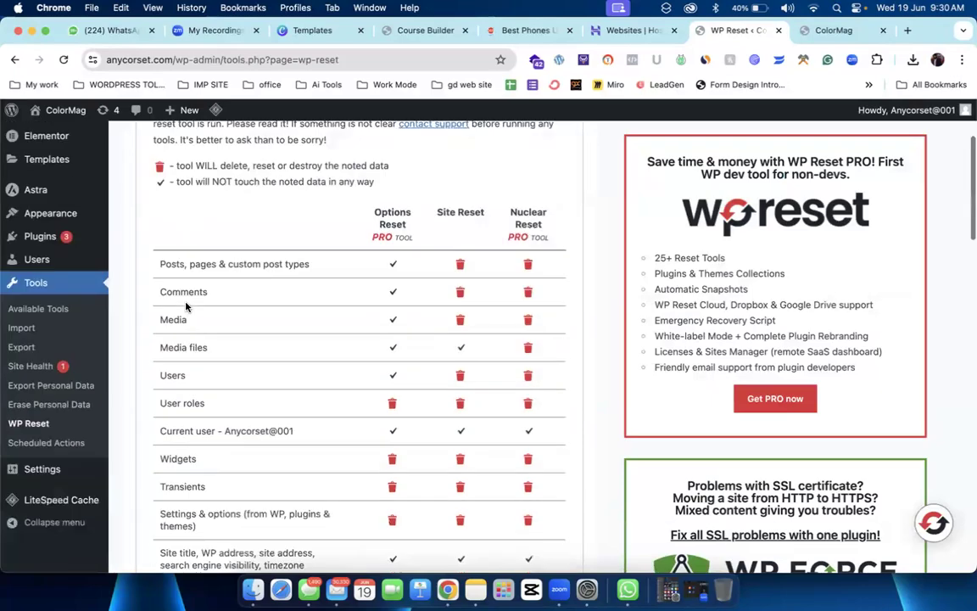
scroll(186, 306, "down", 15)
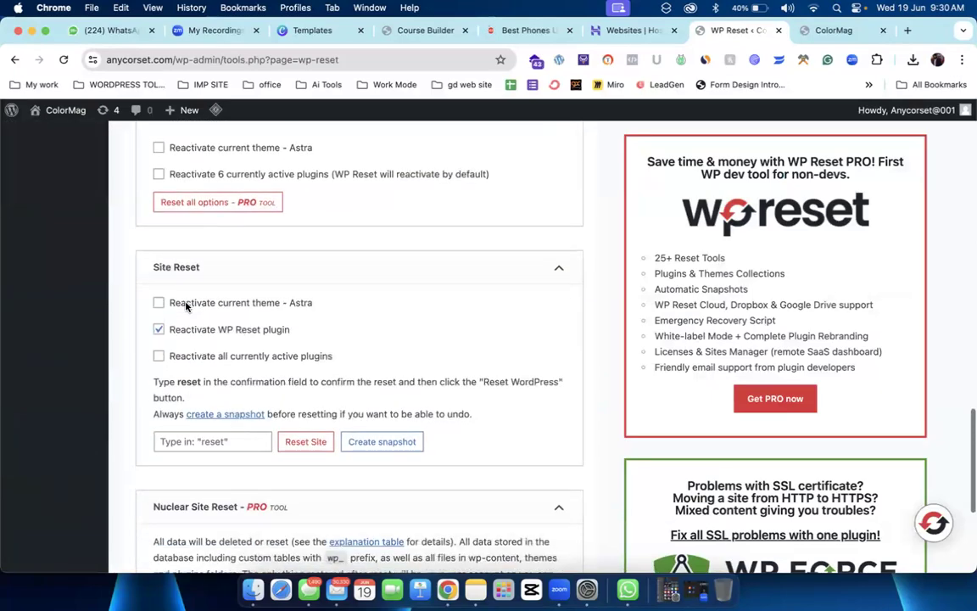
scroll(185, 307, "up", 5)
scroll(186, 307, "down", 4)
scroll(345, 399, "down", 3)
left_click(212, 389)
type("reset")
left_click(305, 390)
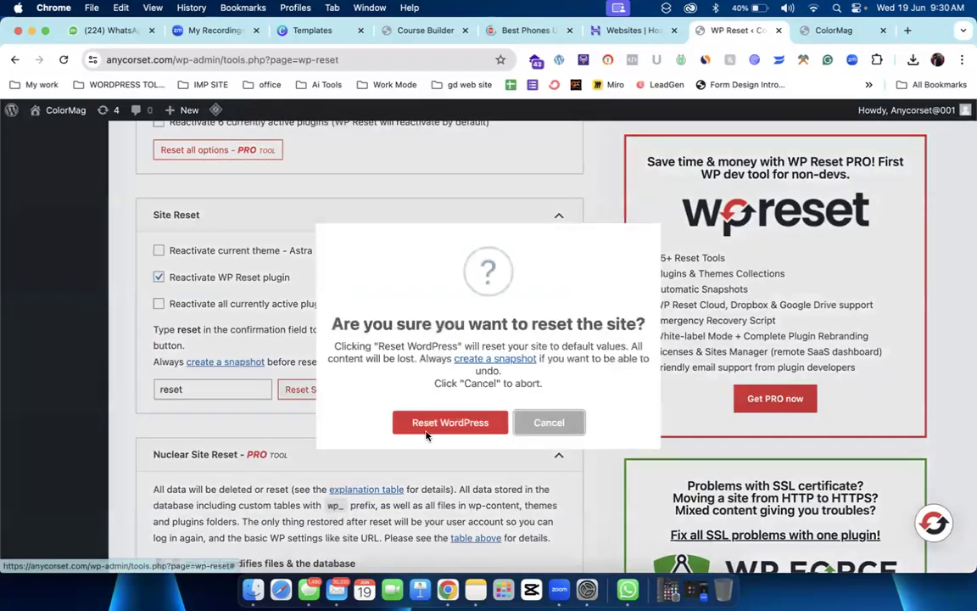
left_click(426, 432)
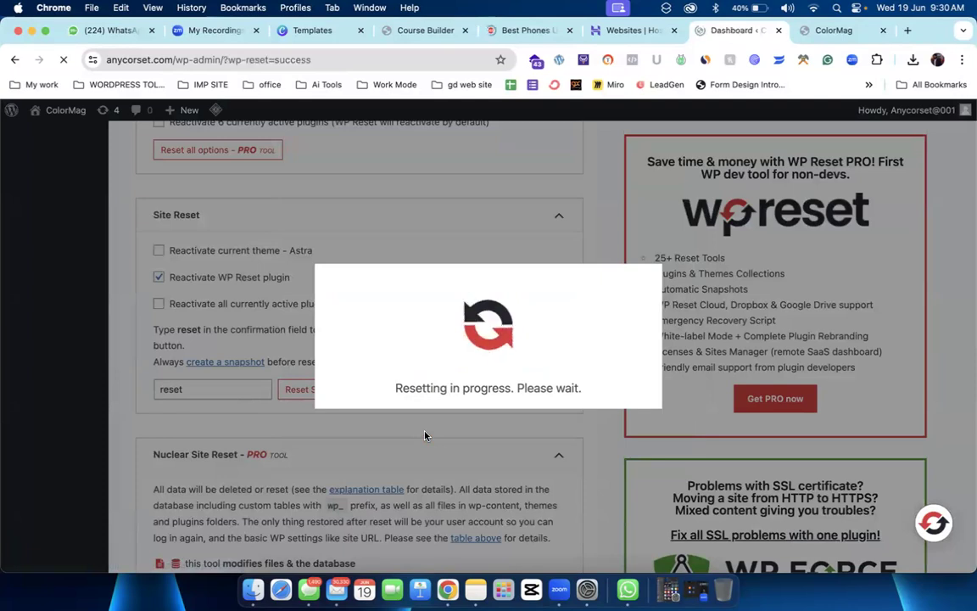
key("XF86MonBrightnessUp")
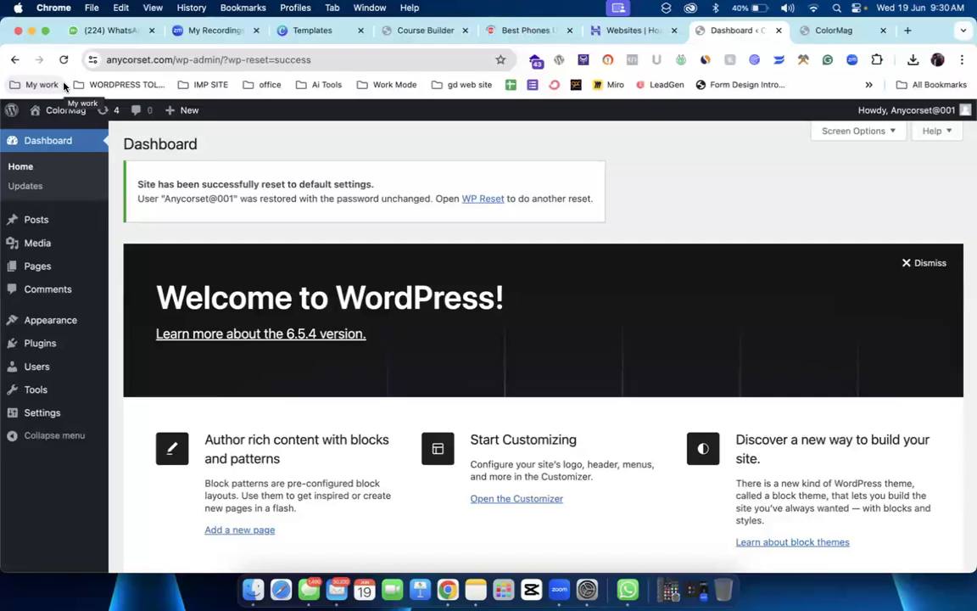
Step: Switch back past the Gadgets 360 page to the Hostinger websites list
left_click(520, 30)
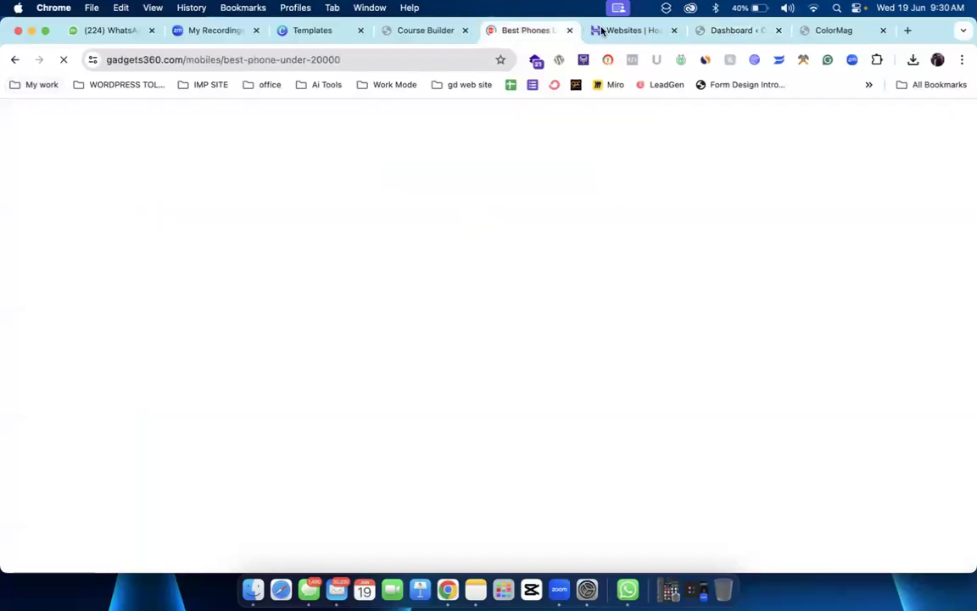
key("ctrl+Tab")
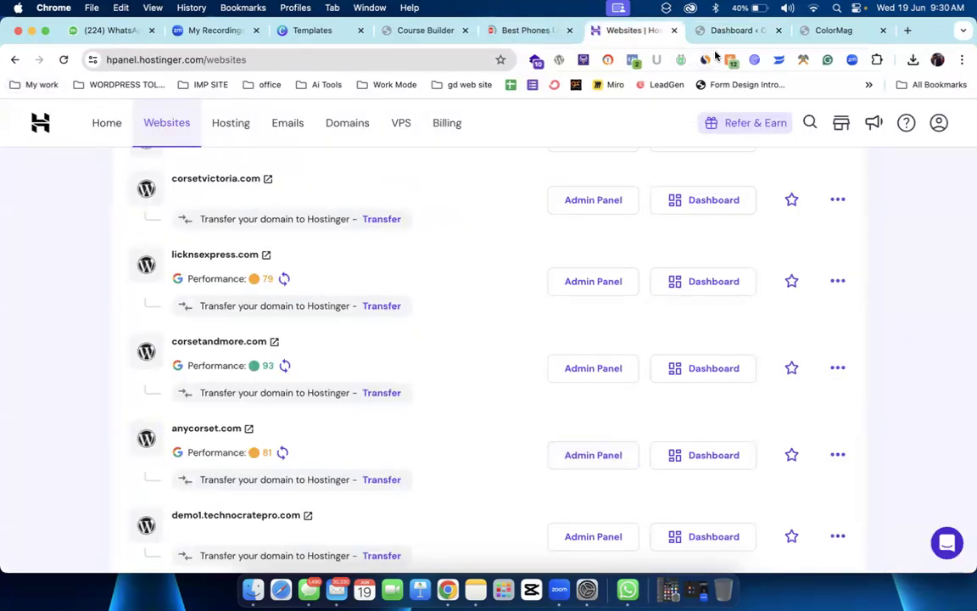
Step: Return to the anycorset.com dashboard, close the ColorMag site tab and open the WordPress Updates page
left_click(732, 31)
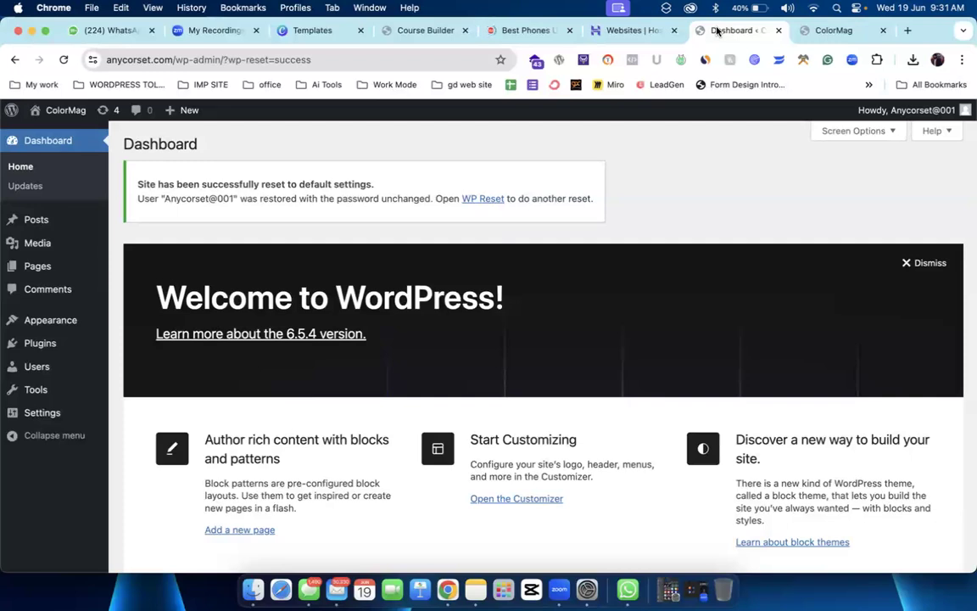
left_click(883, 30)
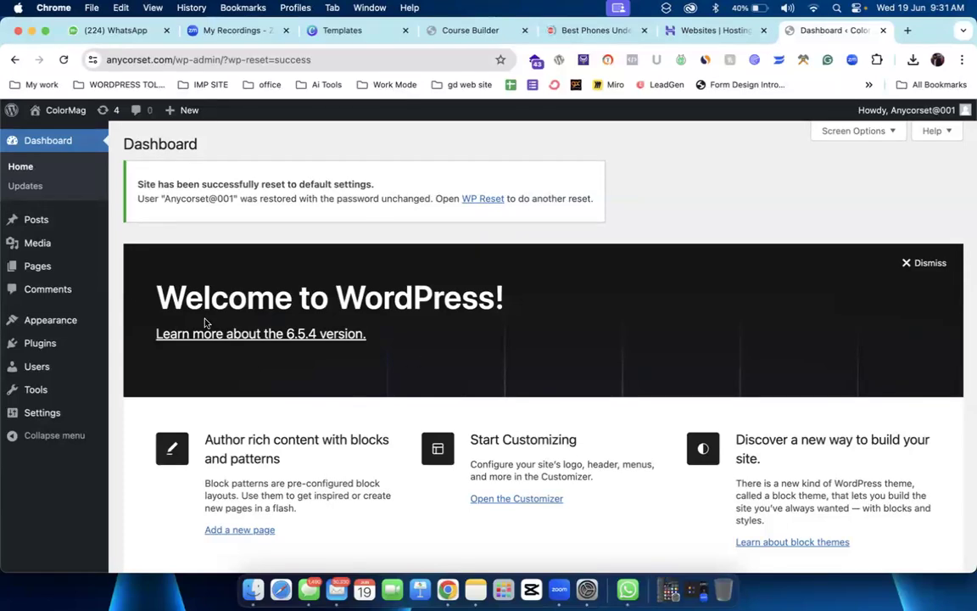
left_click(36, 183)
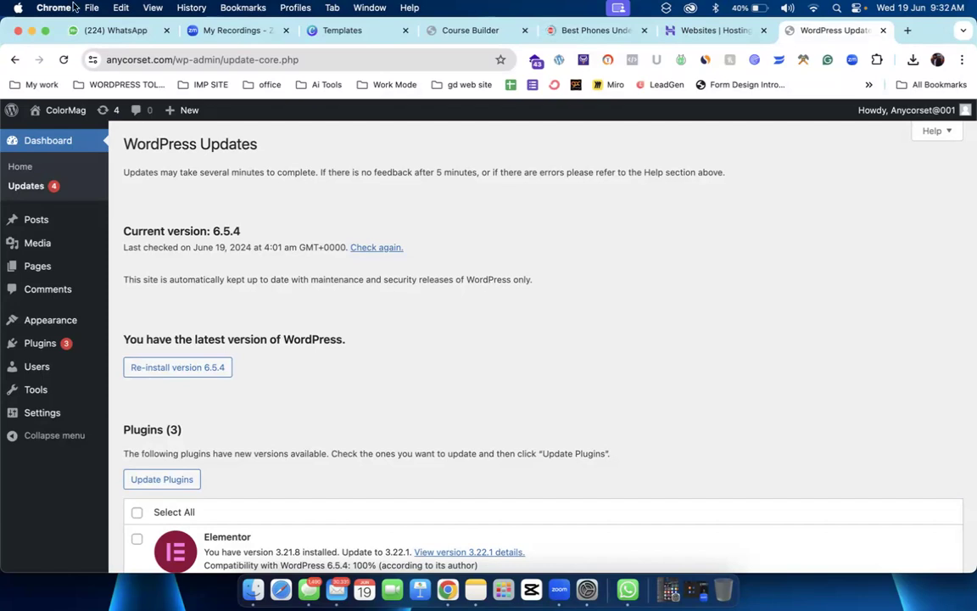
Step: Search Google for "Digital amrketign Services" in a new tab
left_click(907, 30)
left_click(289, 57)
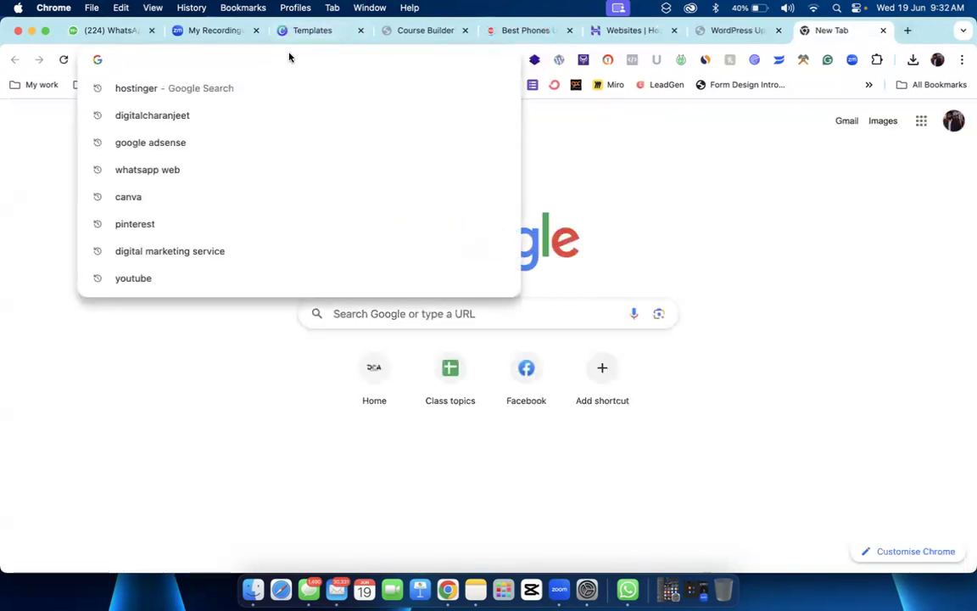
left_click(543, 32)
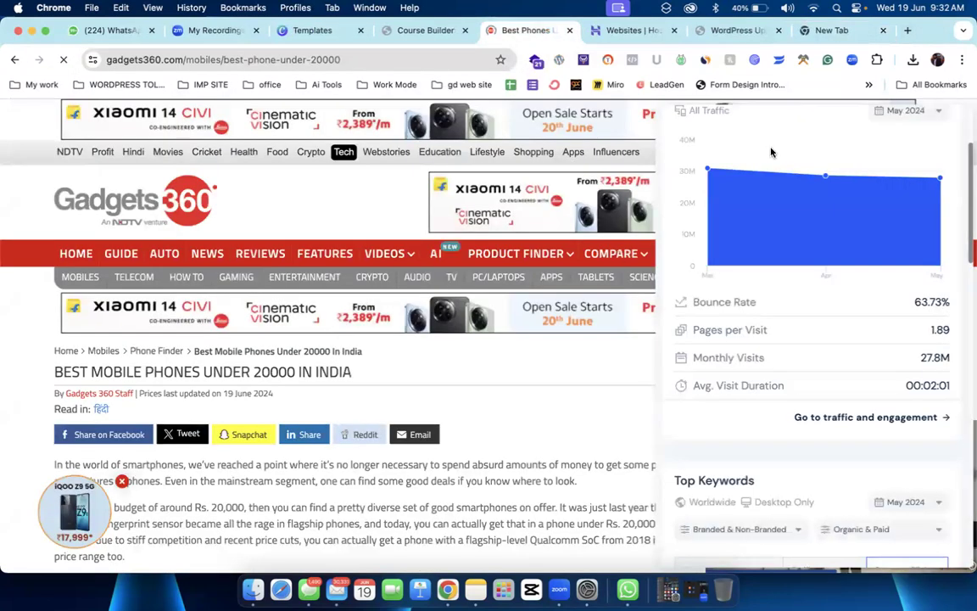
left_click(824, 30)
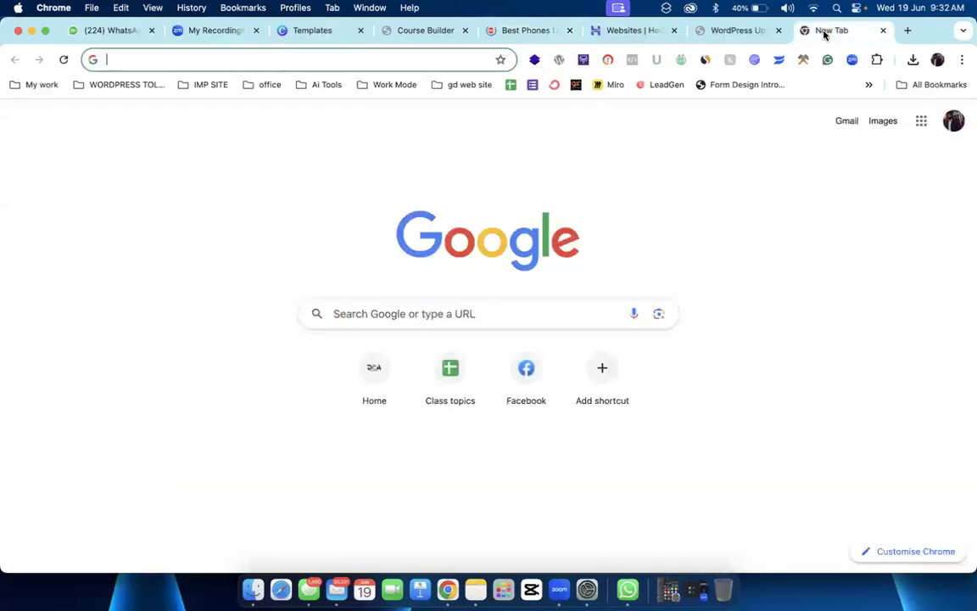
left_click(304, 58)
type("Digital")
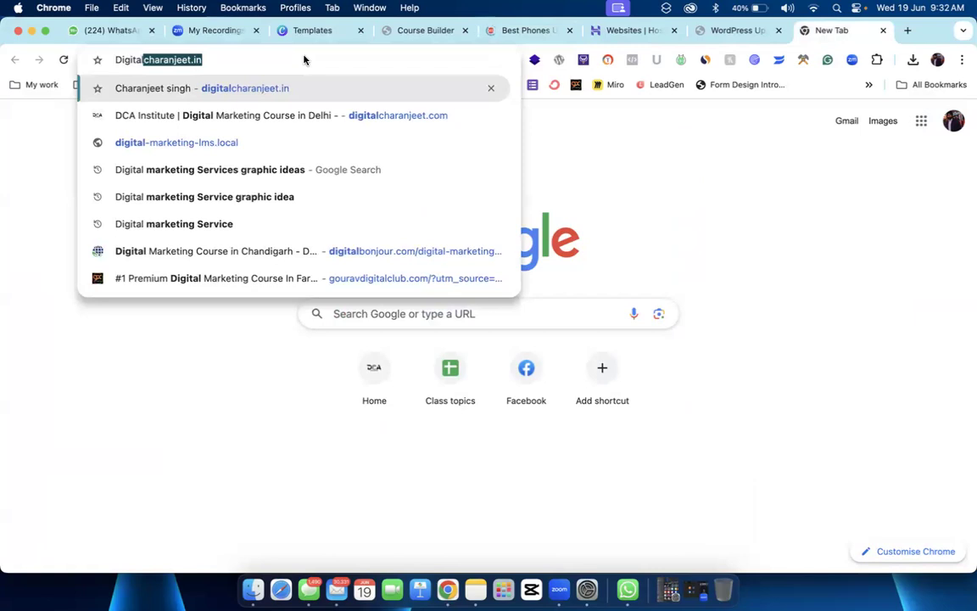
type(" amrketign Servu")
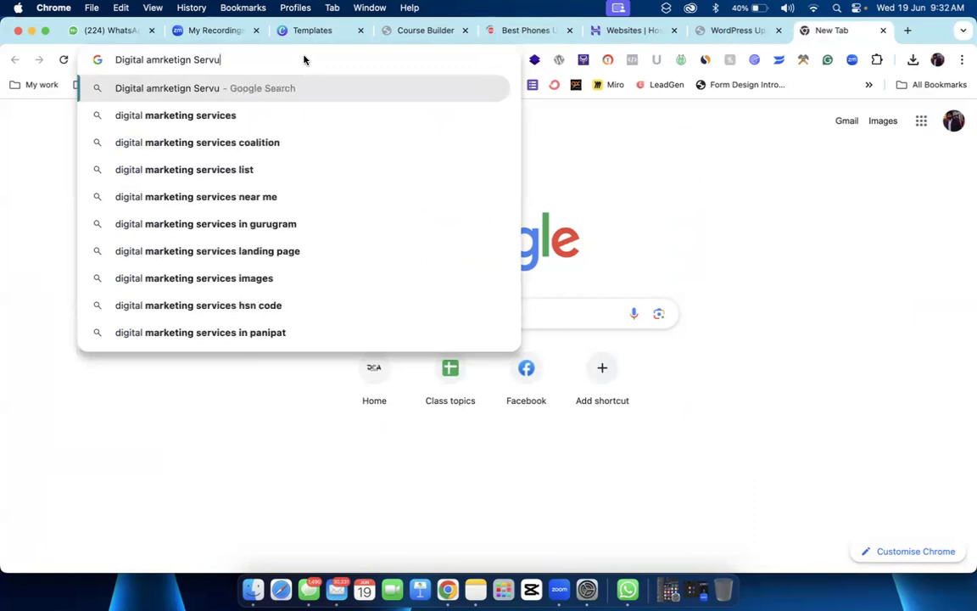
key("BackSpace")
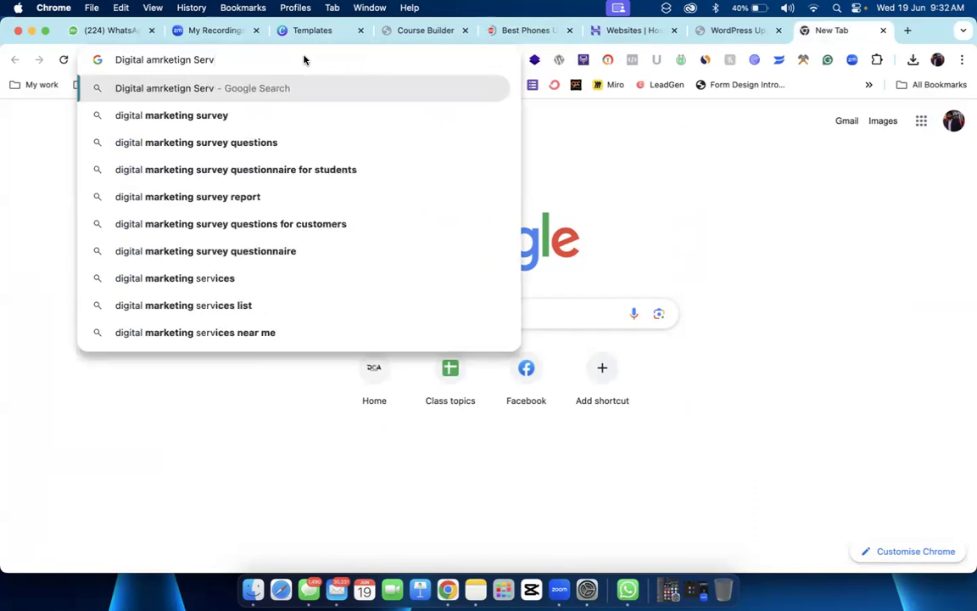
type("ices")
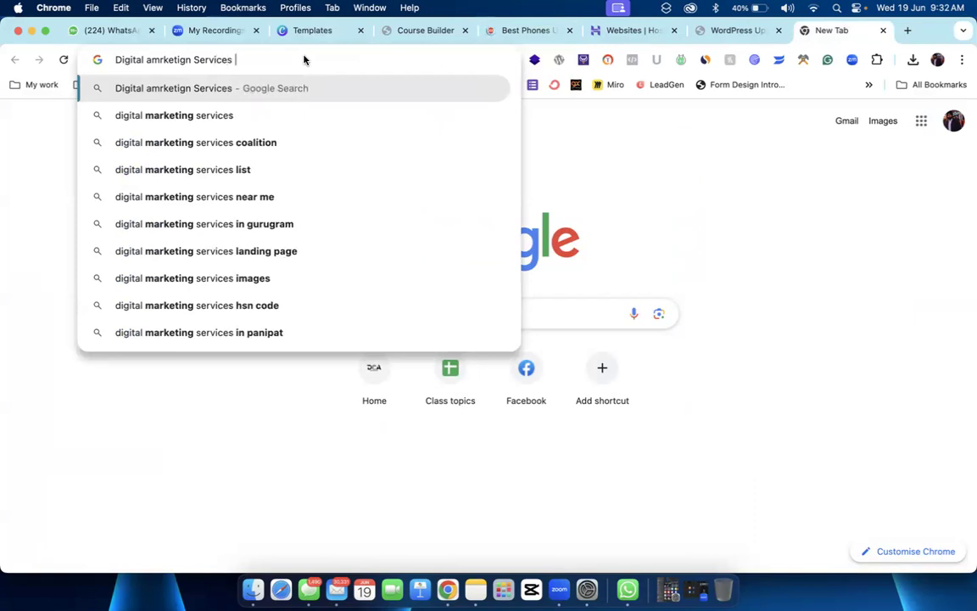
key("Return")
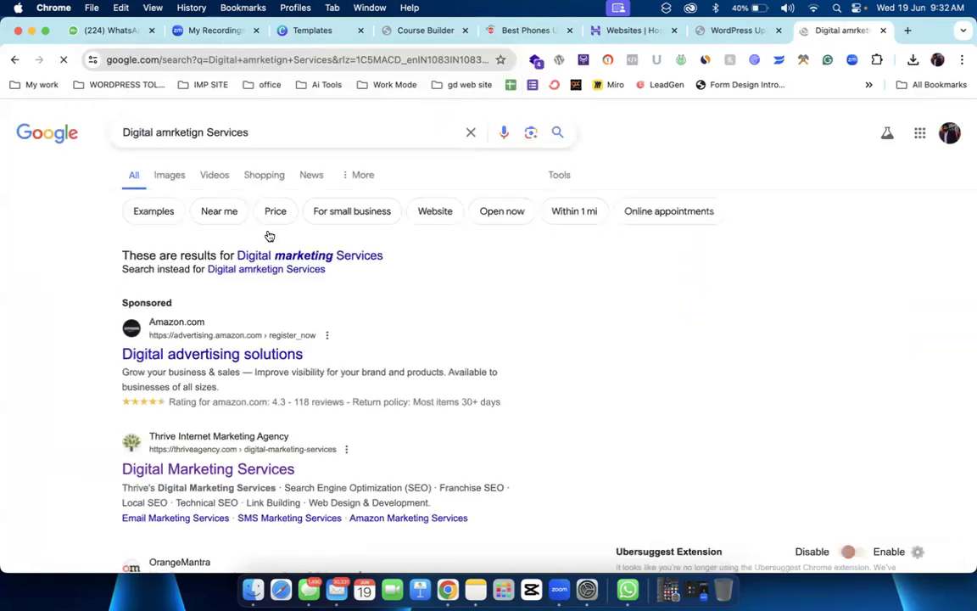
Step: Look through the search results, open the sponsored Brands2be agency result and close its tab
scroll(136, 356, "down", 5)
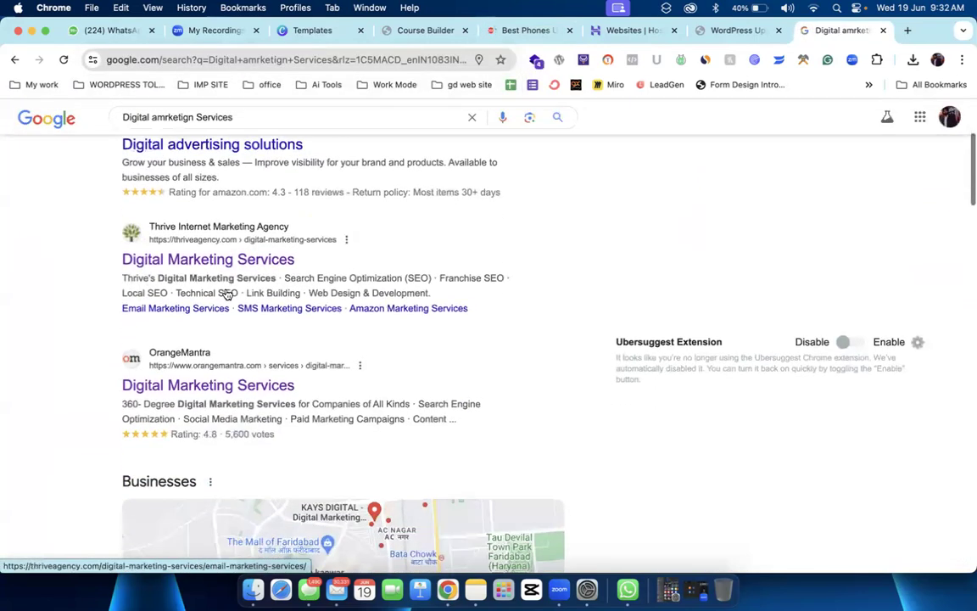
scroll(226, 294, "down", 10)
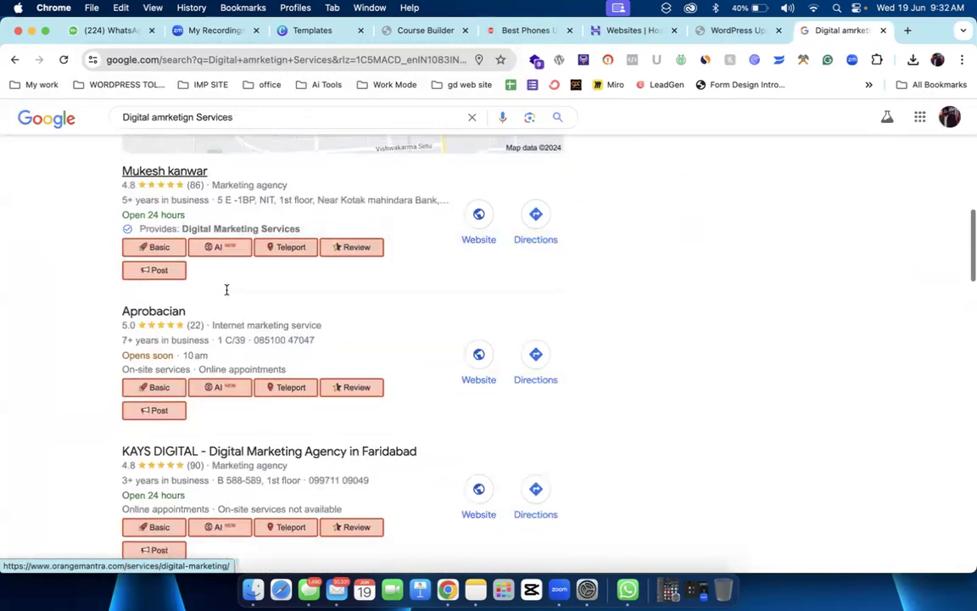
scroll(226, 290, "down", 20)
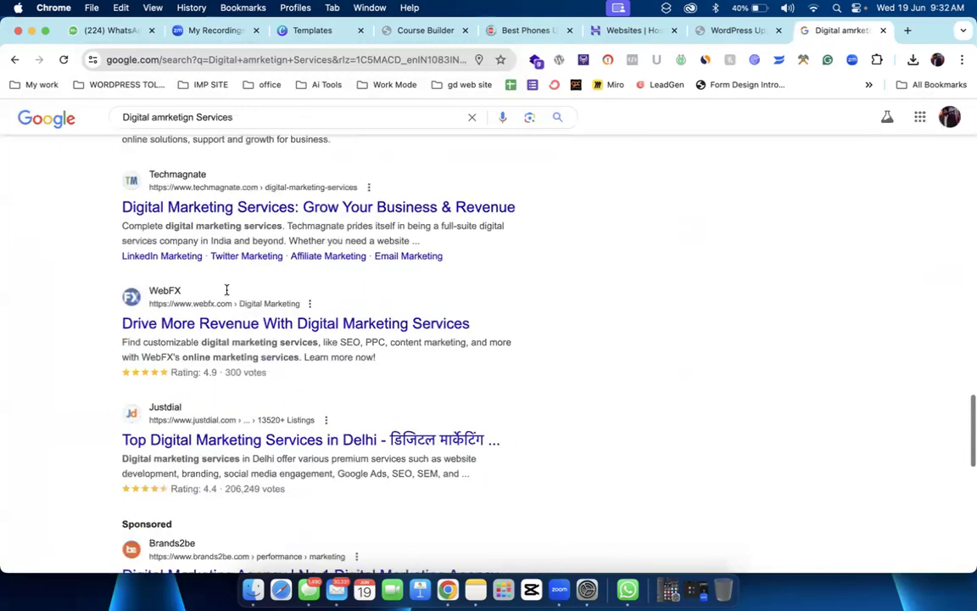
scroll(227, 290, "down", 5)
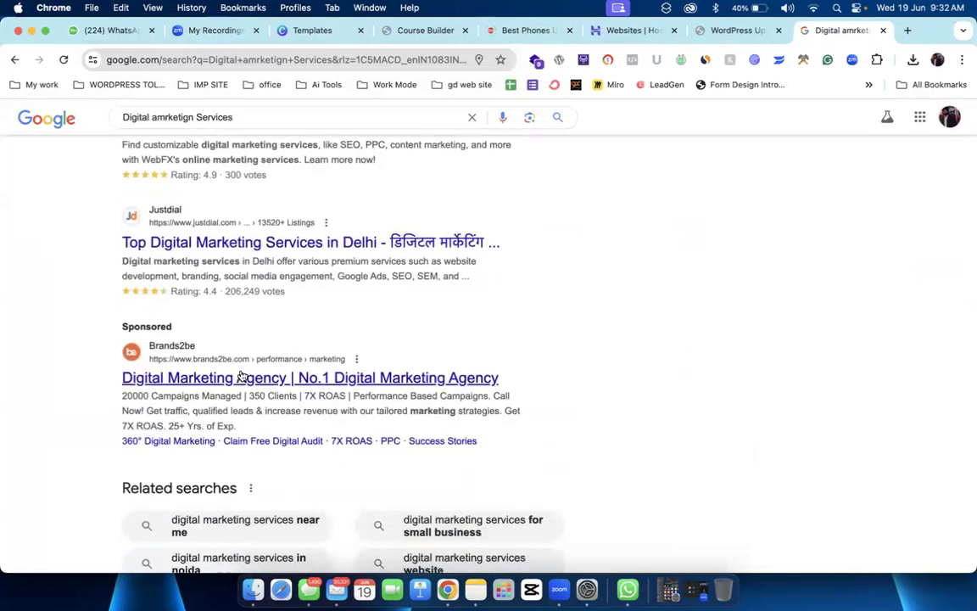
left_click(241, 377)
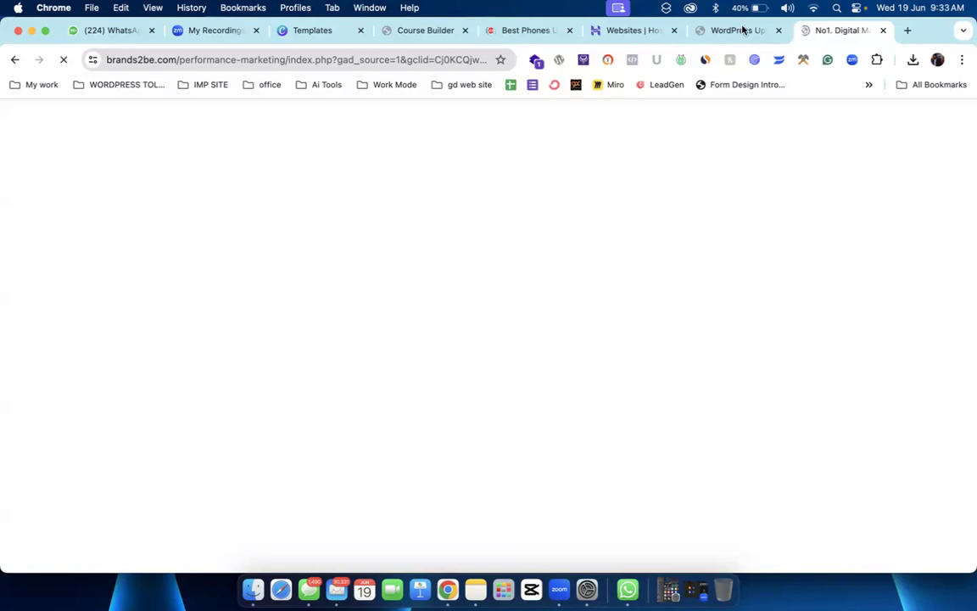
left_click(882, 31)
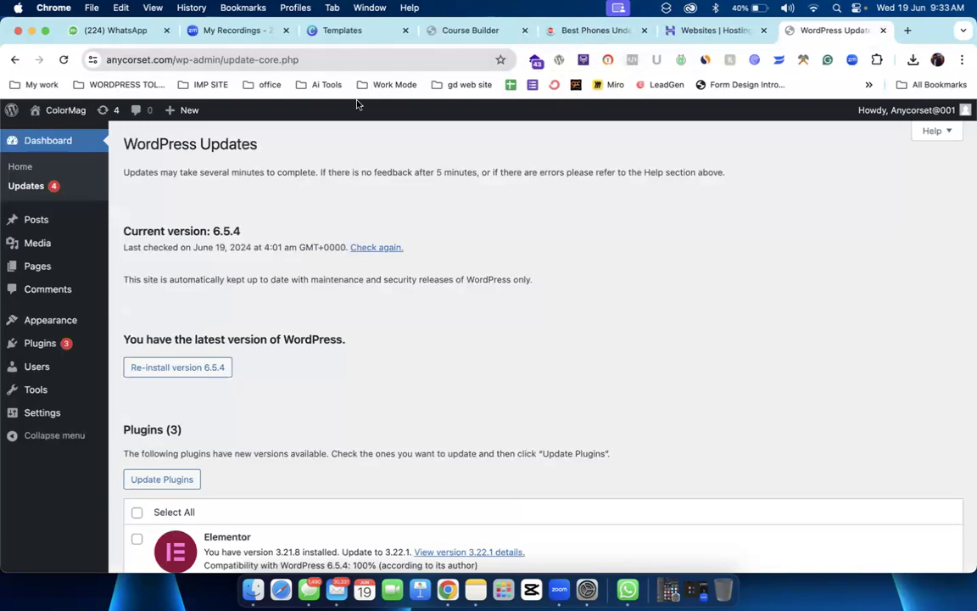
Step: Review the available updates on the WordPress Updates page and open the Media Library
scroll(350, 116, "down", 3)
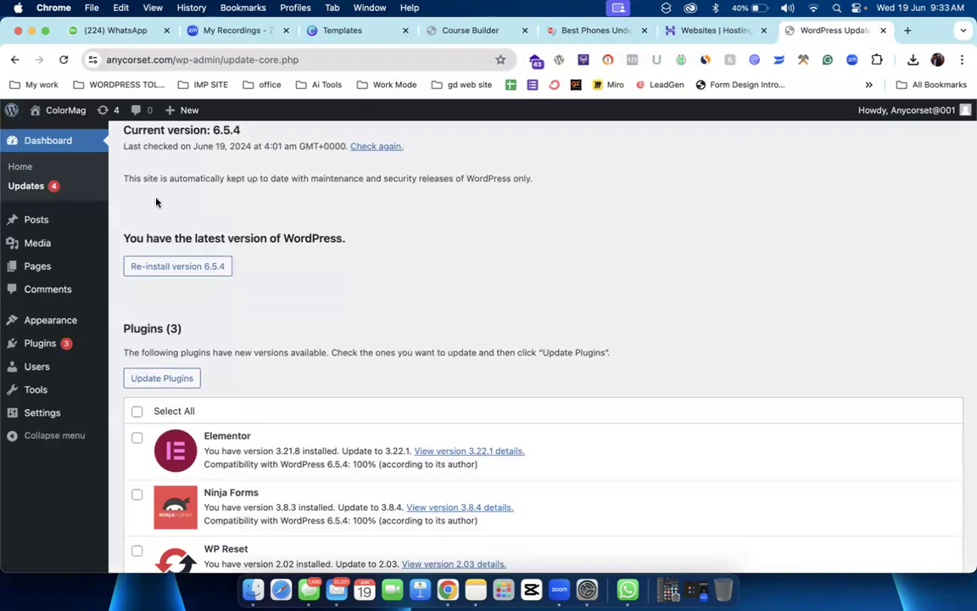
scroll(155, 201, "down", 8)
scroll(156, 202, "up", 8)
scroll(156, 202, "up", 4)
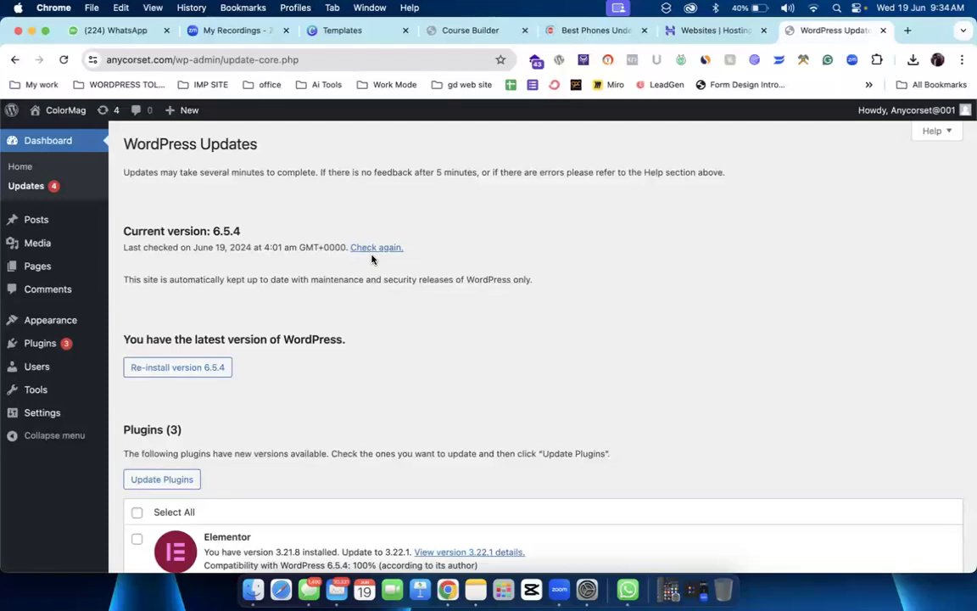
mouse_move(43, 222)
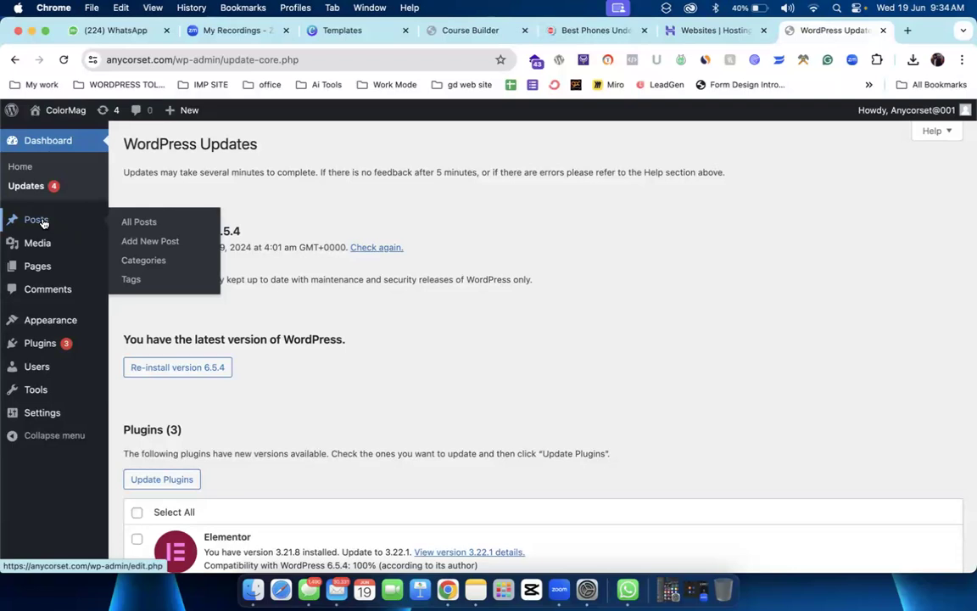
mouse_move(43, 245)
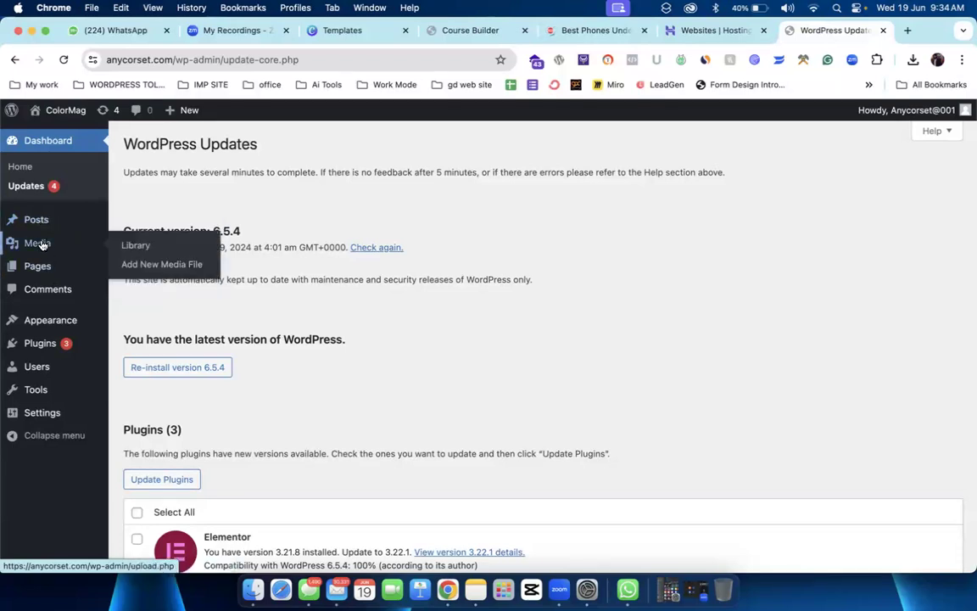
left_click(121, 246)
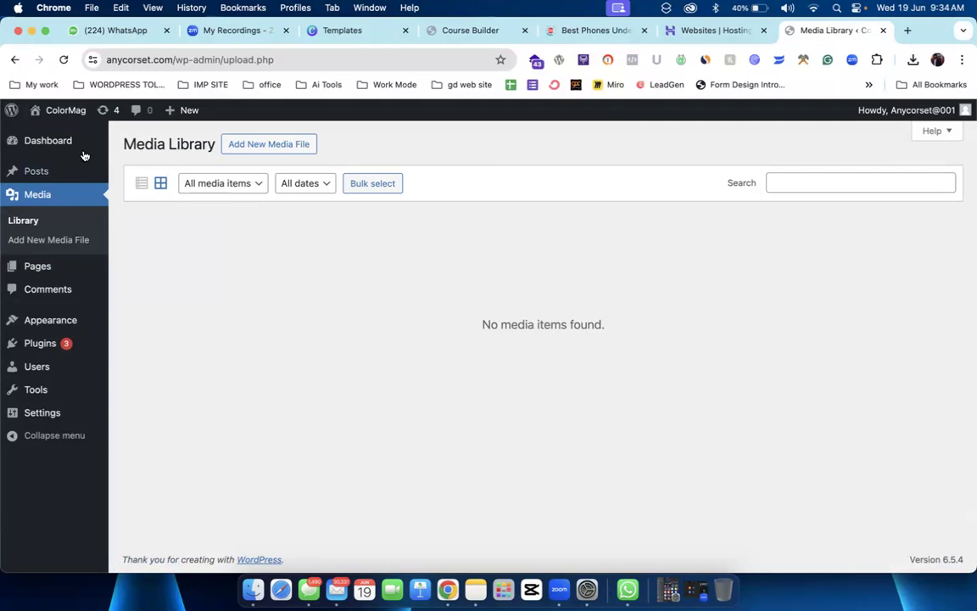
Step: Open the Xiaomi 14 Civi banner ad from the Gadgets 360 page and return to the Media Library
left_click(565, 34)
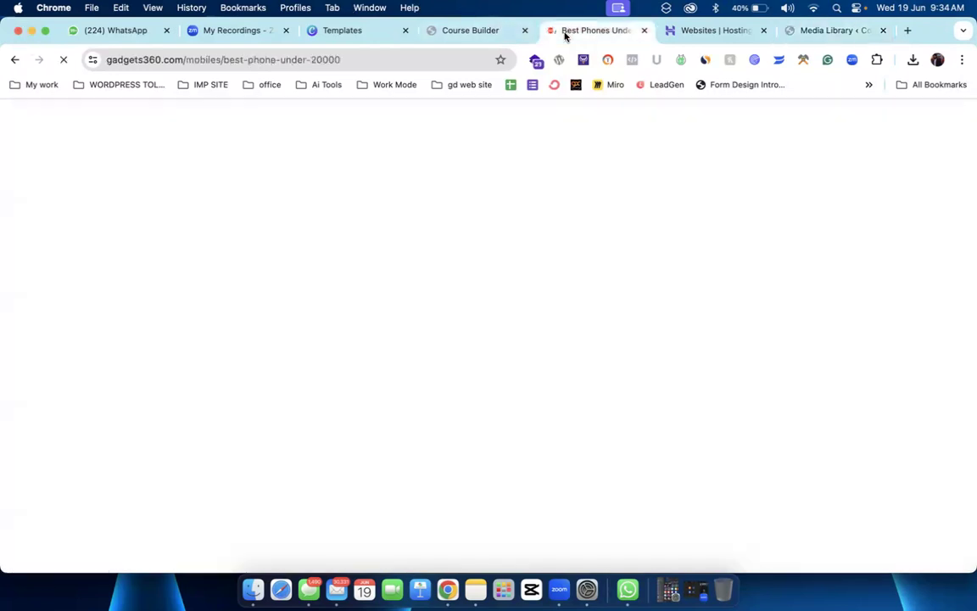
left_click(403, 303)
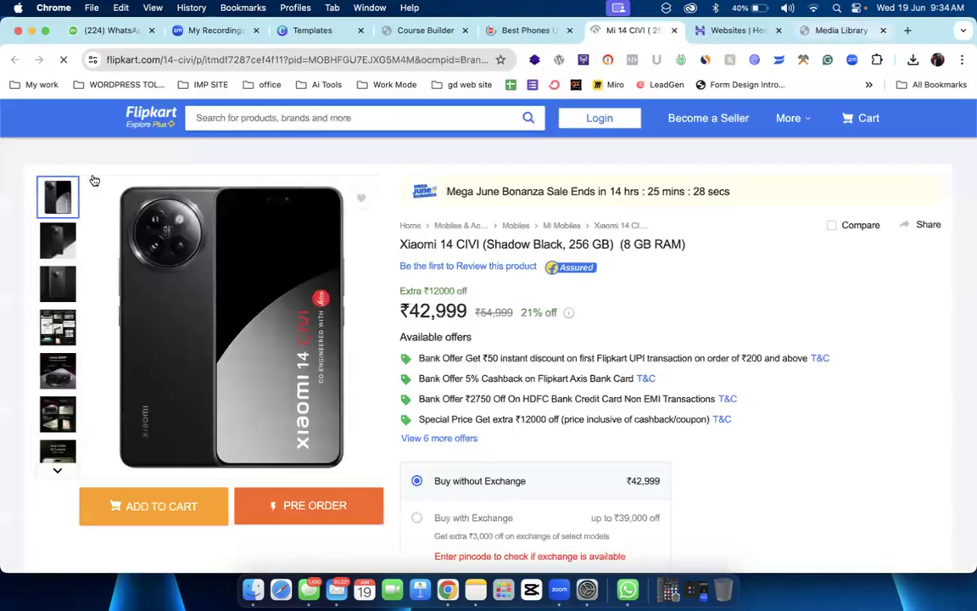
key("super+9")
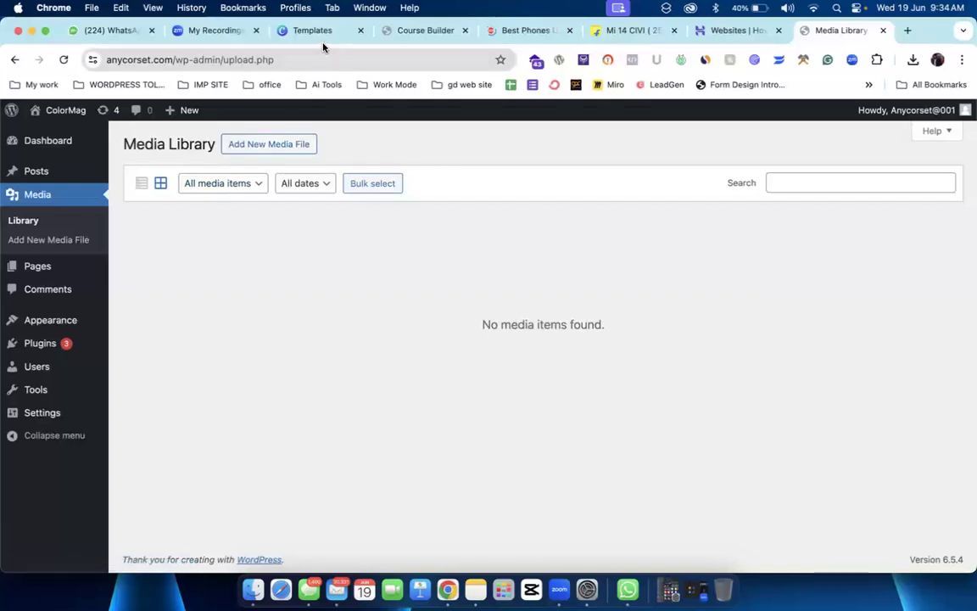
Step: Upload "Untitled design.jpg" from the Downloads folder to the Media Library
left_click(280, 144)
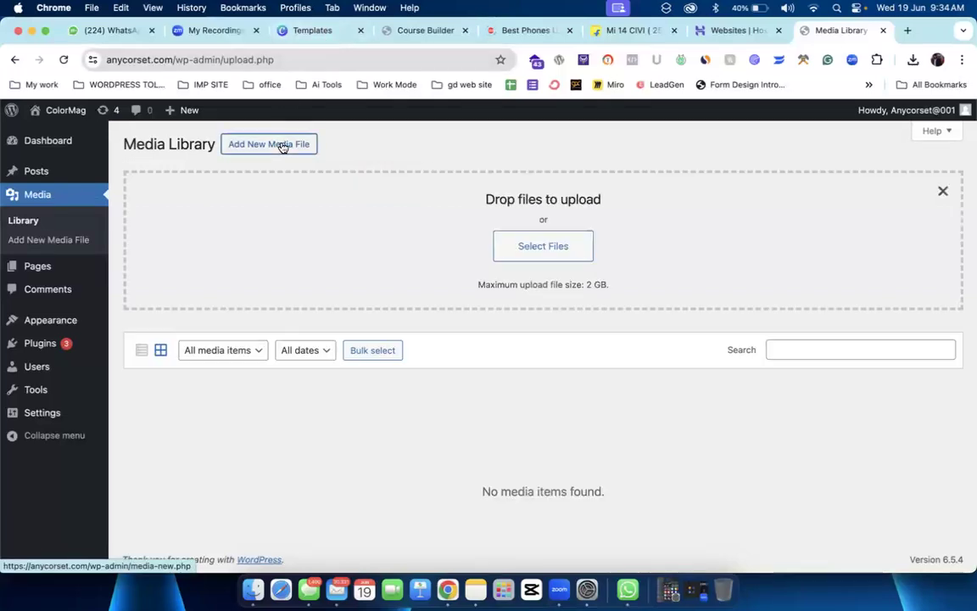
left_click(536, 246)
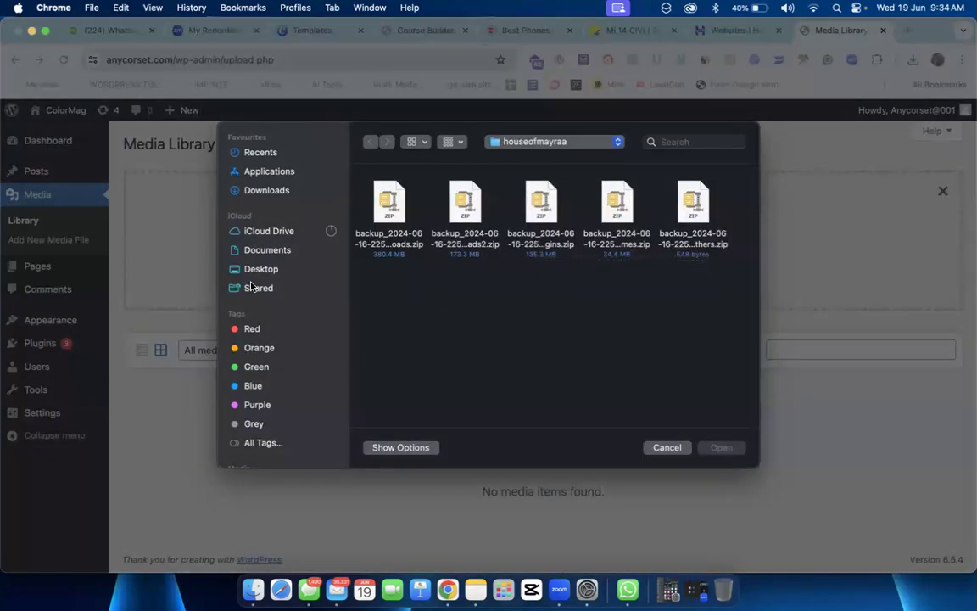
left_click(255, 192)
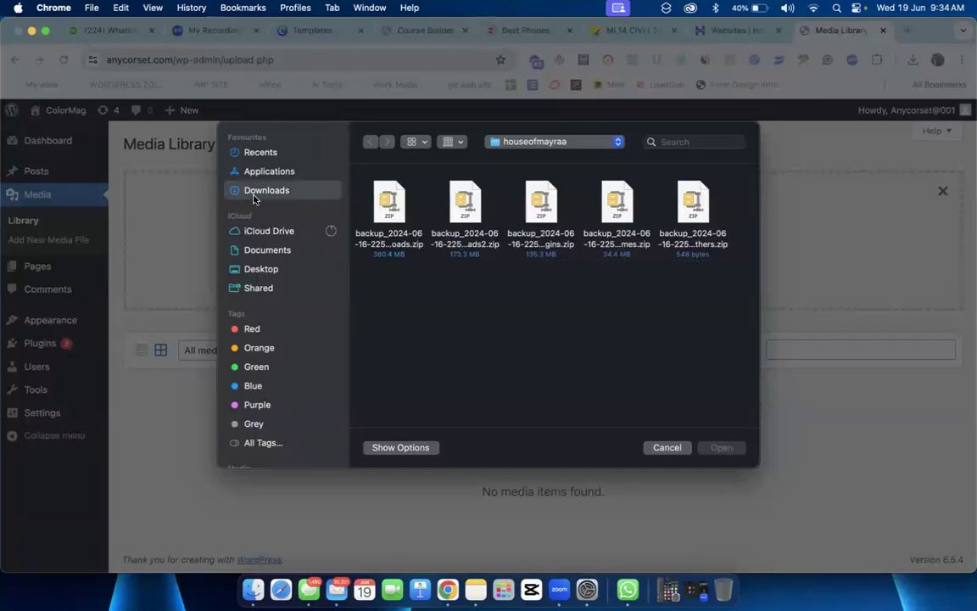
scroll(527, 225, "down", 5)
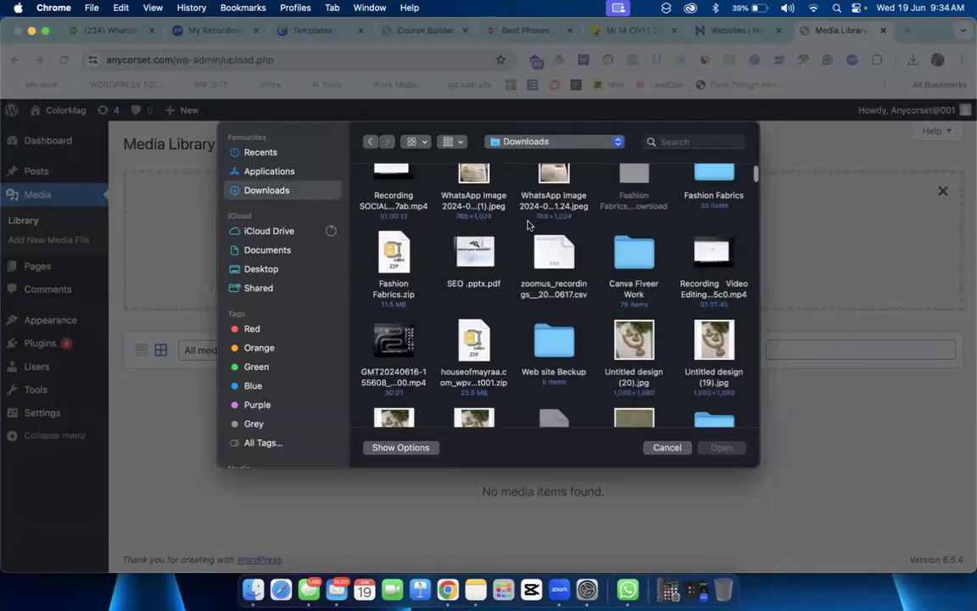
scroll(527, 225, "down", 2)
scroll(527, 225, "down", 10)
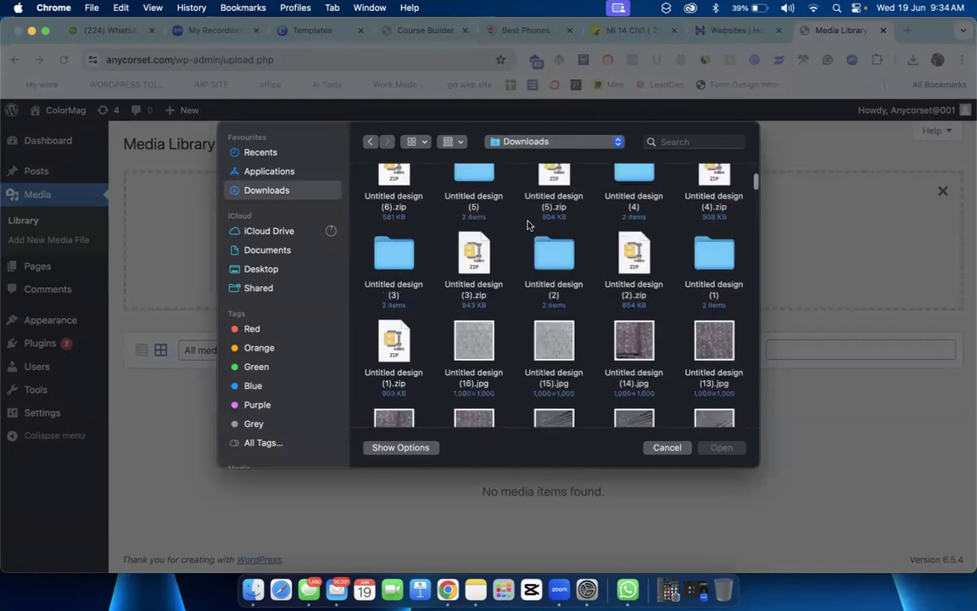
scroll(731, 278, "down", 3)
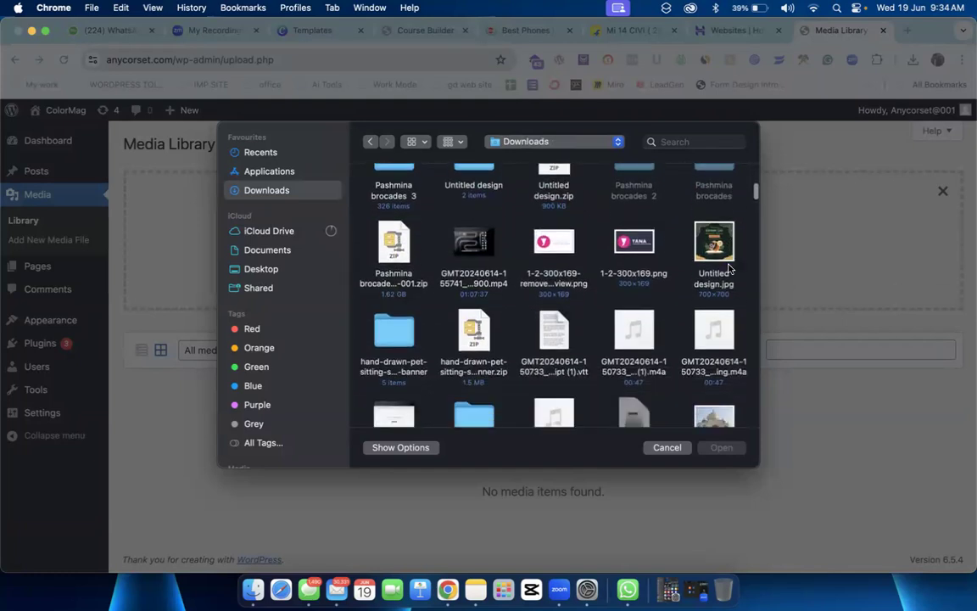
left_click(713, 240)
left_click(720, 447)
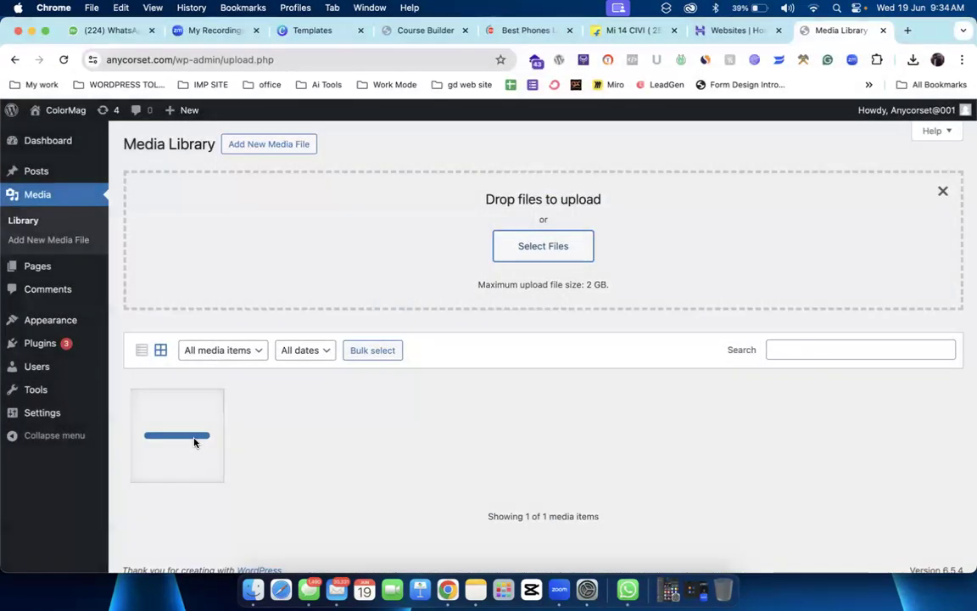
Step: View the uploaded image's attachment details, and upload four necklace images from Downloads, including "Untitled design (20).jpg" and "Untitled design (19).jpg"
left_click(194, 440)
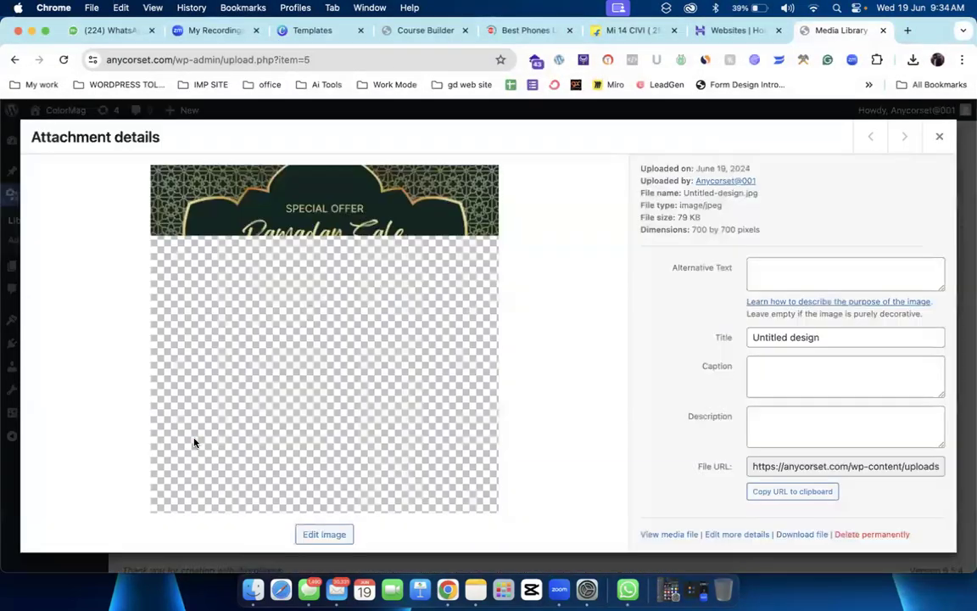
left_click(941, 138)
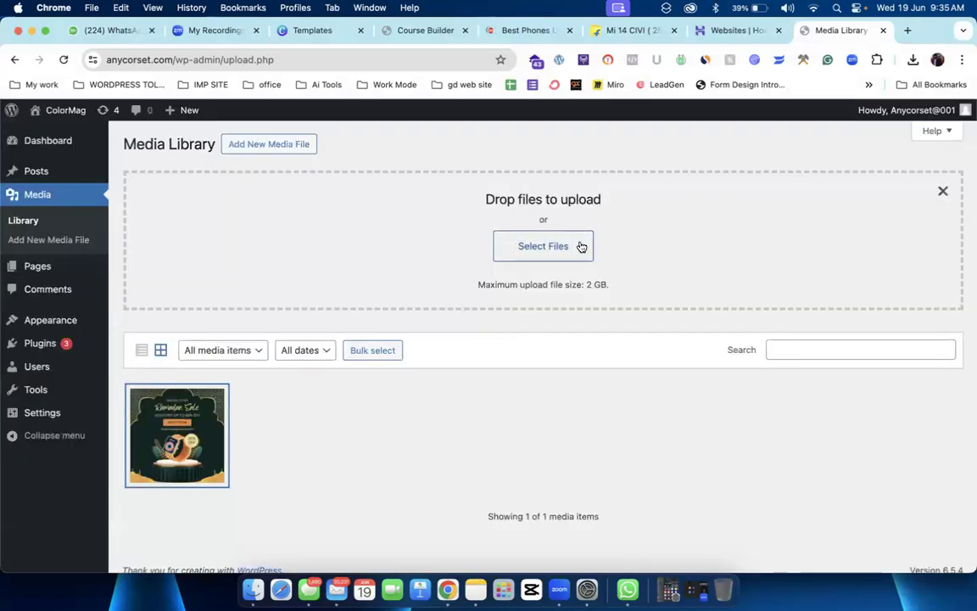
left_click(543, 246)
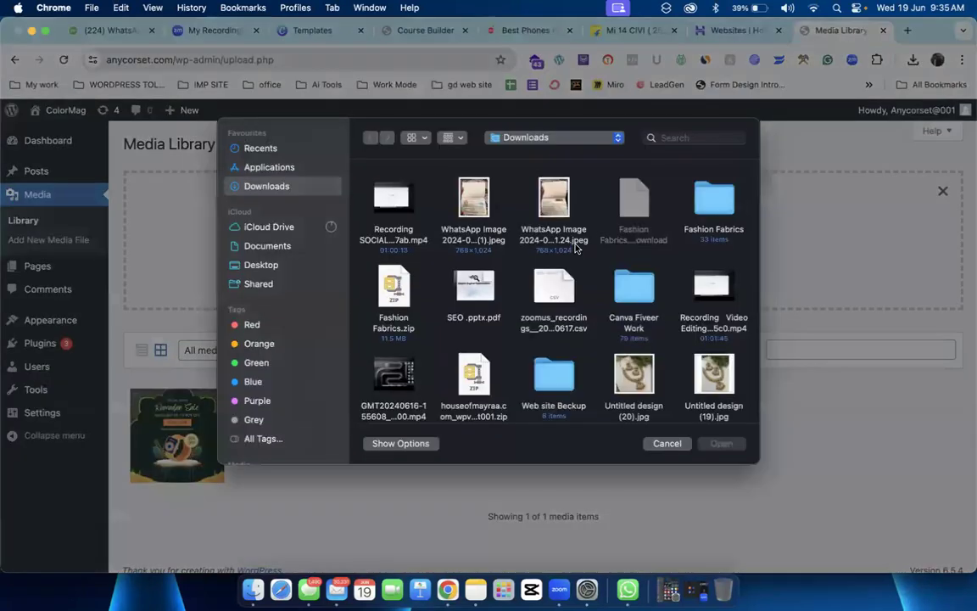
scroll(679, 297, "down", 2)
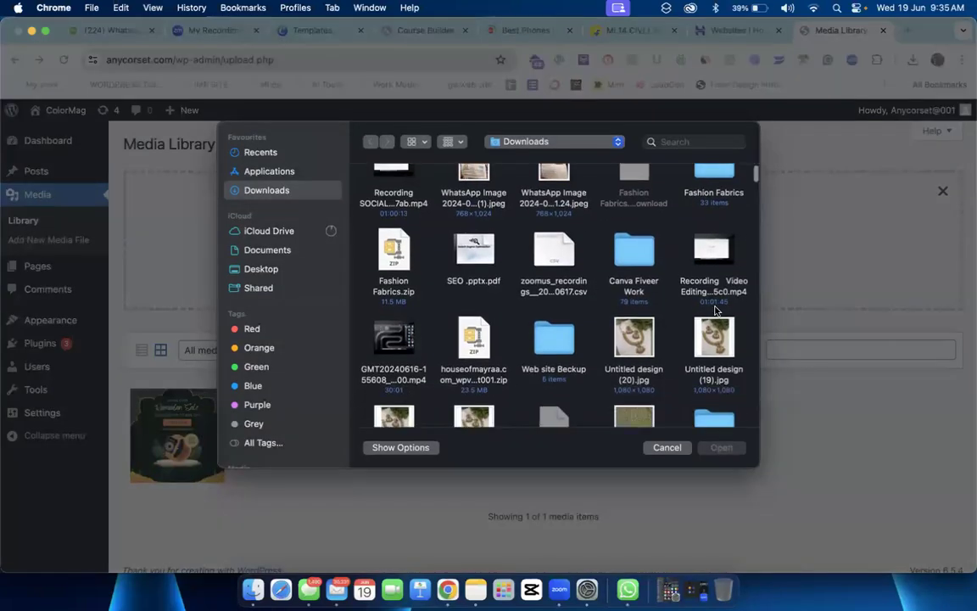
left_click_drag(736, 311, 599, 318)
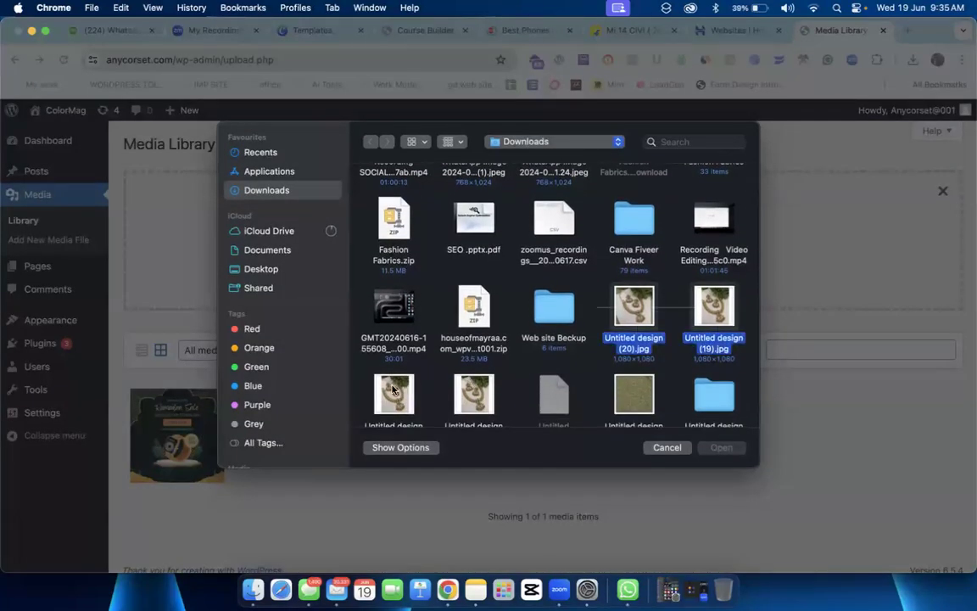
left_click_drag(363, 388, 484, 399)
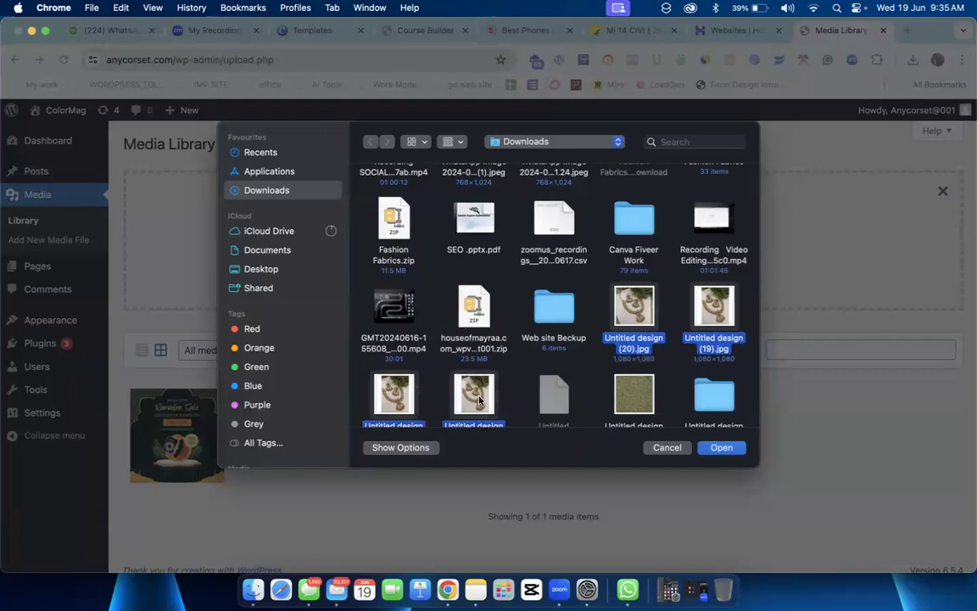
left_click(720, 448)
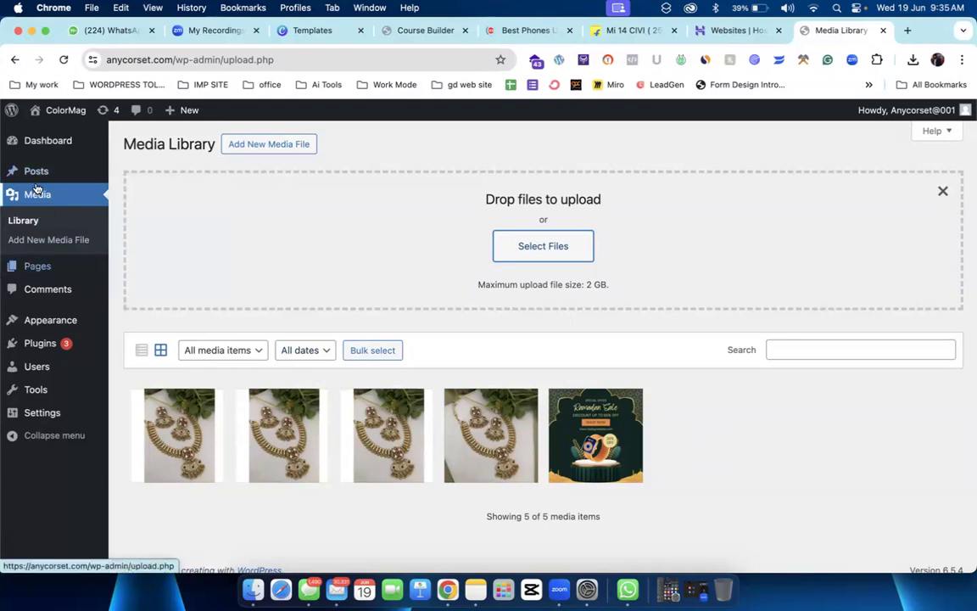
Step: Open the Comments page and move the sample comment on the "Hello world!" post to the Trash
mouse_move(37, 177)
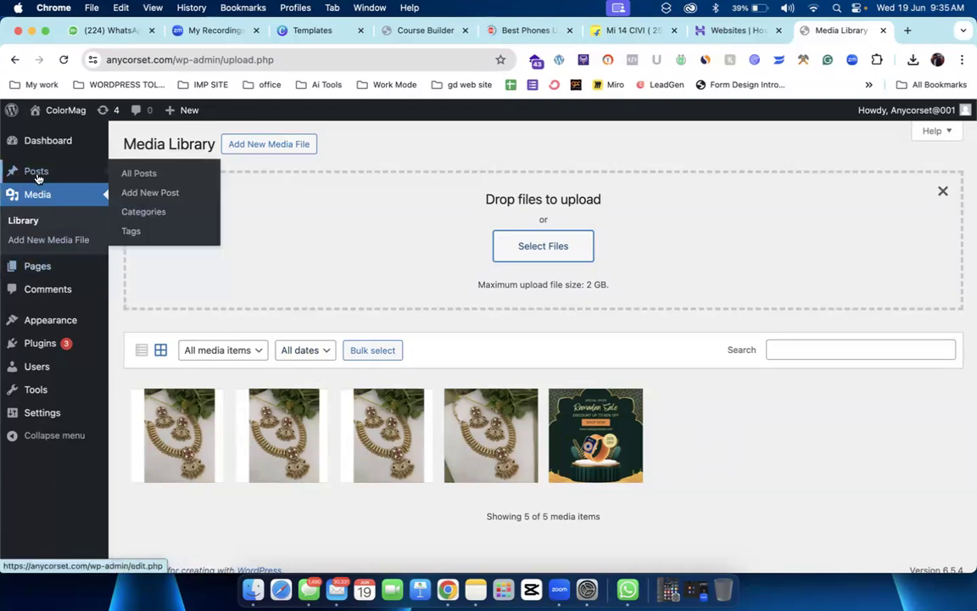
left_click(53, 292)
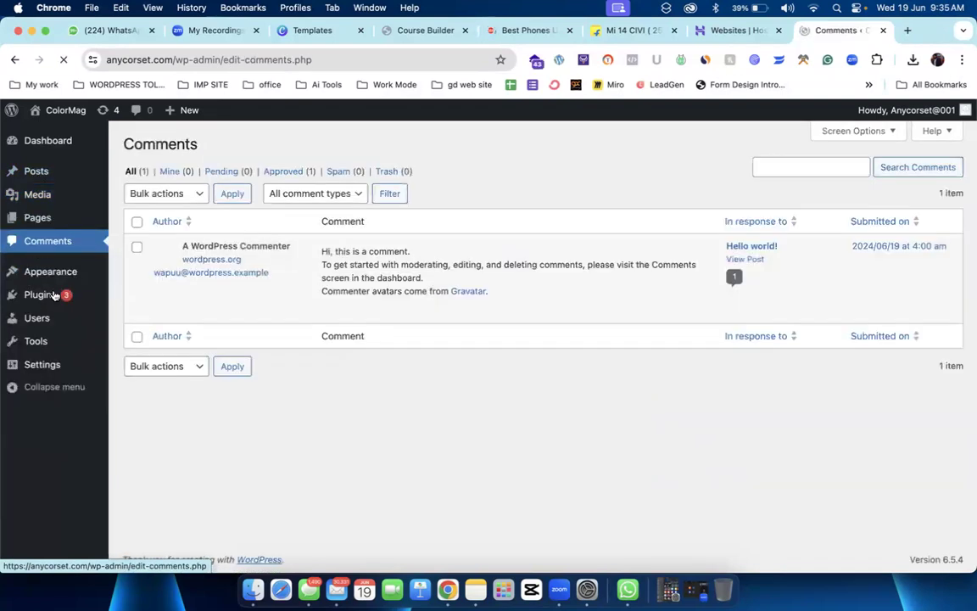
left_click(496, 39)
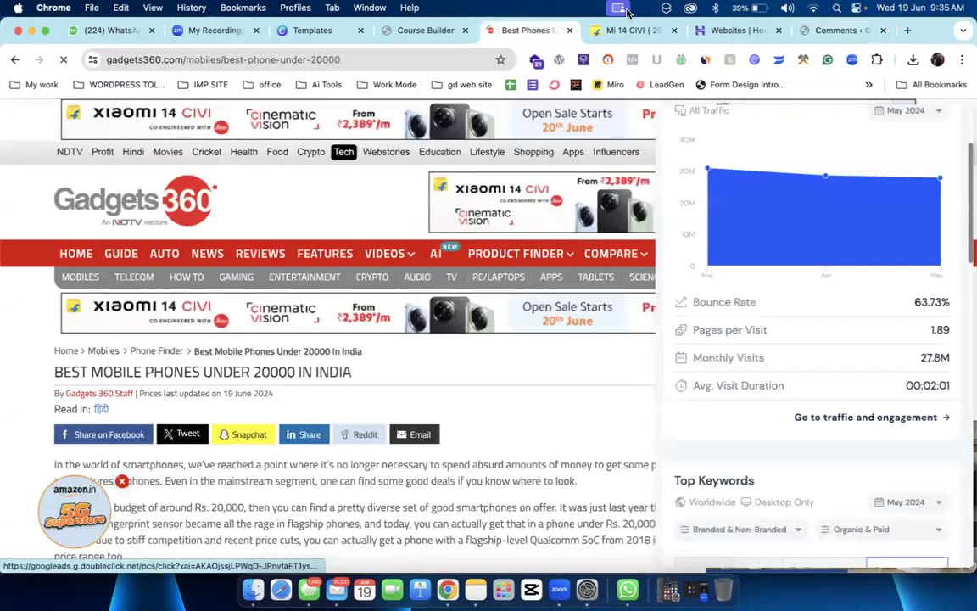
left_click(761, 38)
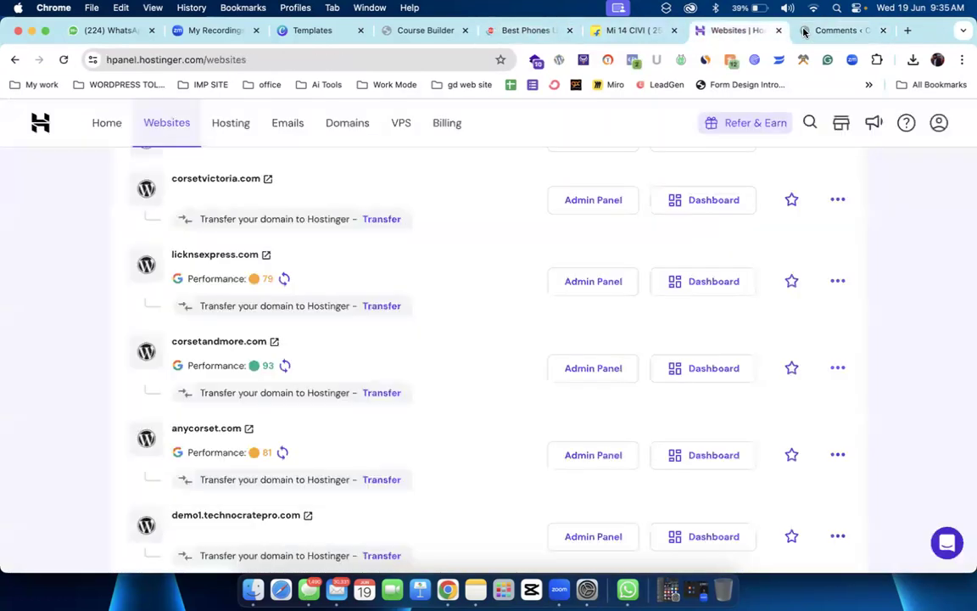
left_click(805, 31)
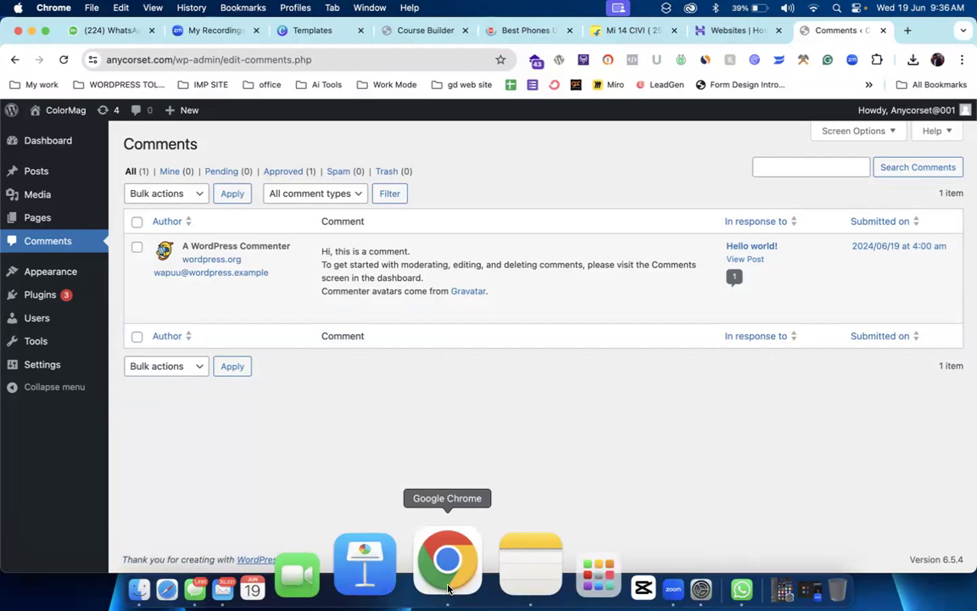
mouse_move(229, 285)
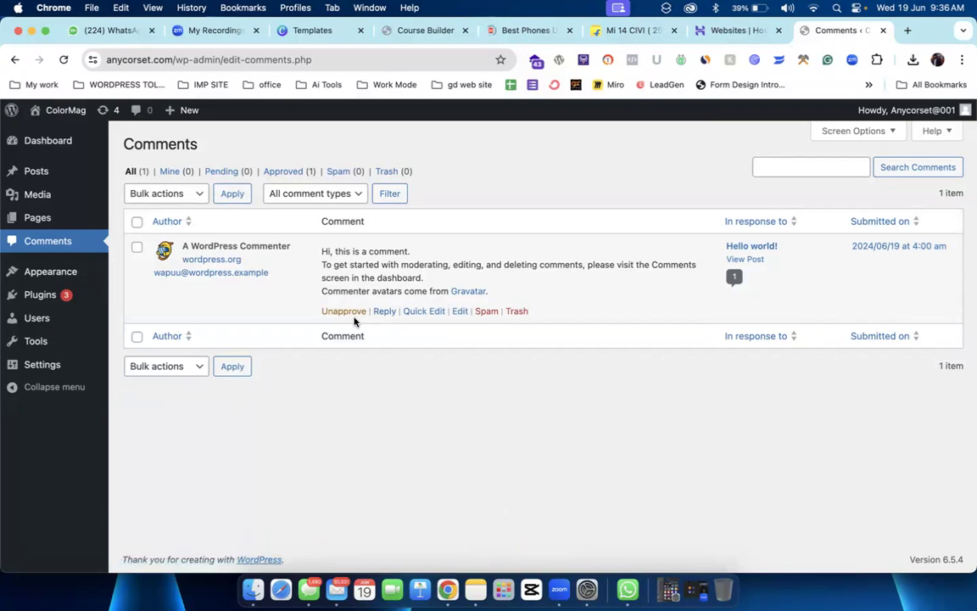
left_click(516, 312)
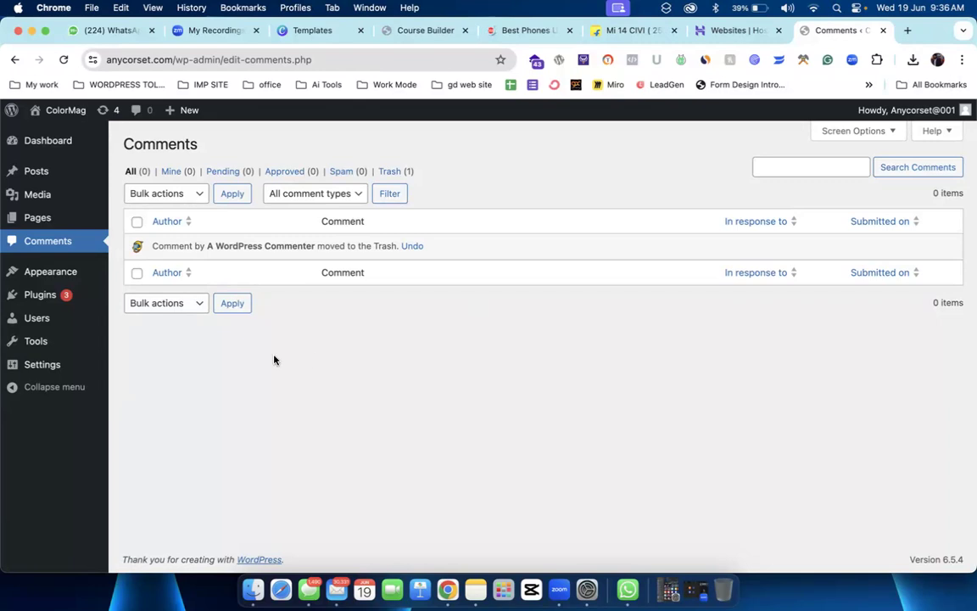
Step: Look through the Themes, Patterns and Customize screens under Appearance, and close the Customizer
mouse_move(79, 272)
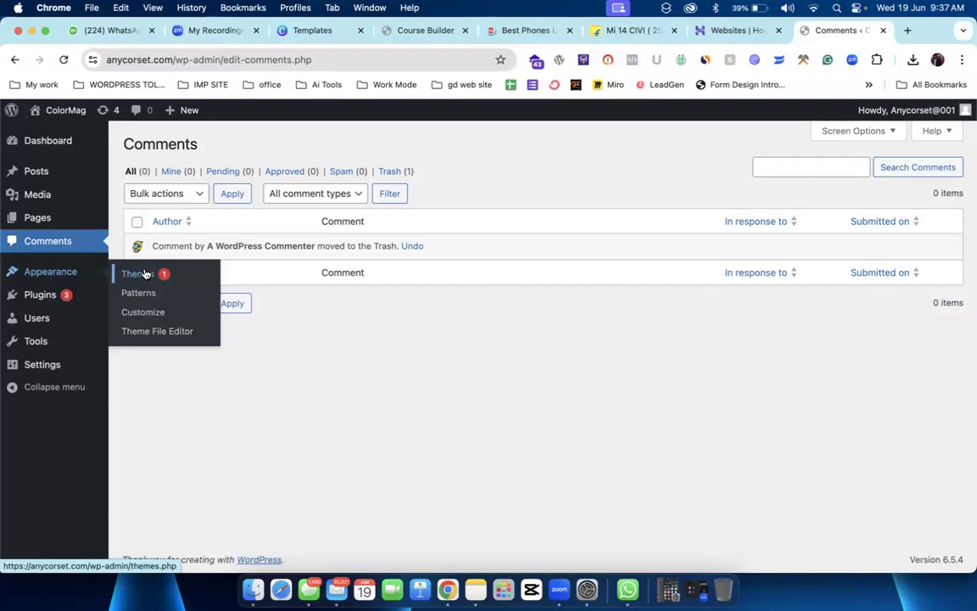
left_click(145, 274)
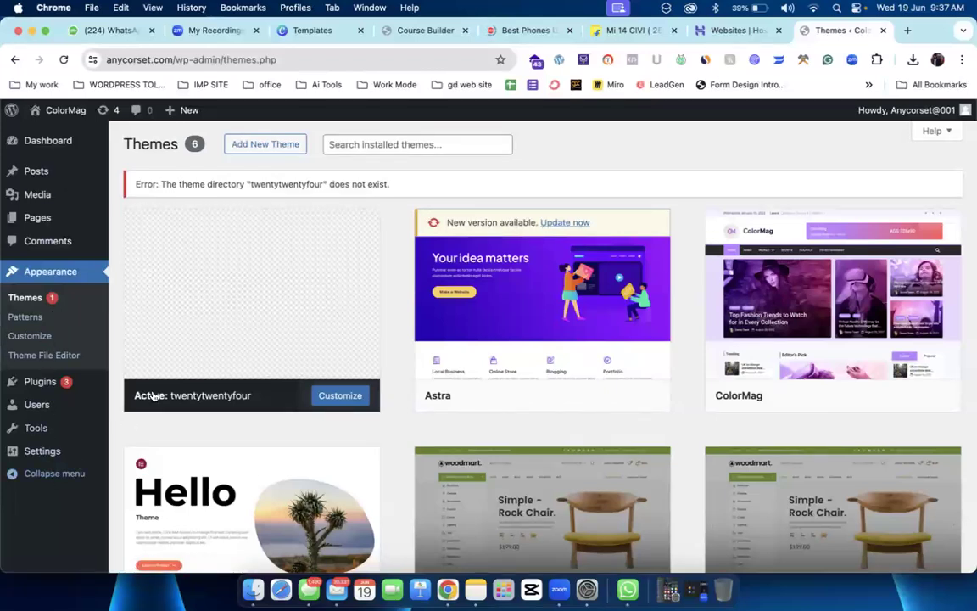
left_click(48, 315)
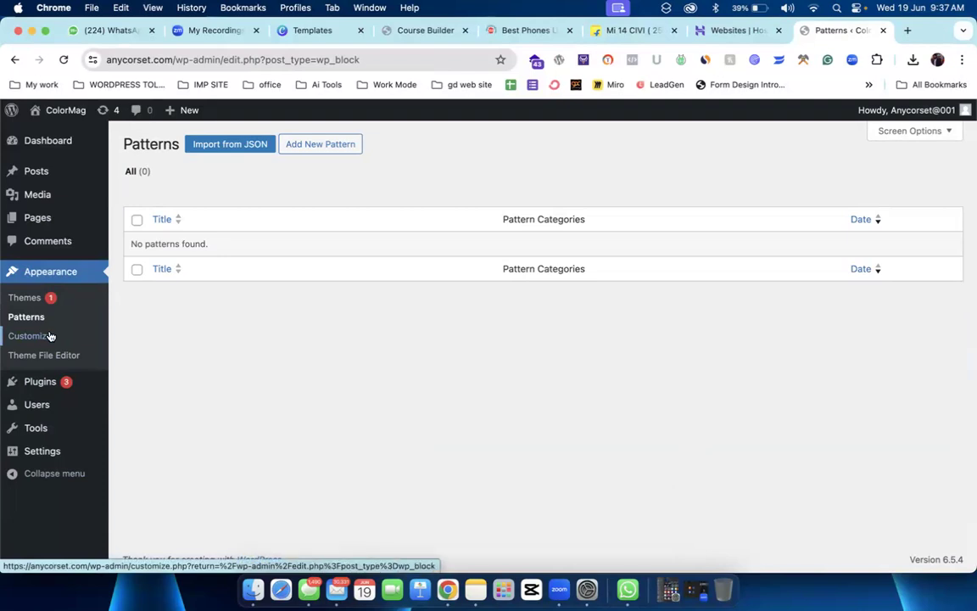
left_click(49, 336)
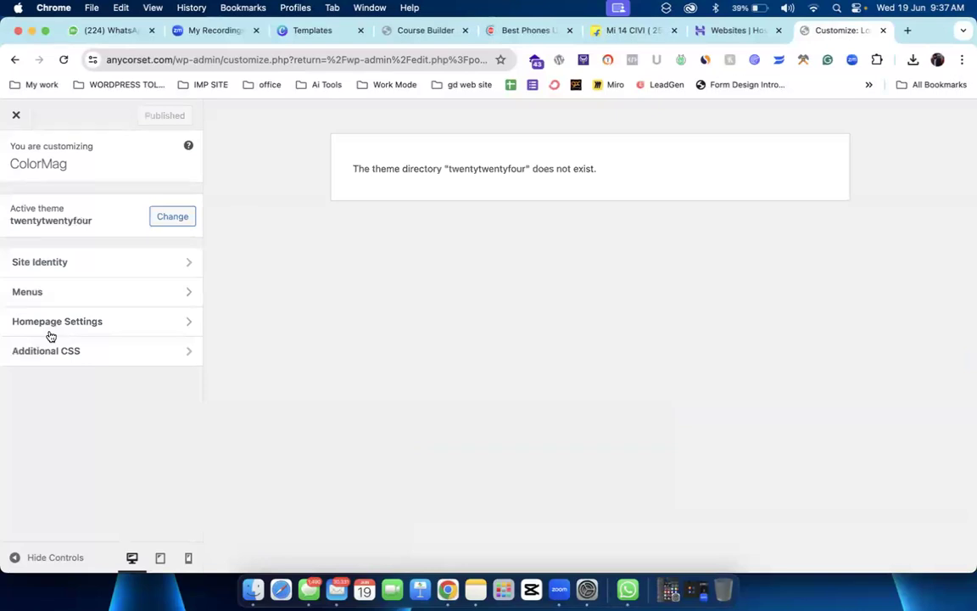
left_click(13, 113)
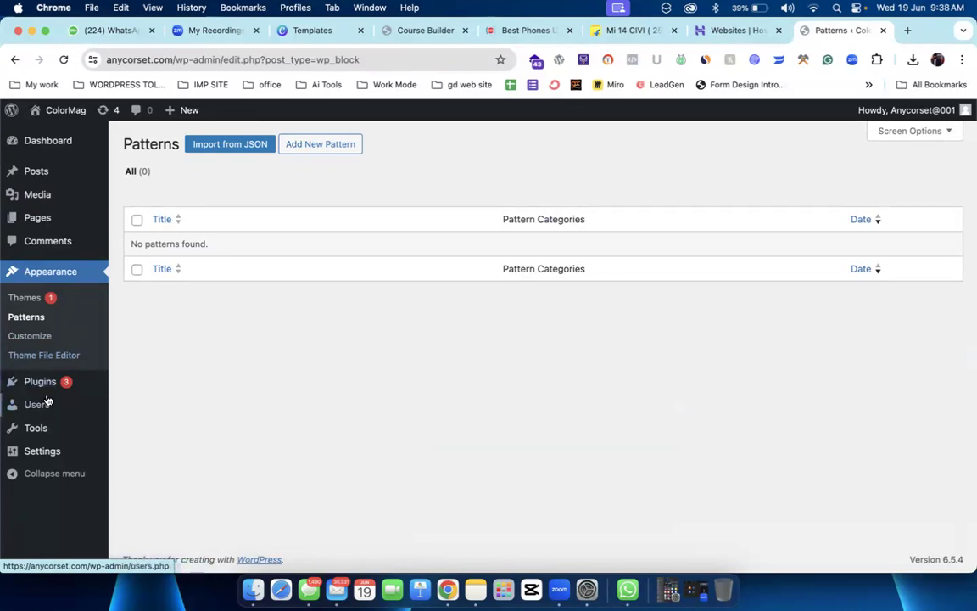
Step: Open the Installed Plugins page and review the full list of plugins with their activation and update options
mouse_move(17, 388)
left_click(159, 386)
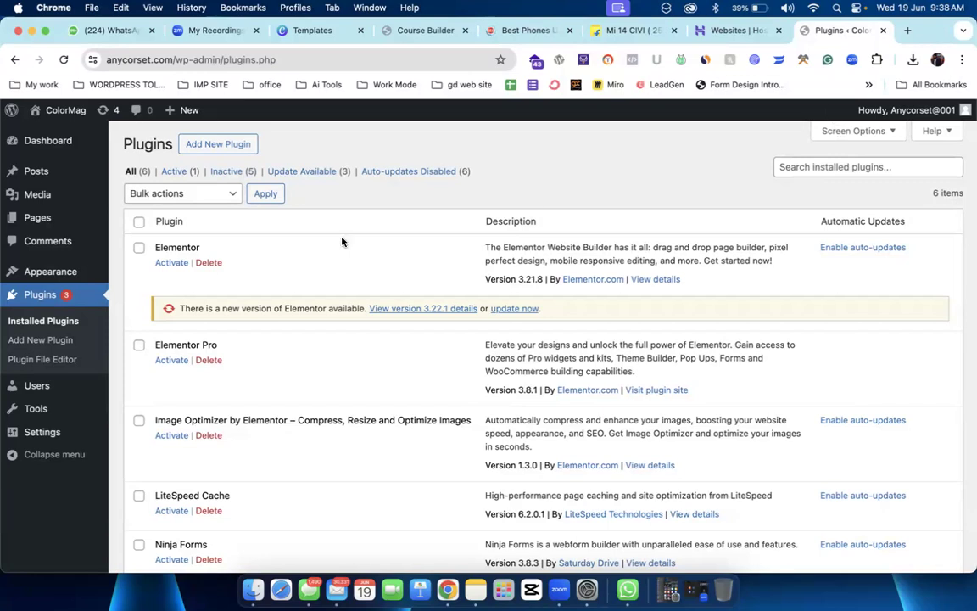
mouse_move(49, 415)
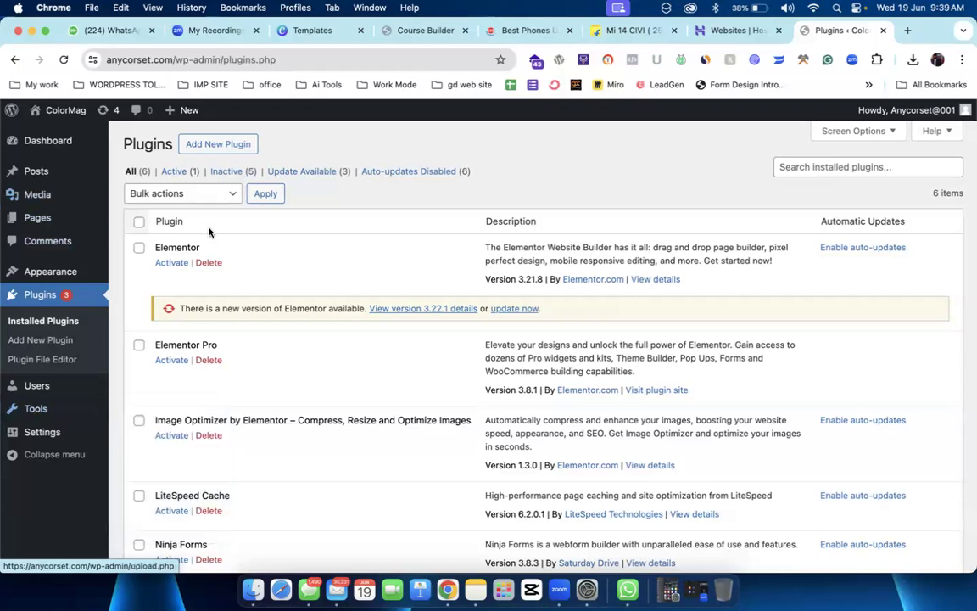
scroll(251, 280, "down", 1)
scroll(251, 280, "up", 2)
scroll(251, 280, "down", 5)
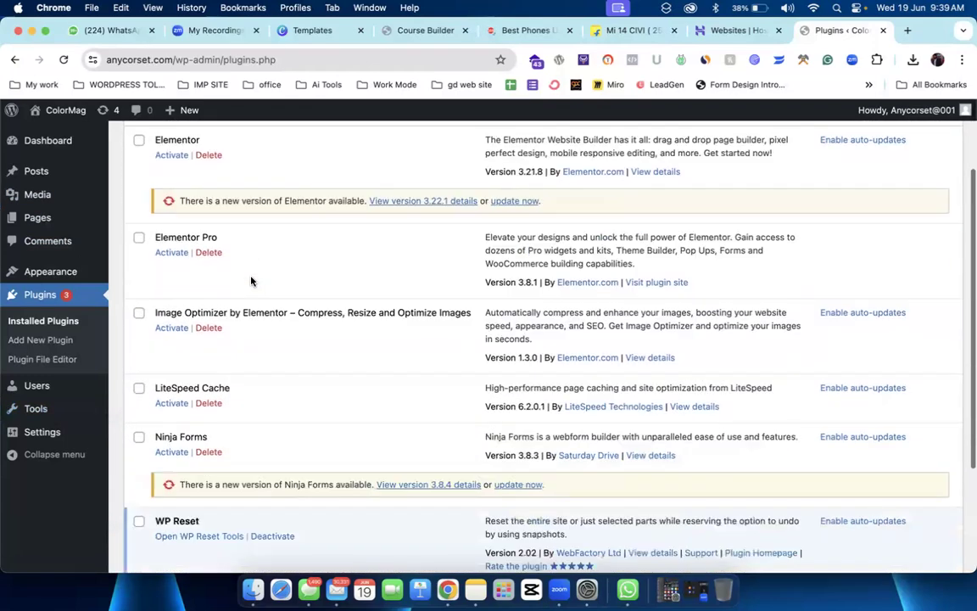
scroll(174, 237, "up", 3)
scroll(175, 238, "up", 2)
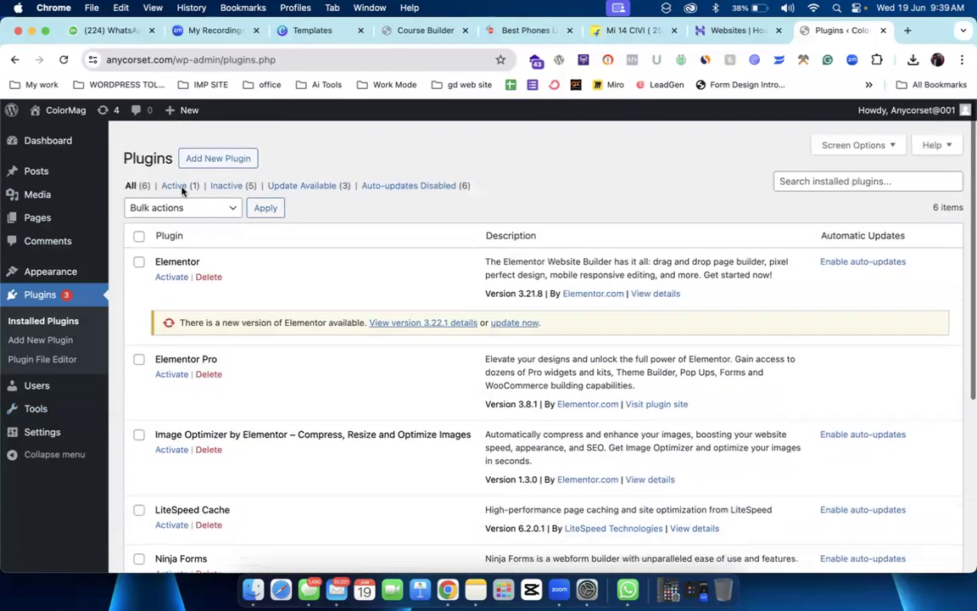
Step: Install the Classic Editor, Akismet Anti-spam, Jetpack and Classic Widgets plugins from the featured plugins on the Add Plugins page
left_click(231, 145)
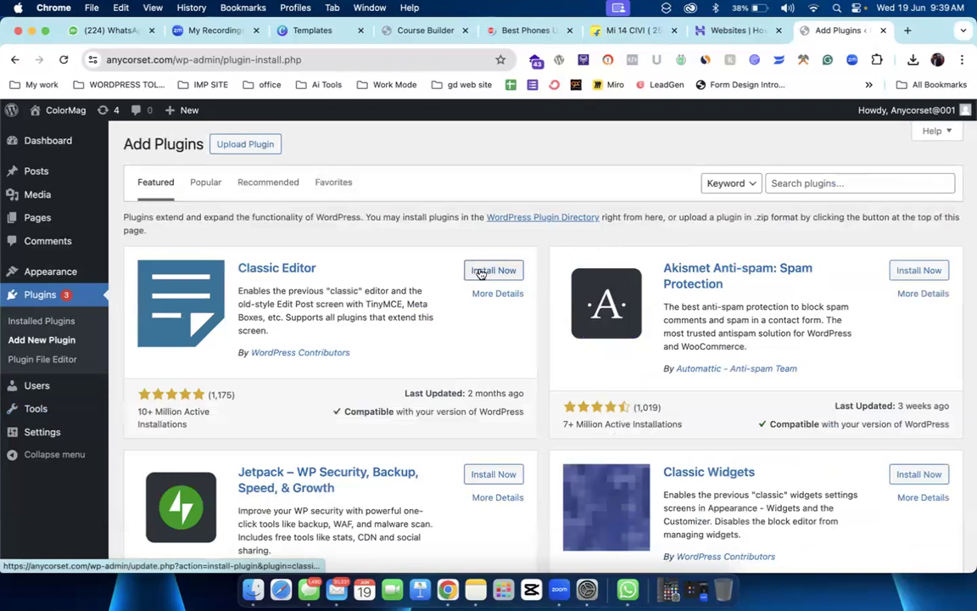
left_click(479, 272)
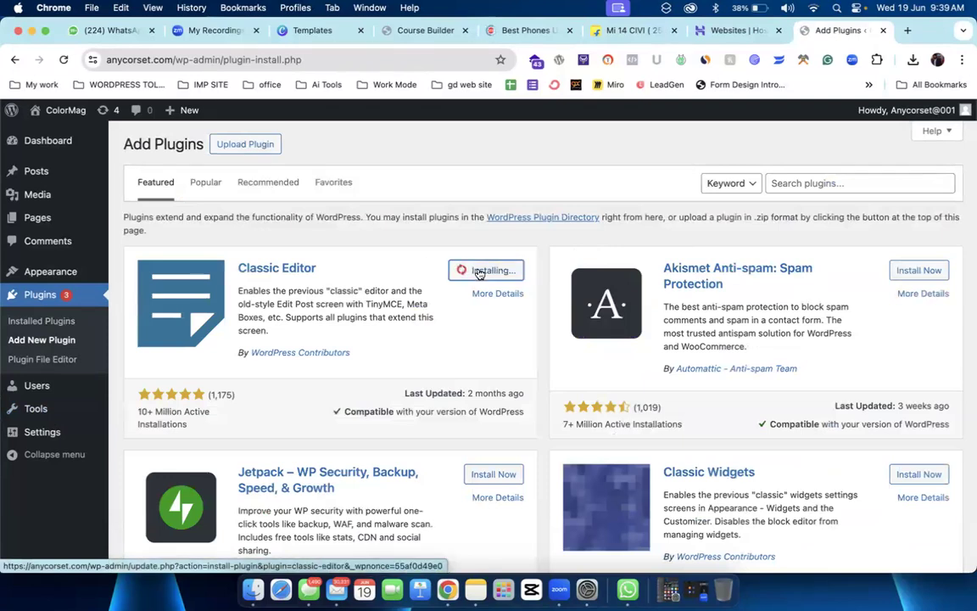
left_click(919, 270)
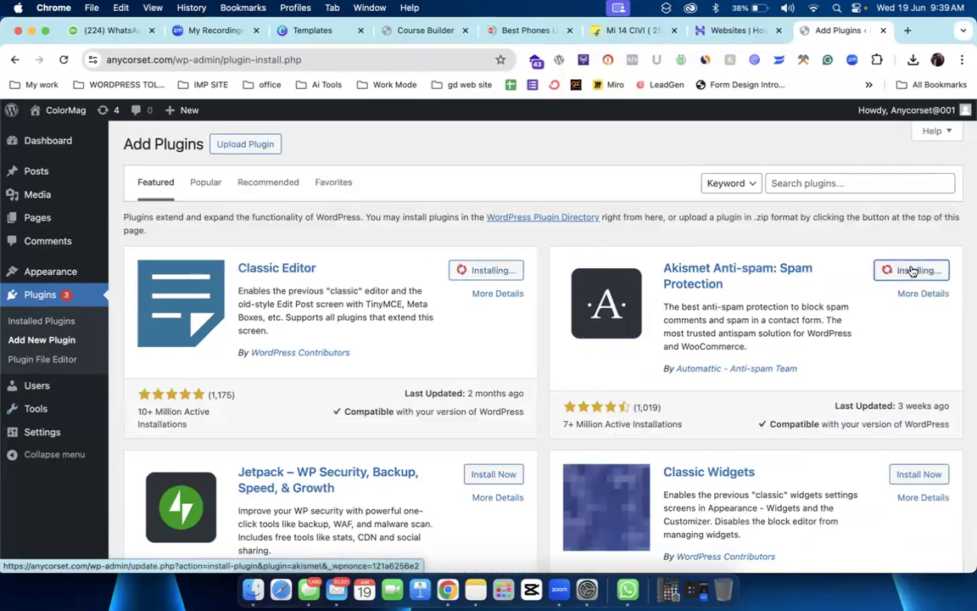
scroll(912, 272, "down", 3)
scroll(912, 272, "up", 1)
left_click(496, 382)
left_click(920, 383)
Step: Install the featured Gutenberg, Health Check & Troubleshooting, bbPress and Performance Lab plugins
scroll(931, 390, "down", 4)
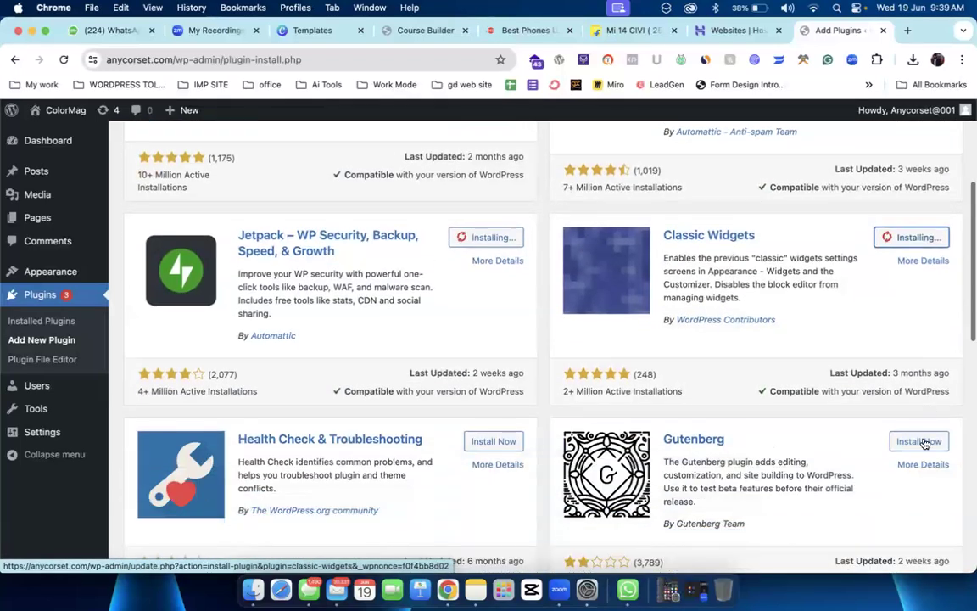
left_click(921, 441)
left_click(500, 440)
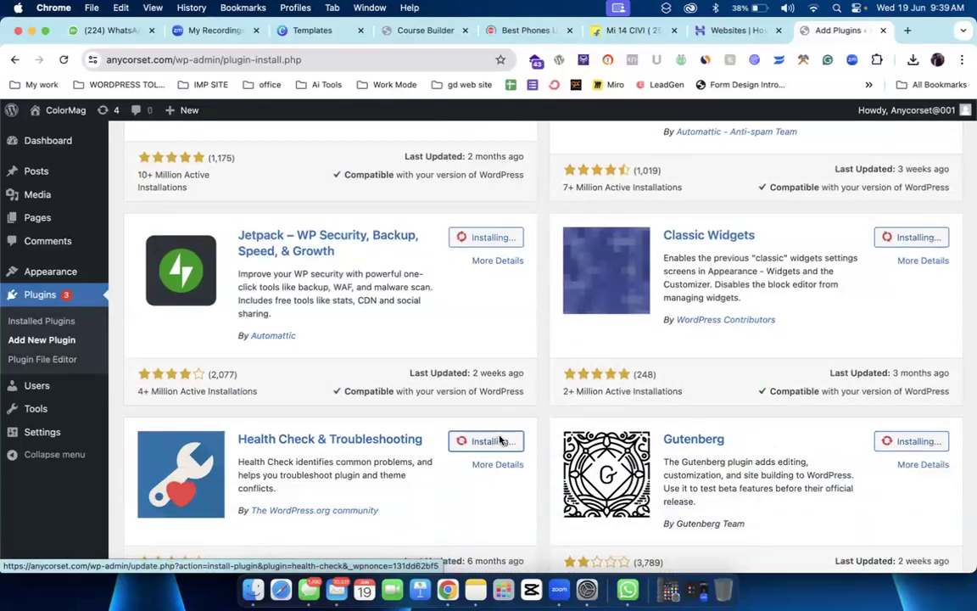
scroll(500, 439, "down", 5)
left_click(494, 440)
left_click(901, 437)
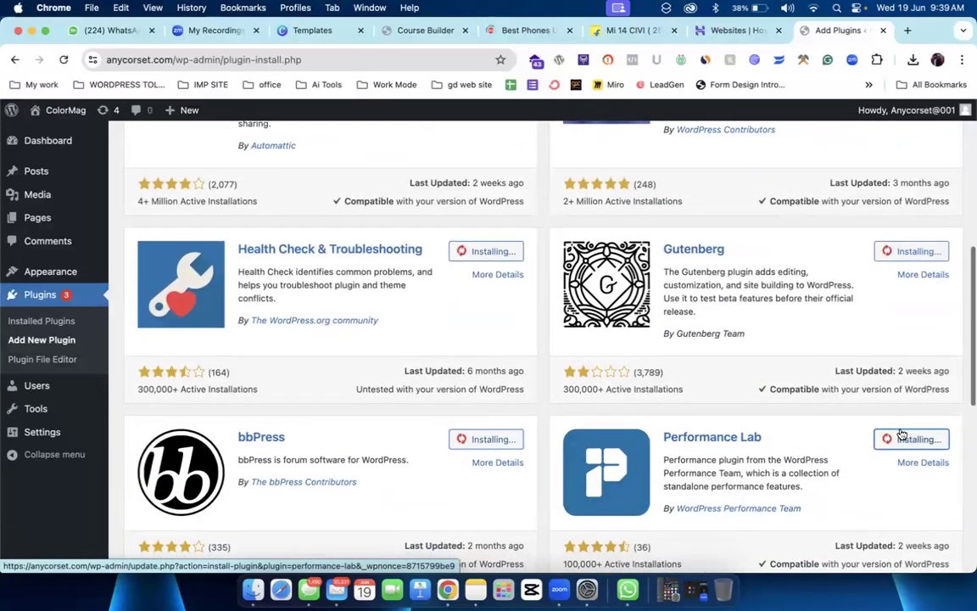
Step: Install the featured BuddyPress and Rollback Auto Update plugins
scroll(901, 432, "down", 4)
scroll(901, 433, "down", 5)
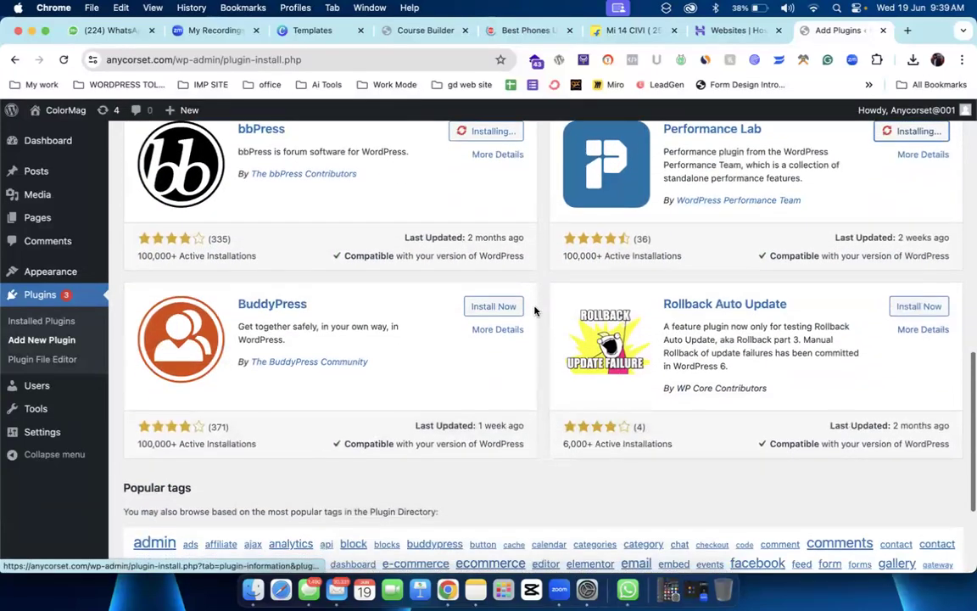
left_click(501, 306)
left_click(919, 307)
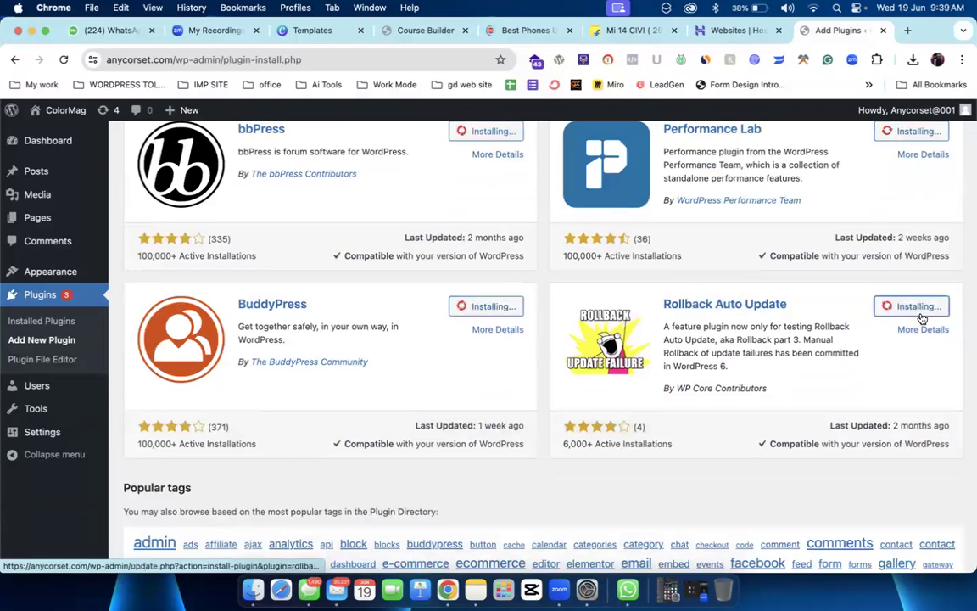
scroll(921, 314, "up", 1)
scroll(921, 318, "up", 15)
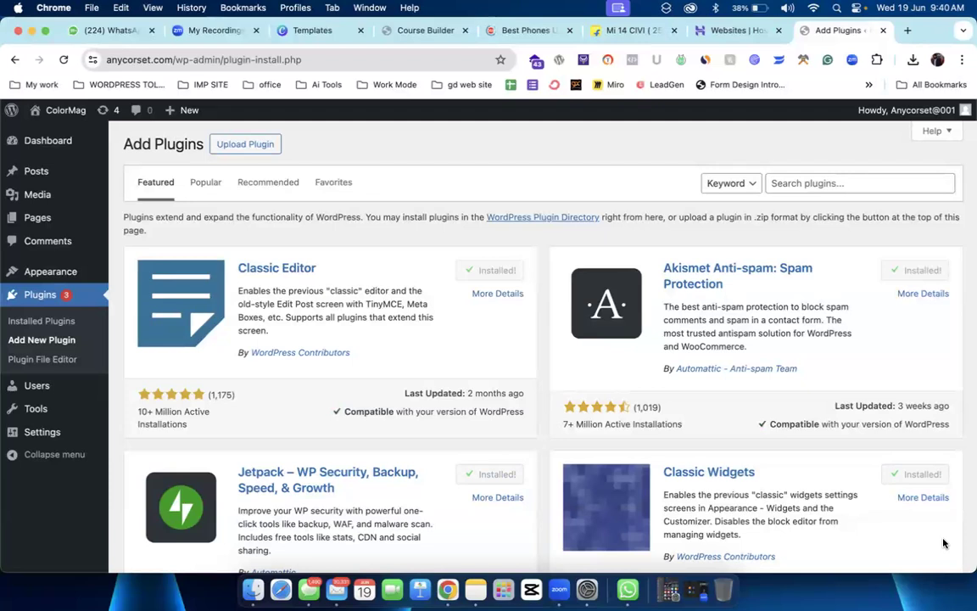
Step: Open the All Users page, confirming to leave the Add Plugins page
key("XF86AudioMute")
key("XF86AudioMute")
mouse_move(39, 386)
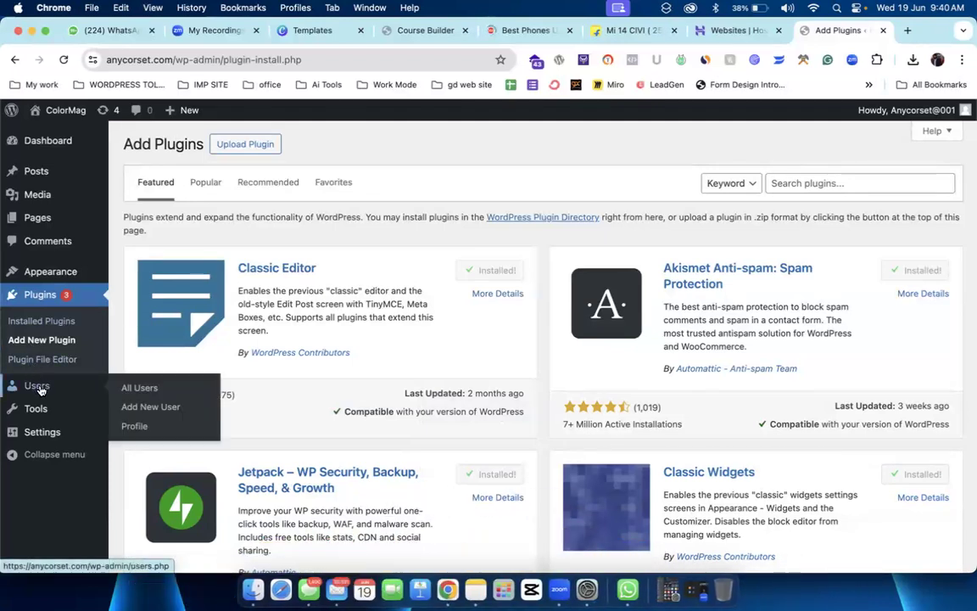
left_click(134, 388)
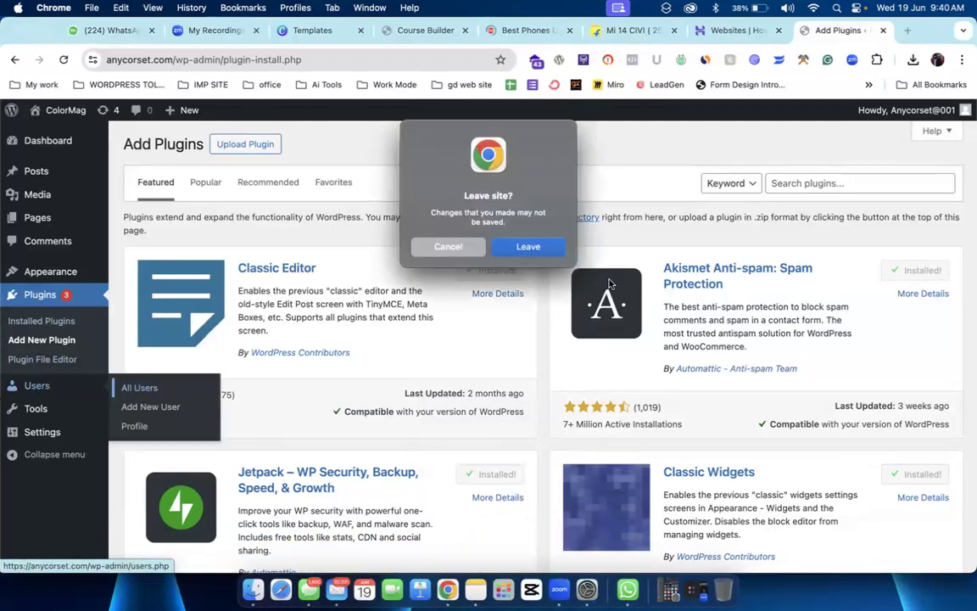
left_click(531, 247)
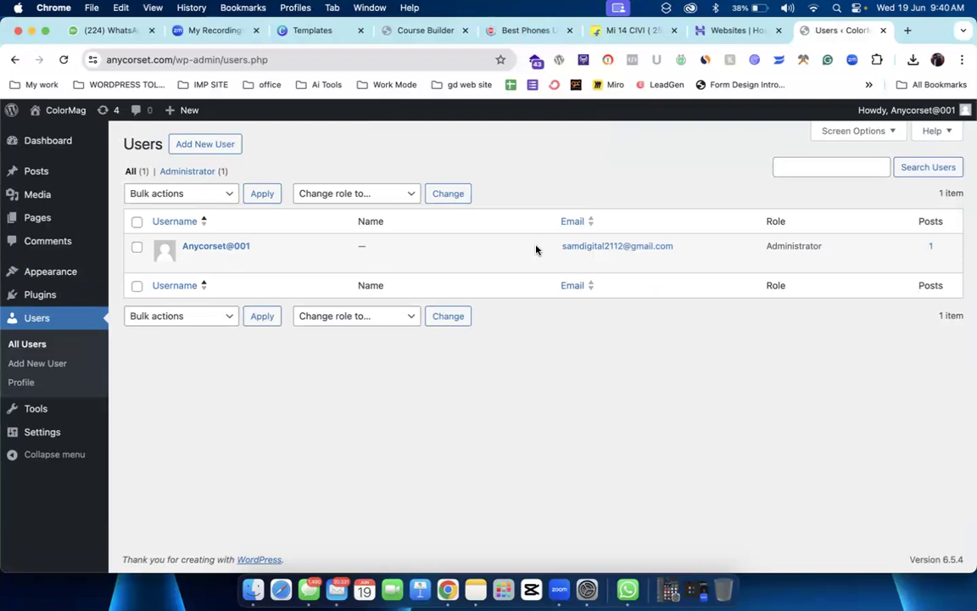
Step: Open the Add New User form and examine its fields down to the role and submit option
left_click(222, 142)
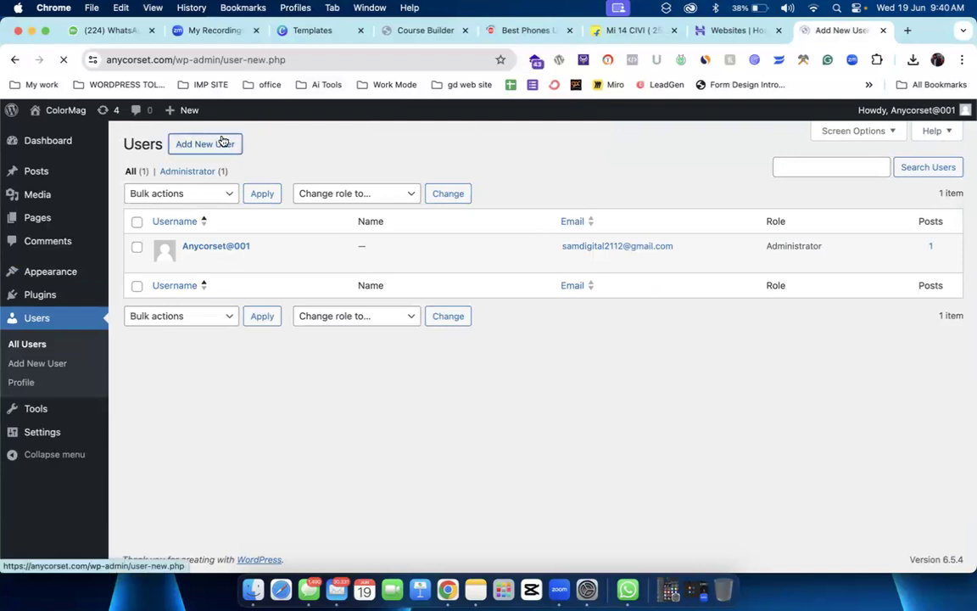
left_click(356, 210)
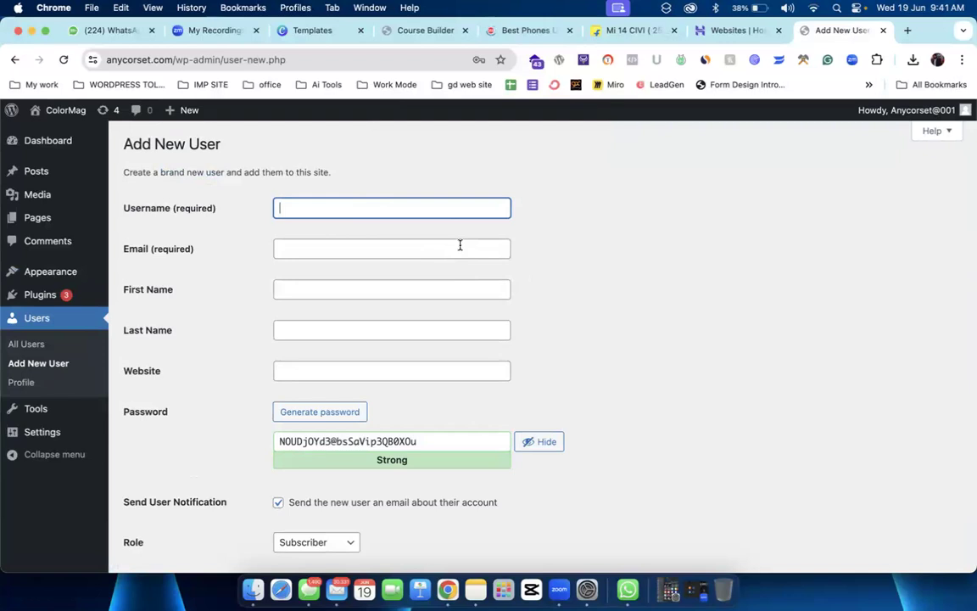
left_click(408, 288)
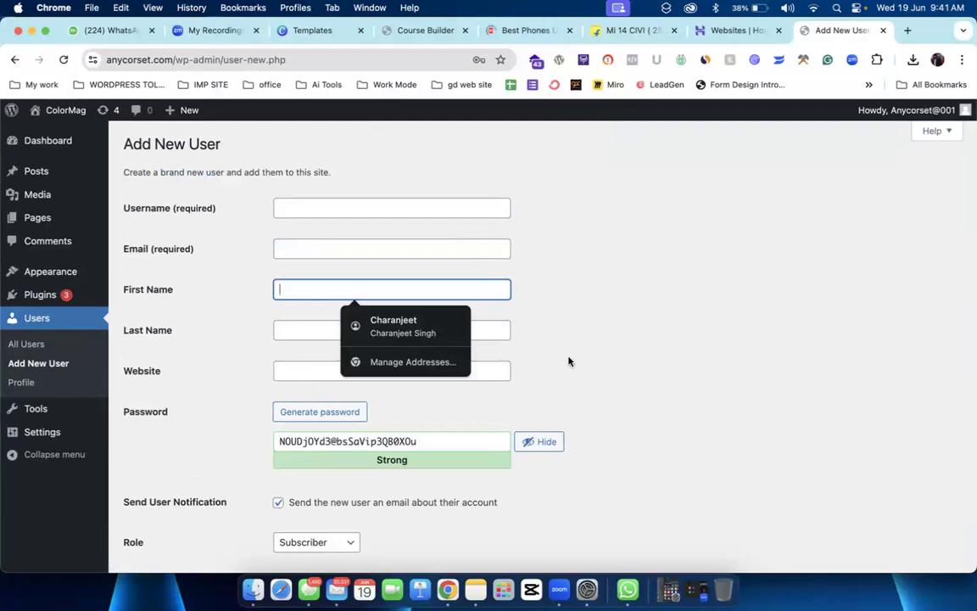
scroll(610, 344, "down", 2)
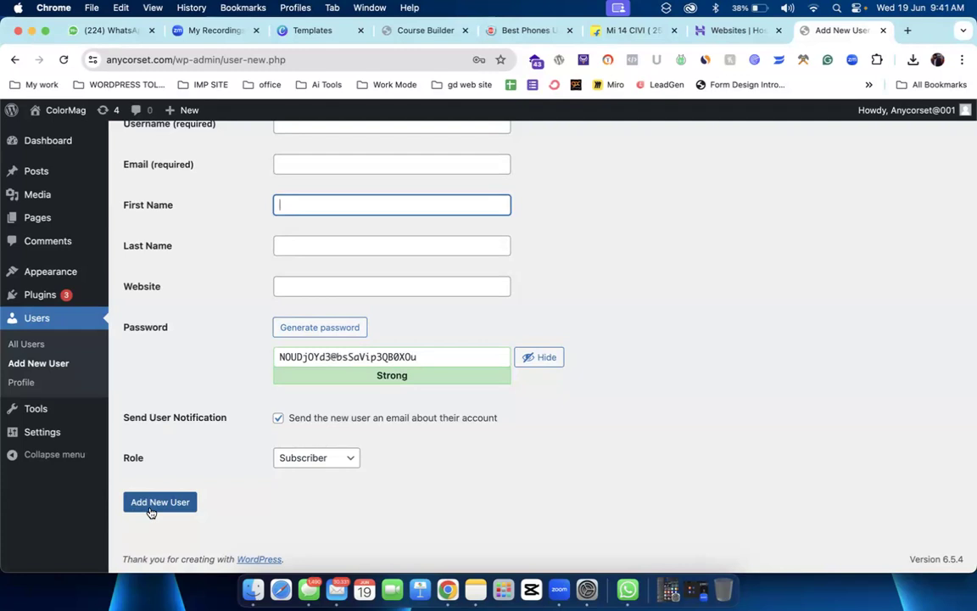
Step: Look over the Tools and Settings options, open the General Settings page and highlight the Site Title label
mouse_move(32, 415)
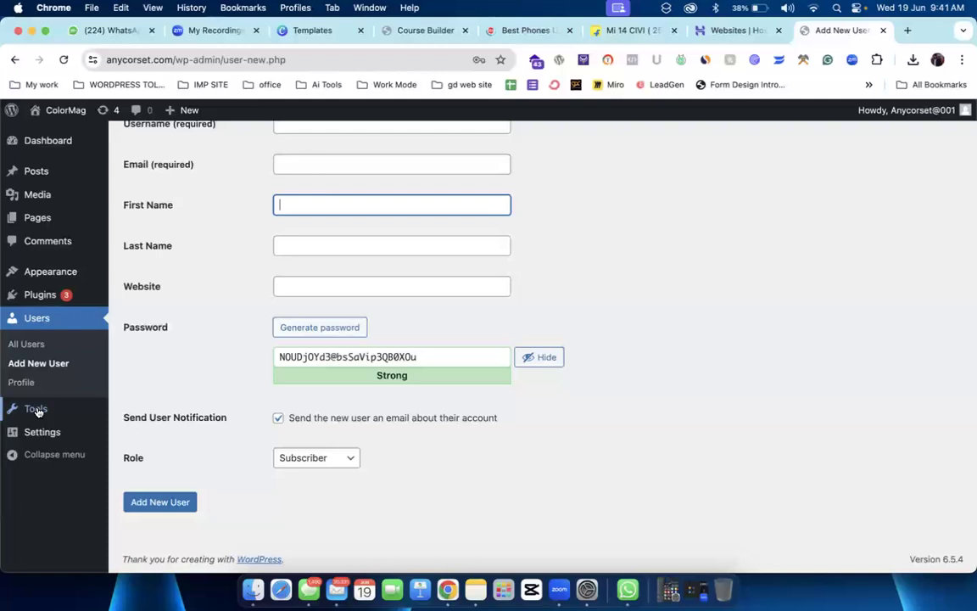
mouse_move(65, 408)
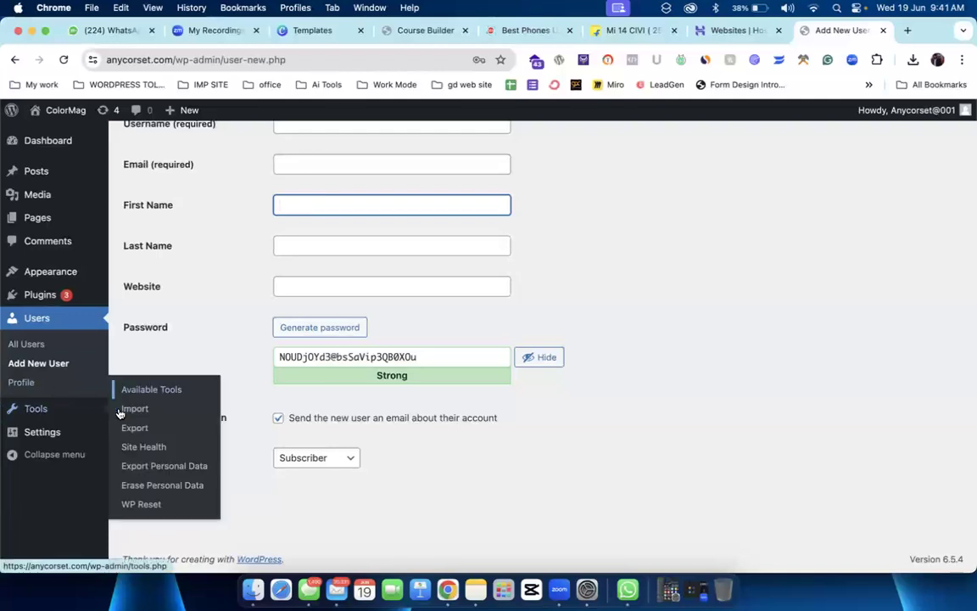
mouse_move(43, 441)
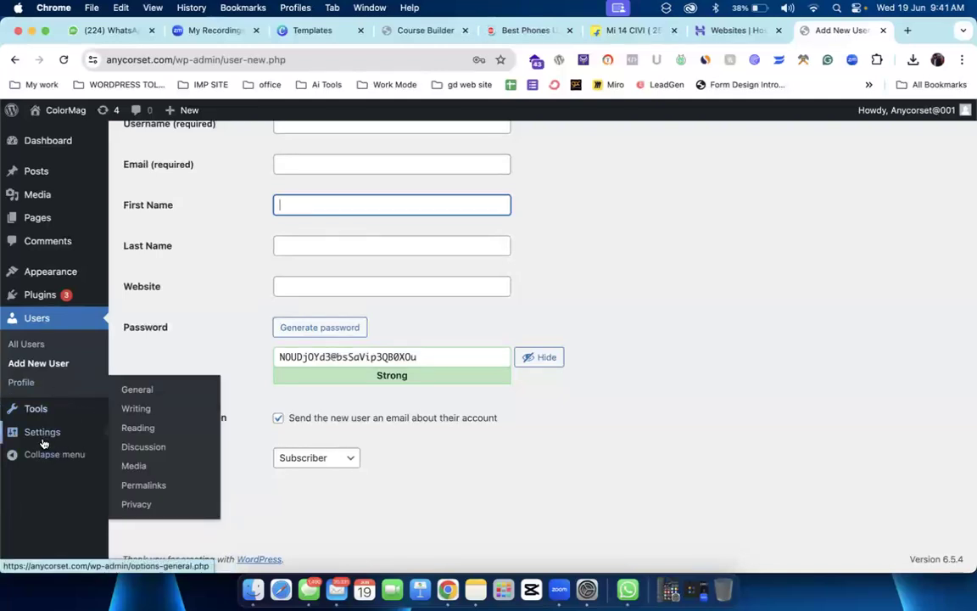
left_click(132, 393)
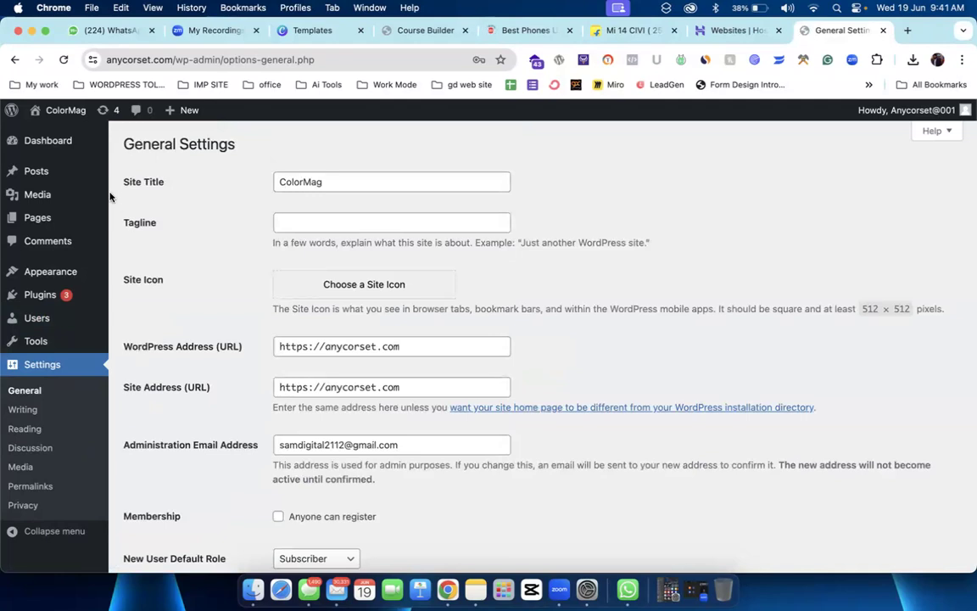
left_click_drag(123, 183, 198, 194)
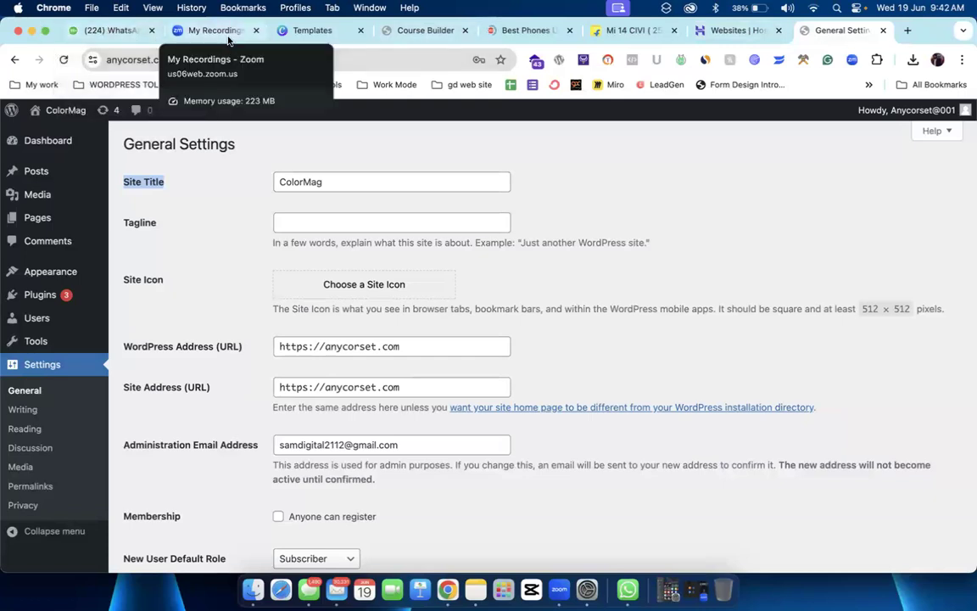
Step: View the open Zoom recordings, Course Builder and Gadgets 360 pages, and return to the General Settings page
left_click(185, 33)
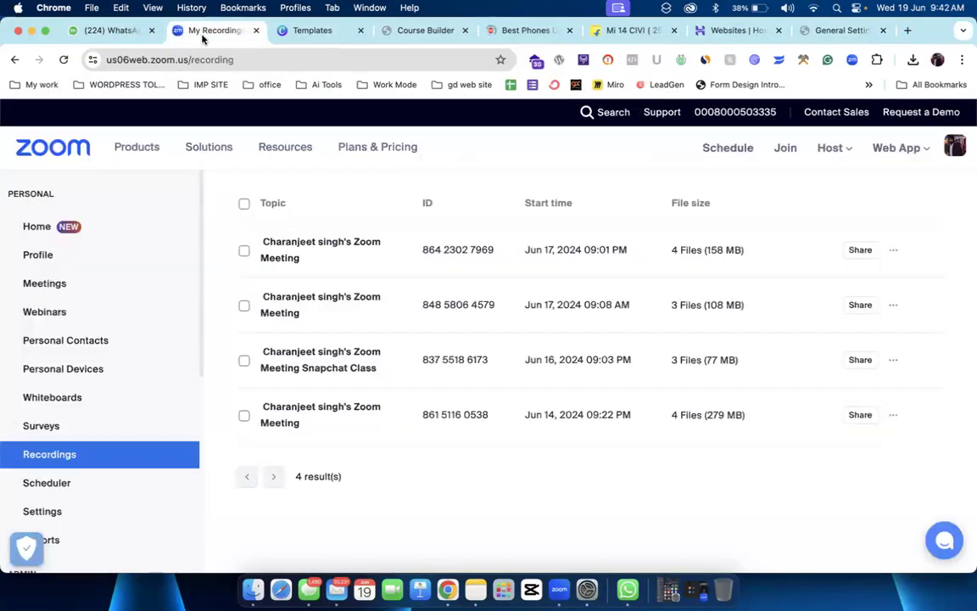
scroll(431, 168, "up", 3)
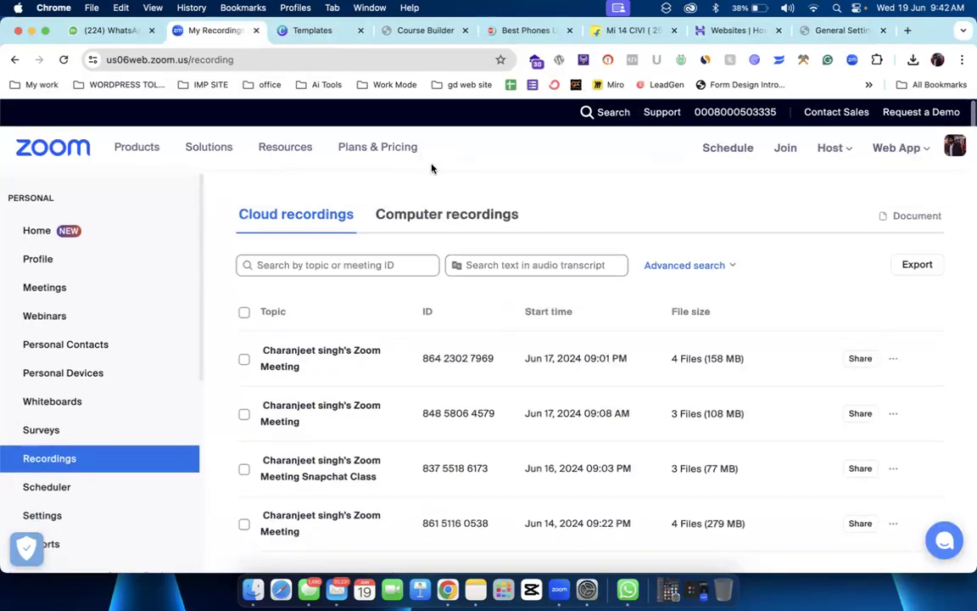
scroll(431, 168, "down", 3)
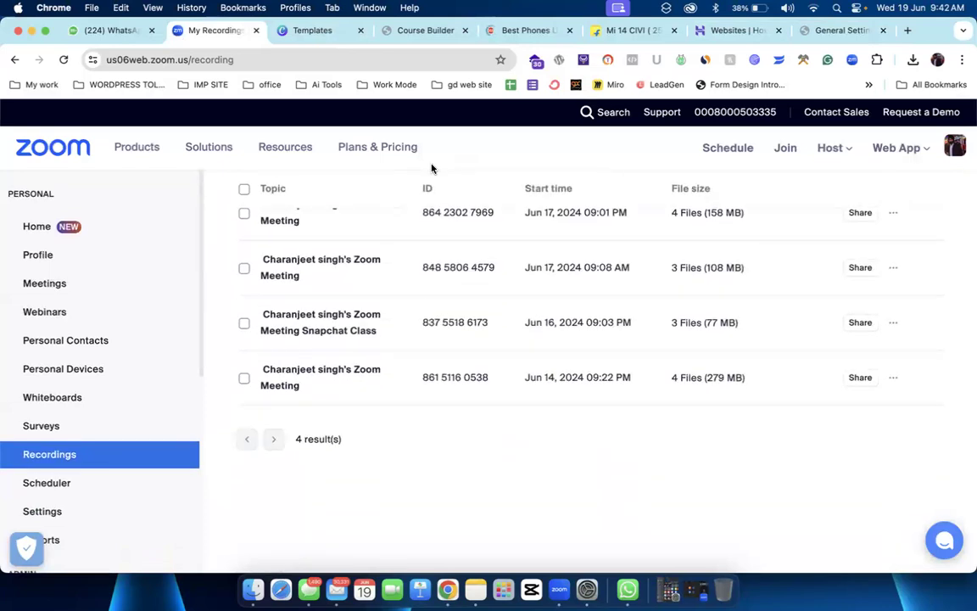
scroll(431, 168, "up", 3)
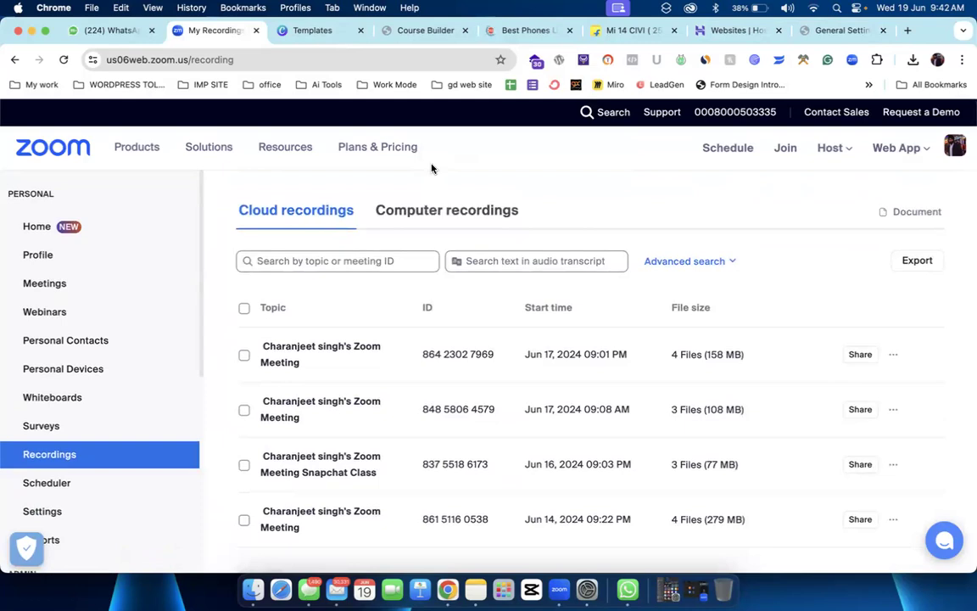
left_click(407, 30)
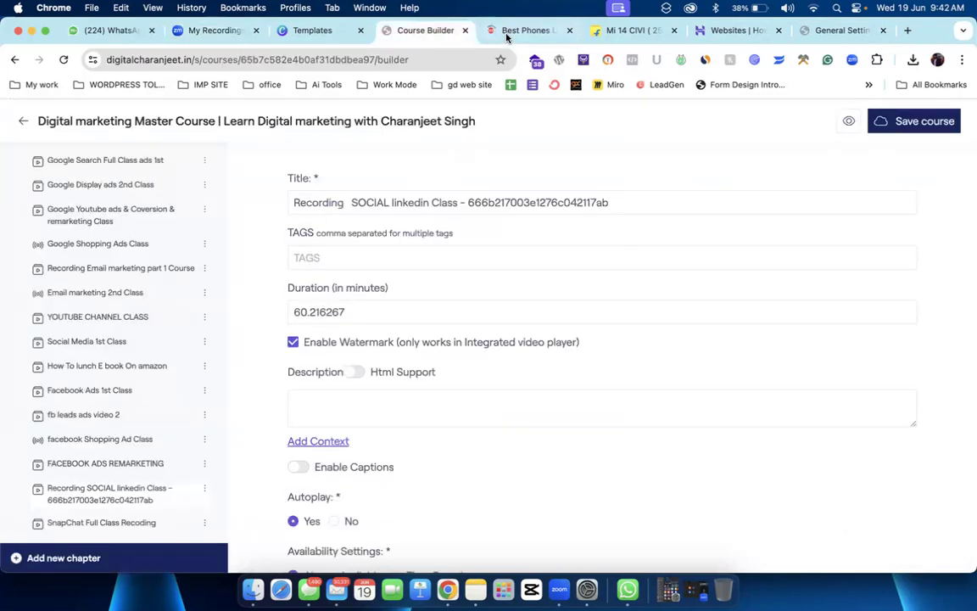
left_click(506, 34)
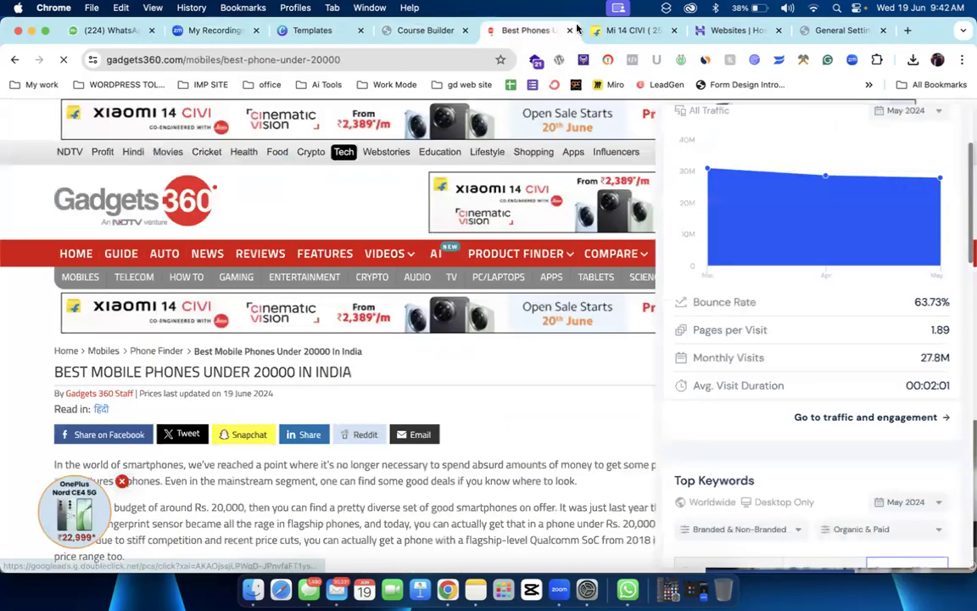
left_click(837, 30)
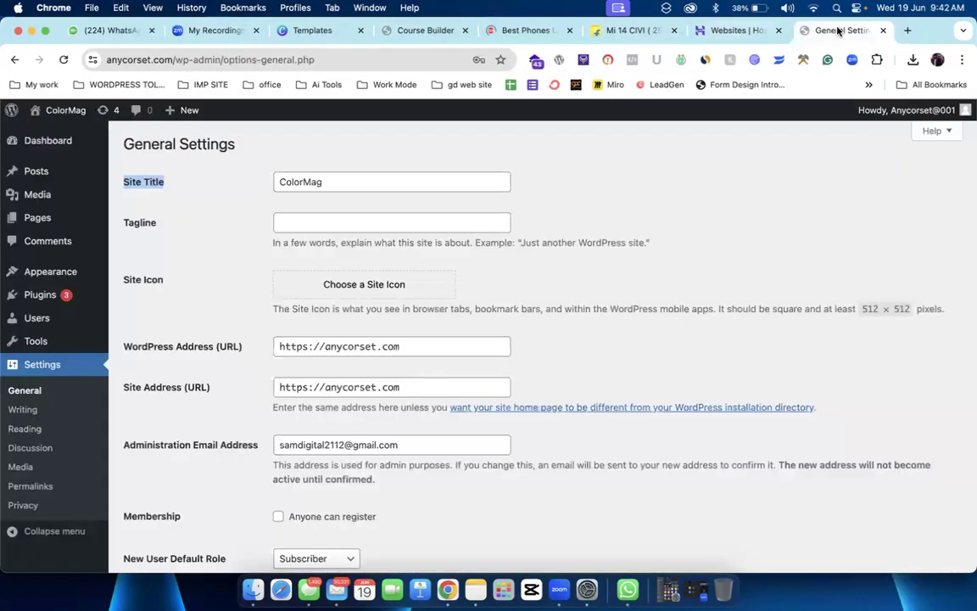
Step: Replace the site title with "DM"
double_click(360, 181)
key("BackSpace")
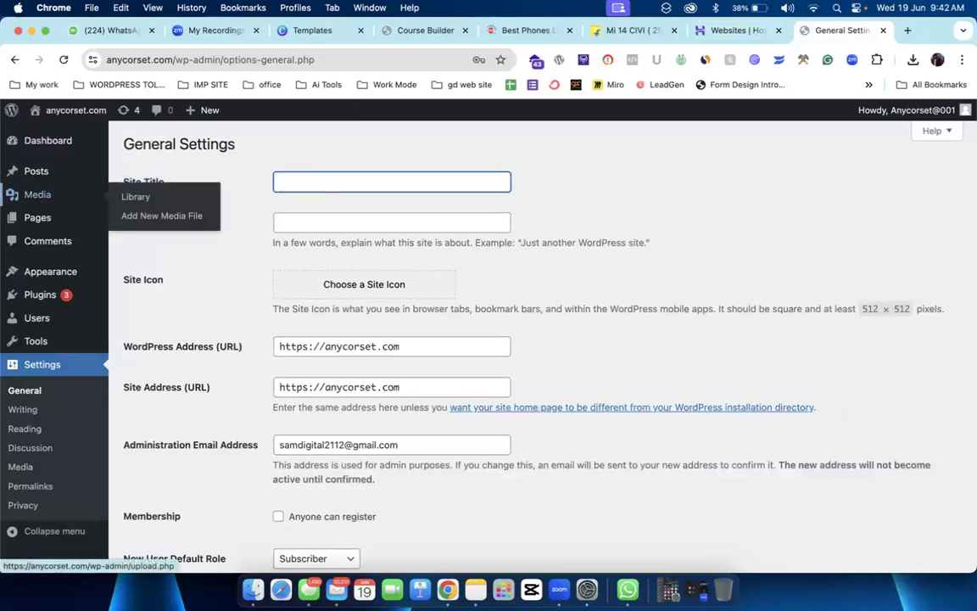
type("DM")
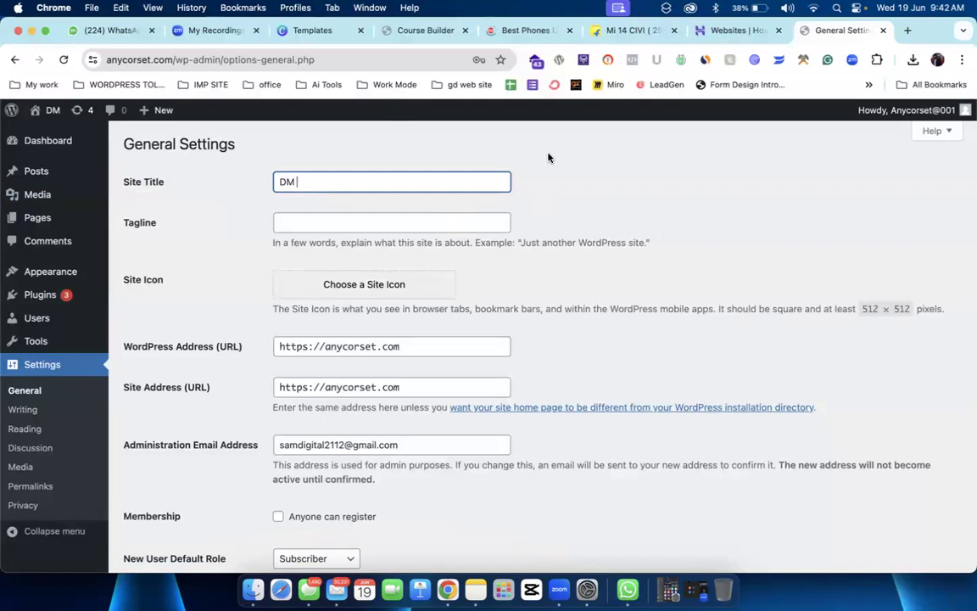
left_click(691, 219)
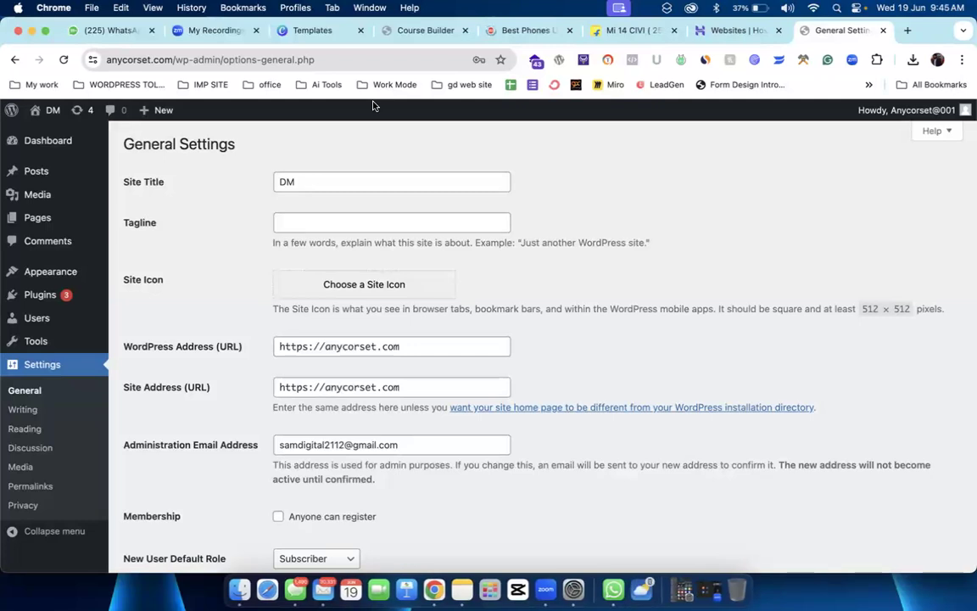
Step: Set the site title to "Digital MArketing Course"
double_click(321, 185)
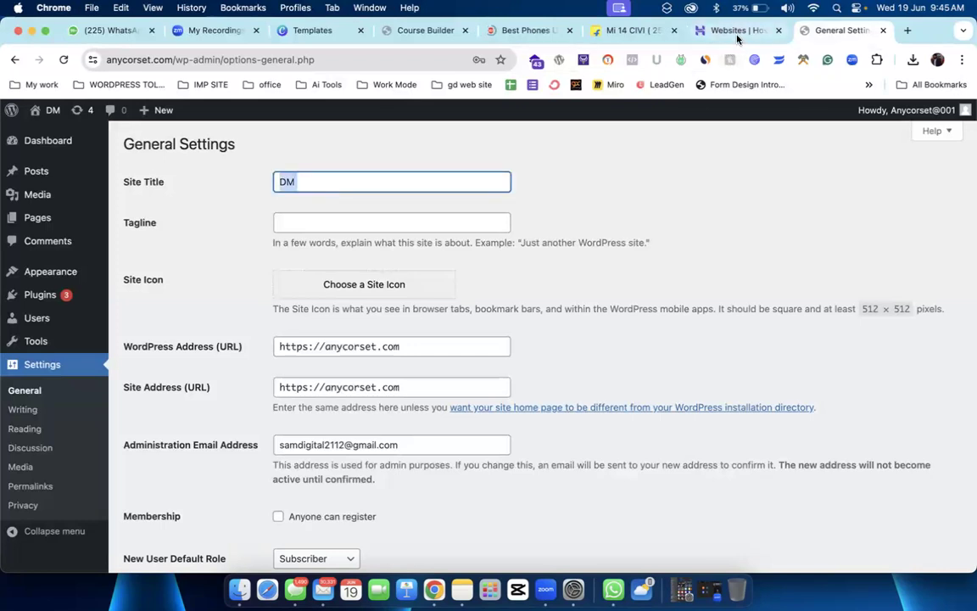
left_click_drag(294, 183, 182, 185)
key("BackSpace")
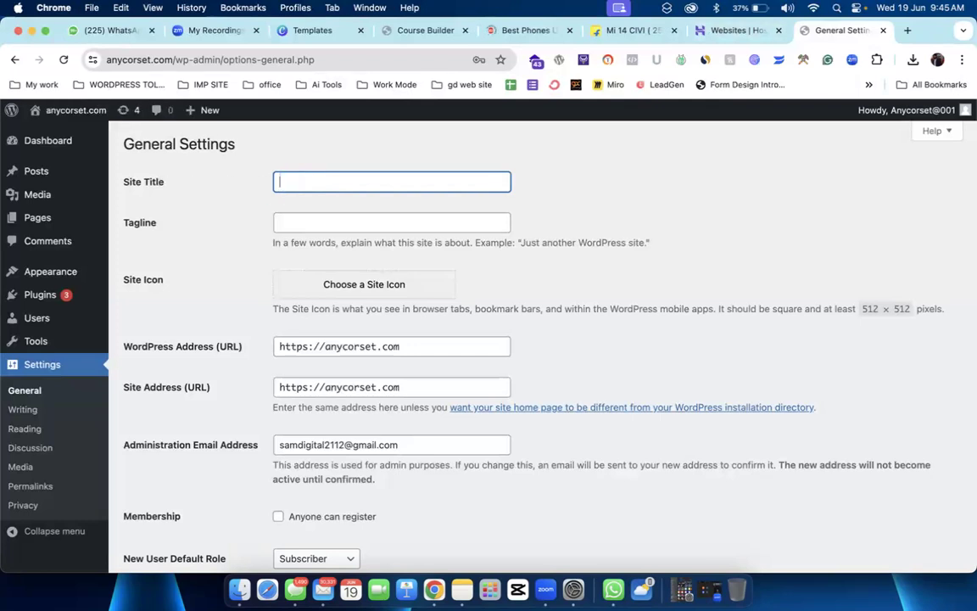
type("Di")
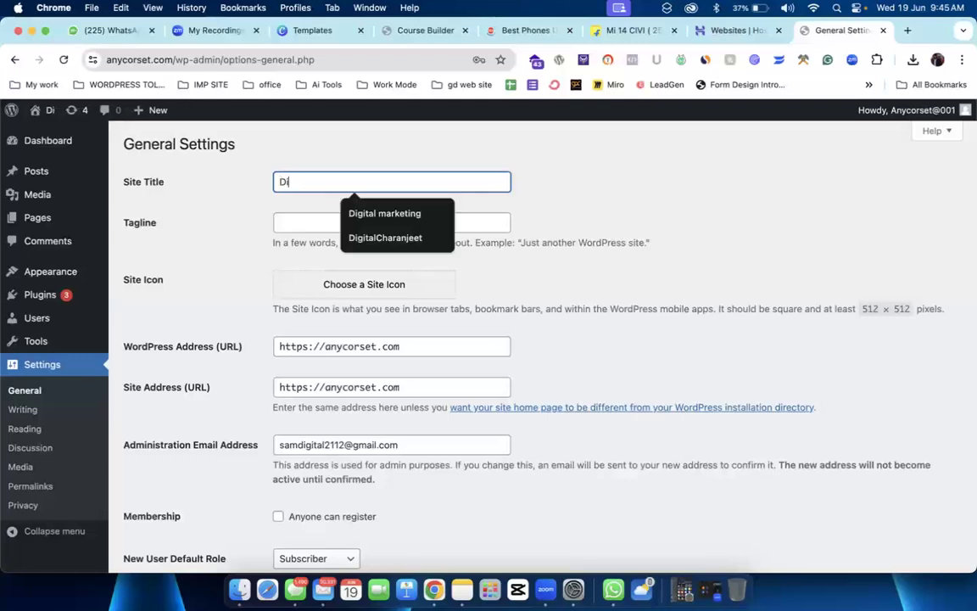
type("gitak ane")
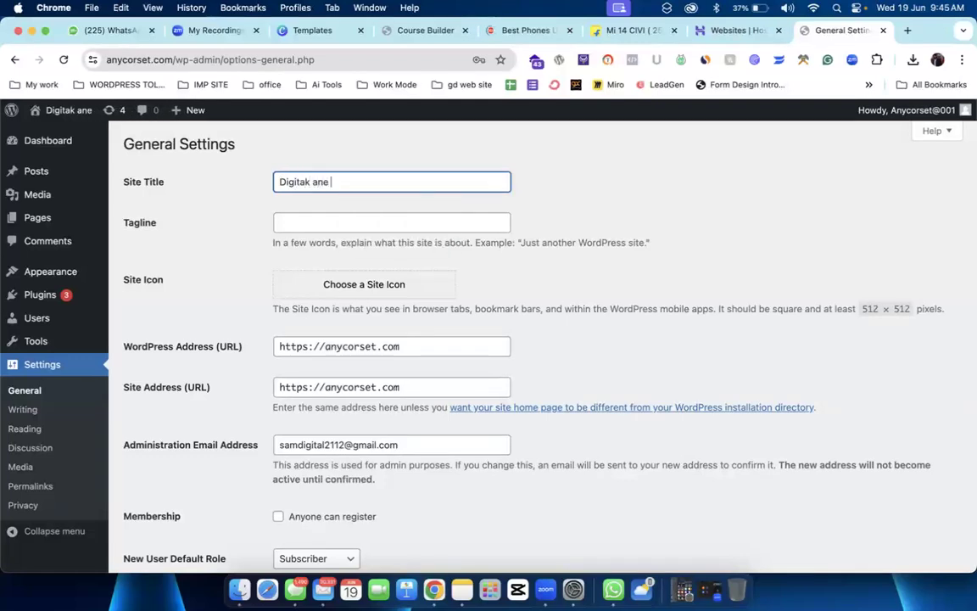
key("BackSpace")
key("BackSpace")
key("BackSpace")
key("BackSpace")
key("BackSpace")
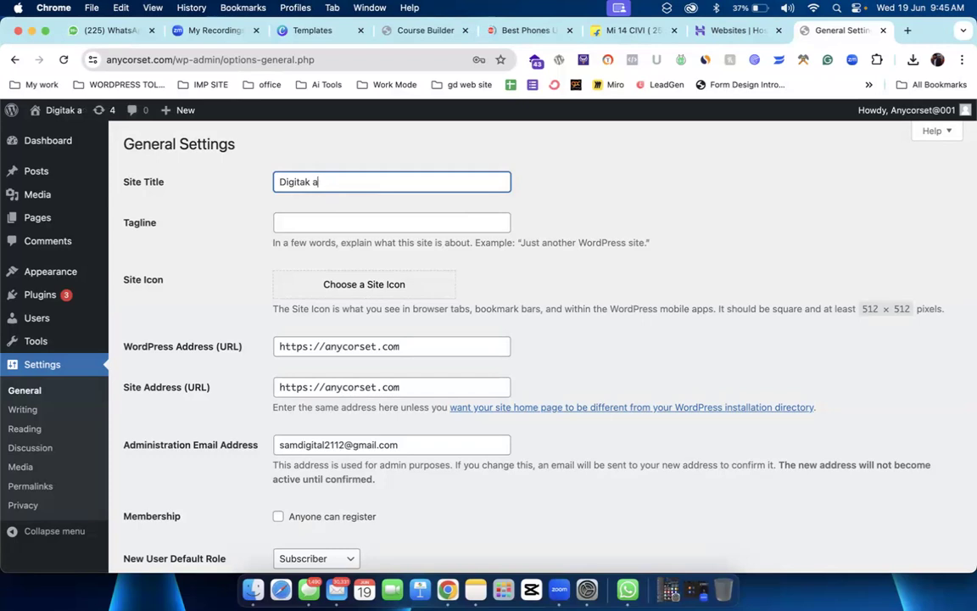
type("l MAr")
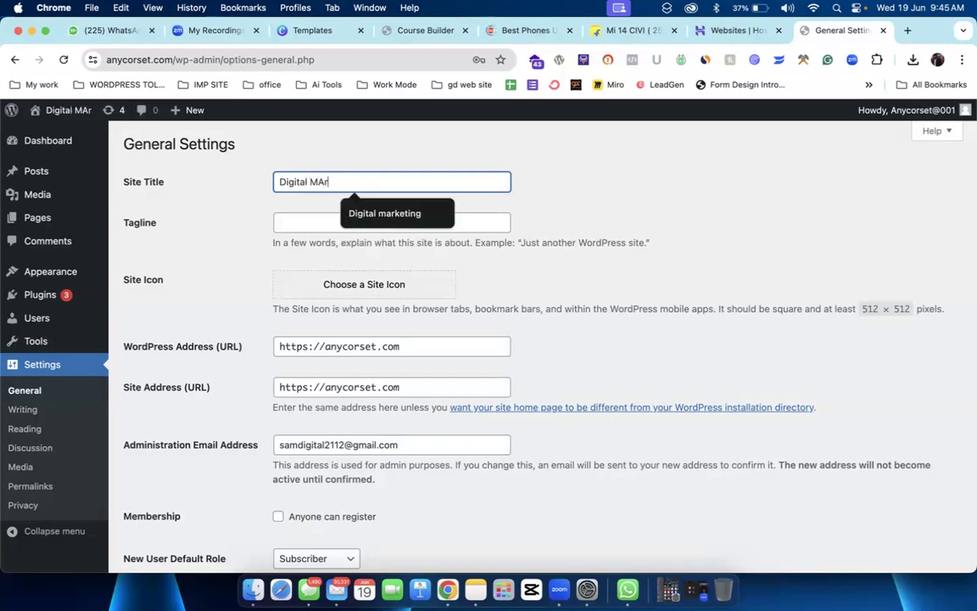
type("keting")
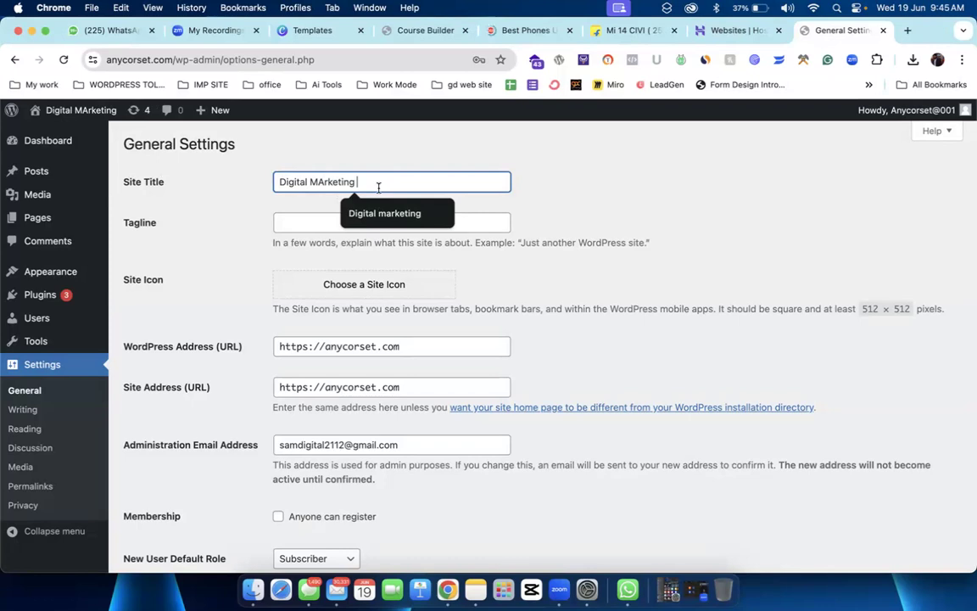
type("Course")
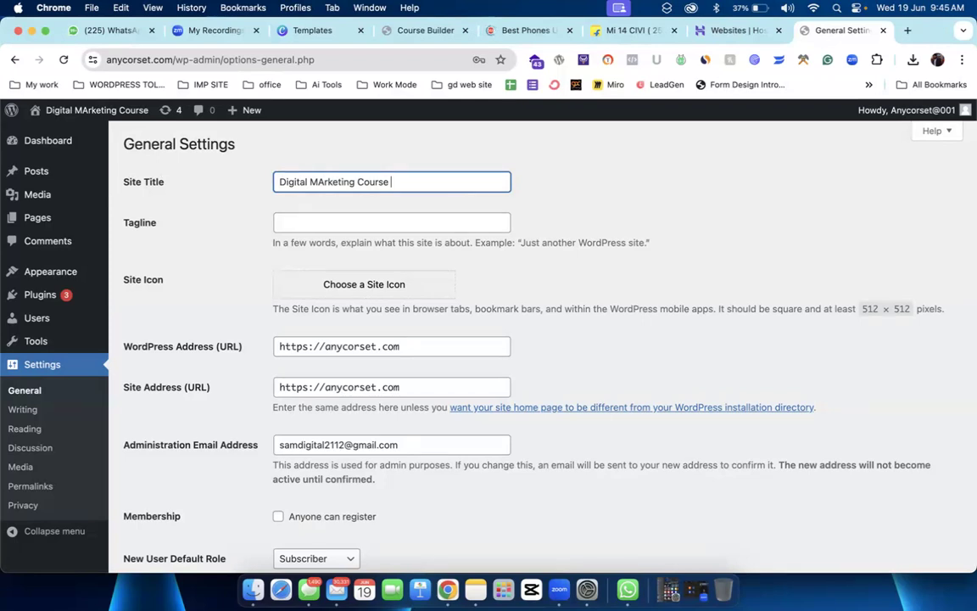
Step: Set the site's timezone to Kolkata
scroll(604, 242, "down", 10)
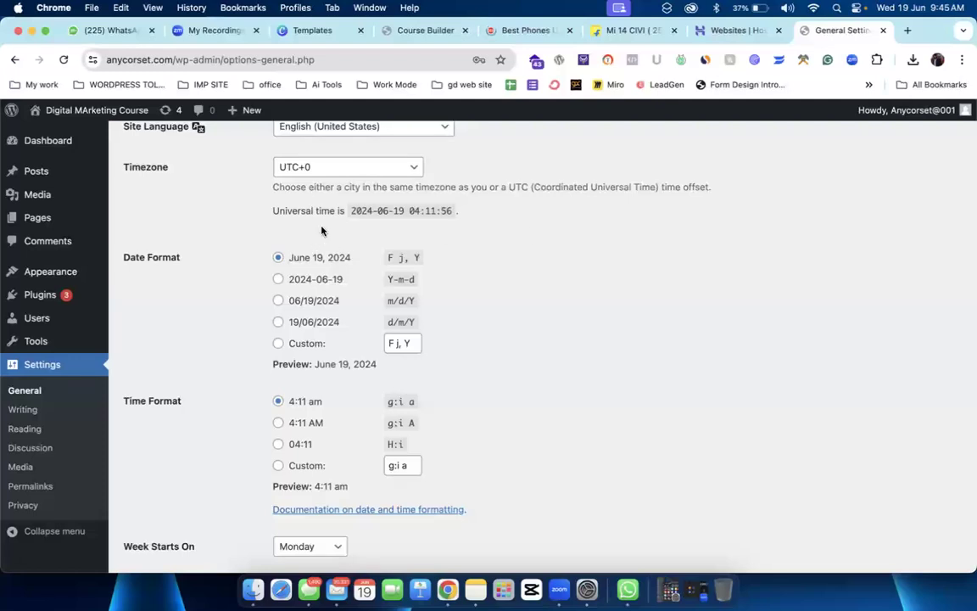
left_click(333, 169)
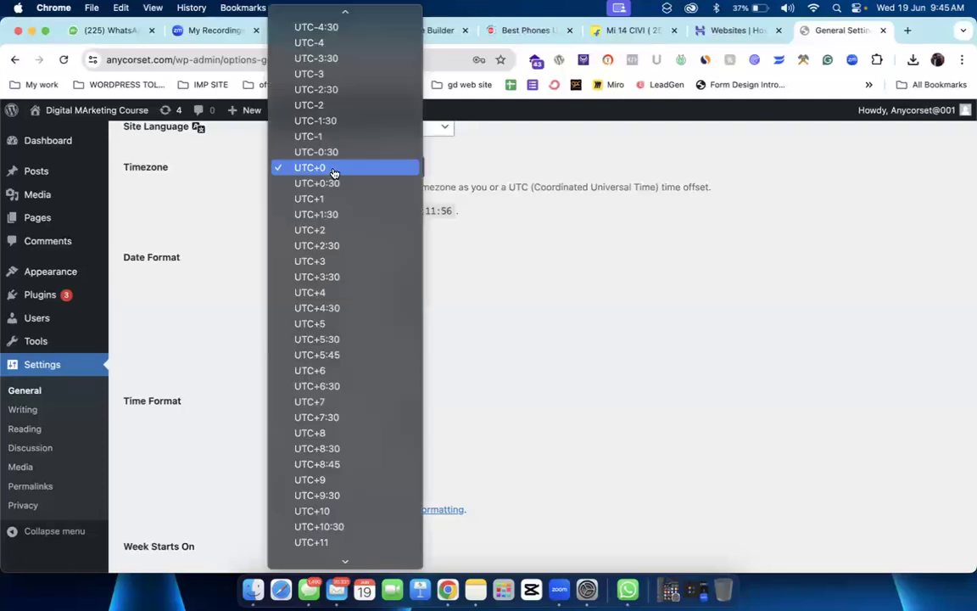
type("kol")
key("Return")
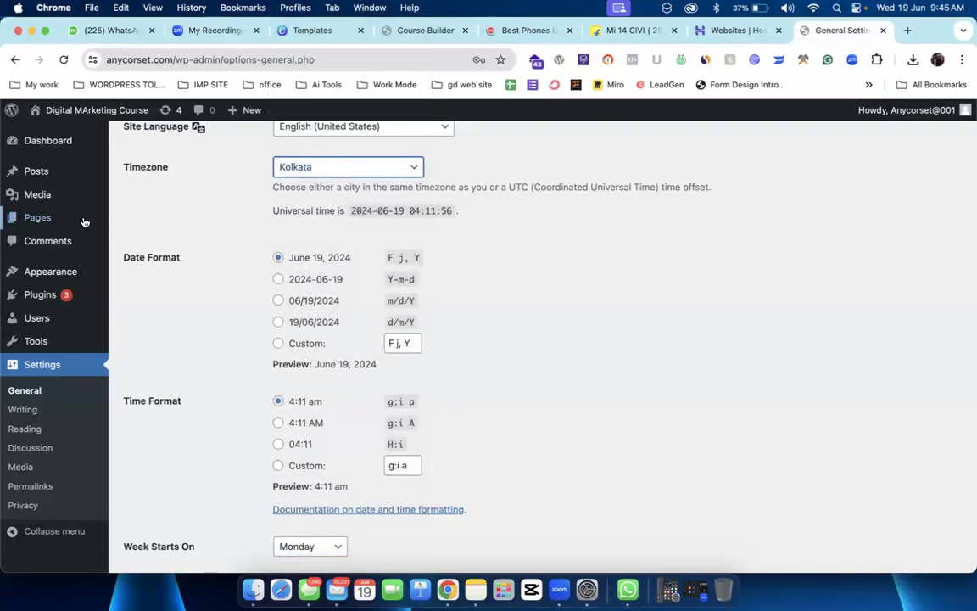
Step: Review the date and time formats, save the general settings and return to the Dashboard home page
mouse_move(84, 221)
scroll(325, 281, "down", 1)
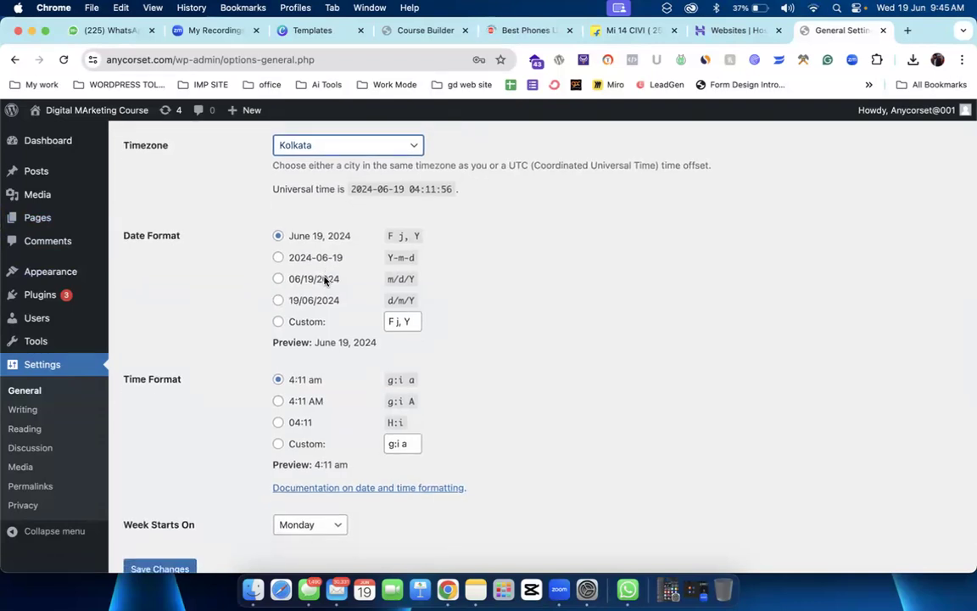
scroll(325, 281, "down", 3)
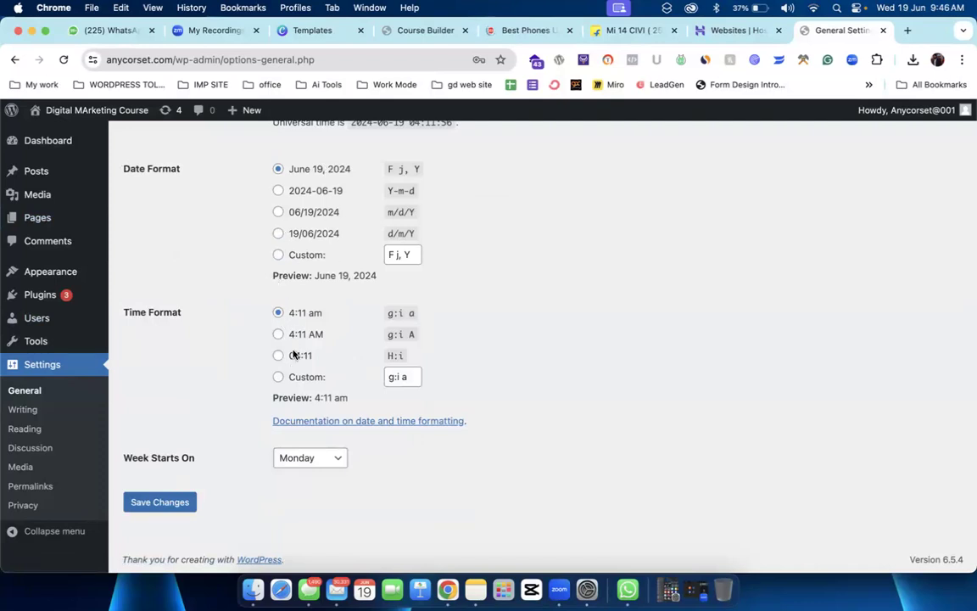
scroll(294, 354, "up", 5)
scroll(294, 354, "down", 5)
scroll(294, 354, "up", 1)
left_click(189, 504)
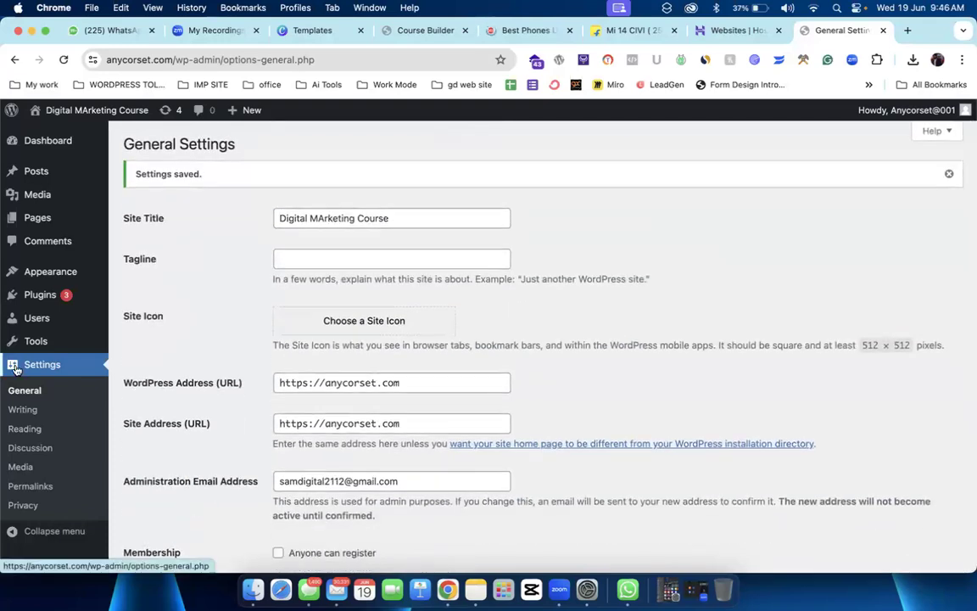
scroll(193, 333, "up", 2)
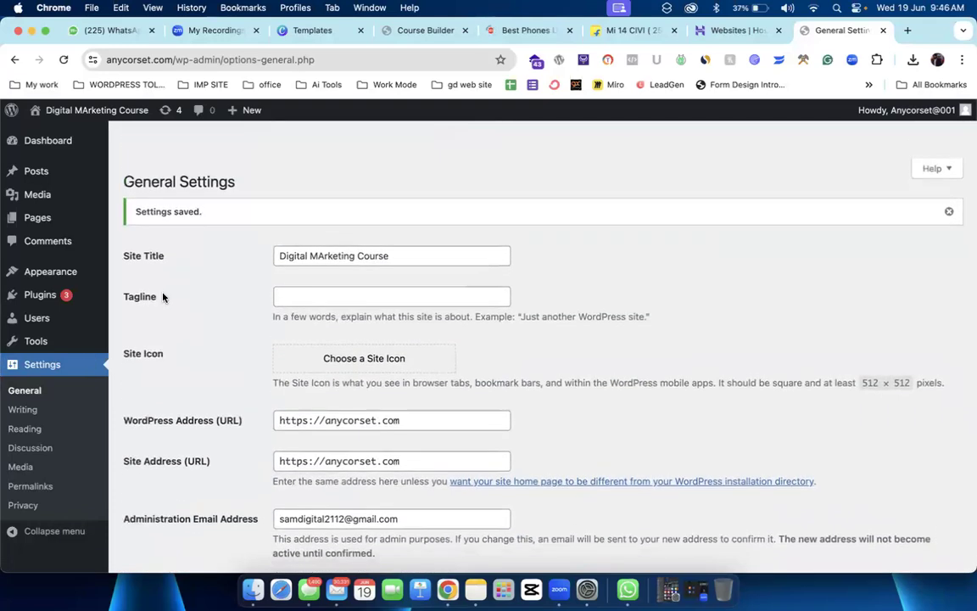
left_click(116, 145)
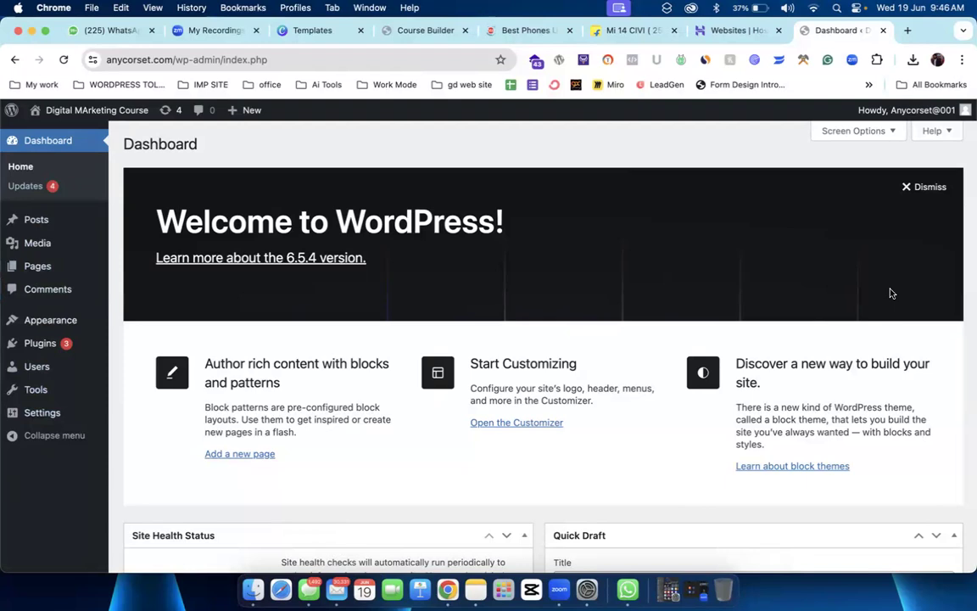
Step: Open the WordPress site's public front page in a separate browser tab and bring it into view
mouse_move(96, 123)
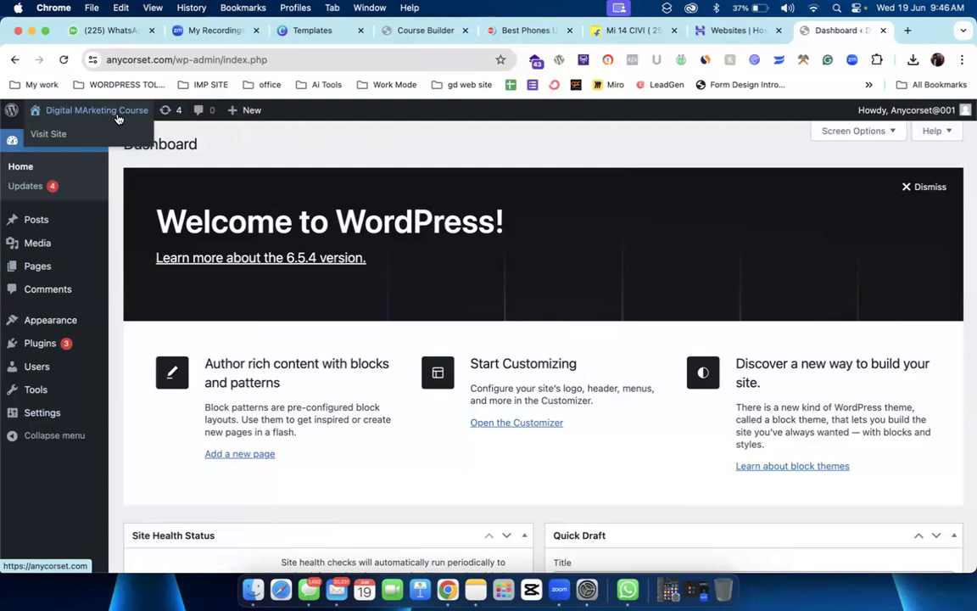
left_click(61, 138, "super")
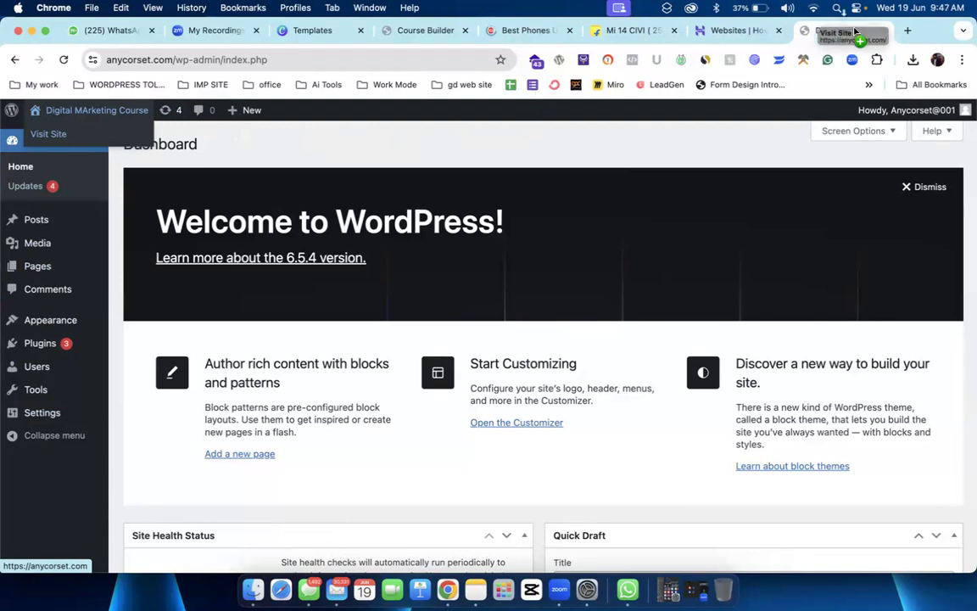
left_click(844, 31)
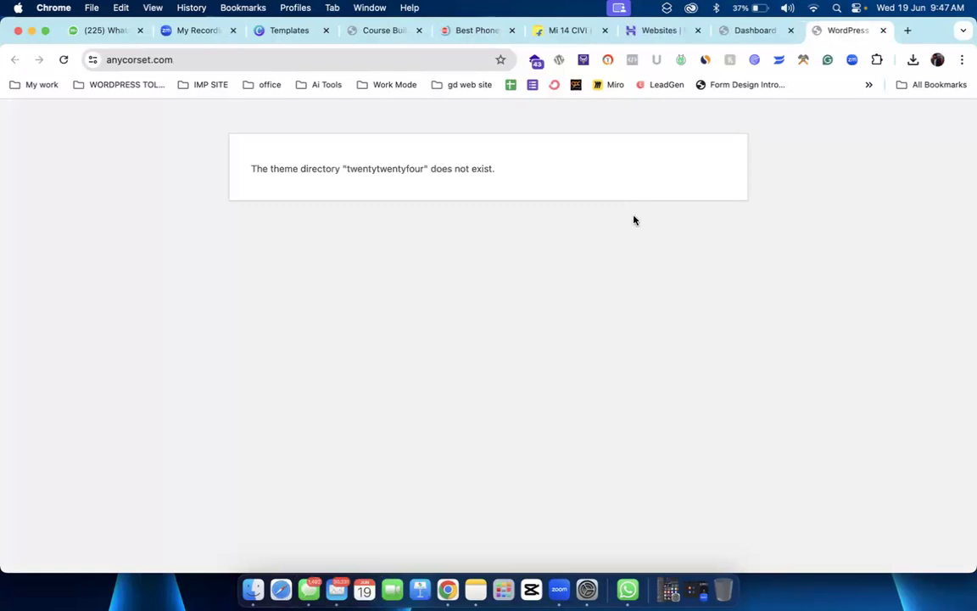
Step: Compare the WordPress admin dashboard with the site's public front page, finishing on the dashboard
left_click(744, 33)
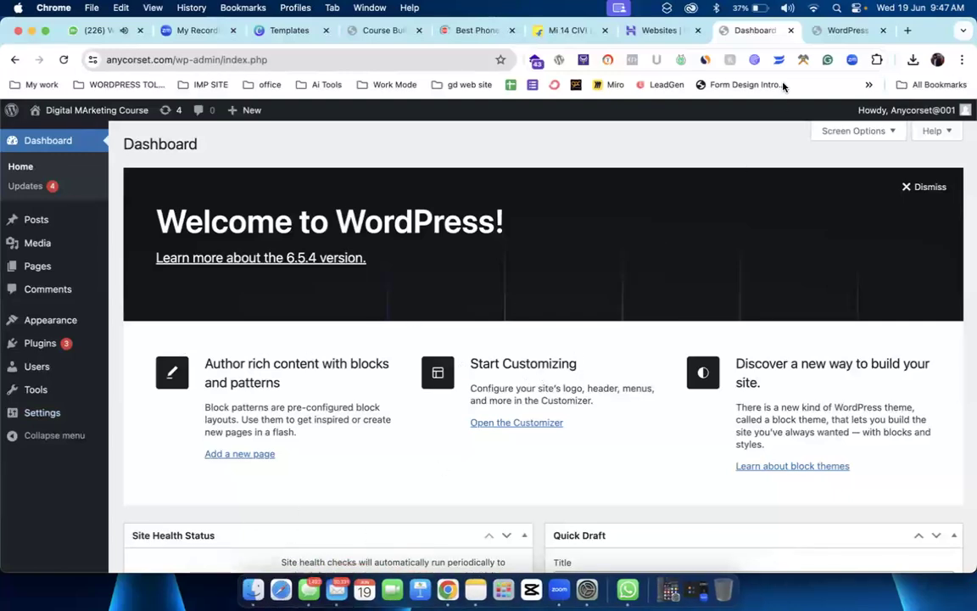
left_click(840, 30)
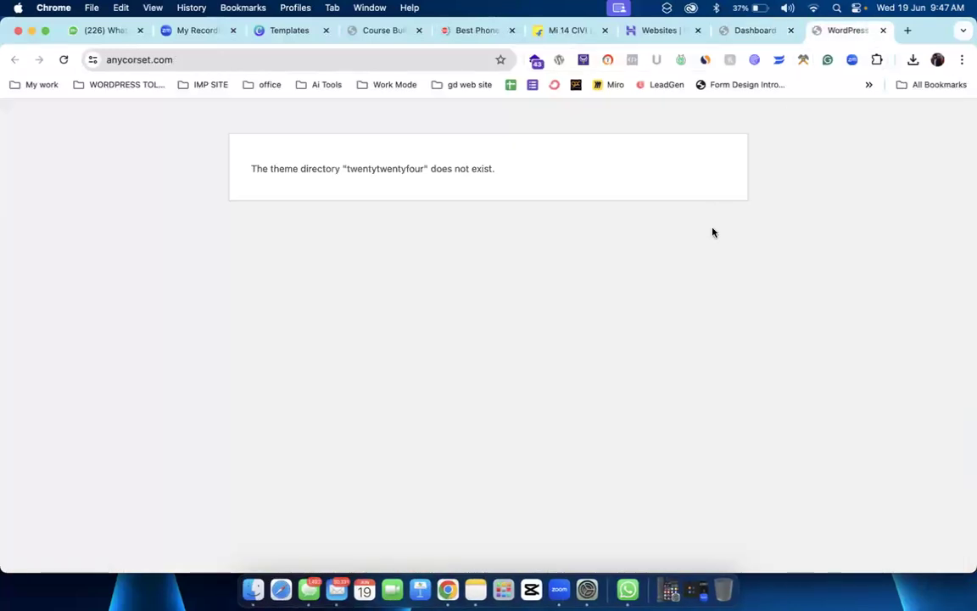
left_click(737, 31)
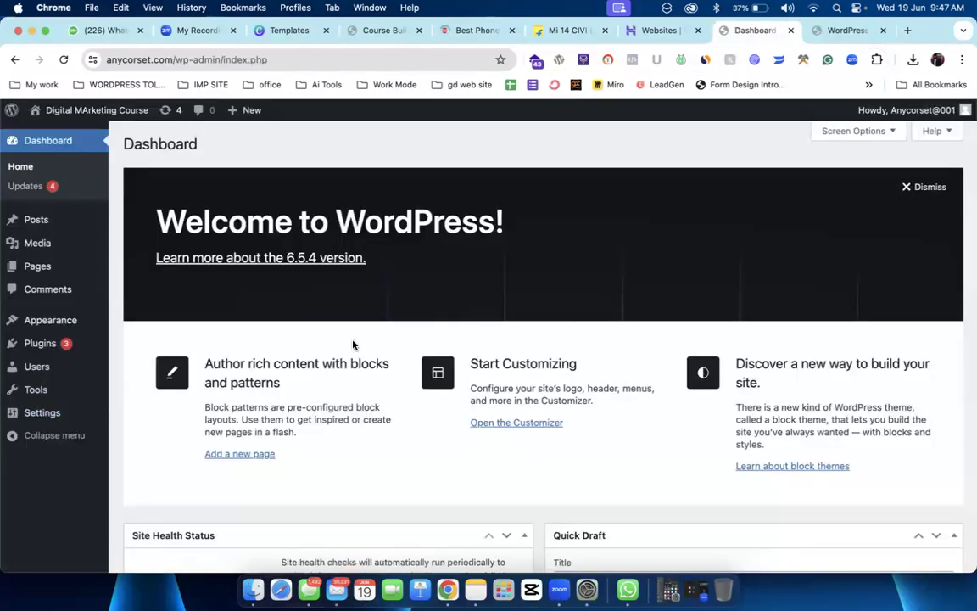
left_click(850, 31)
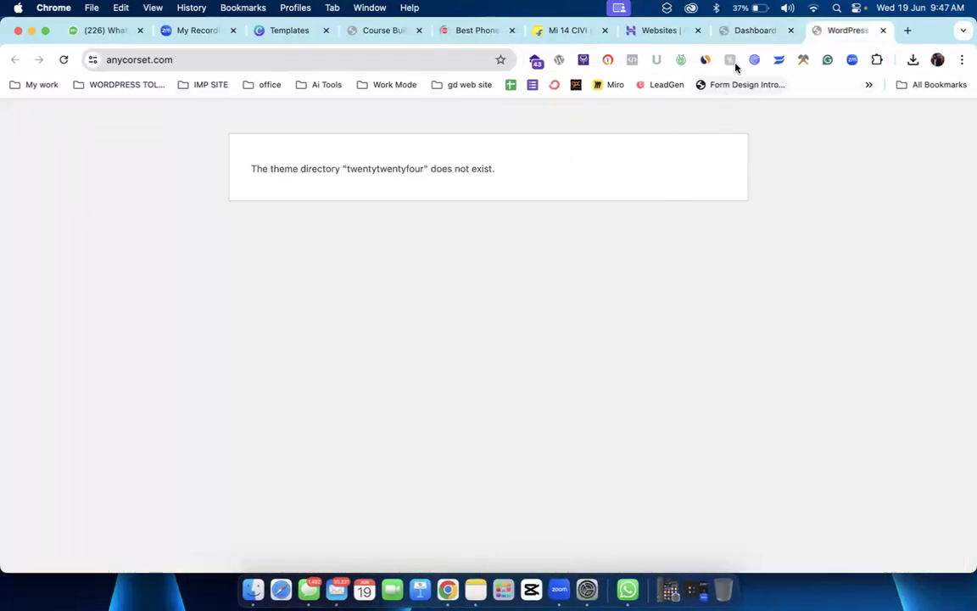
left_click(744, 31)
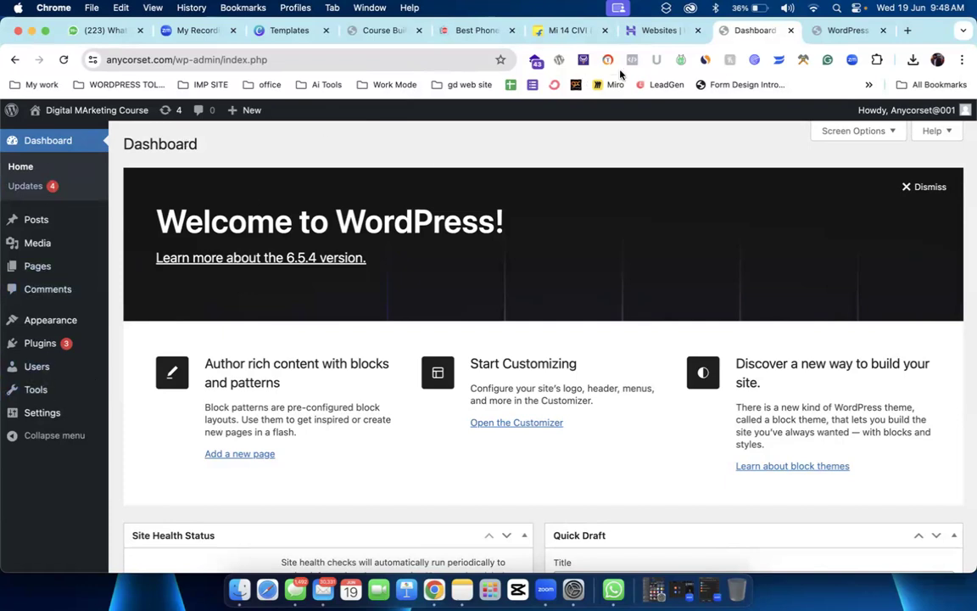
left_click(831, 31)
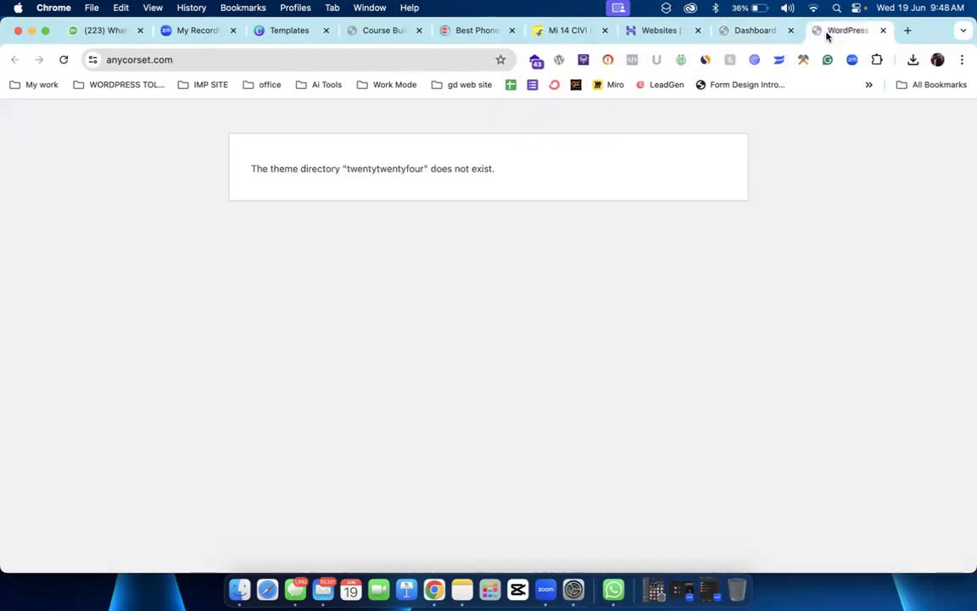
left_click(741, 35)
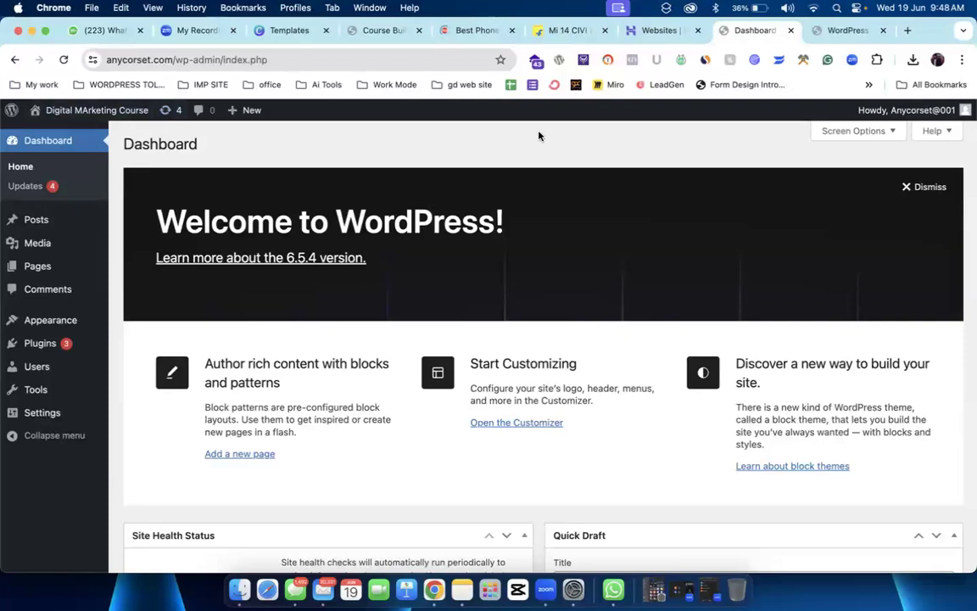
left_click(833, 32)
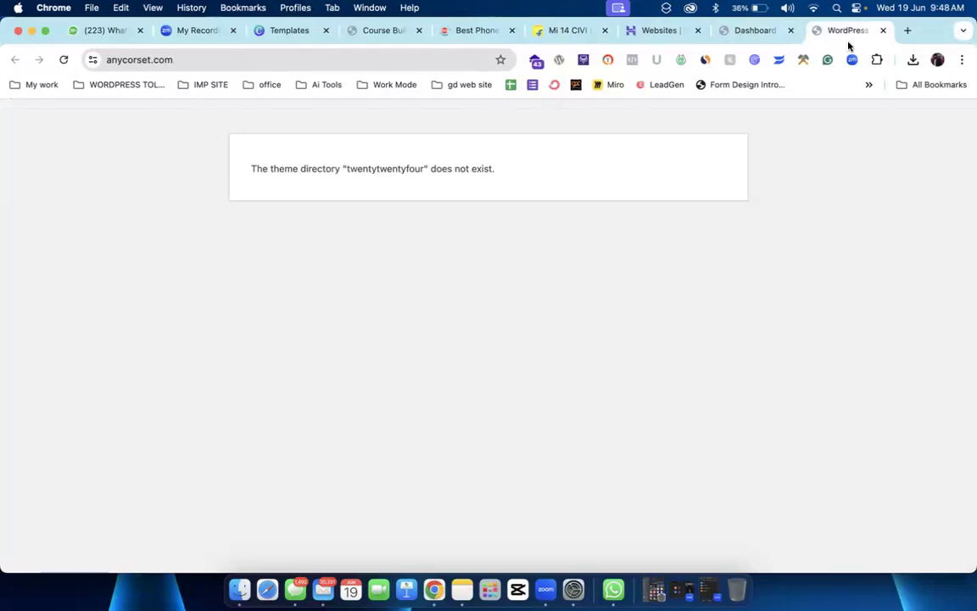
left_click(719, 38)
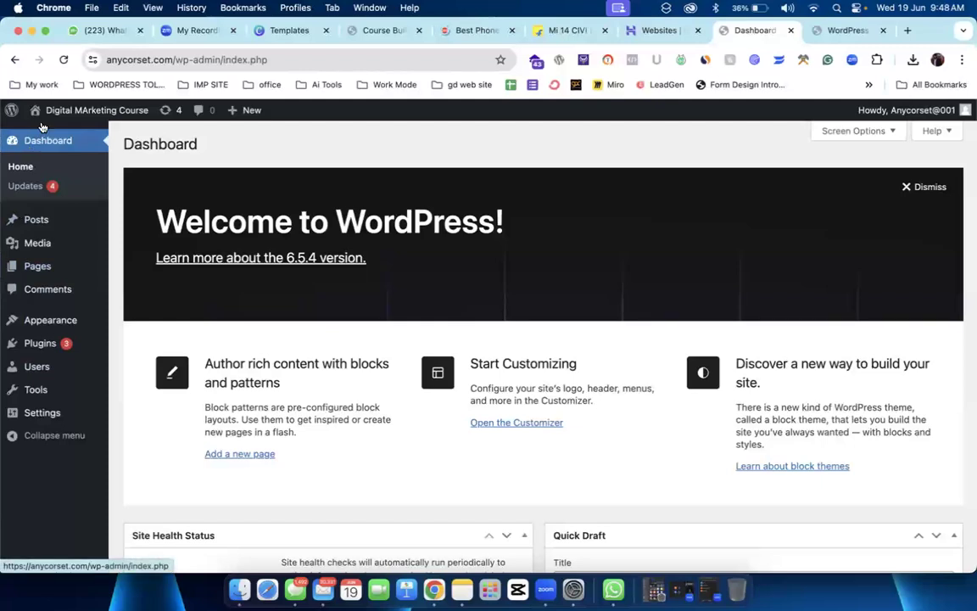
mouse_move(42, 115)
left_click_drag(43, 133, 834, 38)
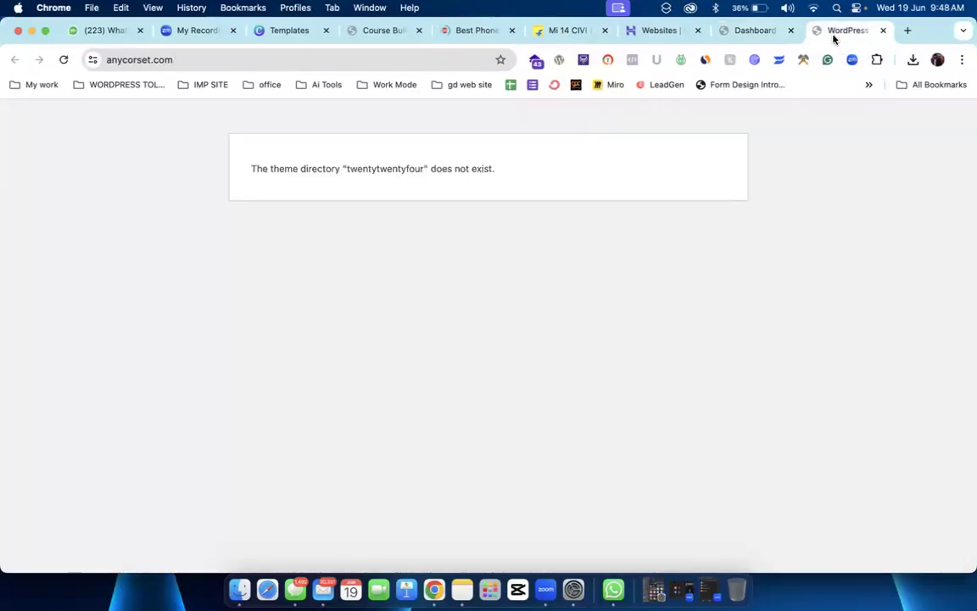
left_click(751, 36)
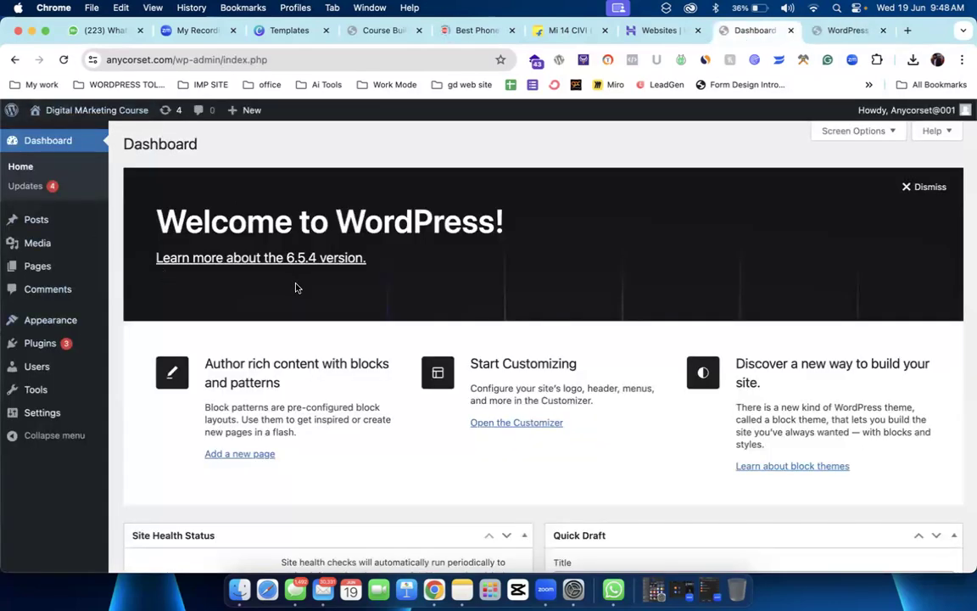
left_click(845, 34)
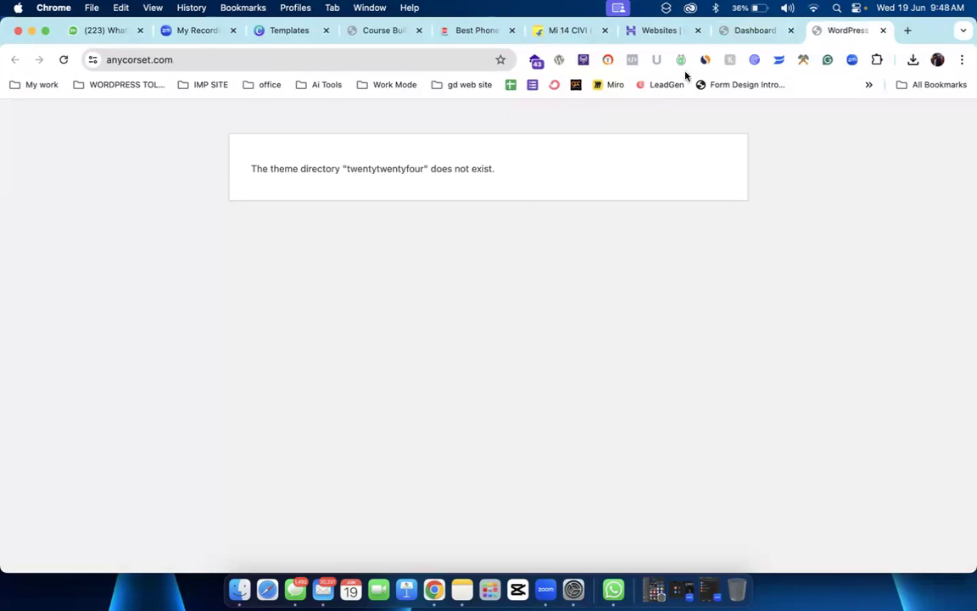
left_click(740, 34)
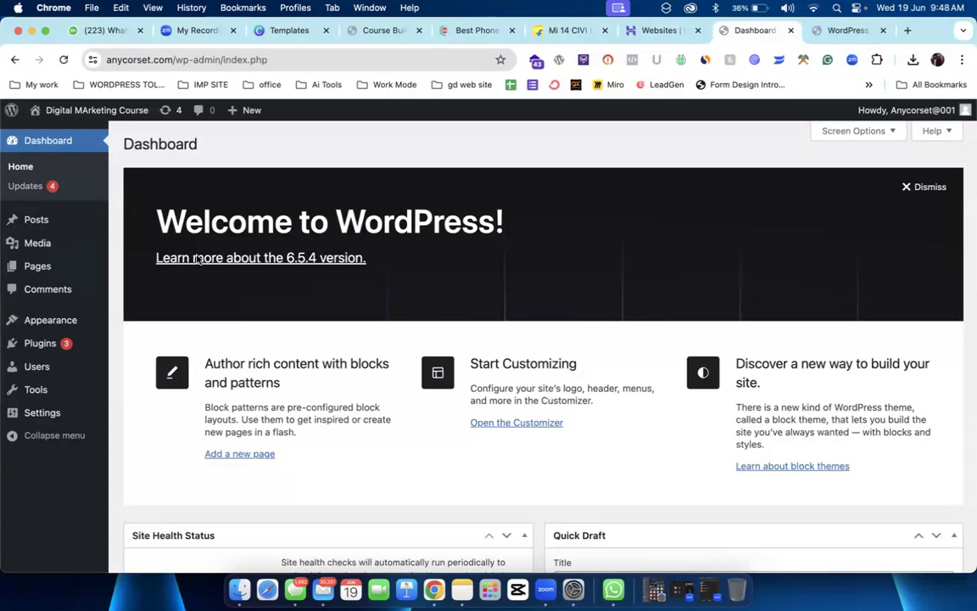
Step: Find the Astra theme among the themes available to add and activate it on the site
mouse_move(7, 333)
mouse_move(43, 319)
left_click(147, 326)
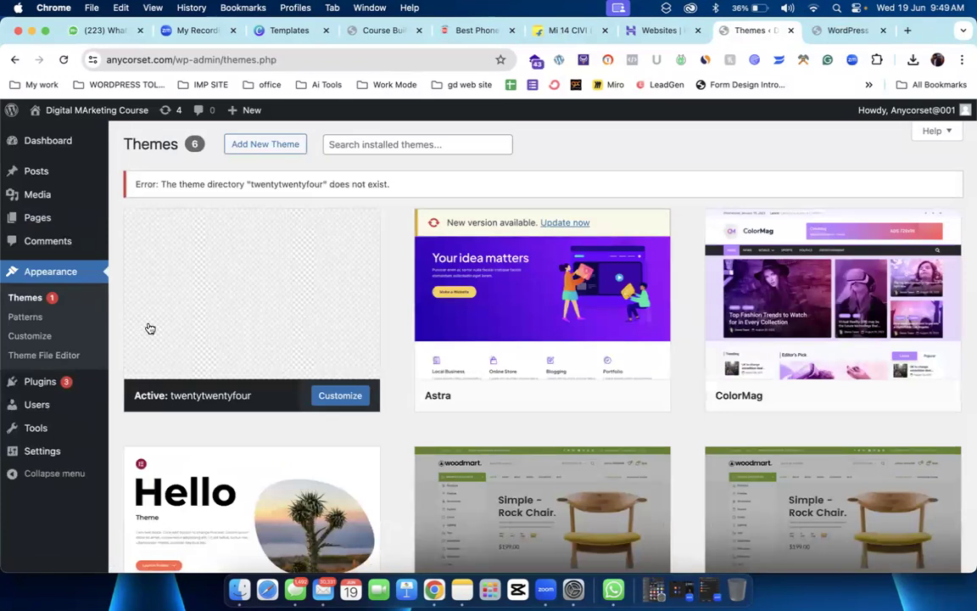
left_click(244, 150)
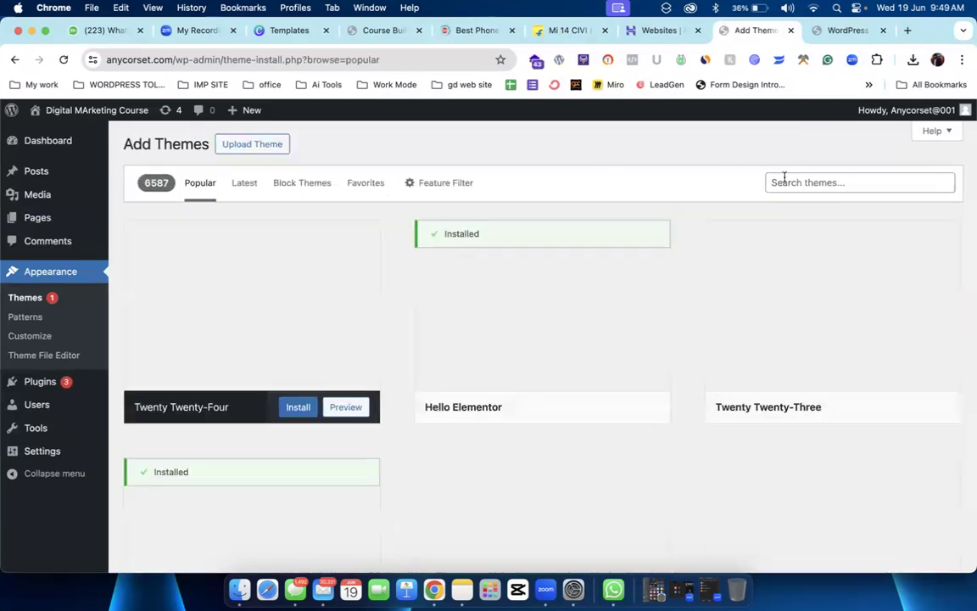
left_click(851, 182)
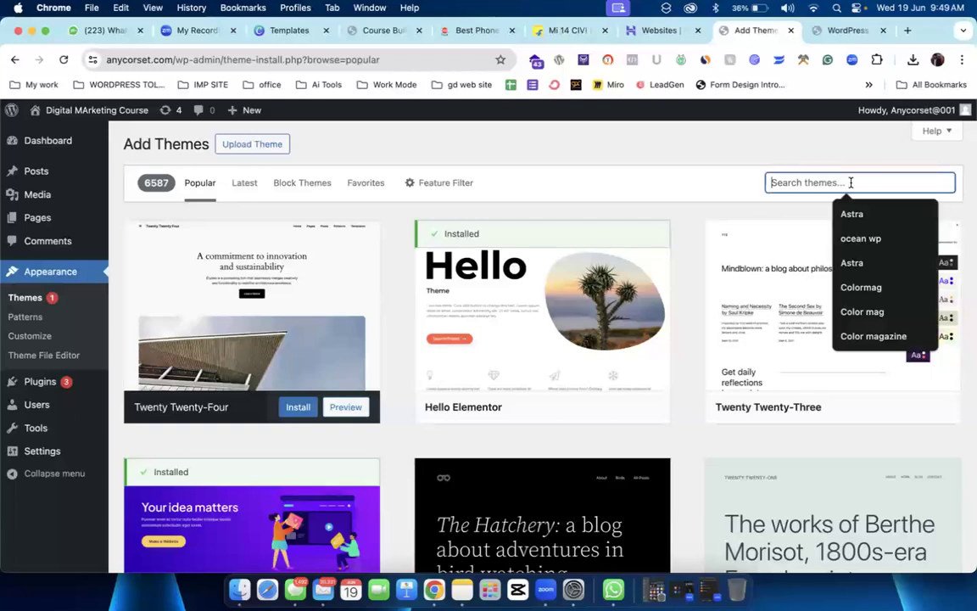
left_click(850, 212)
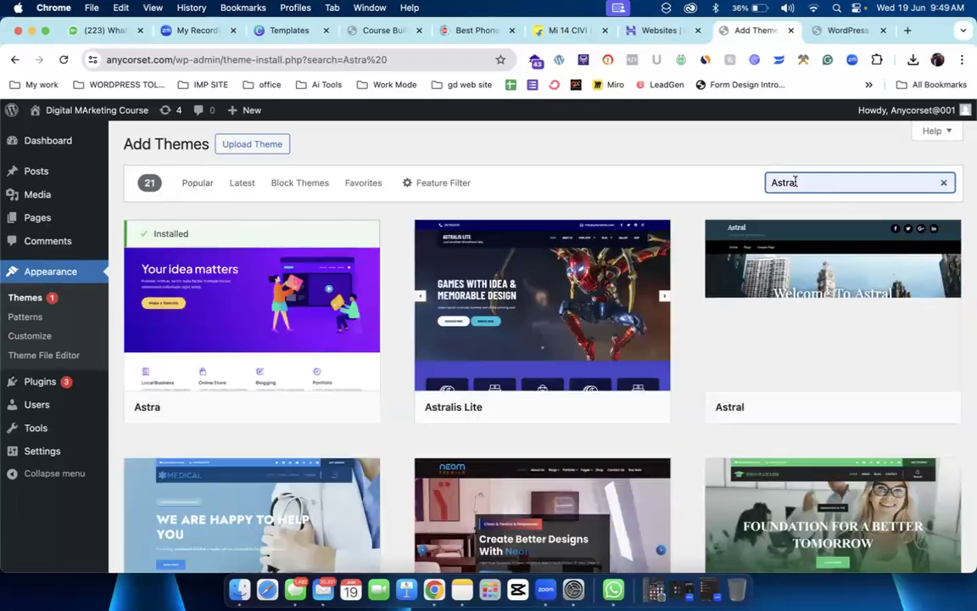
left_click_drag(795, 182, 754, 187)
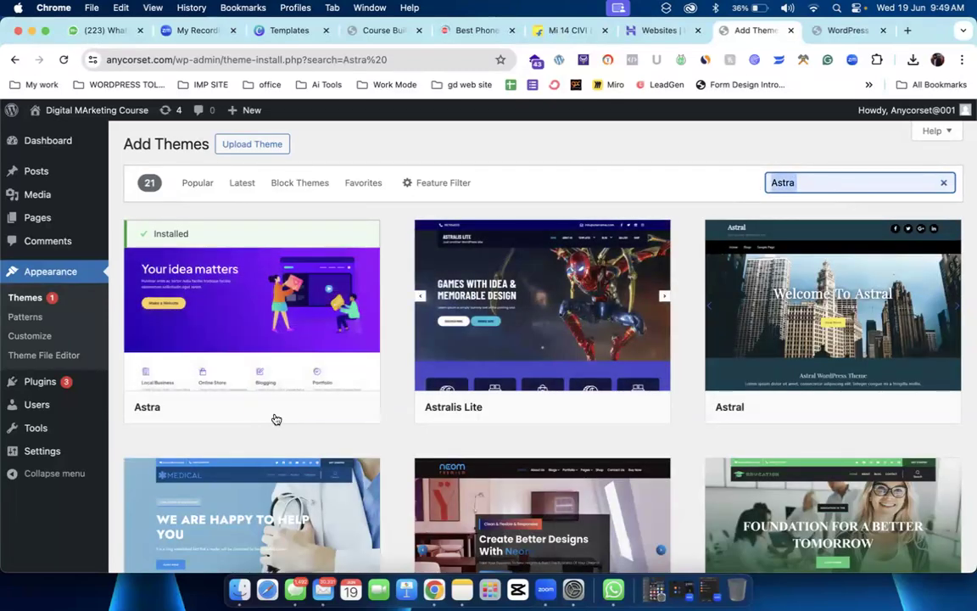
left_click(272, 408)
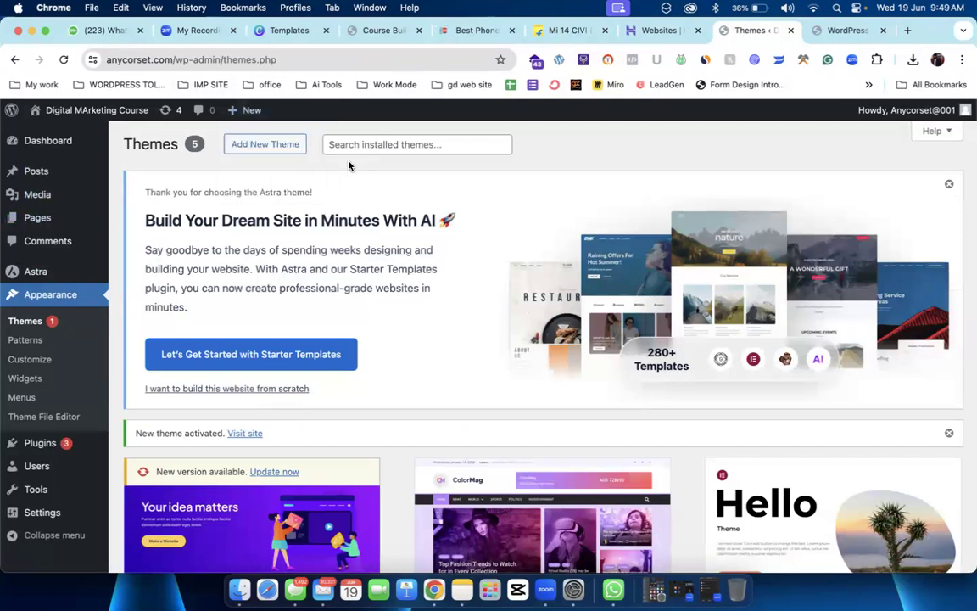
Step: Search the theme library for "Astra" again, check its listing and dismiss the Astra starter templates banner
left_click(248, 144)
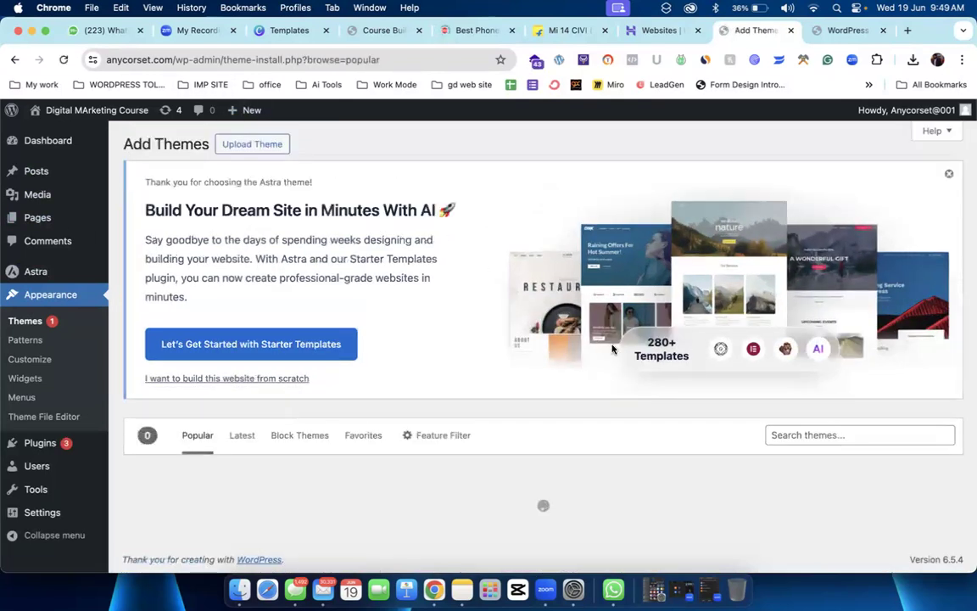
left_click(802, 435)
type("Astrs")
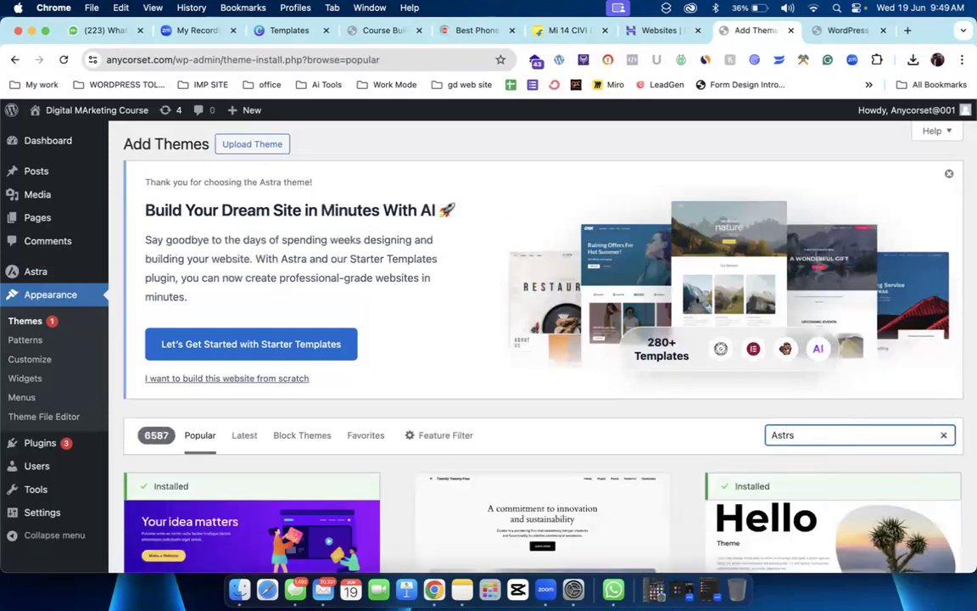
key("BackSpace")
type("a")
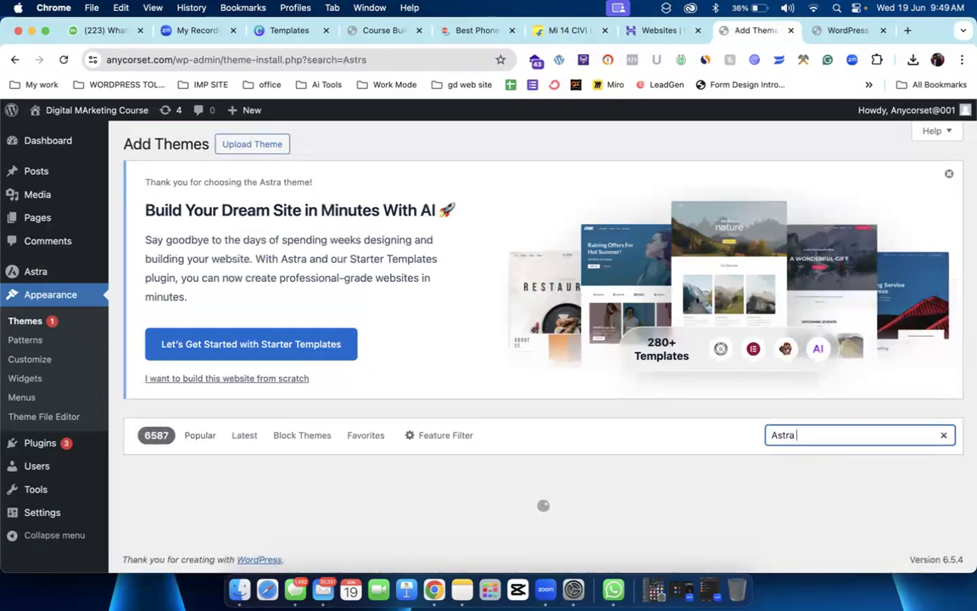
scroll(543, 339, "down", 2)
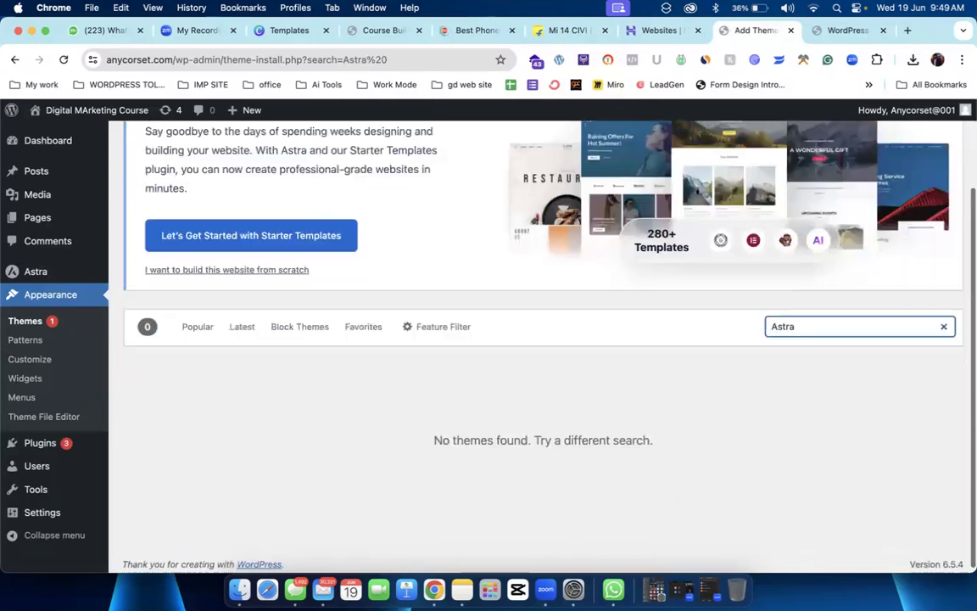
scroll(543, 382, "down", 1)
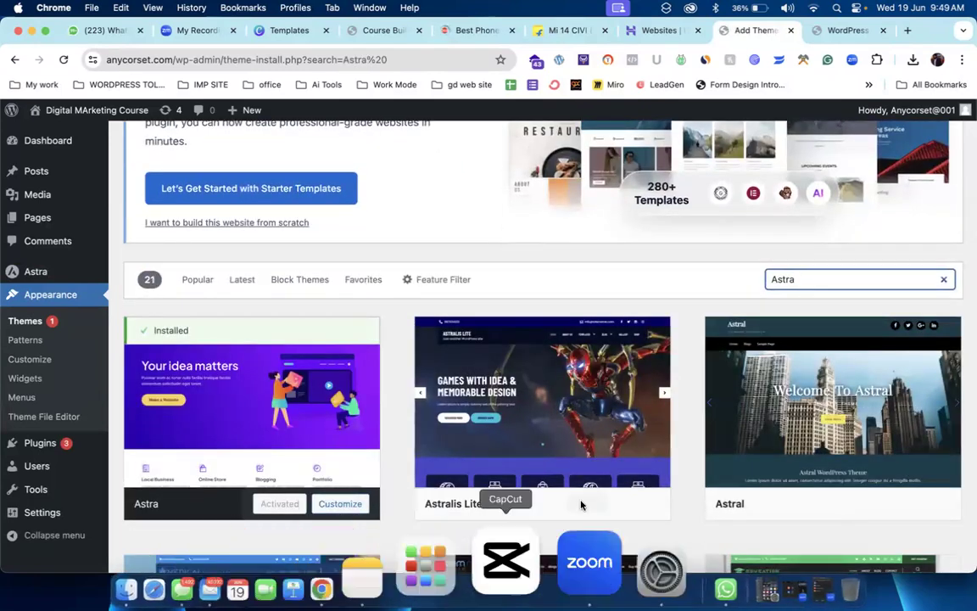
mouse_move(584, 505)
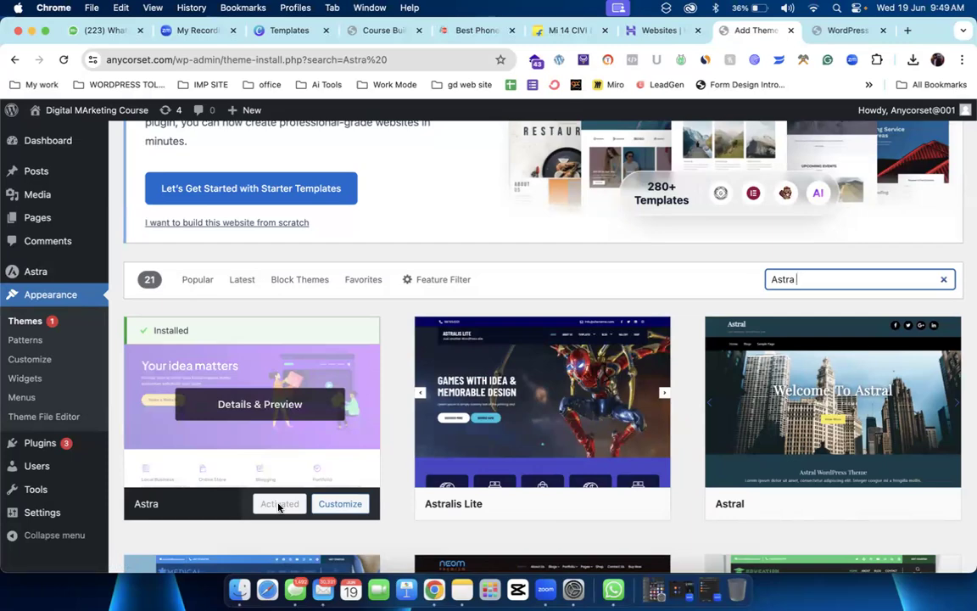
scroll(279, 507, "up", 4)
scroll(279, 508, "down", 1)
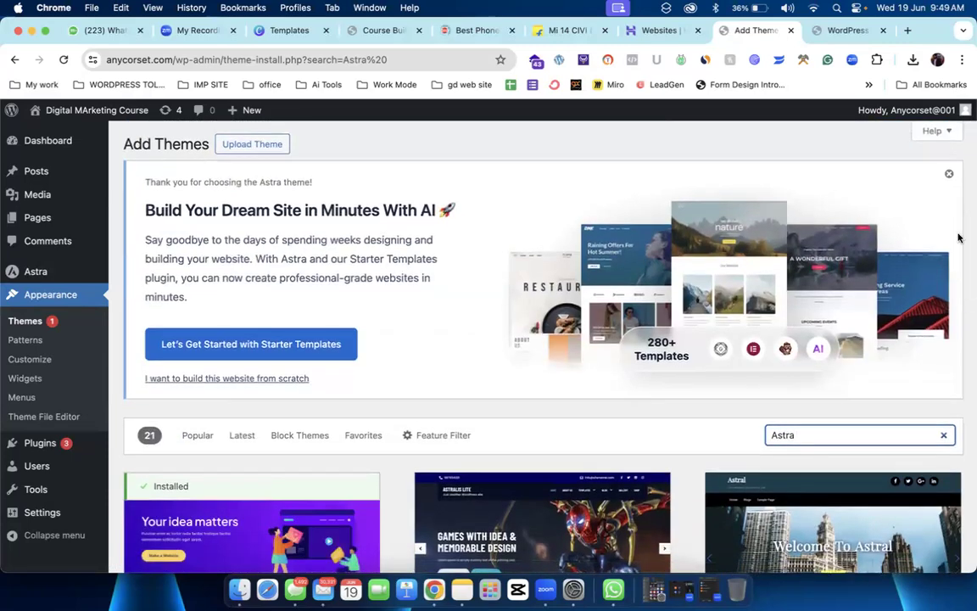
left_click(948, 175)
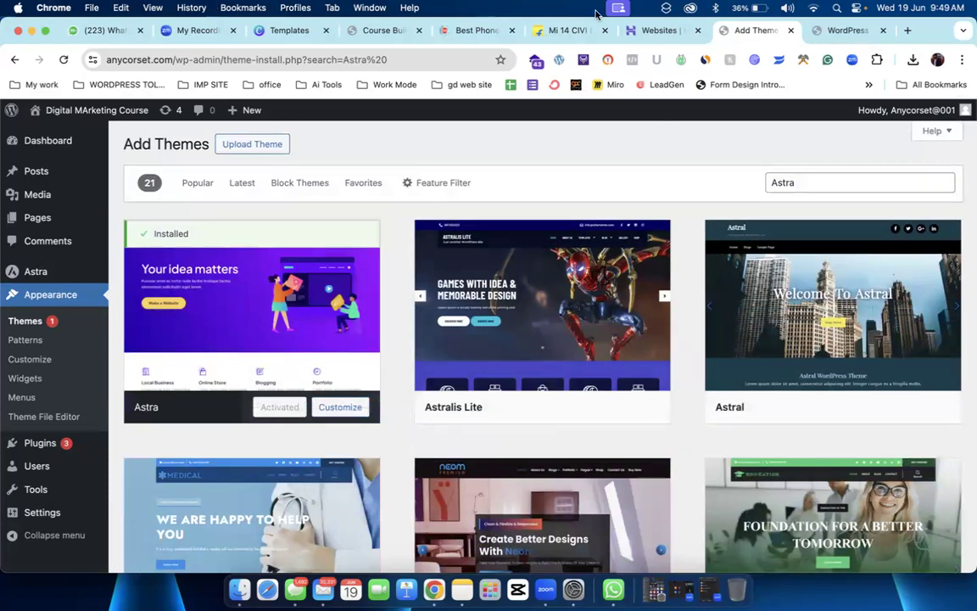
Step: Switch to Hostinger, open the Business Web Hosting plan's management page and review its disk, inode, CPU and memory usage
left_click(637, 32)
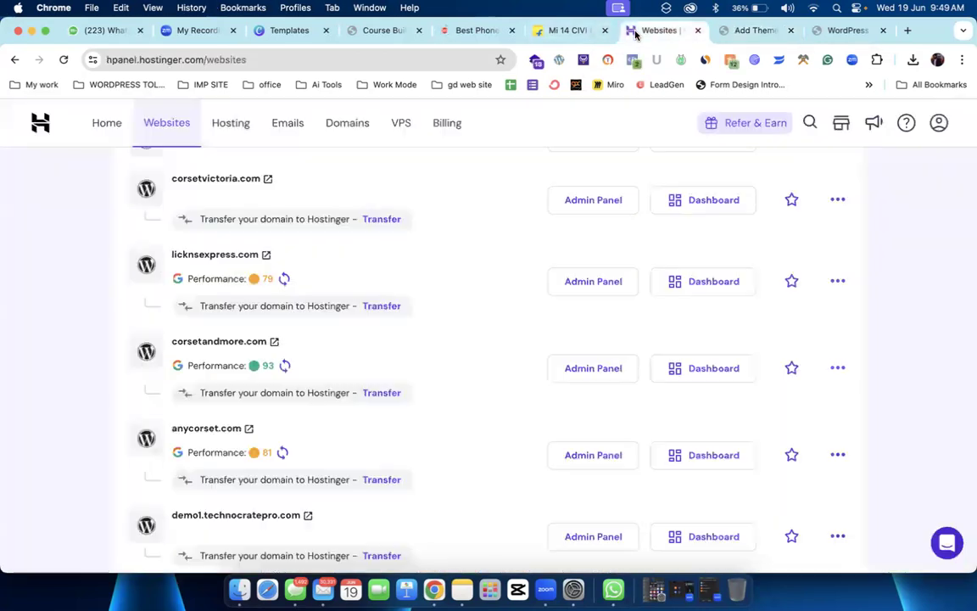
left_click(232, 129)
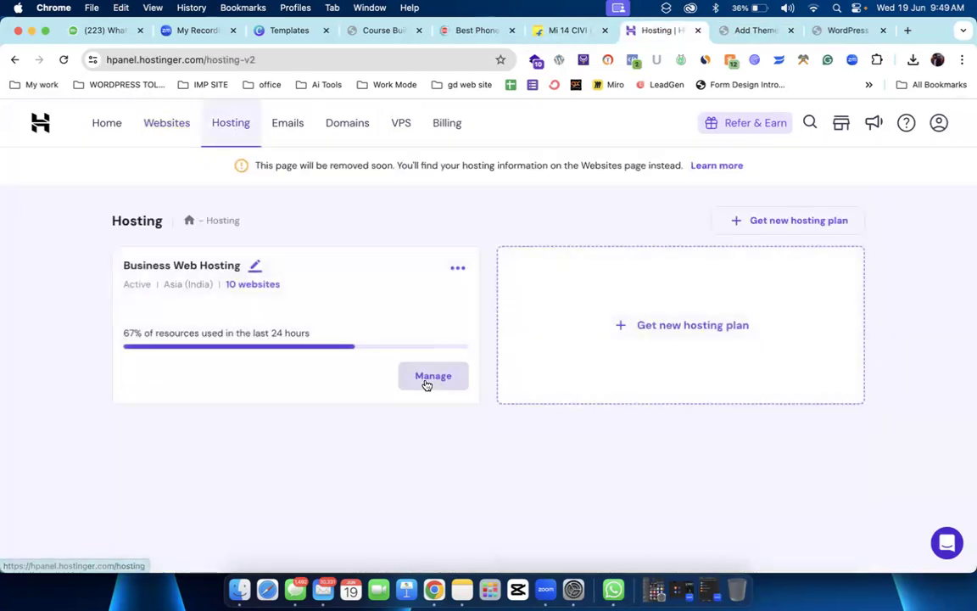
left_click(428, 379)
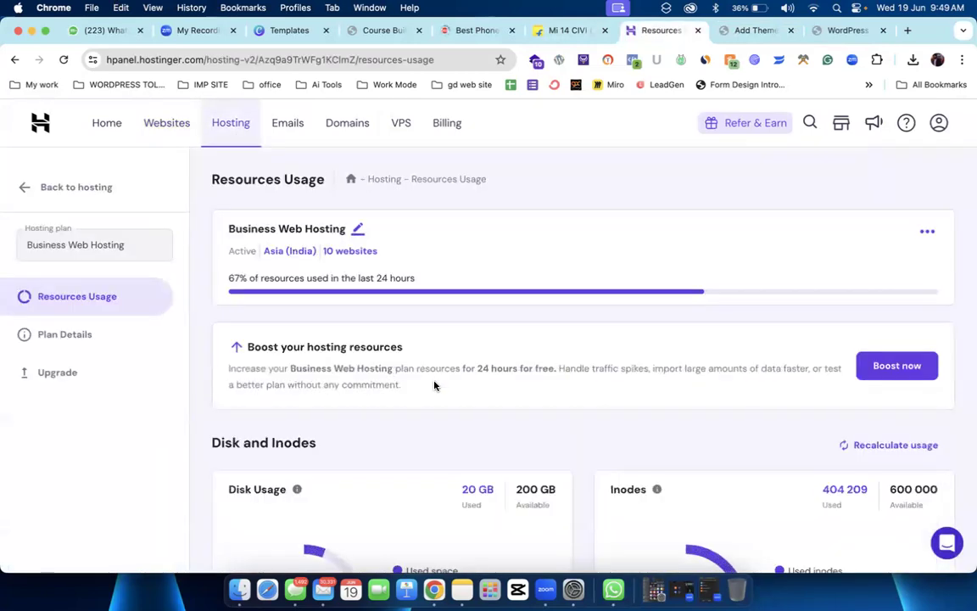
scroll(435, 386, "down", 3)
scroll(434, 386, "down", 10)
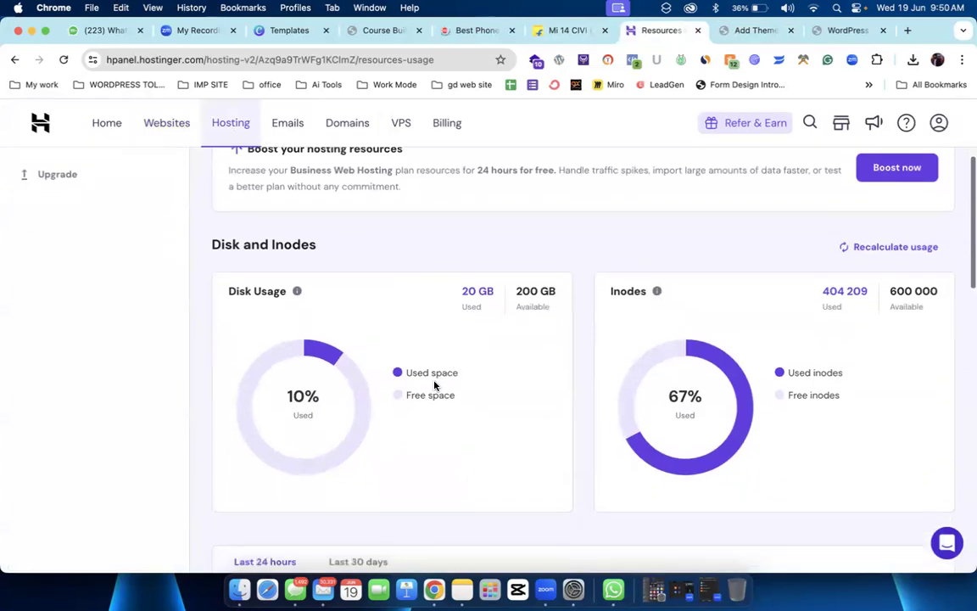
scroll(435, 386, "down", 2)
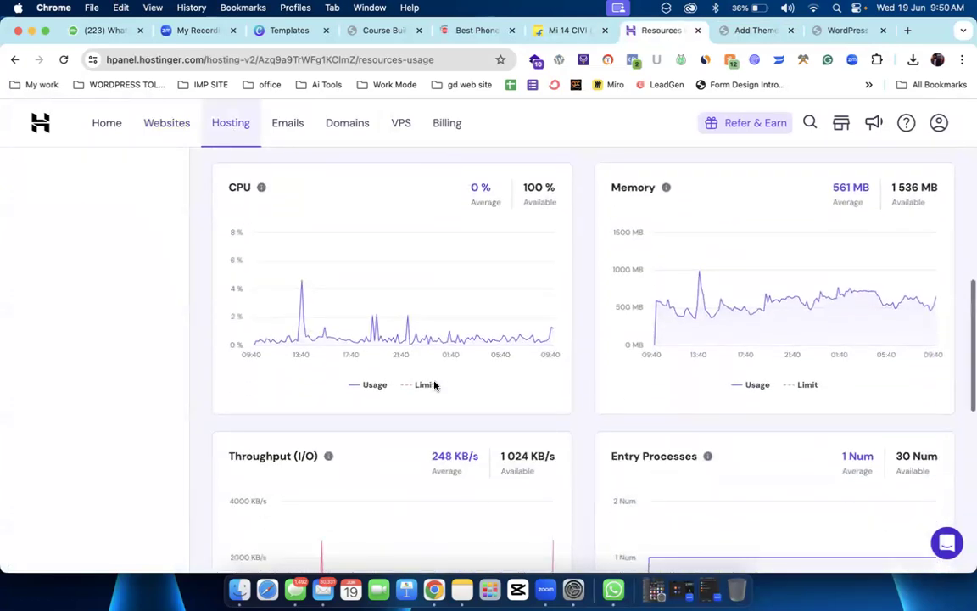
Step: Leave the Business Web Hosting resource usage page and view Hostinger's hosting overview, home page and list of websites
scroll(434, 386, "up", 4)
scroll(435, 386, "up", 12)
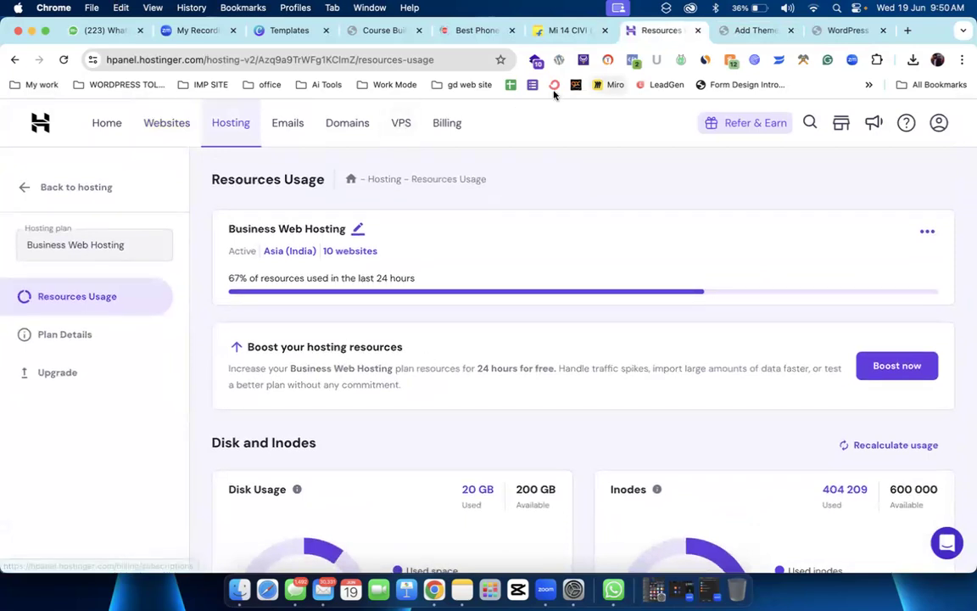
left_click(25, 184)
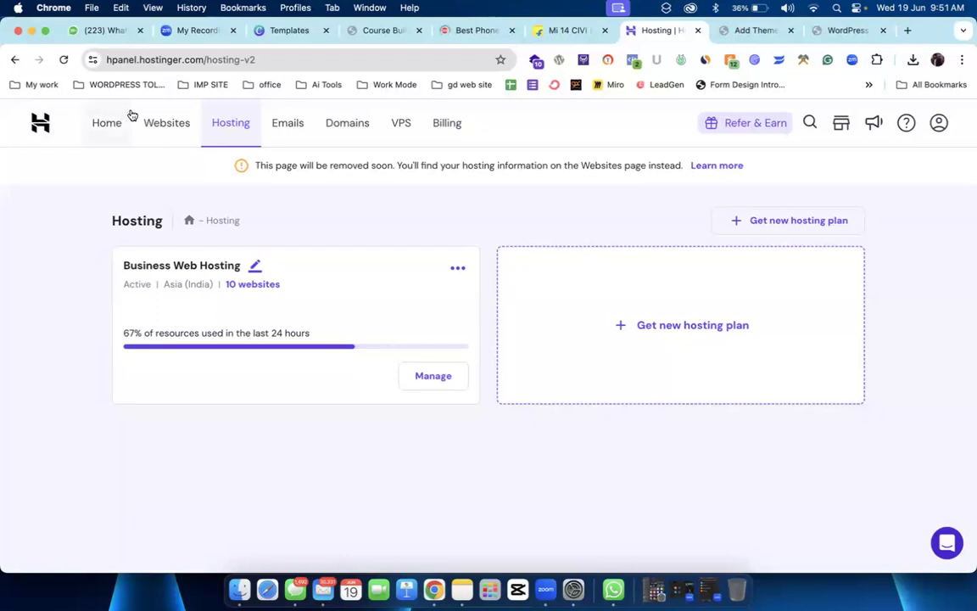
left_click(131, 115)
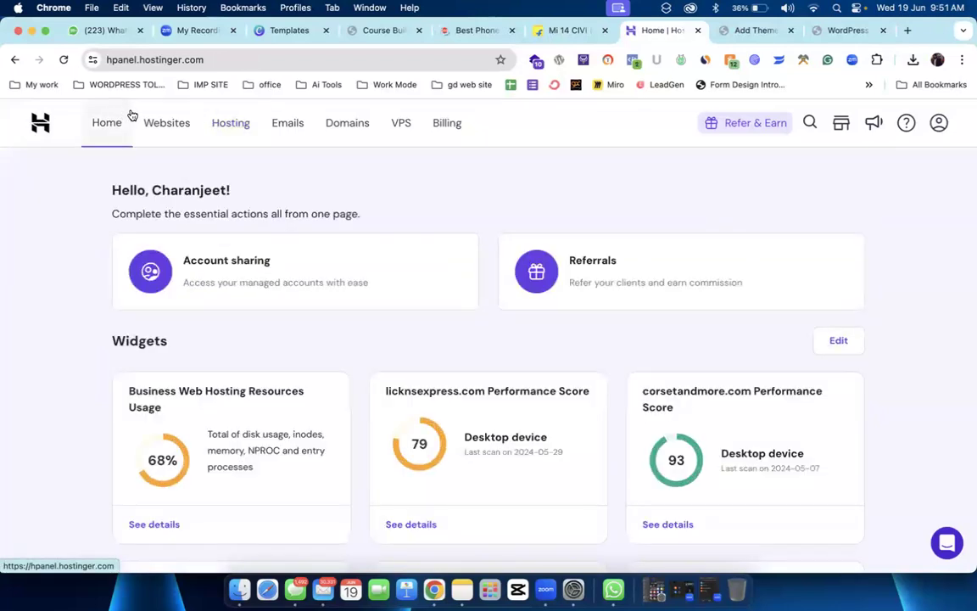
left_click(167, 117)
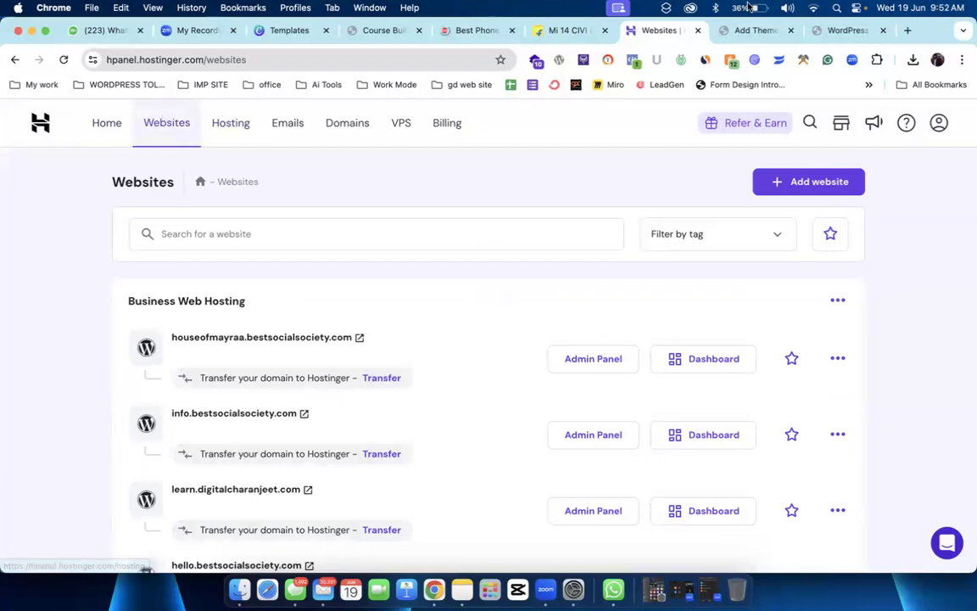
Step: Switch to the WordPress site and reload its public front page at anycorset.com to view it with the Astra theme
left_click(743, 29)
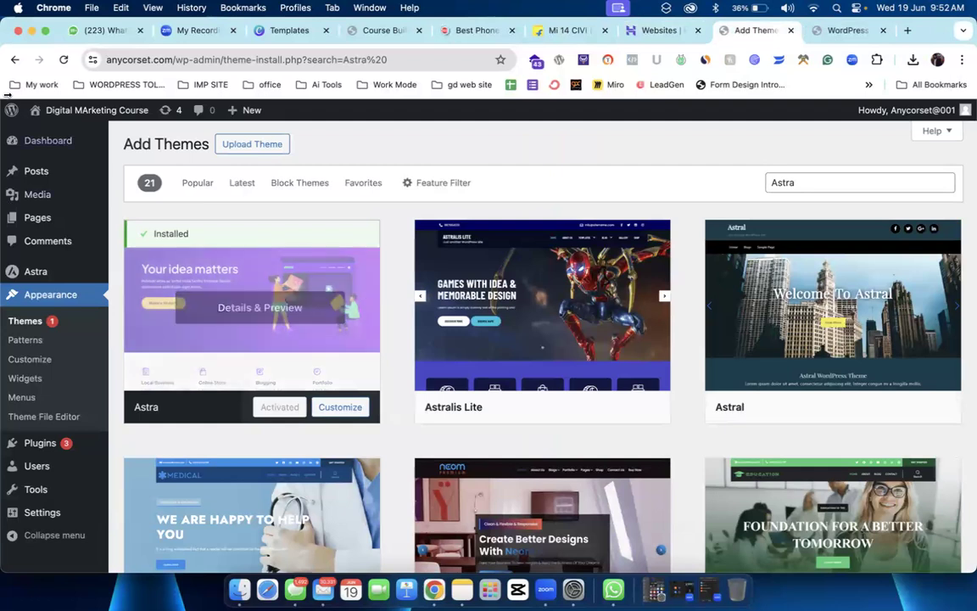
mouse_move(44, 218)
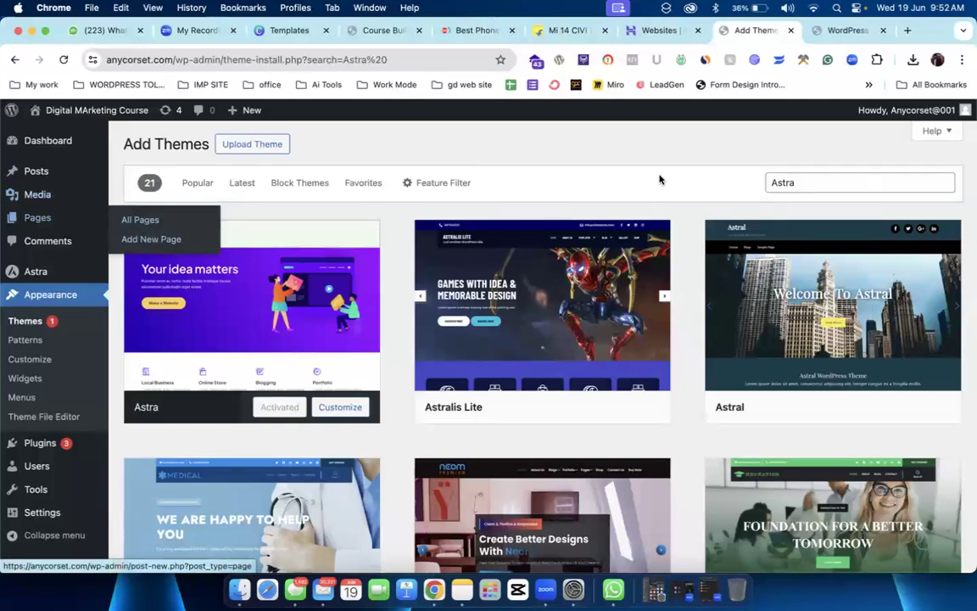
left_click(821, 34)
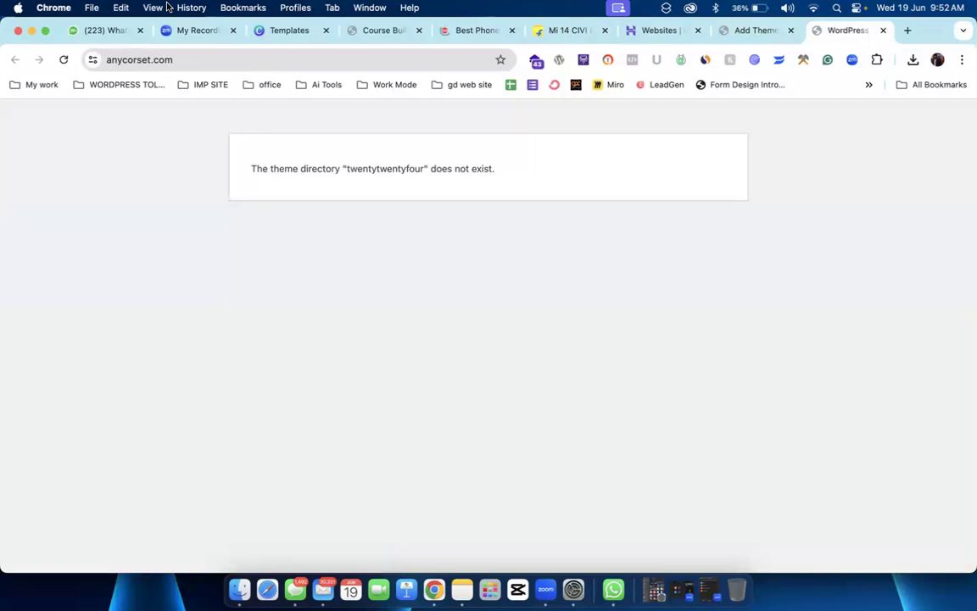
left_click(60, 59)
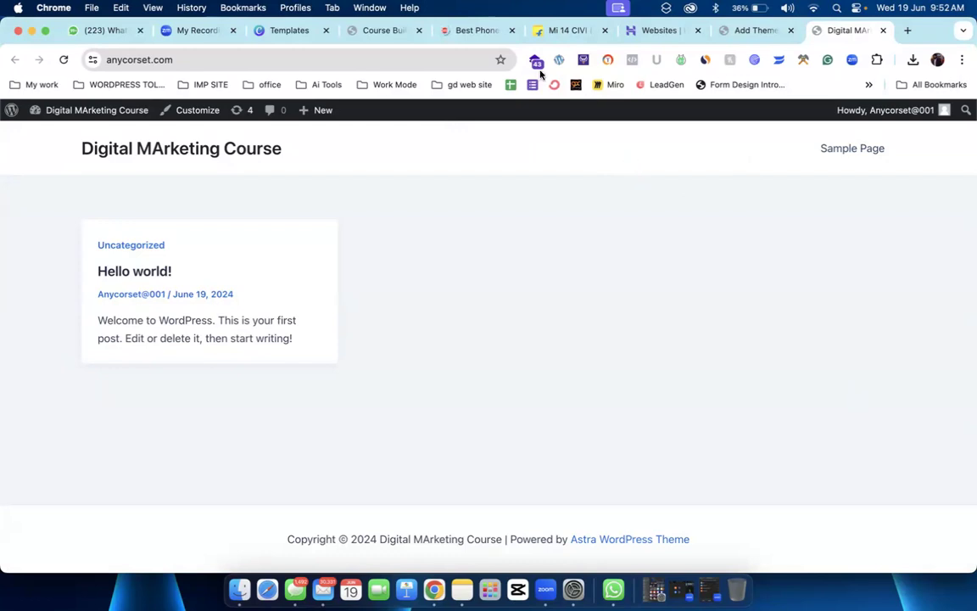
Step: On the Gadgets 360 best phones page, dismiss the traffic statistics panel and mark out the main navigation bar and its Guide item
left_click(477, 24)
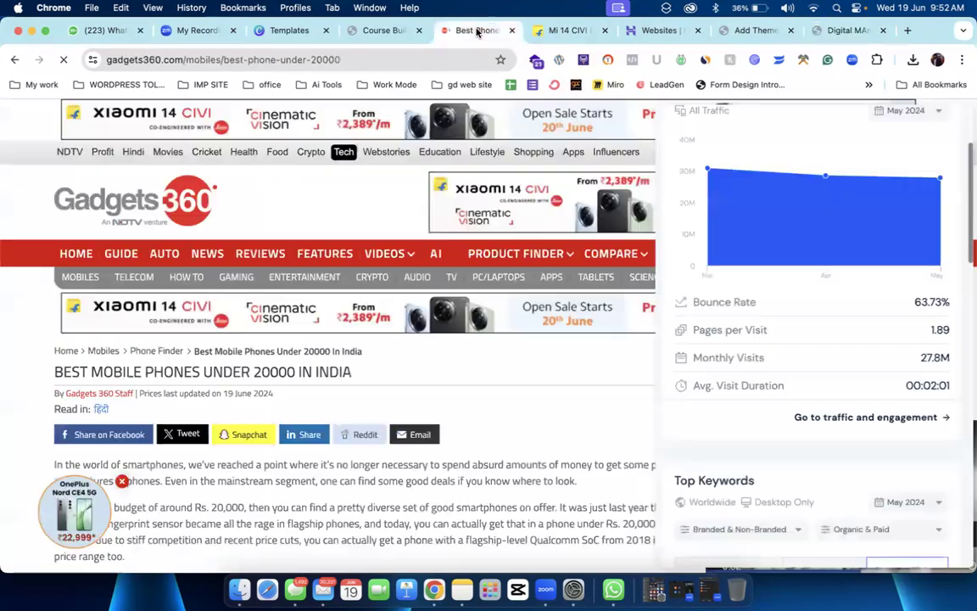
left_click(703, 61)
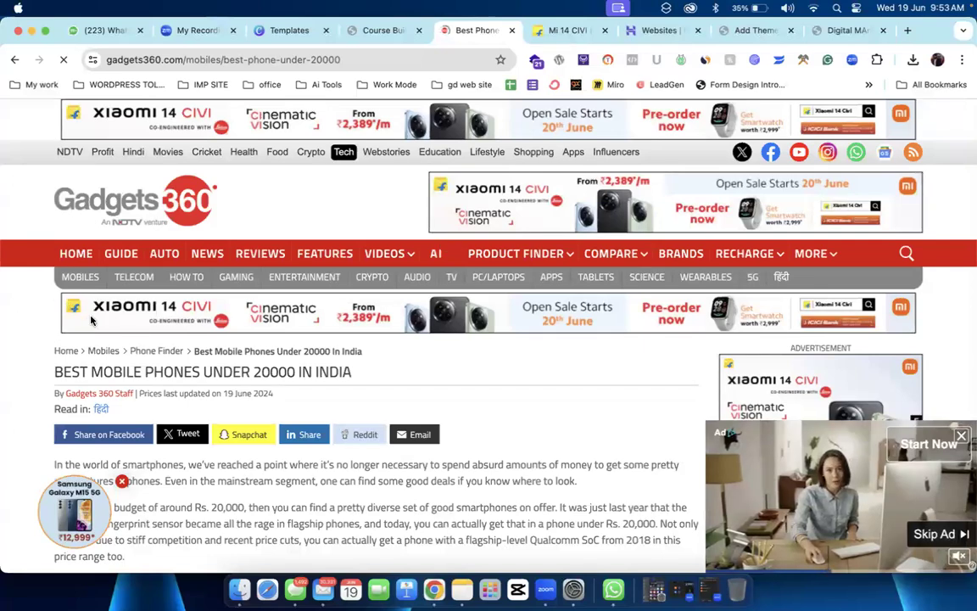
left_click_drag(49, 226, 966, 275)
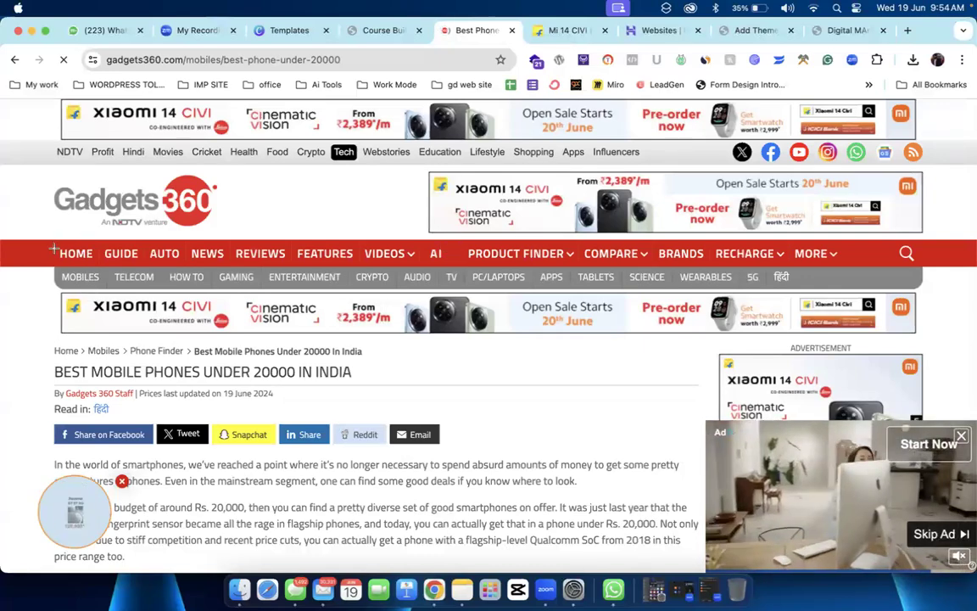
left_click_drag(54, 238, 913, 266)
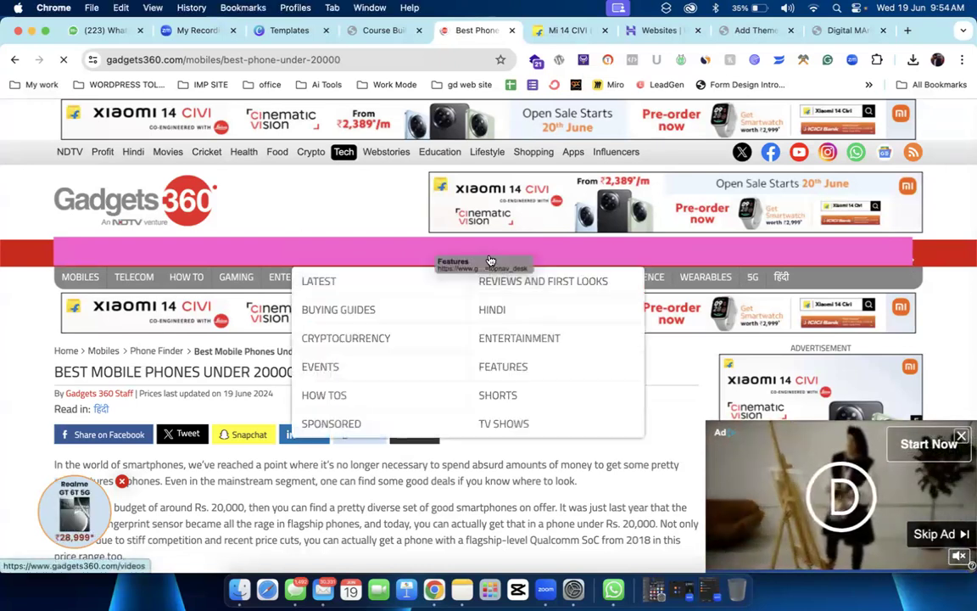
mouse_move(527, 257)
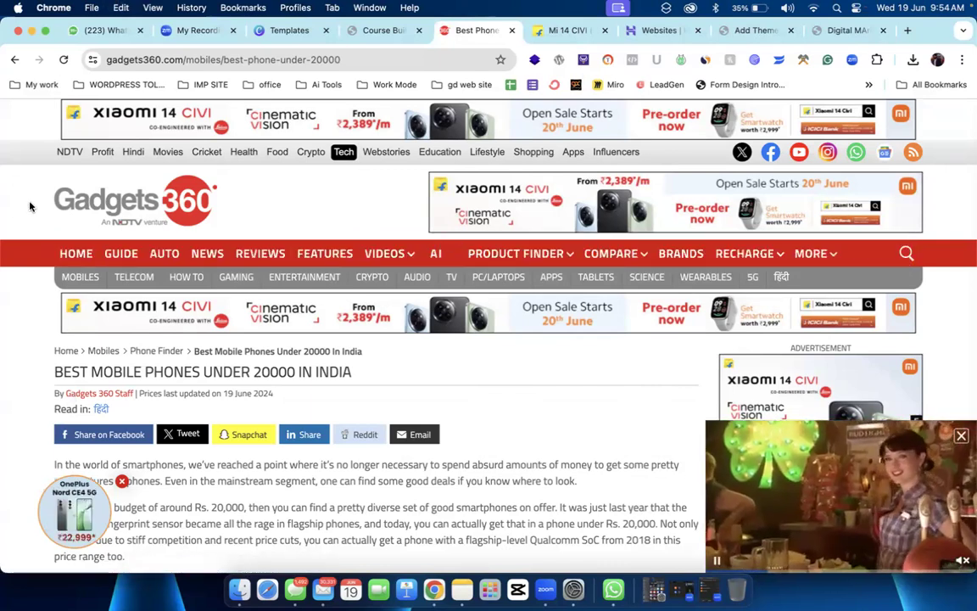
key("super+shift+4")
left_click_drag(49, 190, 926, 264)
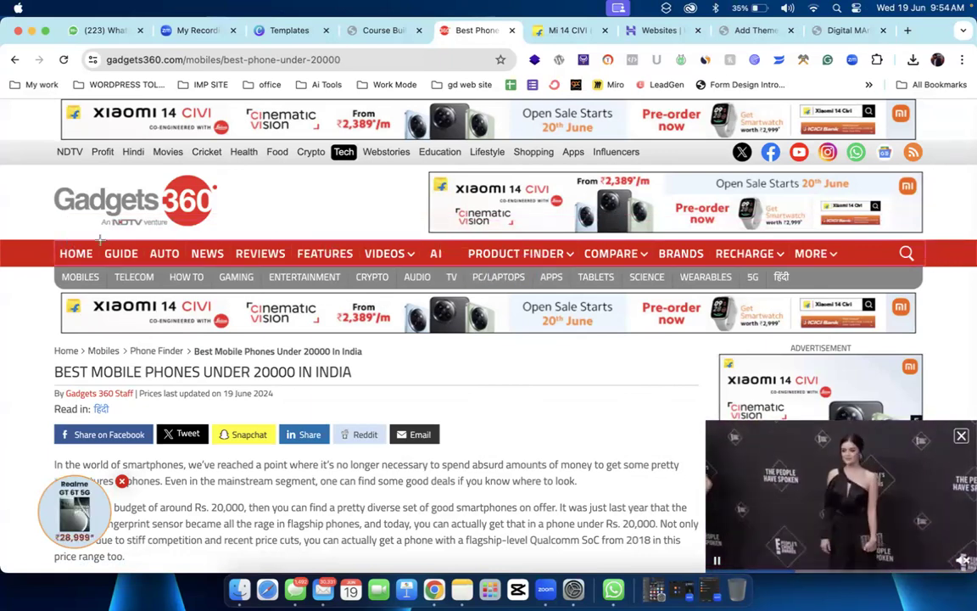
left_click_drag(101, 239, 138, 266)
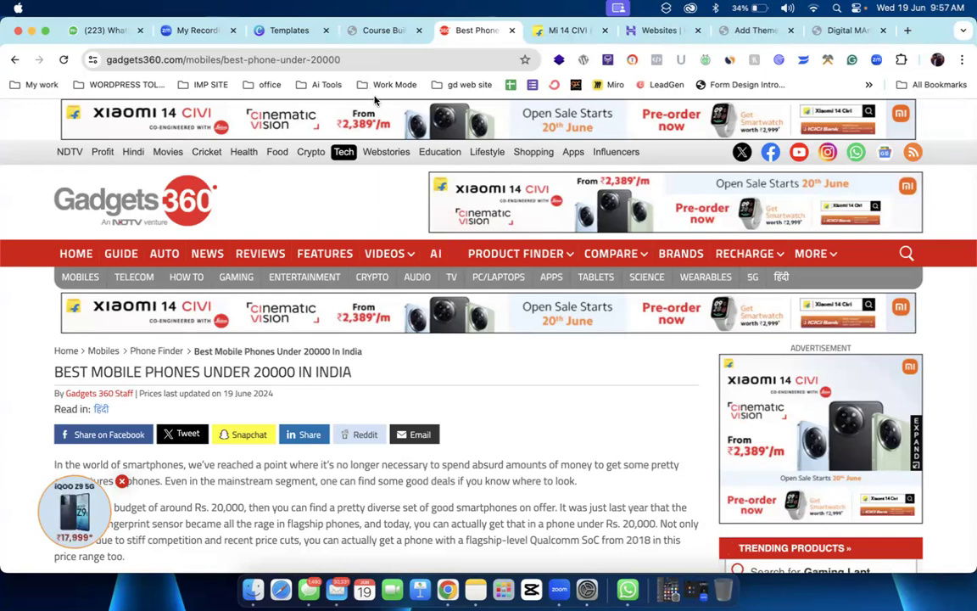
Step: Open a new page in the WordPress admin, go through the block editor welcome guide and return to the list of pages
left_click(755, 30)
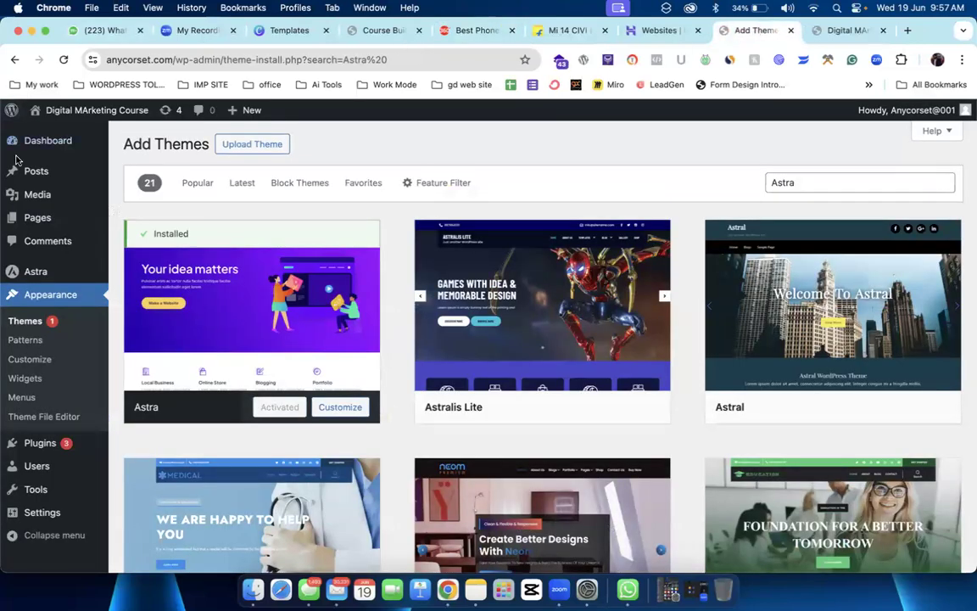
mouse_move(34, 223)
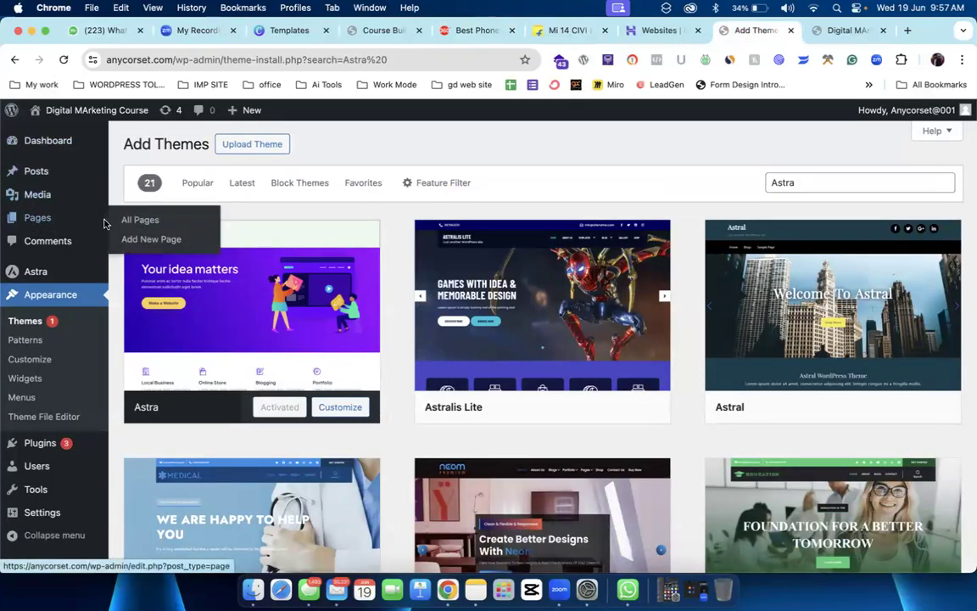
left_click(128, 235)
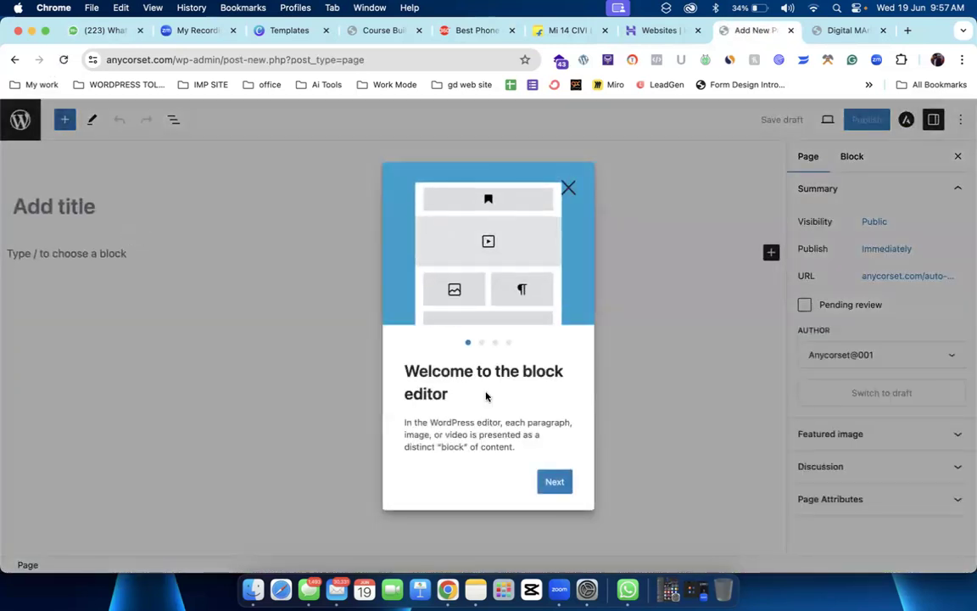
left_click(554, 481)
left_click(17, 119)
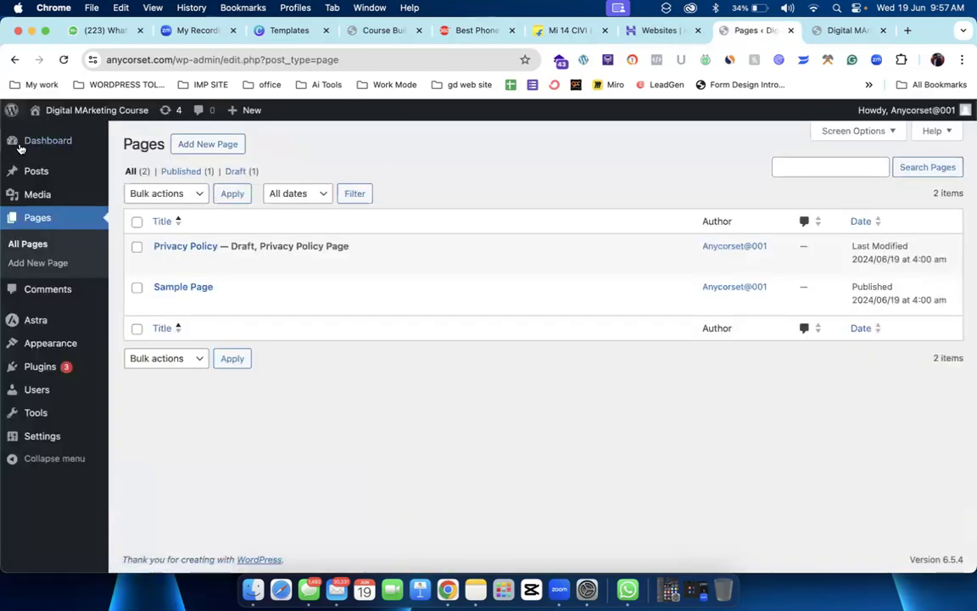
Step: Add a new page titled "Home", publish it and dismiss the post-publish details
left_click(44, 263)
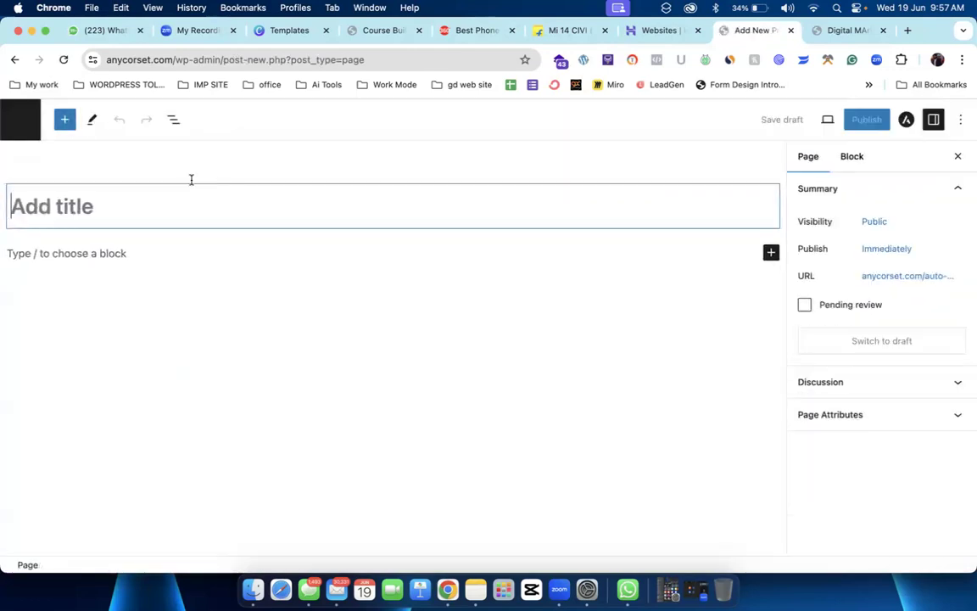
type("Ho")
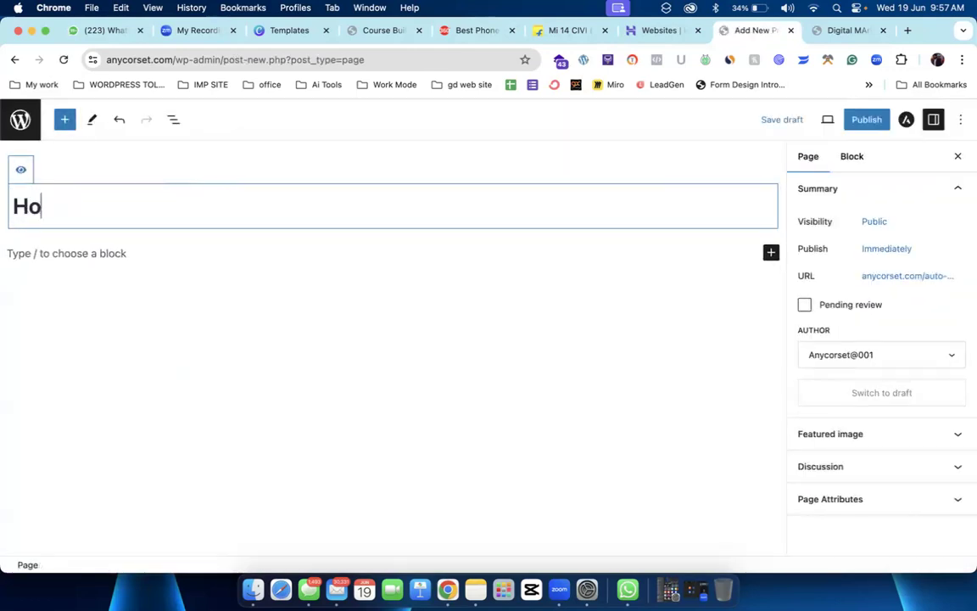
type("me")
left_click(859, 121)
left_click(859, 120)
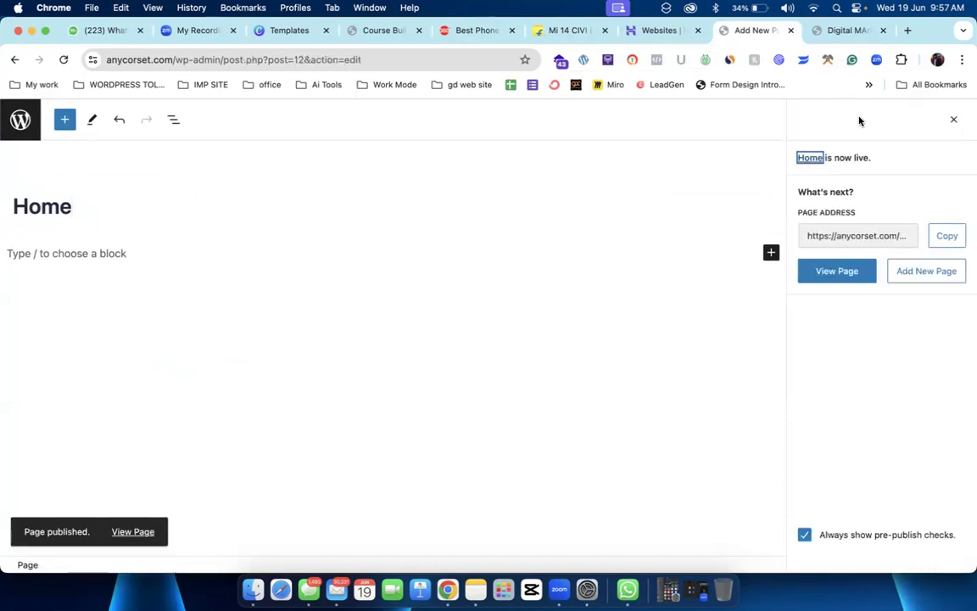
left_click(957, 121)
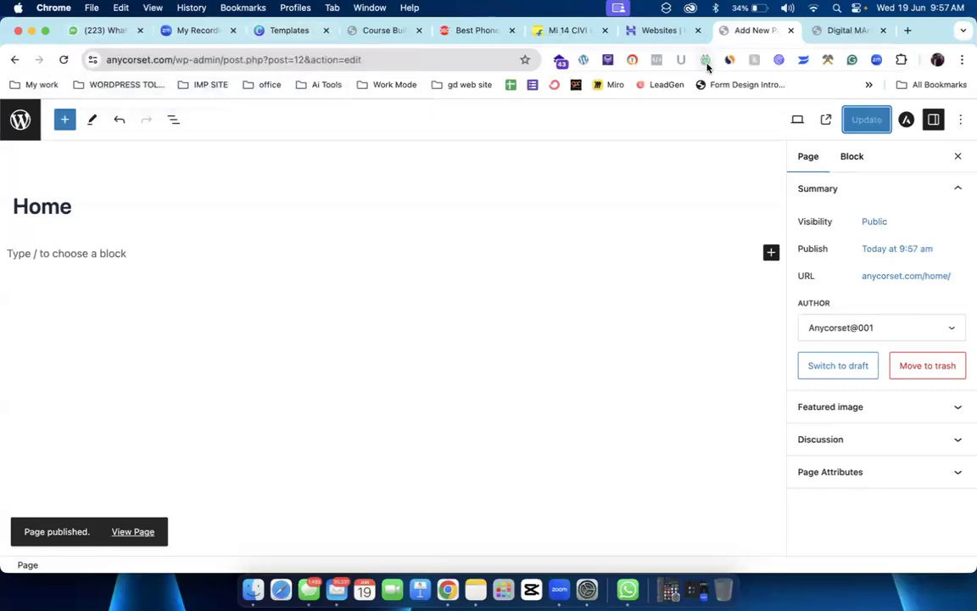
Step: Reload the site's public front page to check its header menu for the Home page, and return to the page editor
left_click(840, 31)
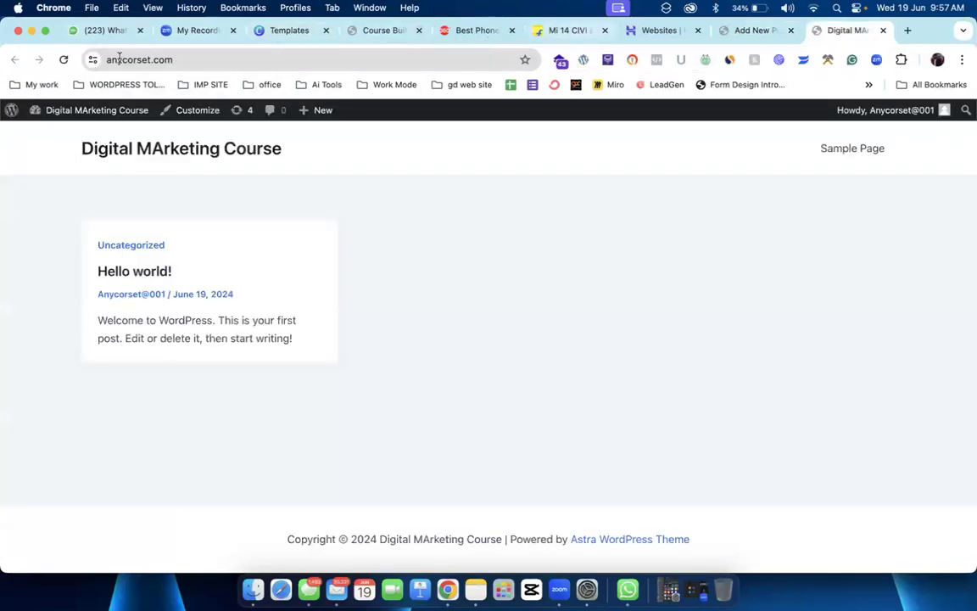
left_click(62, 61)
left_click(751, 32)
Step: Move the Sample Page to the trash from the pages list and check the header menu on the reloaded public front page
left_click(19, 119)
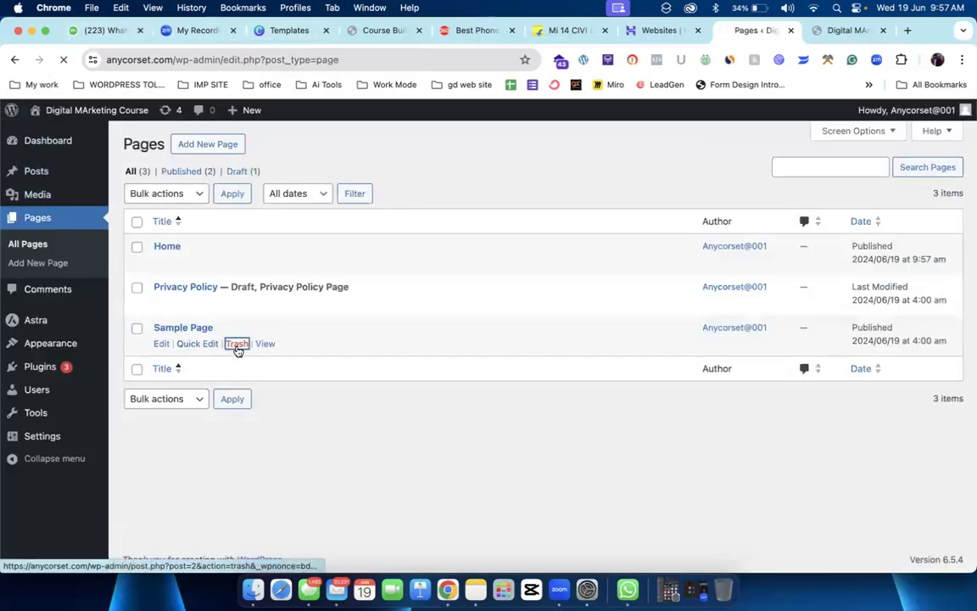
left_click(236, 343)
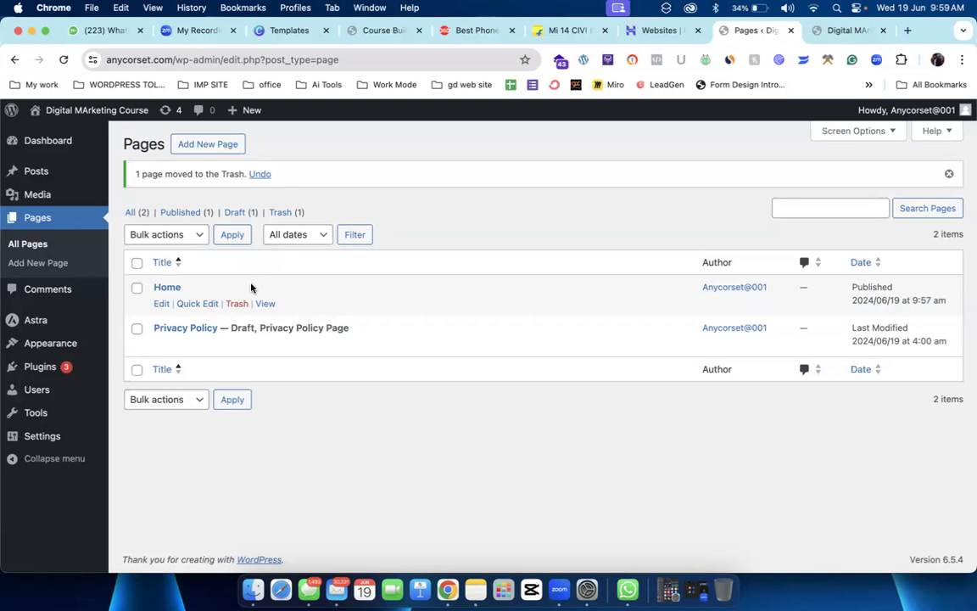
left_click(859, 30)
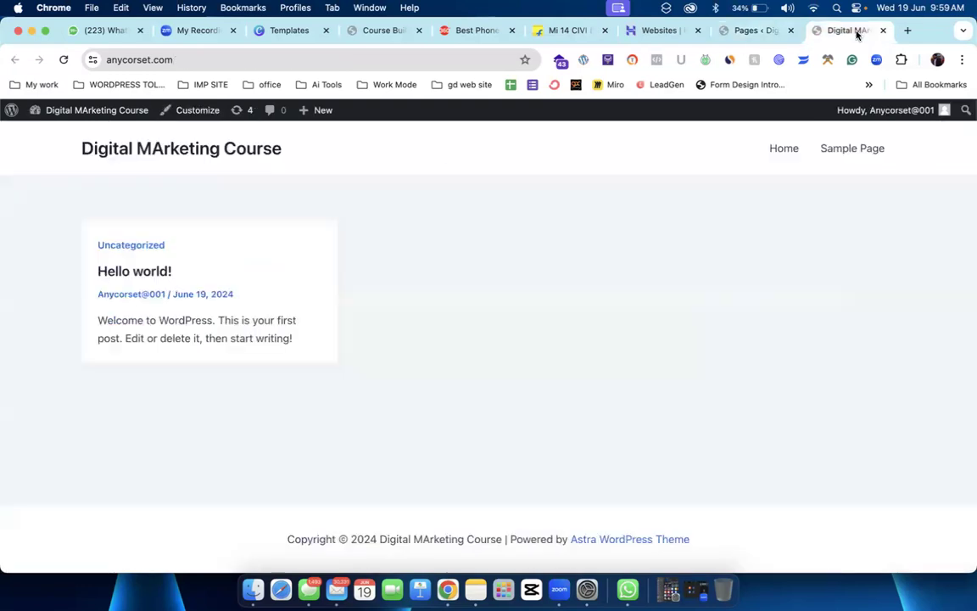
left_click(63, 59)
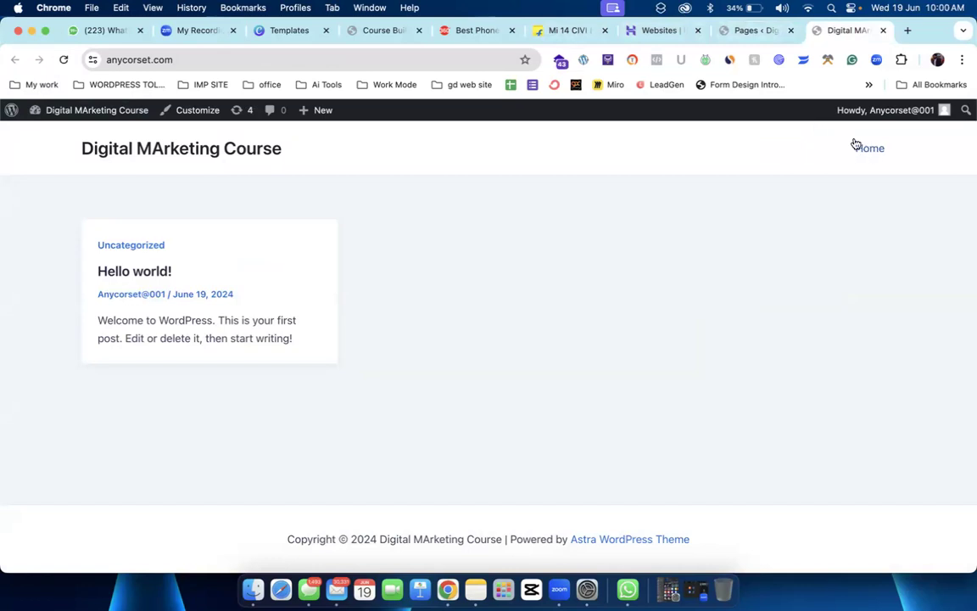
left_click(760, 31)
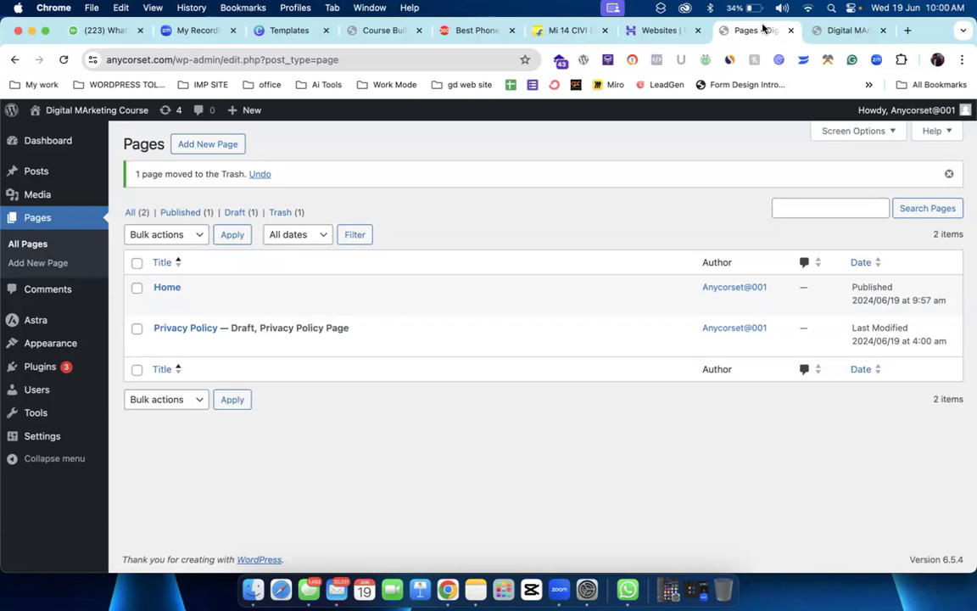
Step: Check the live site's navigation and open the management page for post categories
key("ctrl+Tab")
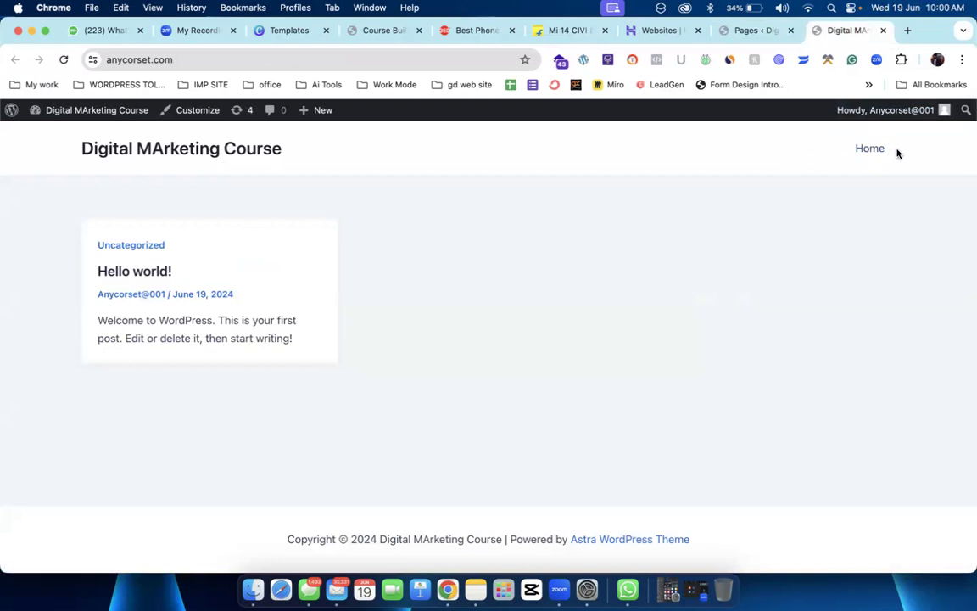
left_click(756, 37)
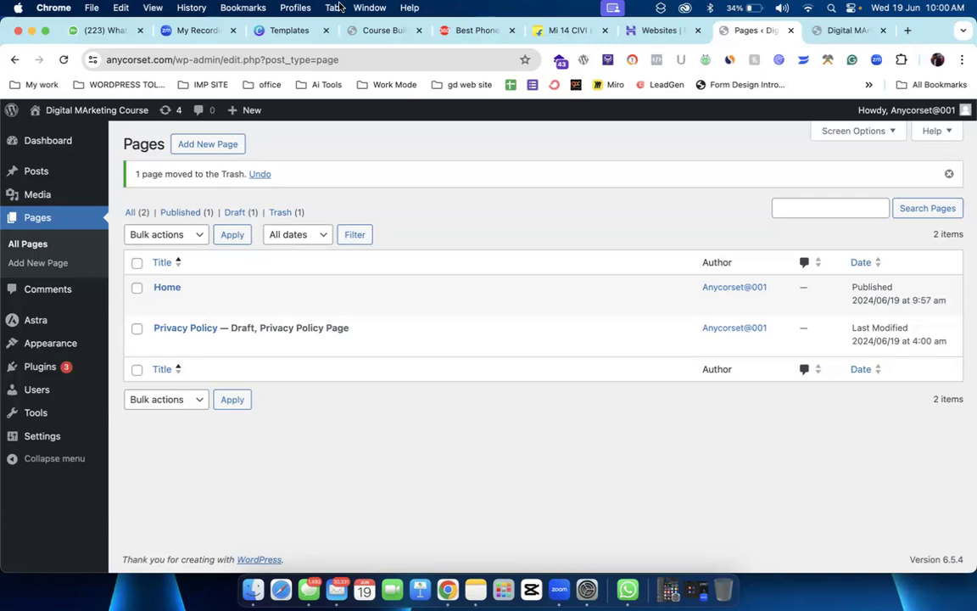
mouse_move(25, 176)
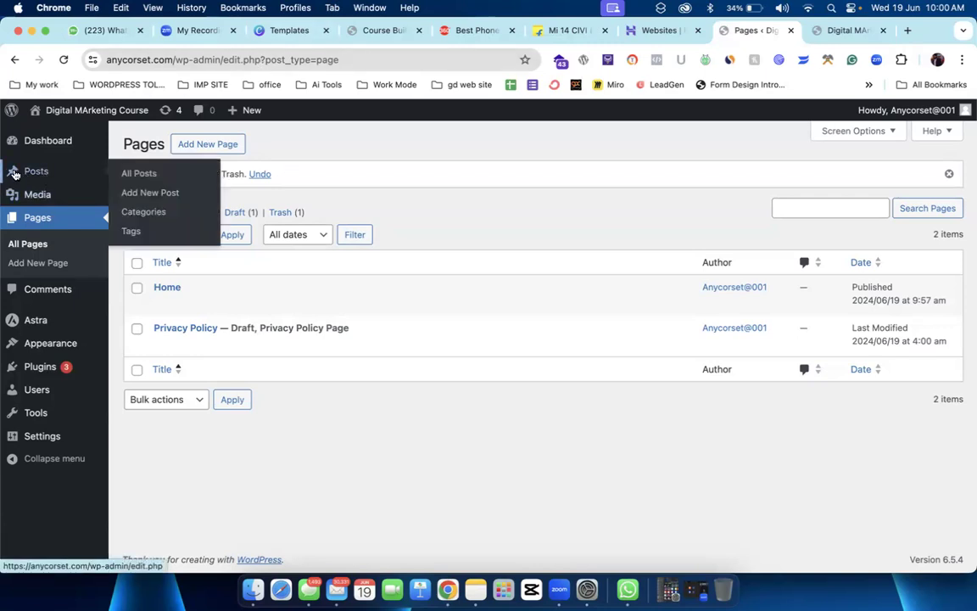
mouse_move(84, 177)
left_click(135, 213)
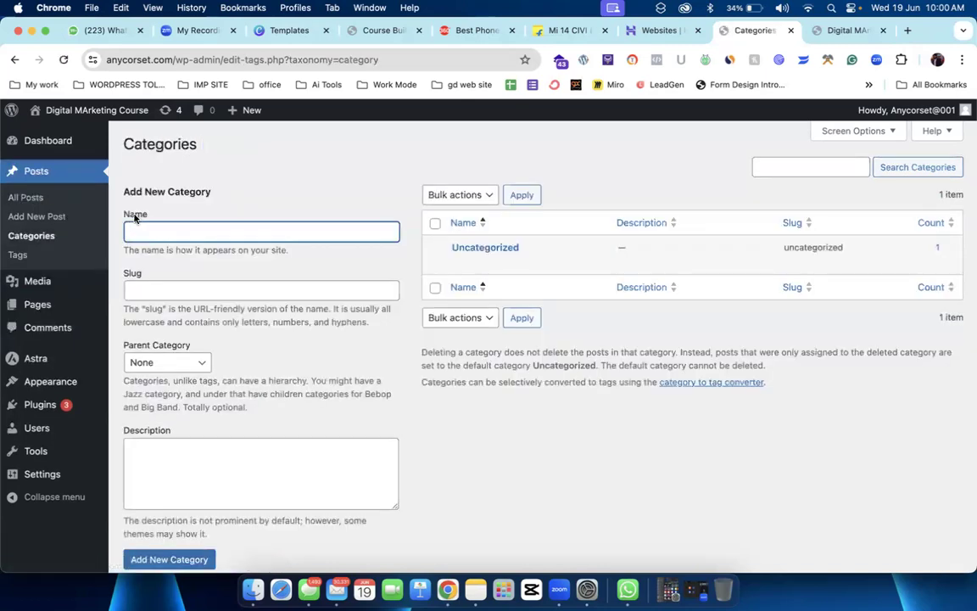
Step: Add a new post category named Mobile
left_click(167, 227)
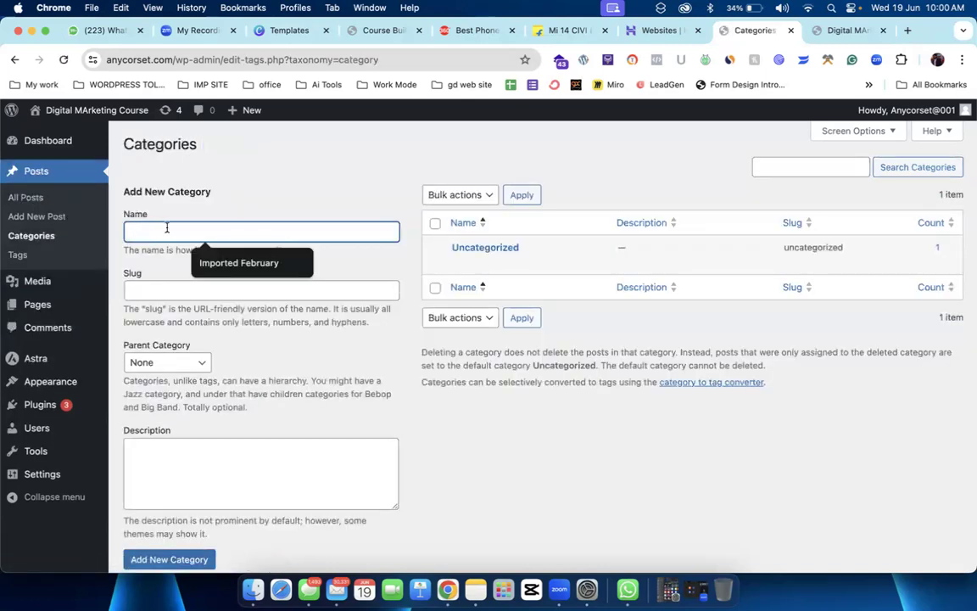
left_click(168, 247)
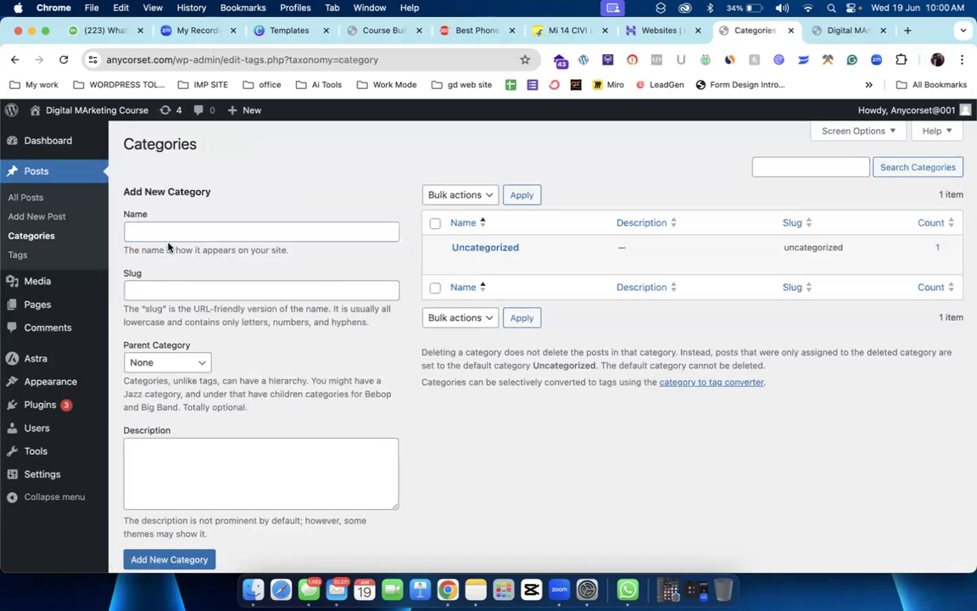
scroll(168, 247, "down", 2)
left_click(150, 175)
type("Mob")
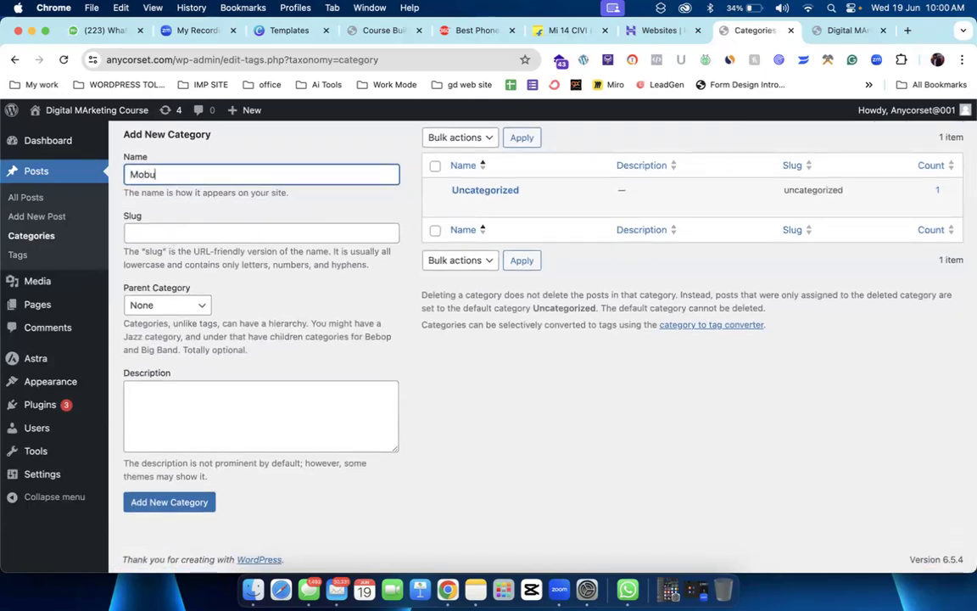
type("ile")
left_click(174, 501)
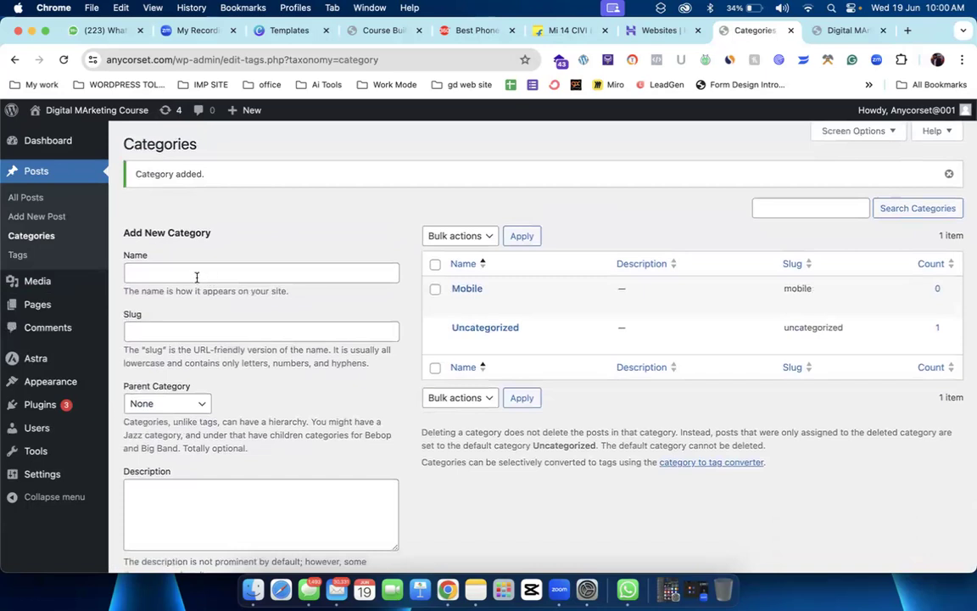
Step: Add a new post category named Laptop
left_click(195, 274)
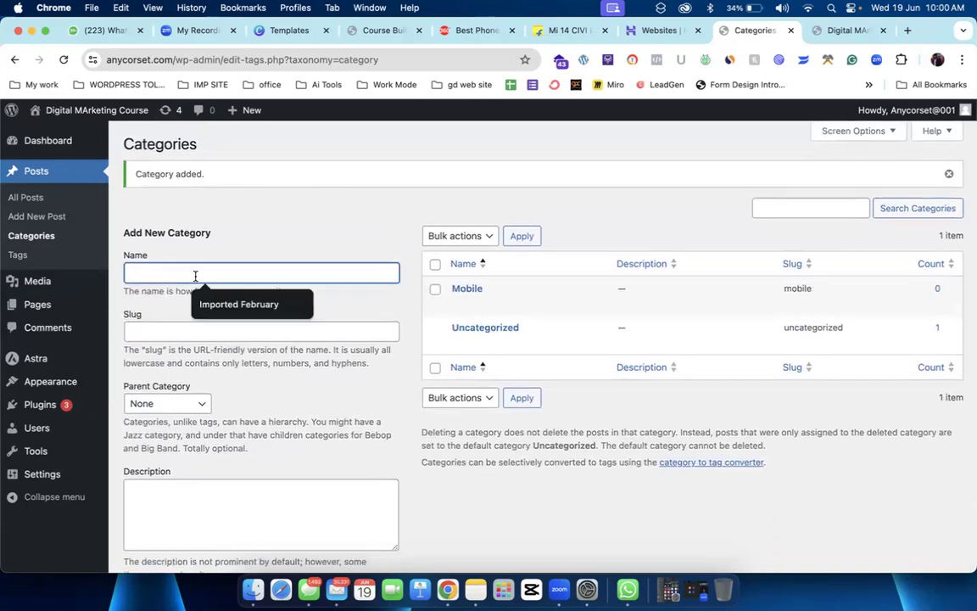
type("LApto")
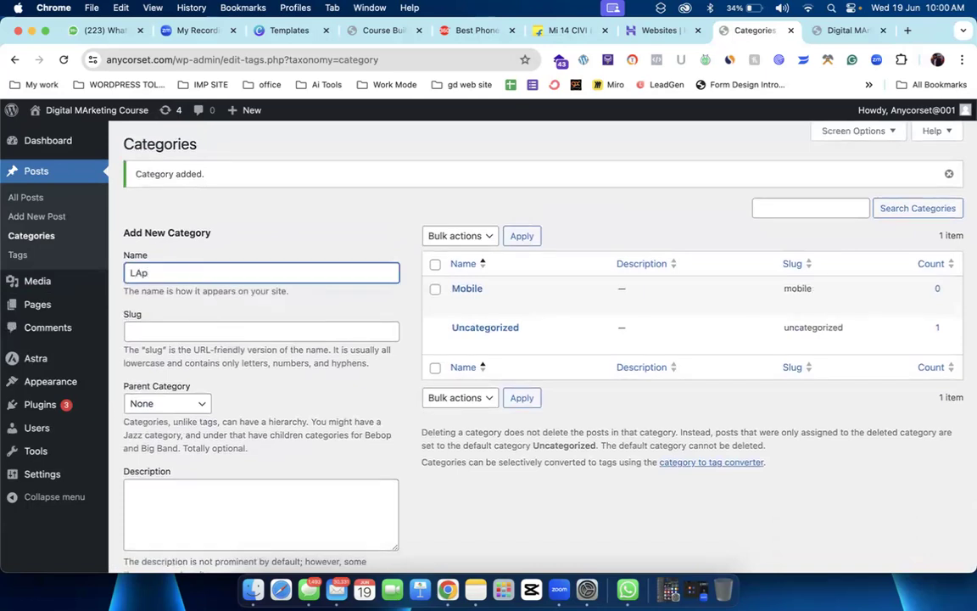
key("BackSpace")
key("BackSpace")
key("BackSpace")
key("BackSpace")
type("aptop")
scroll(160, 349, "down", 3)
left_click(157, 501)
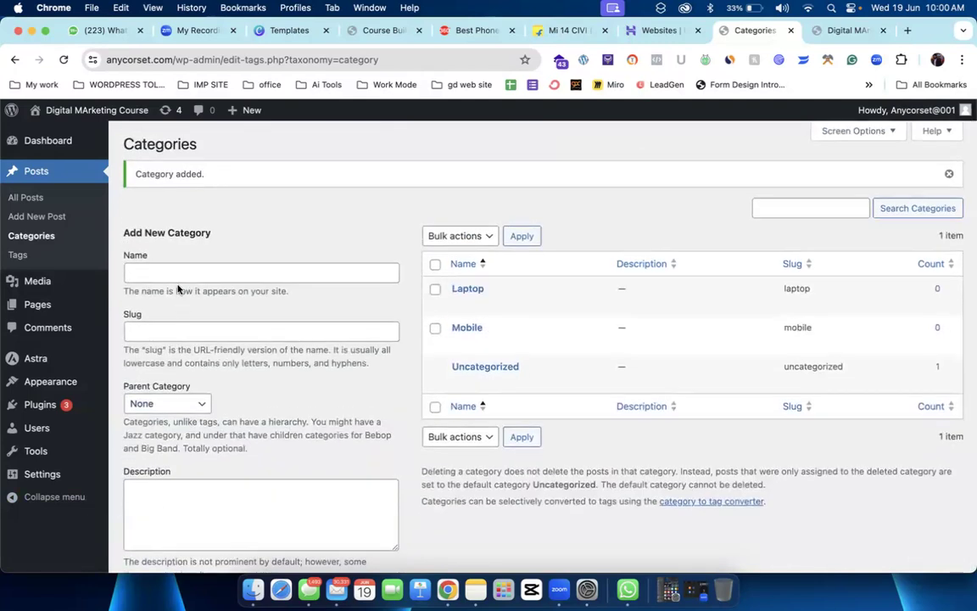
Step: Add a new post category named travel
left_click(149, 273)
type("trave")
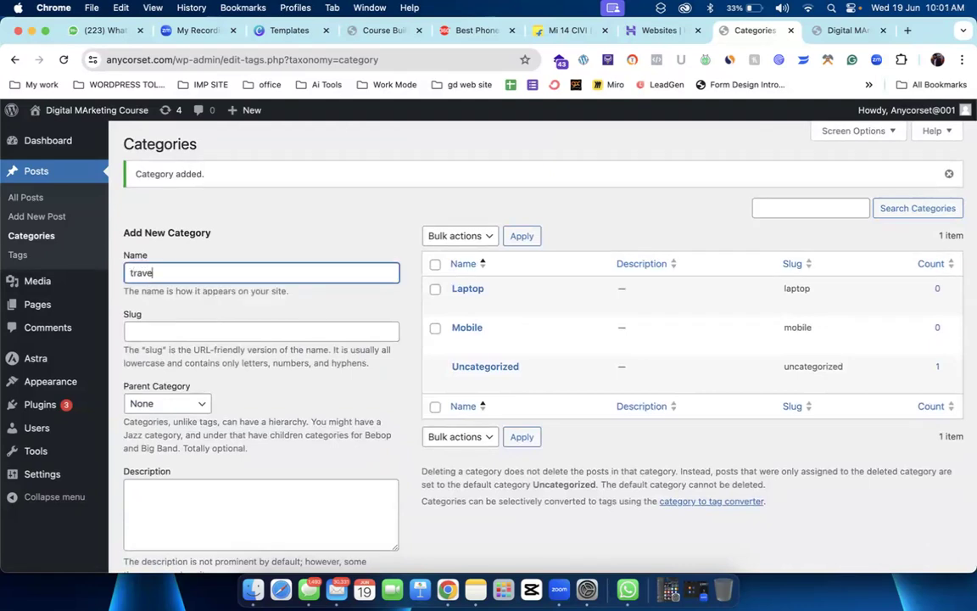
type("l")
scroll(89, 479, "down", 3)
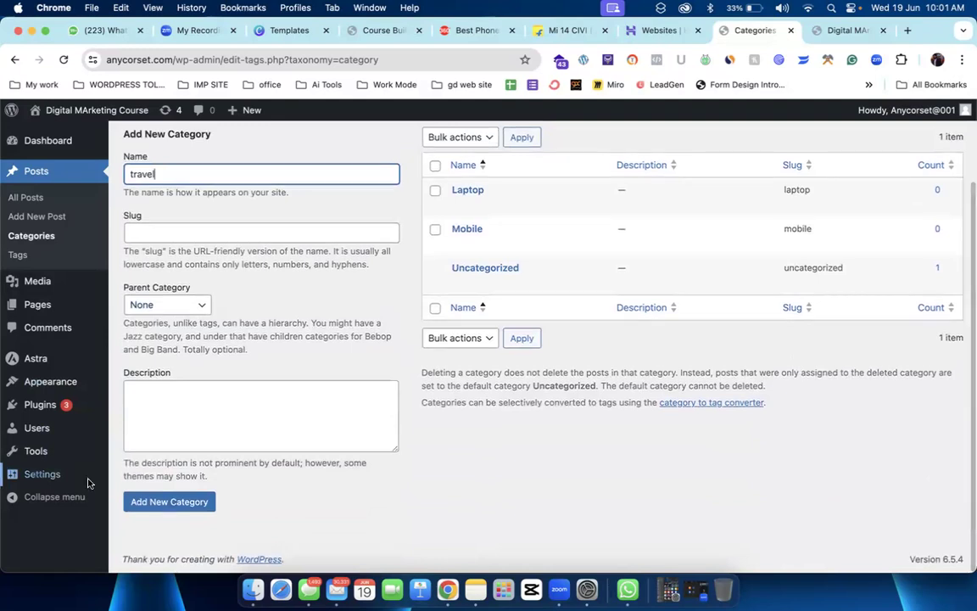
left_click(152, 502)
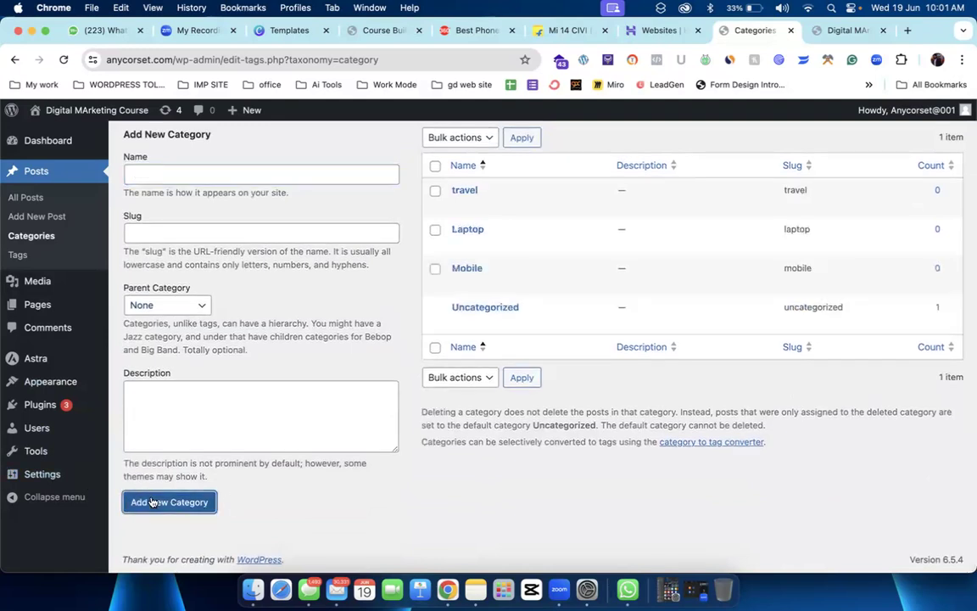
Step: Add a new post category named Food
left_click(252, 175)
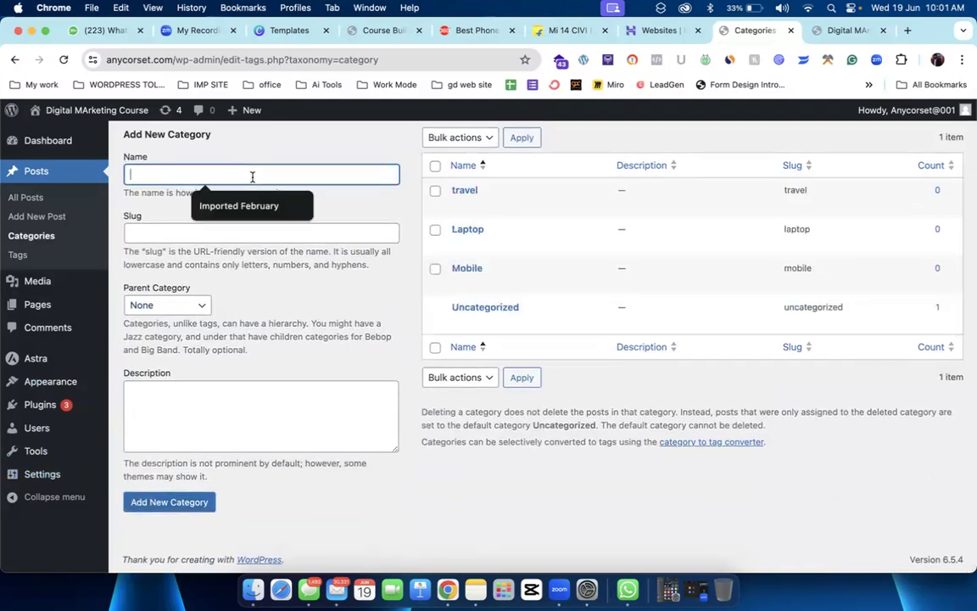
type("Foooo")
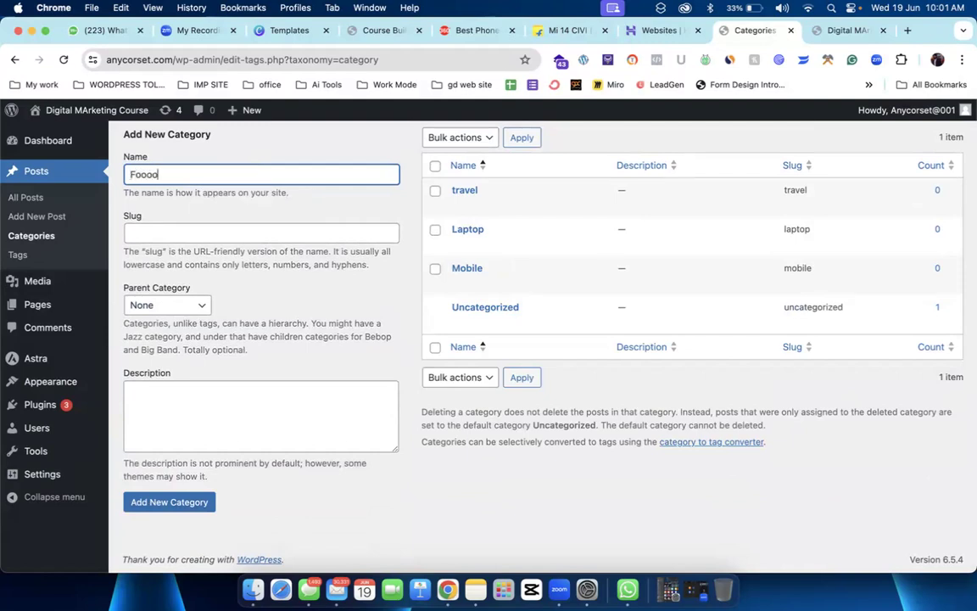
key("BackSpace")
key("BackSpace")
key("BackSpace")
type("od")
left_click(182, 504)
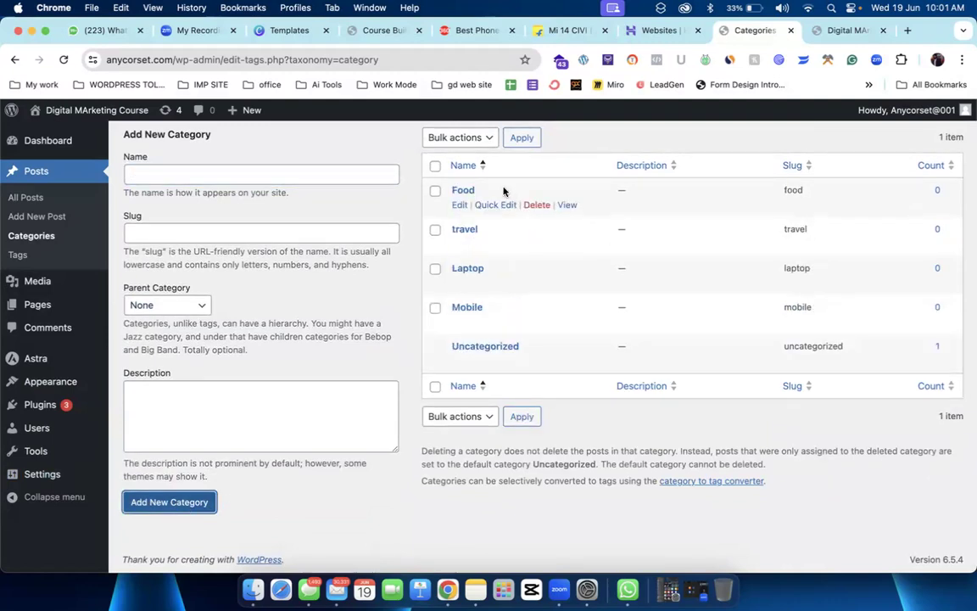
Step: Reload the live anycorset.com homepage to check whether the new categories show in its navigation
left_click(838, 30)
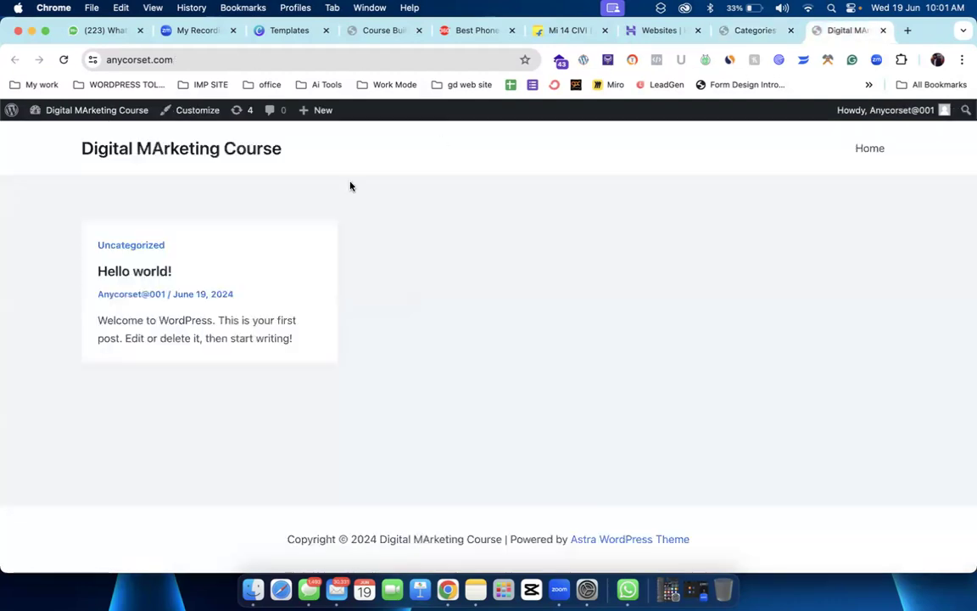
left_click(64, 61)
left_click(63, 60)
left_click(65, 67)
Step: Create a navigation menu named Main Menu in the dashboard and assign it to the Primary Menu location
left_click(750, 31)
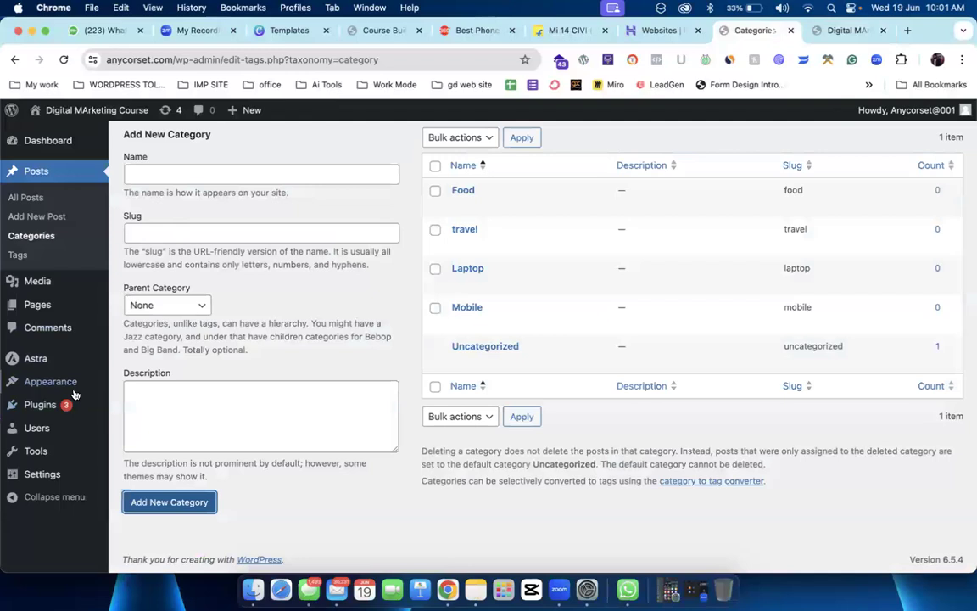
mouse_move(59, 381)
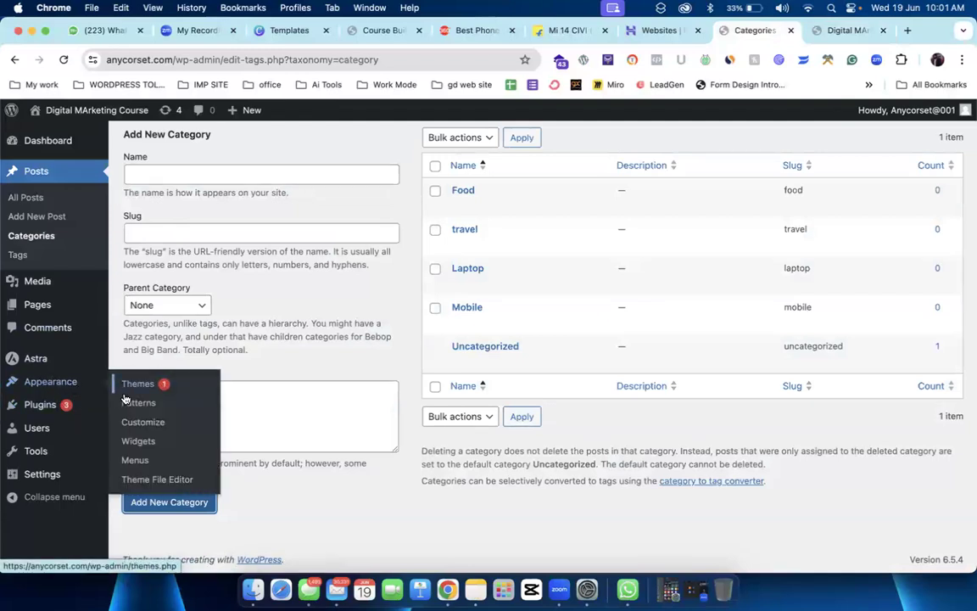
left_click(133, 460)
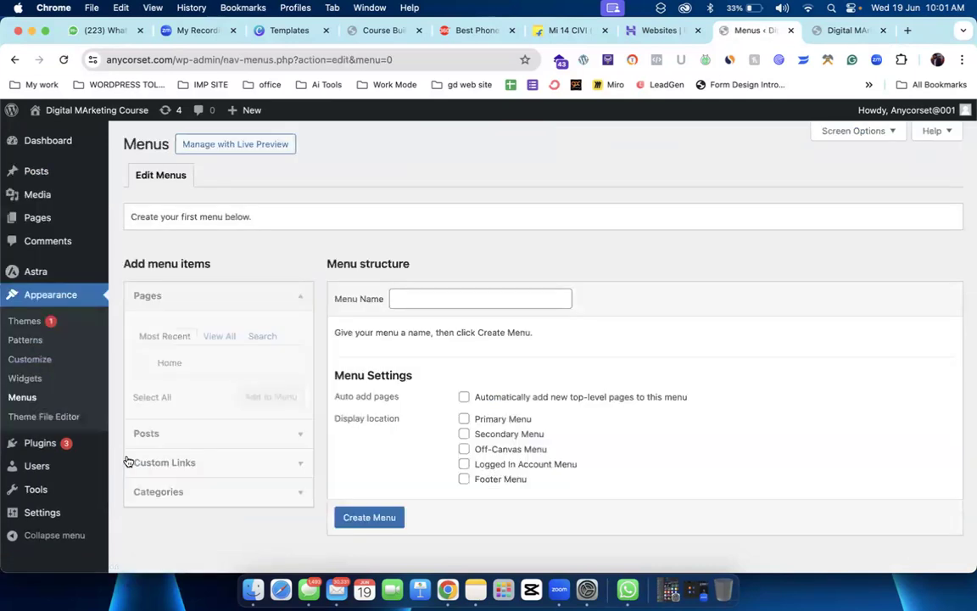
left_click(427, 302)
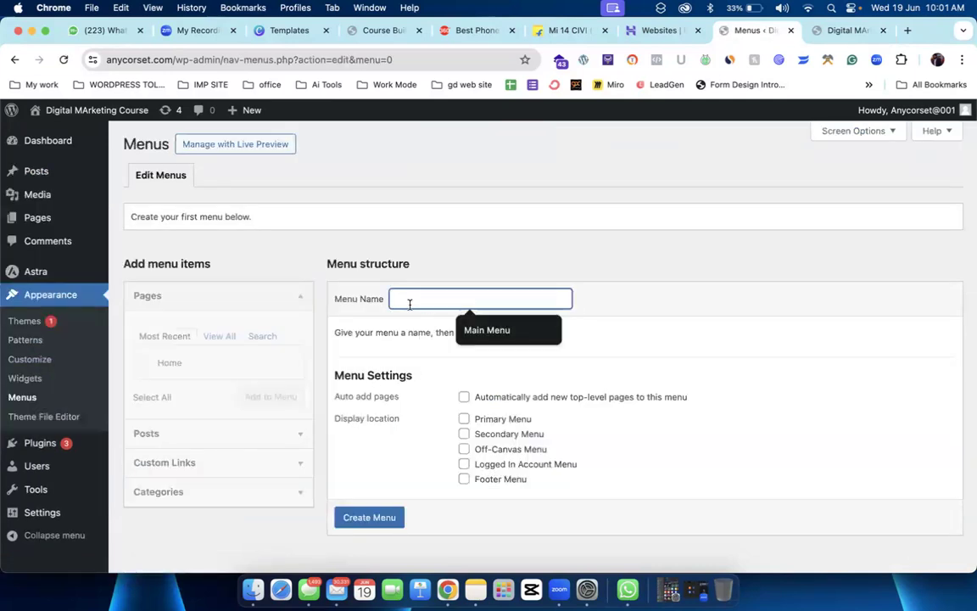
left_click(499, 331)
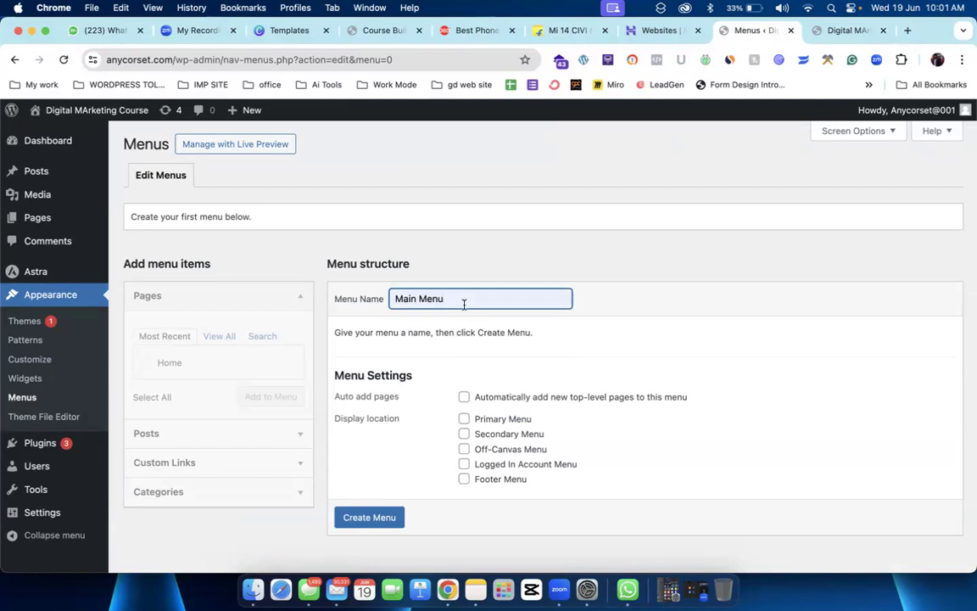
left_click(464, 419)
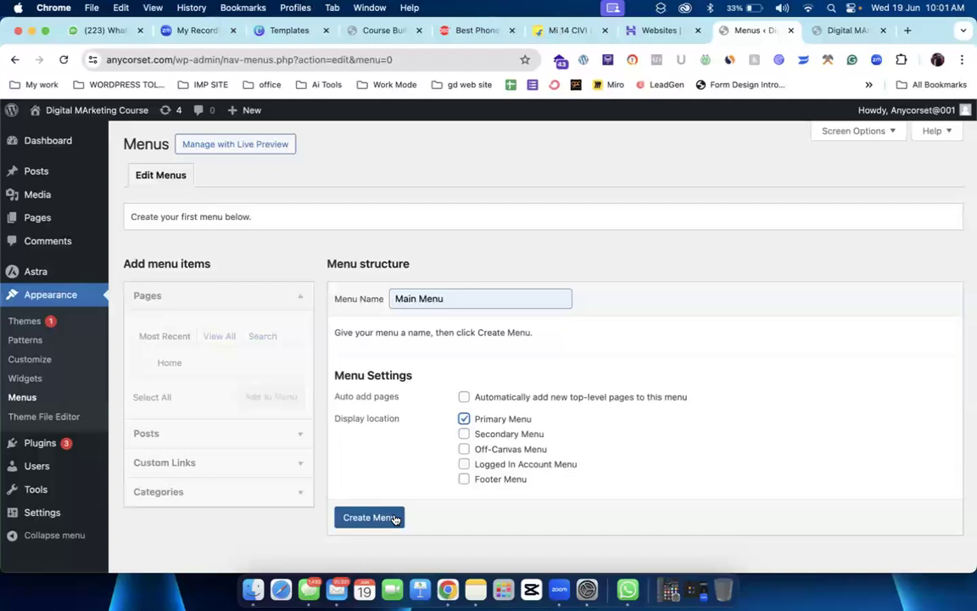
left_click(394, 519)
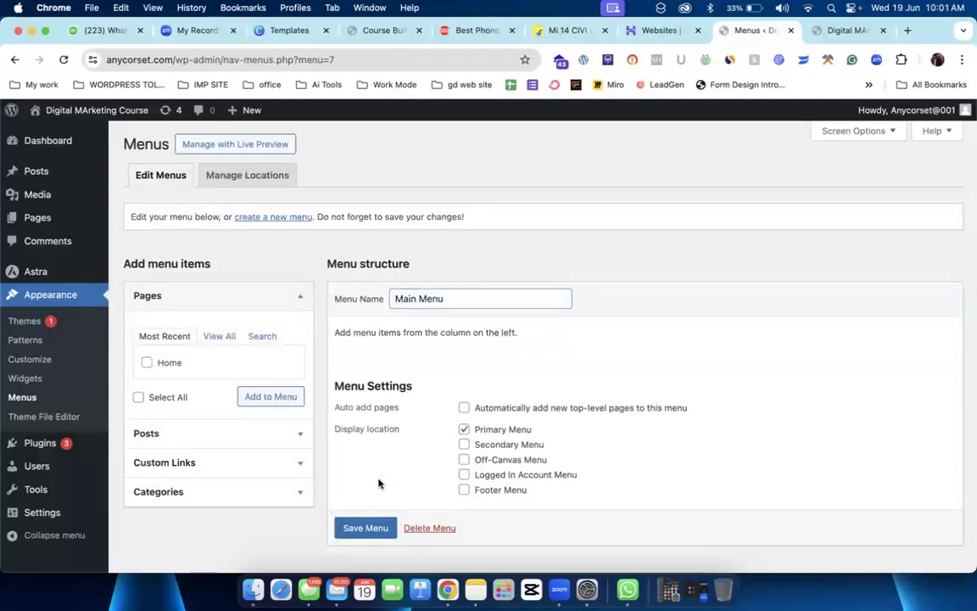
Step: Add the Home page and the Food, Laptop, Mobile and travel categories to Main Menu and save it
left_click(147, 364)
left_click(272, 397)
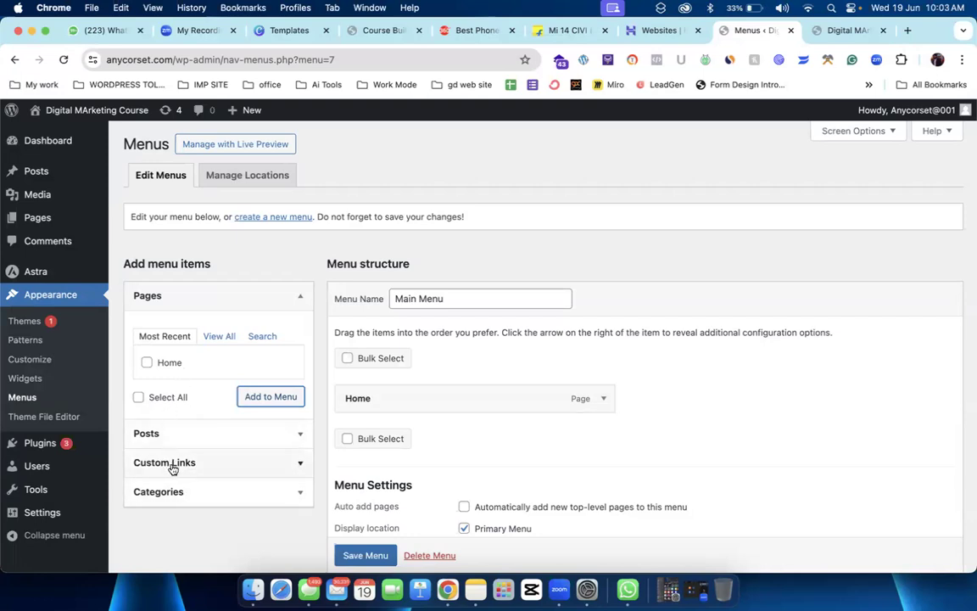
scroll(173, 470, "down", 2)
left_click(179, 433)
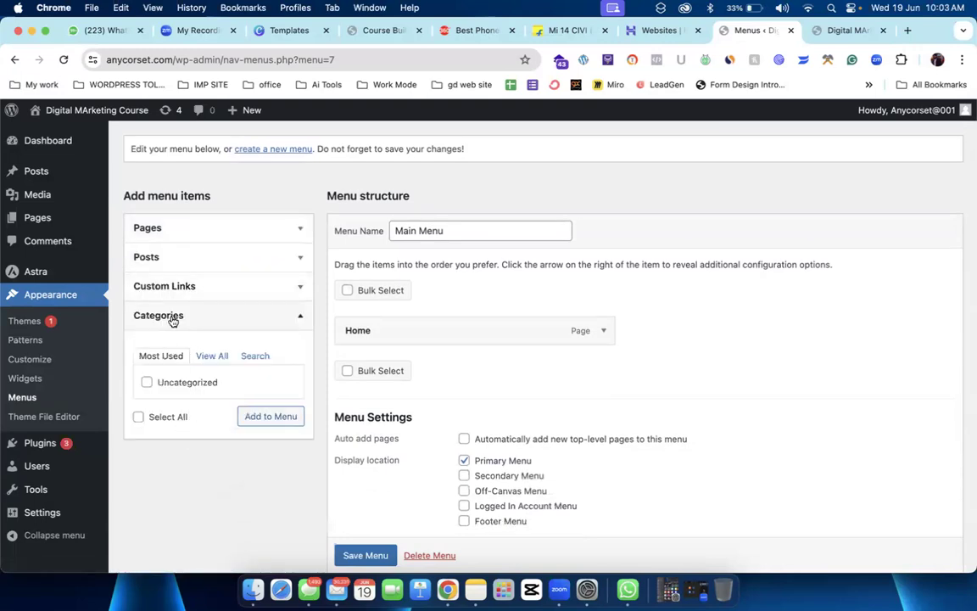
left_click(209, 356)
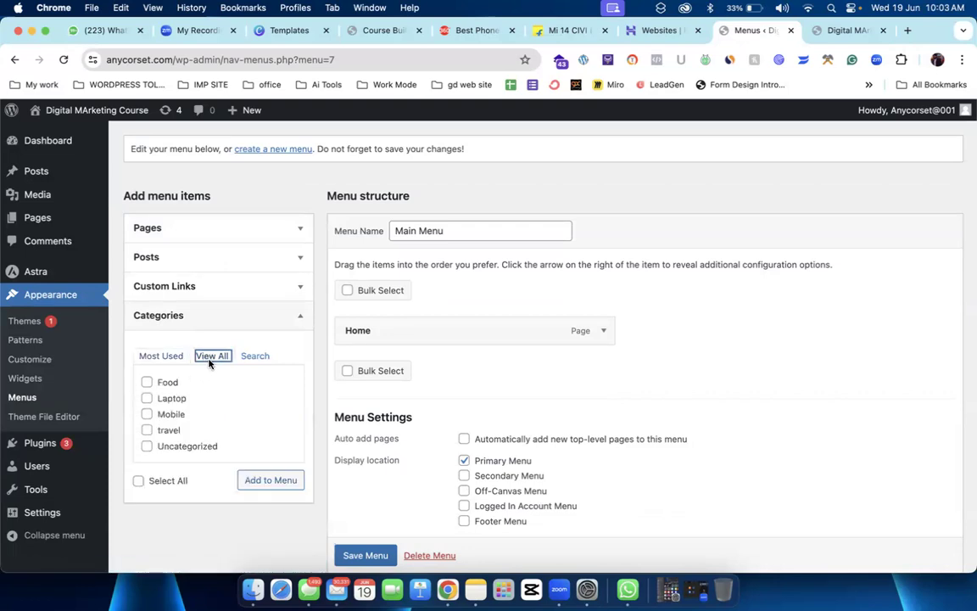
left_click(147, 383)
left_click(147, 398)
left_click(147, 414)
left_click(146, 431)
left_click(255, 480)
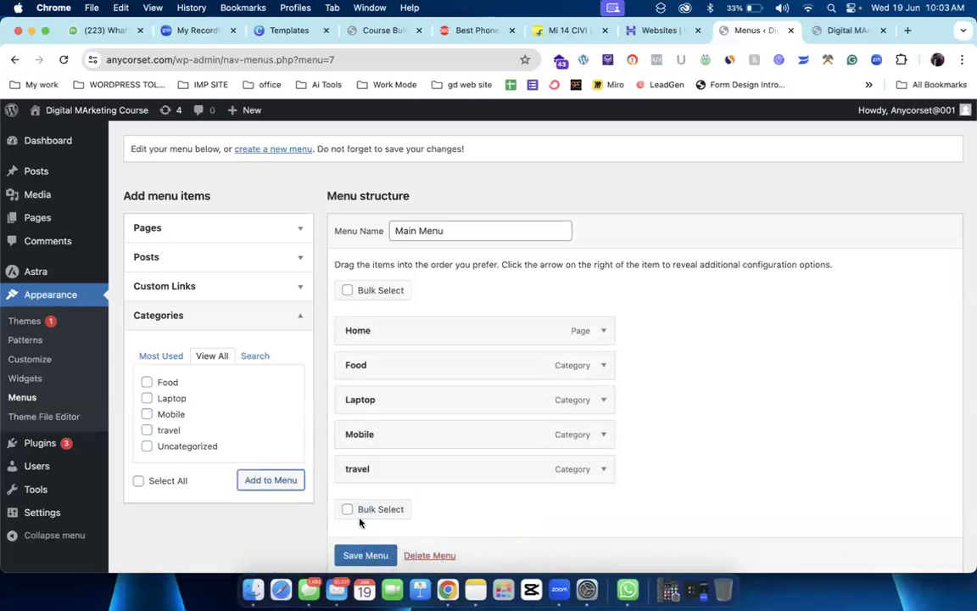
scroll(362, 522, "down", 2)
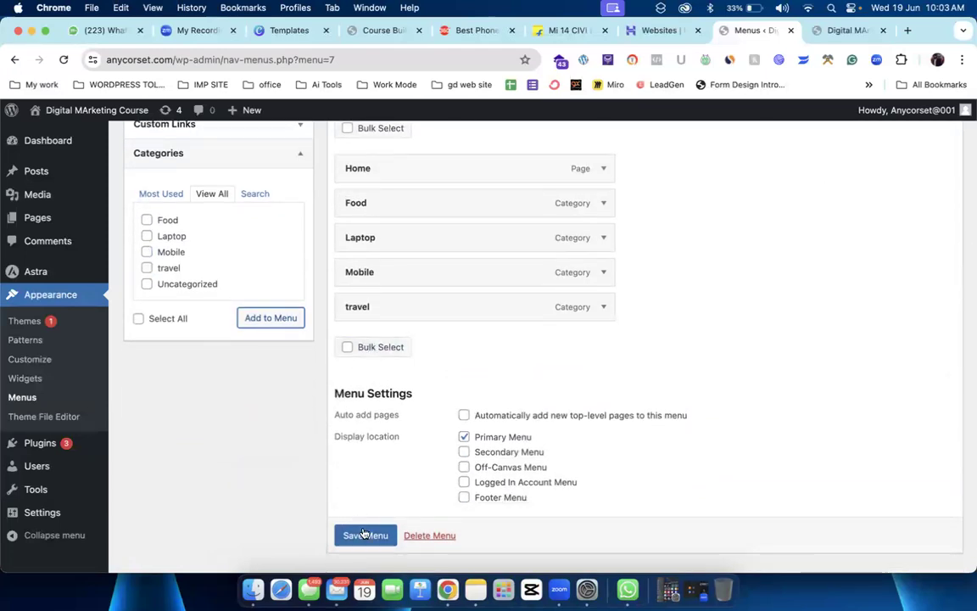
left_click(360, 532)
scroll(367, 538, "down", 1)
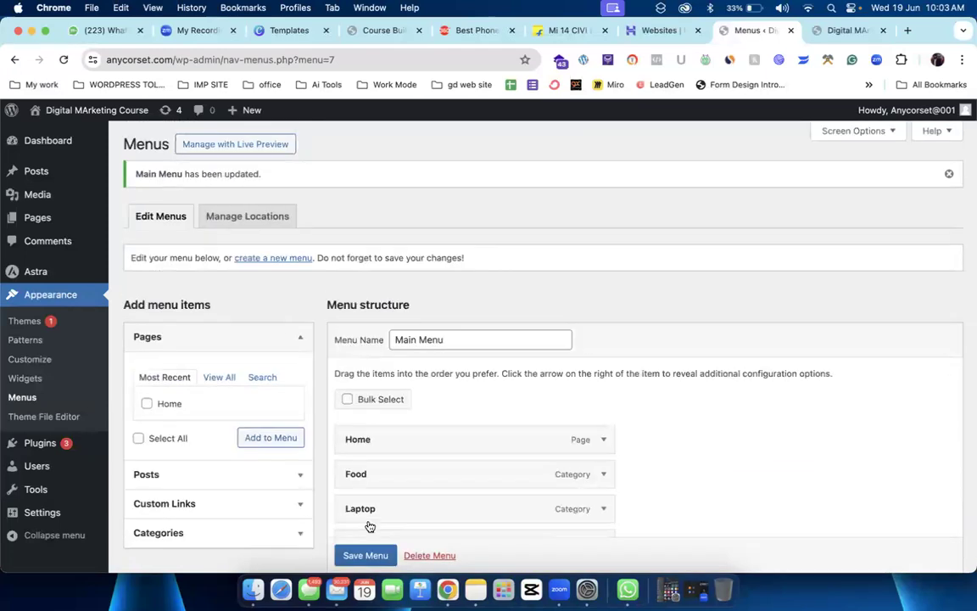
Step: Reload the live homepage to check the saved menu in the site header
left_click(809, 9)
left_click(848, 29)
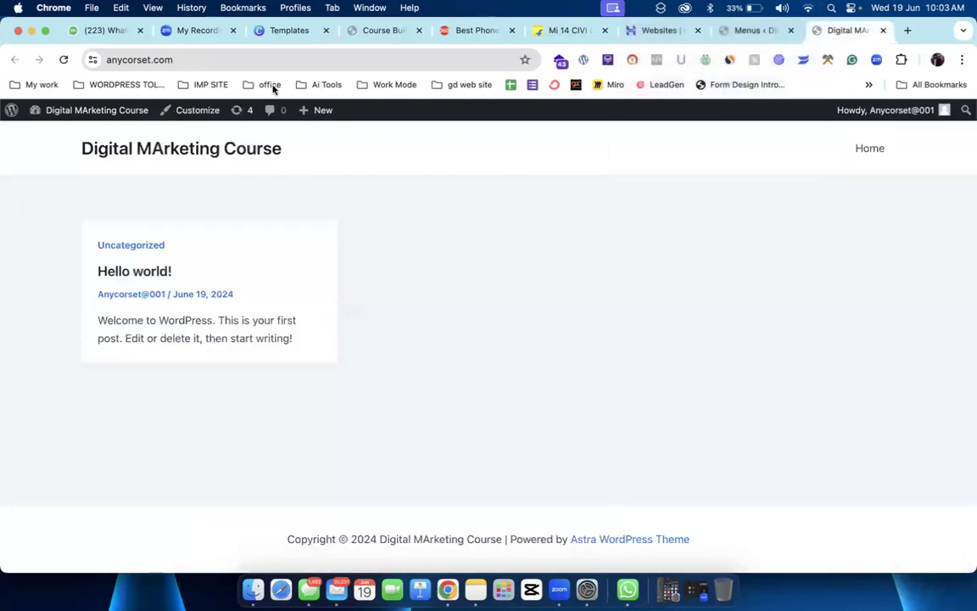
left_click(62, 60)
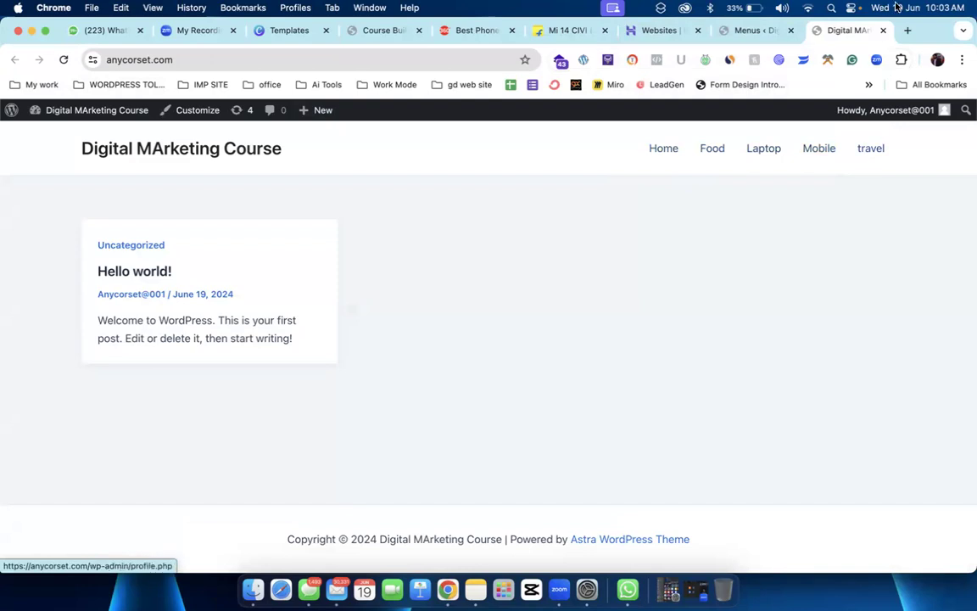
Step: Close the live site preview and switch to the Hostinger websites list
left_click(883, 32)
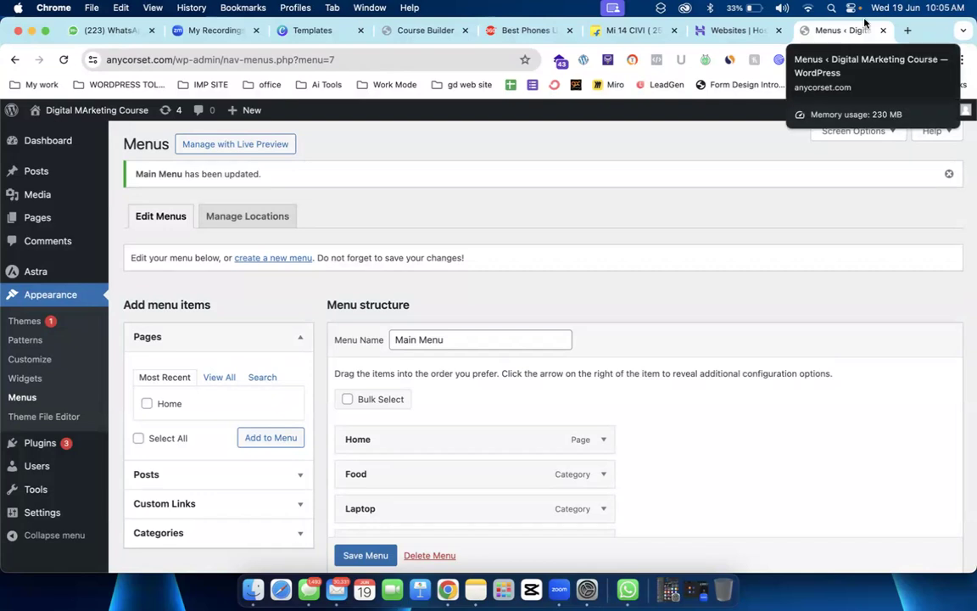
left_click(737, 31)
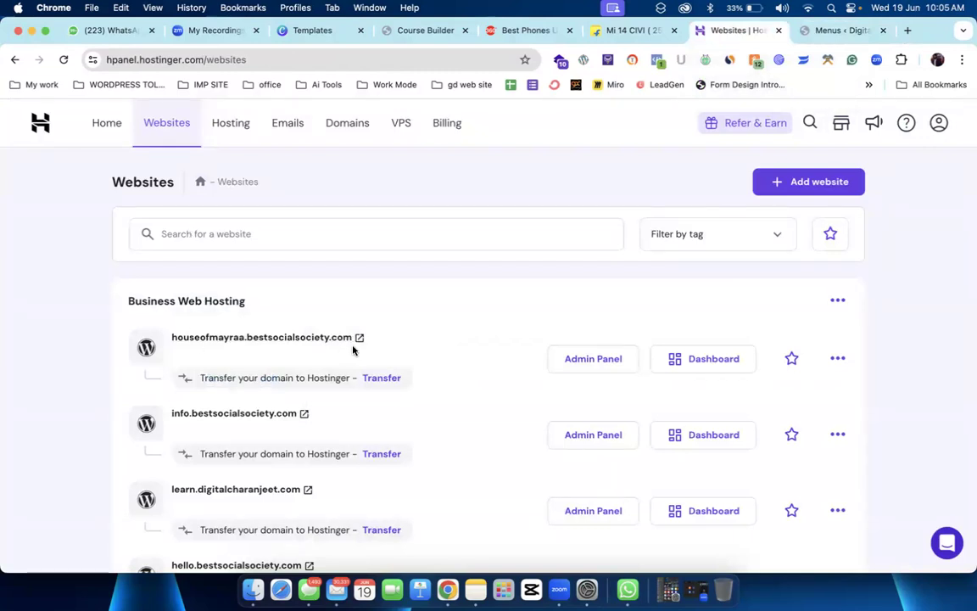
Step: Return to the Main Menu editor in the WordPress dashboard and open the live site in a separate browser tab
left_click(813, 37)
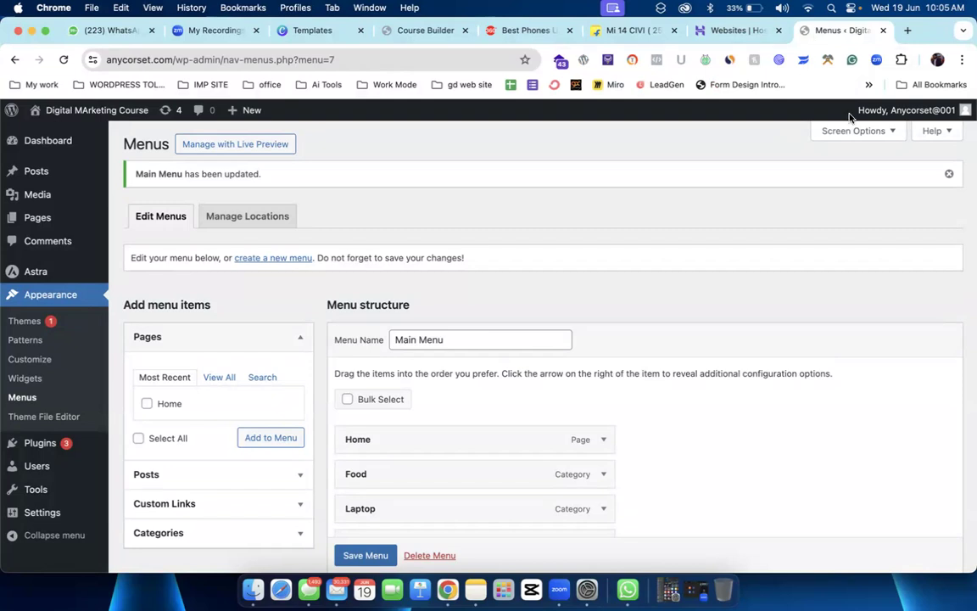
scroll(901, 204, "down", 3)
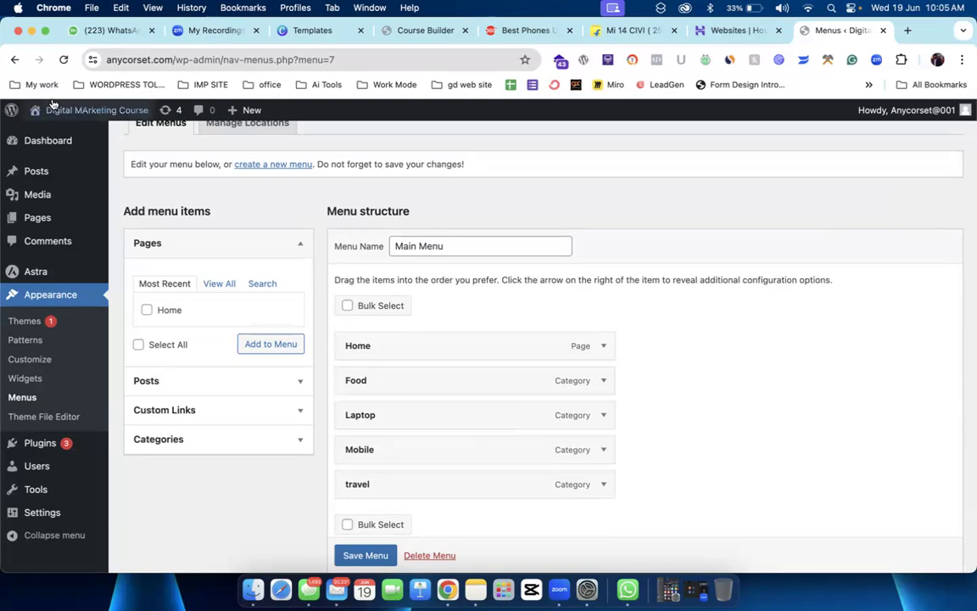
mouse_move(64, 112)
left_click(77, 135, "super")
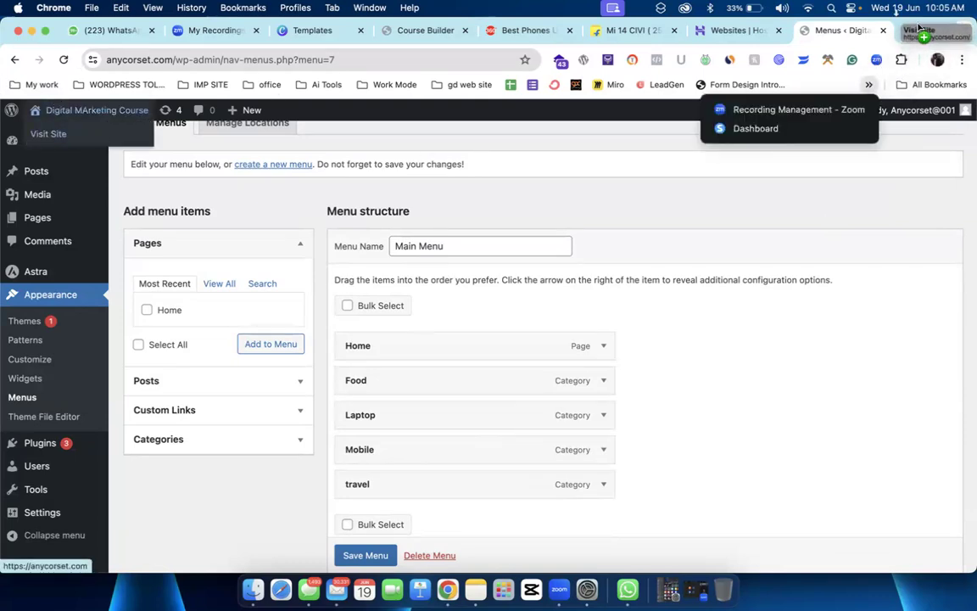
left_click(848, 30)
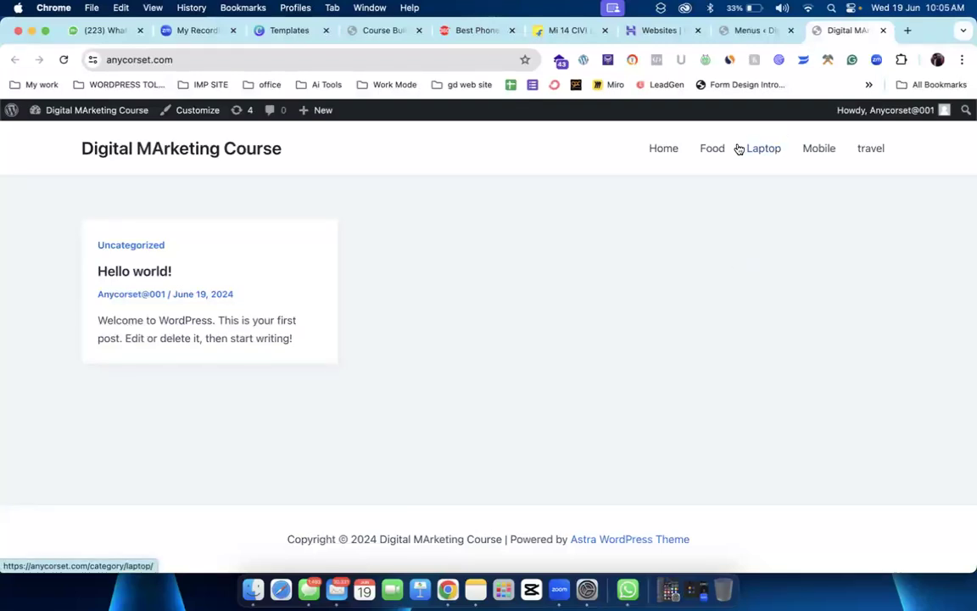
Step: Test the live header navigation by visiting the Food, Laptop, Mobile, travel and Home pages
left_click(697, 151)
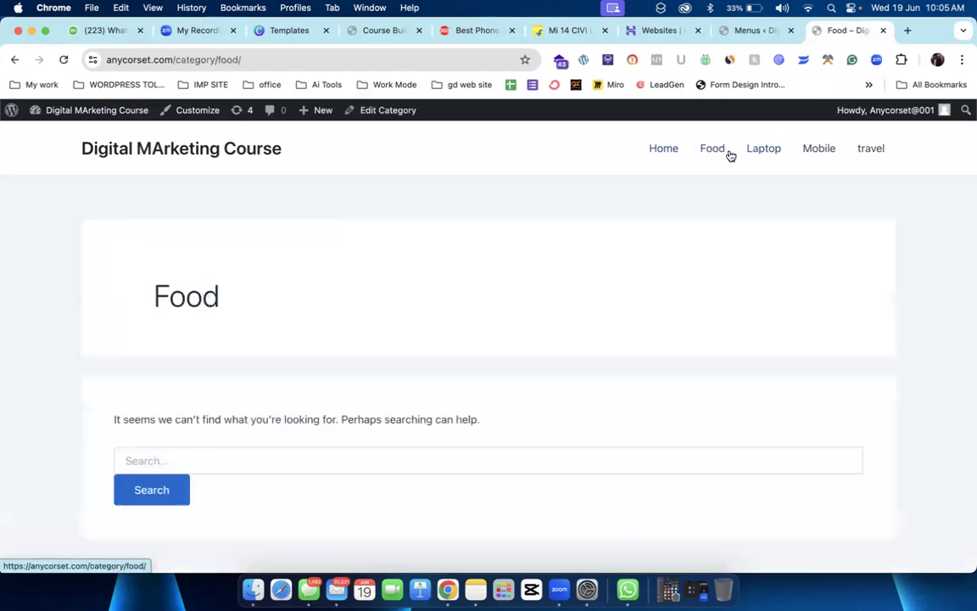
left_click(762, 155)
left_click(816, 162)
left_click(871, 157)
left_click(657, 148)
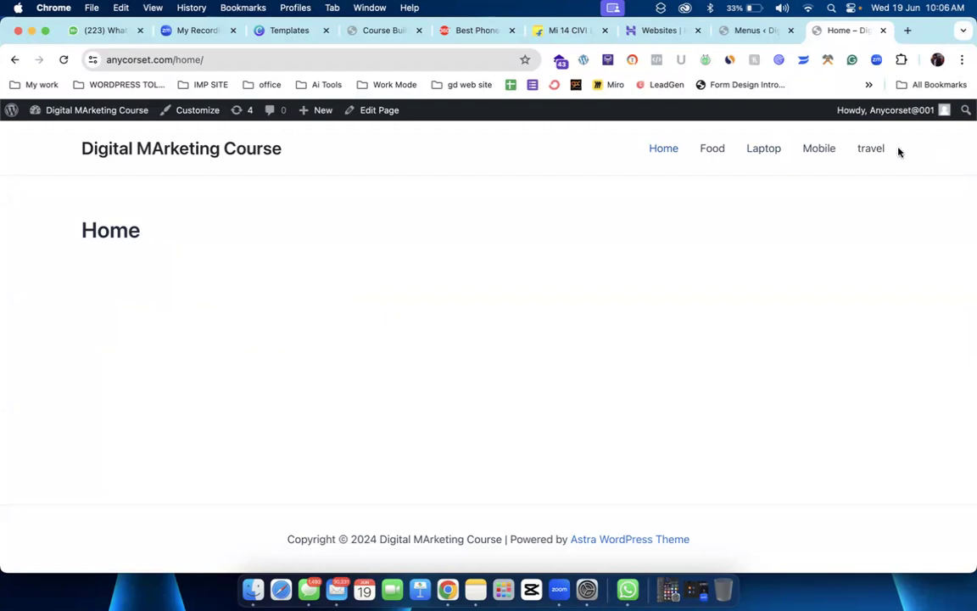
Step: Return to the WordPress dashboard and start a new blog post
left_click(749, 31)
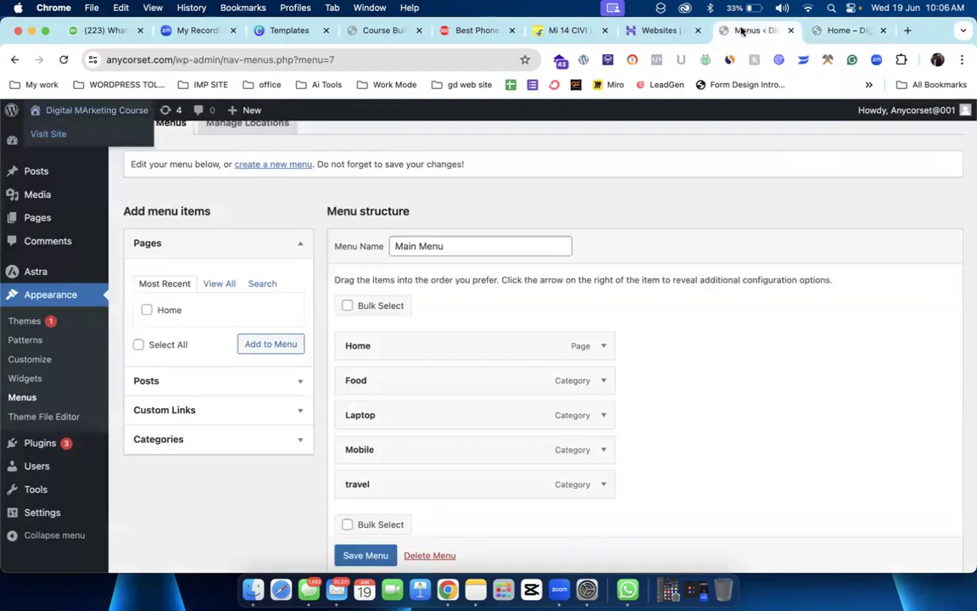
mouse_move(23, 166)
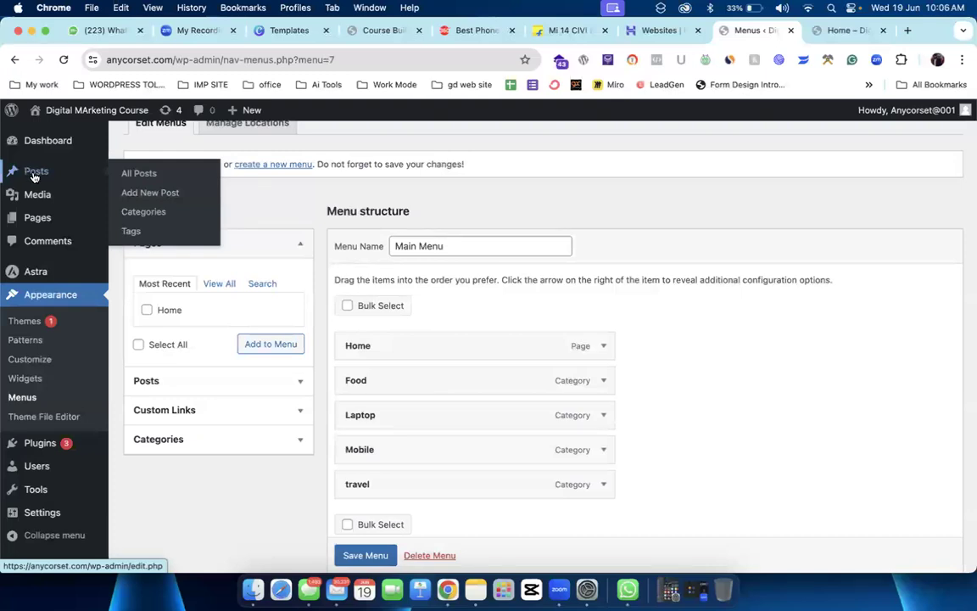
left_click(148, 195)
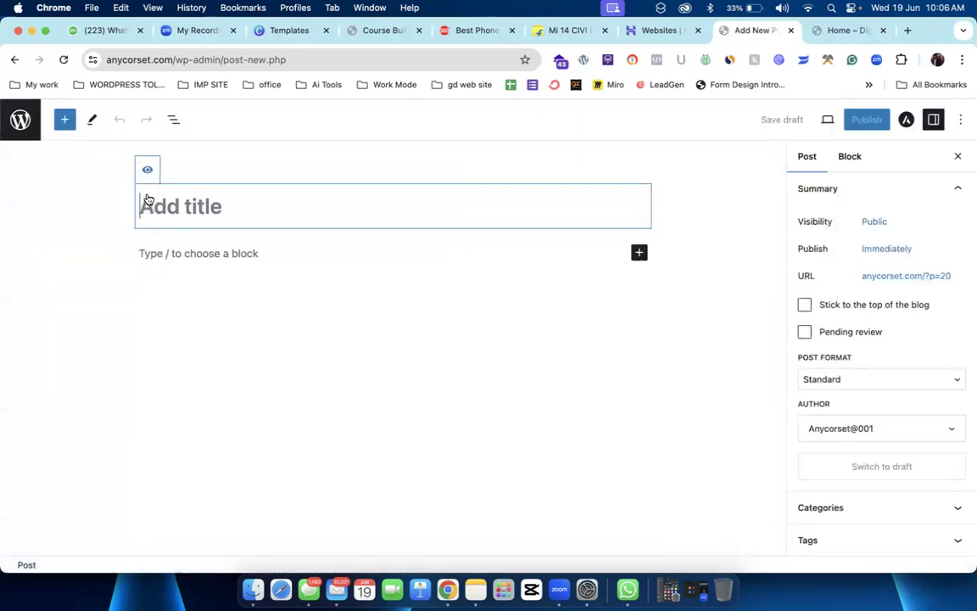
Step: Browse the Gadgets360 article on best phones under 20000, view its Paisabazaar personal loan ad and close the ad page
left_click(478, 27)
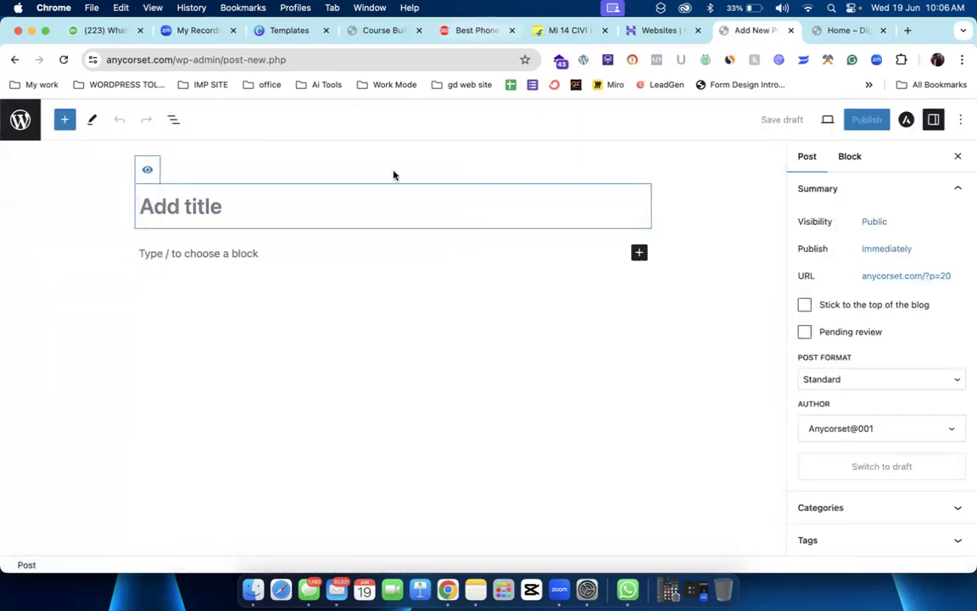
scroll(310, 305, "down", 5)
scroll(309, 306, "down", 15)
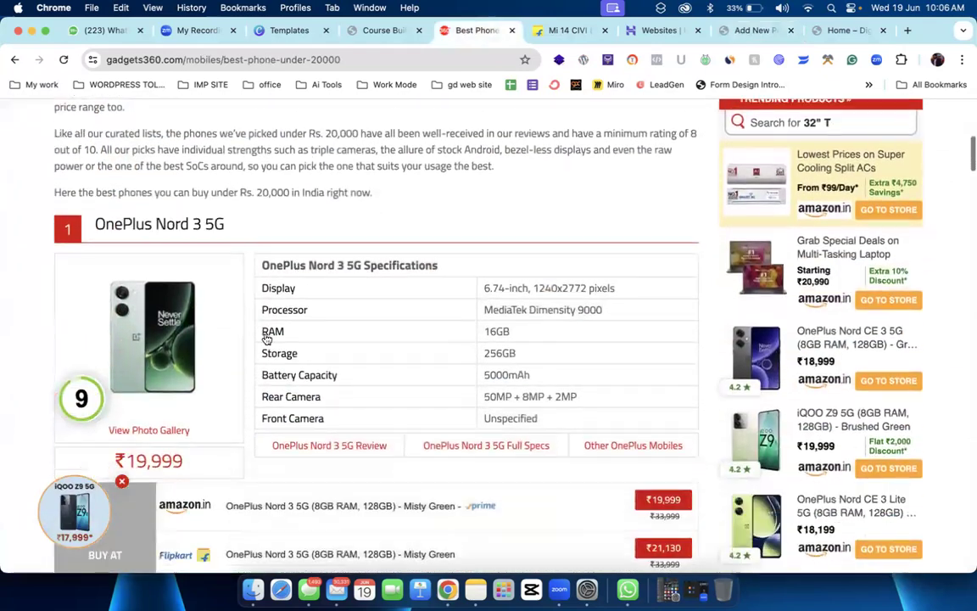
scroll(255, 360, "down", 10)
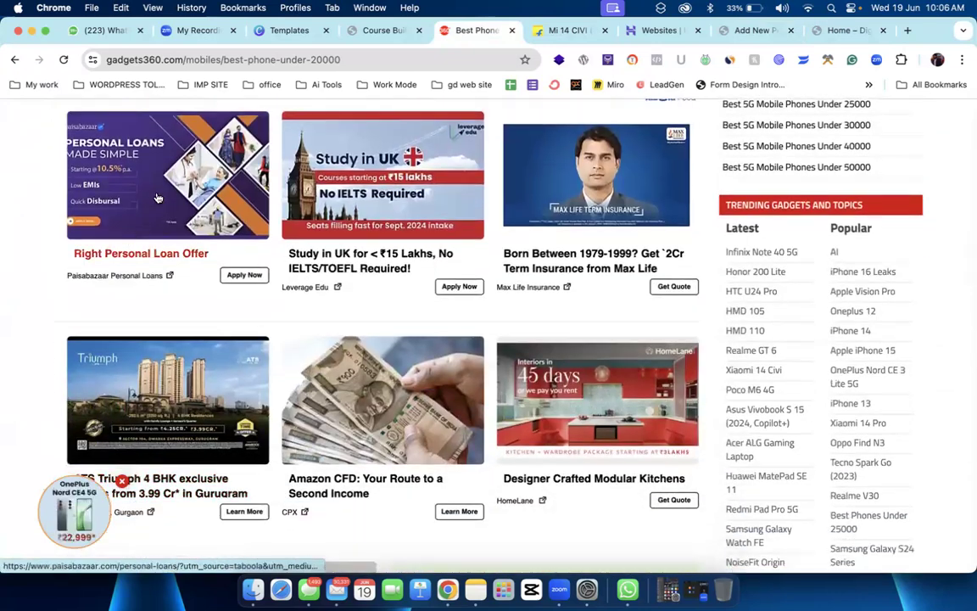
left_click(156, 197)
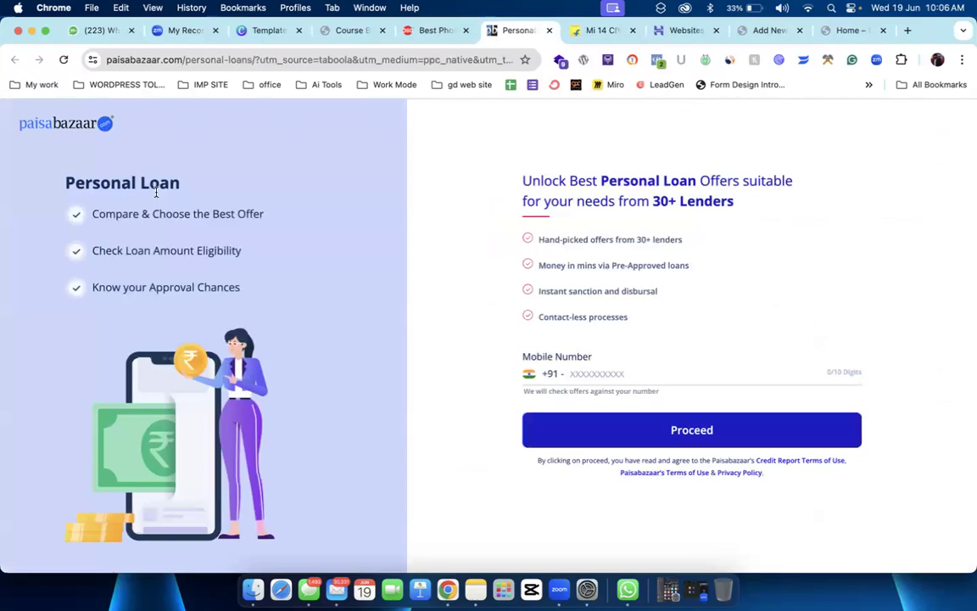
left_click(547, 30)
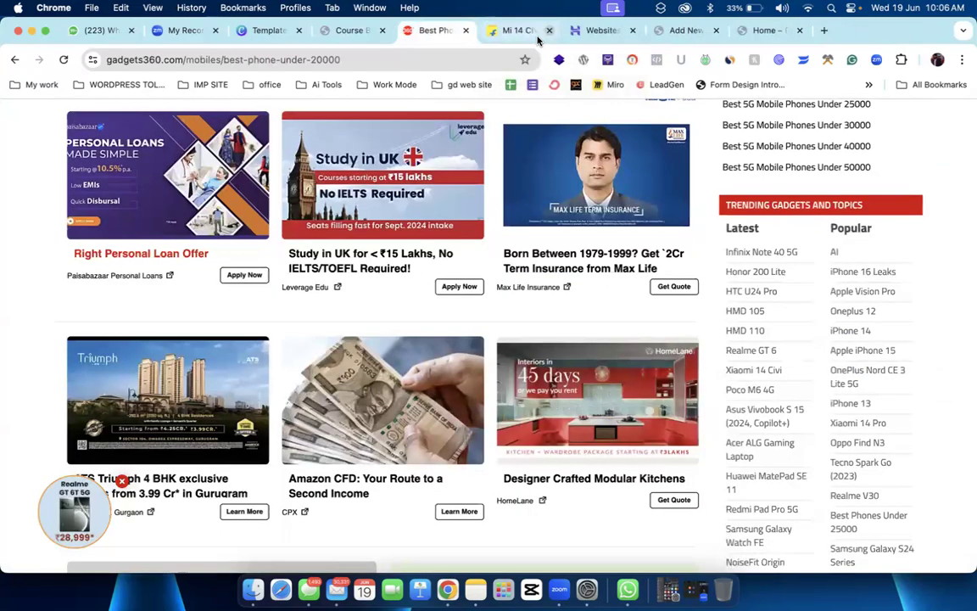
Step: View the HelpAge India ad further down the Gadgets360 article and close the donation page
scroll(432, 346, "down", 10)
scroll(432, 346, "down", 5)
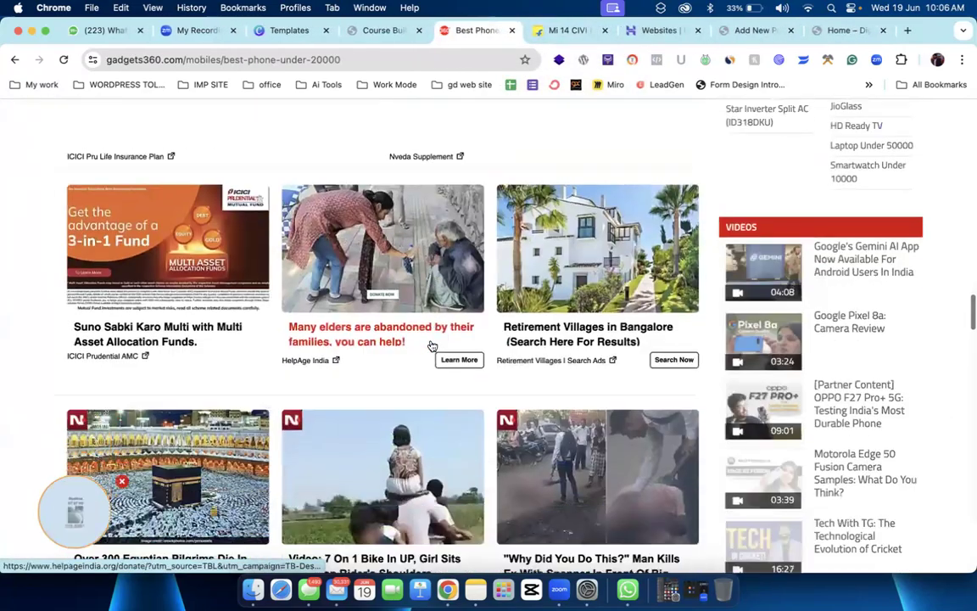
scroll(387, 249, "up", 2)
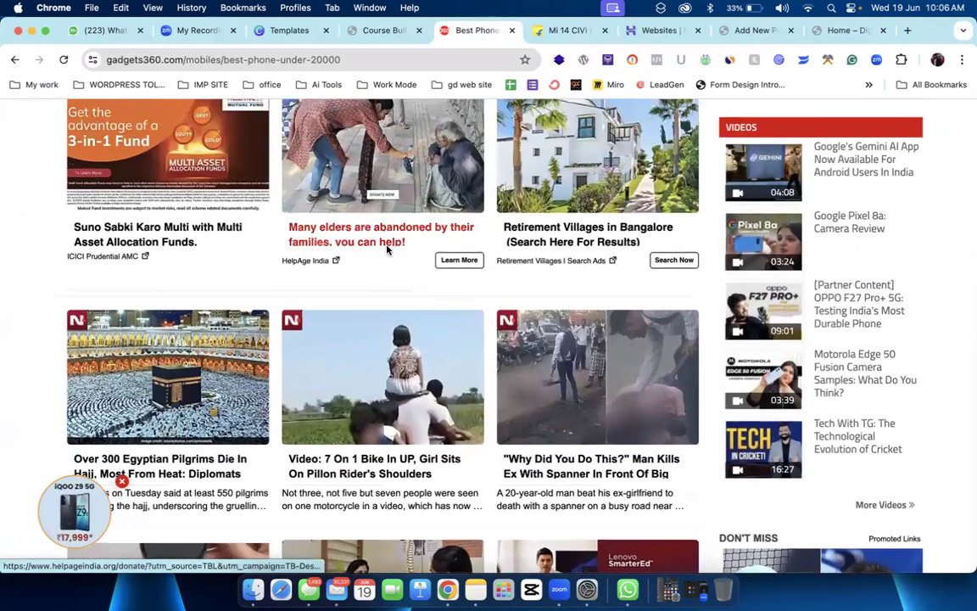
left_click(387, 246)
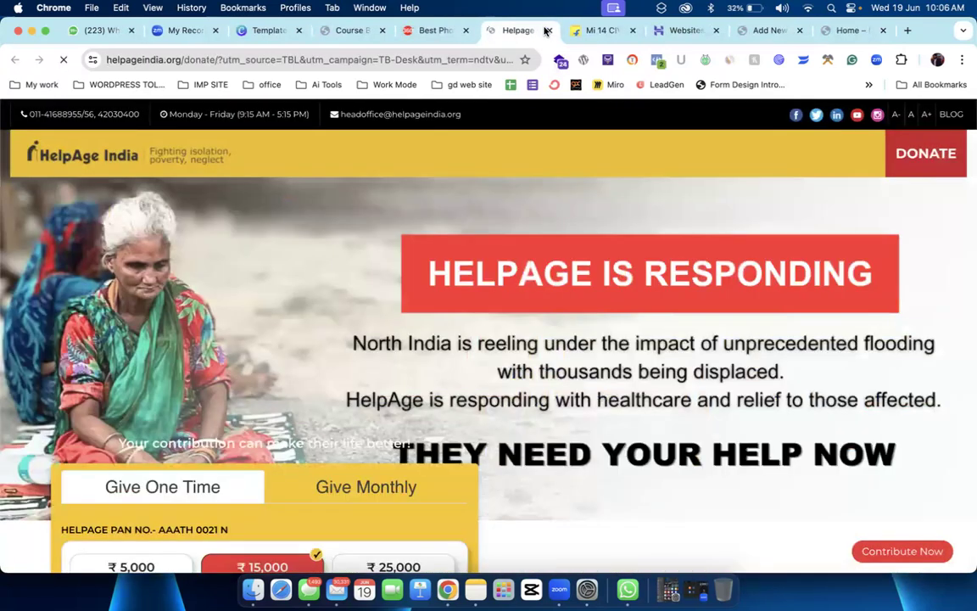
key("super+w")
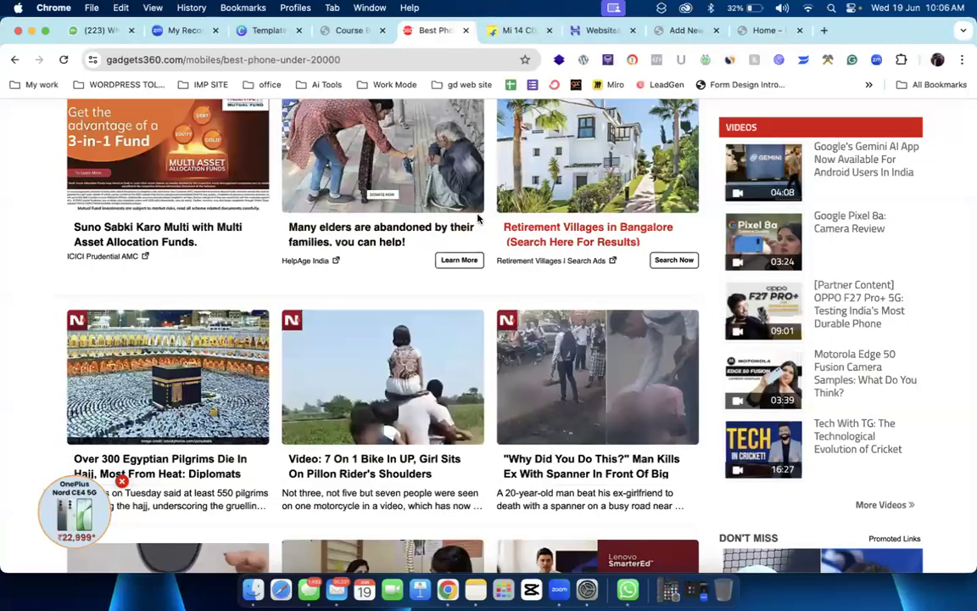
Step: Open the Gadgets360 Guide section and go to its Best Smartphones of 2023 article
scroll(477, 219, "down", 10)
scroll(192, 345, "up", 15)
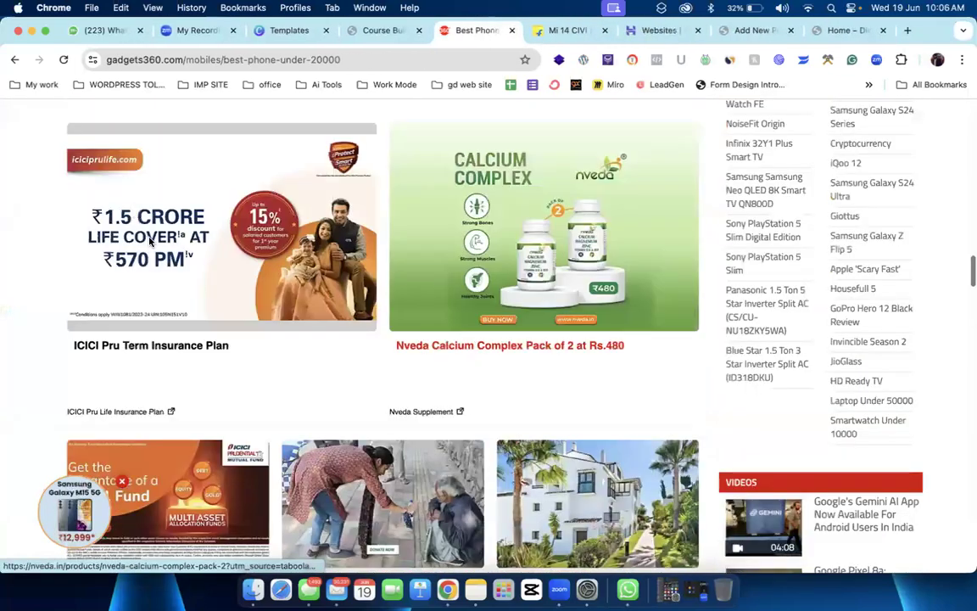
scroll(150, 241, "up", 20)
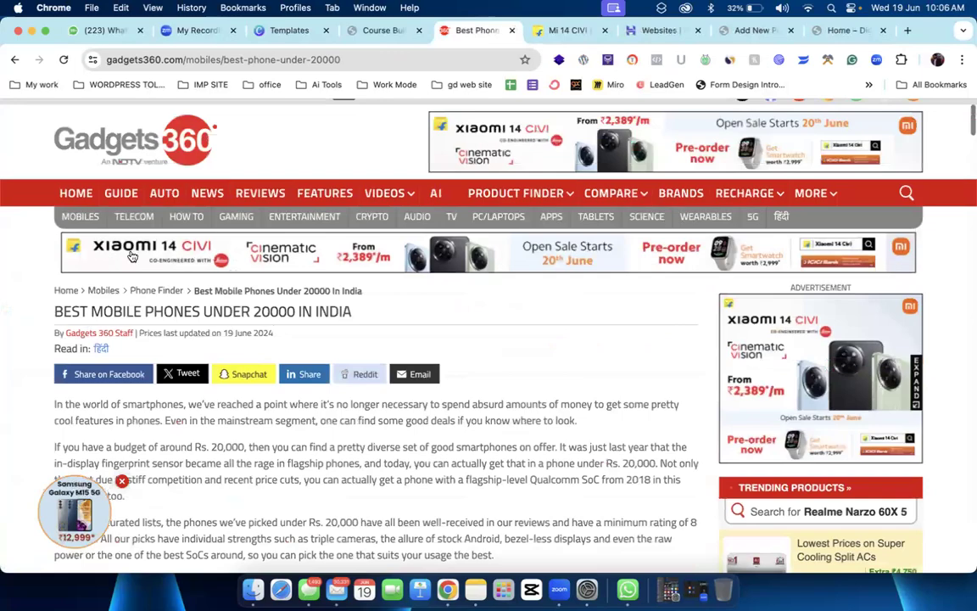
scroll(132, 257, "up", 5)
left_click(122, 254)
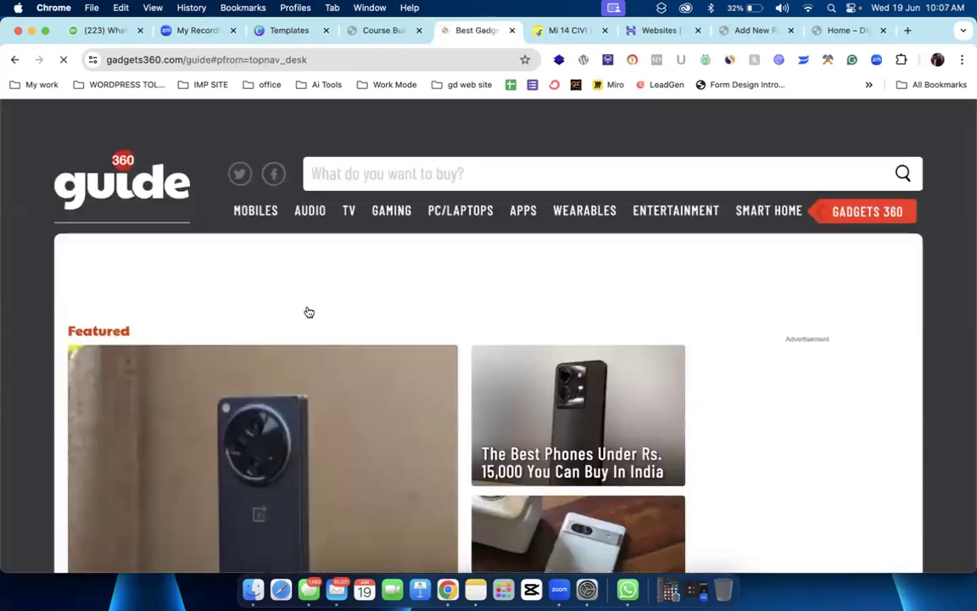
left_click(281, 321)
scroll(282, 322, "down", 2)
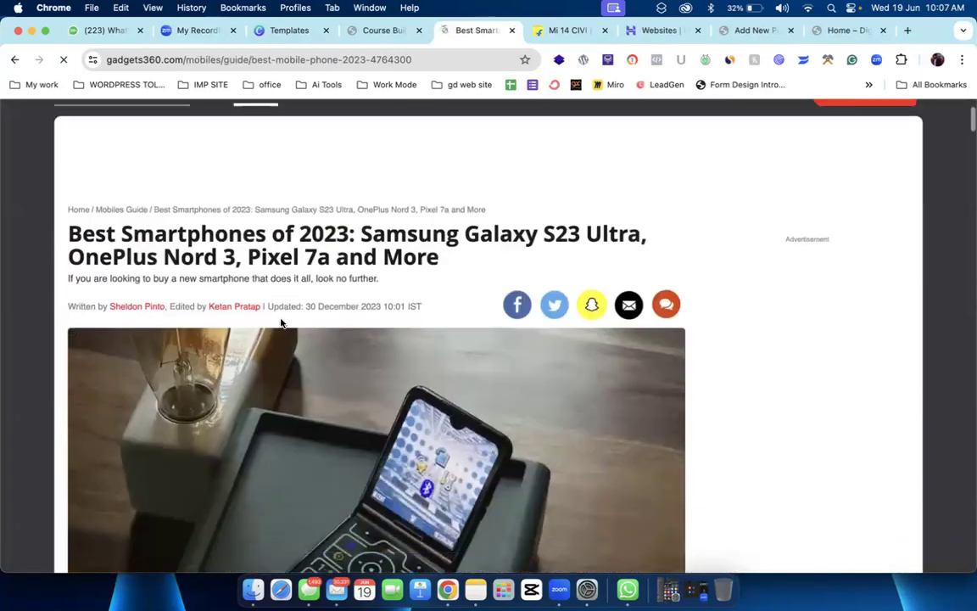
Step: Copy the headline "Best Smartphones of 2023: Samsung Galaxy S23 Ultra, OnePlus Nord 3, Pixel 7a and More" into the new post's title
left_click_drag(446, 225, 64, 212)
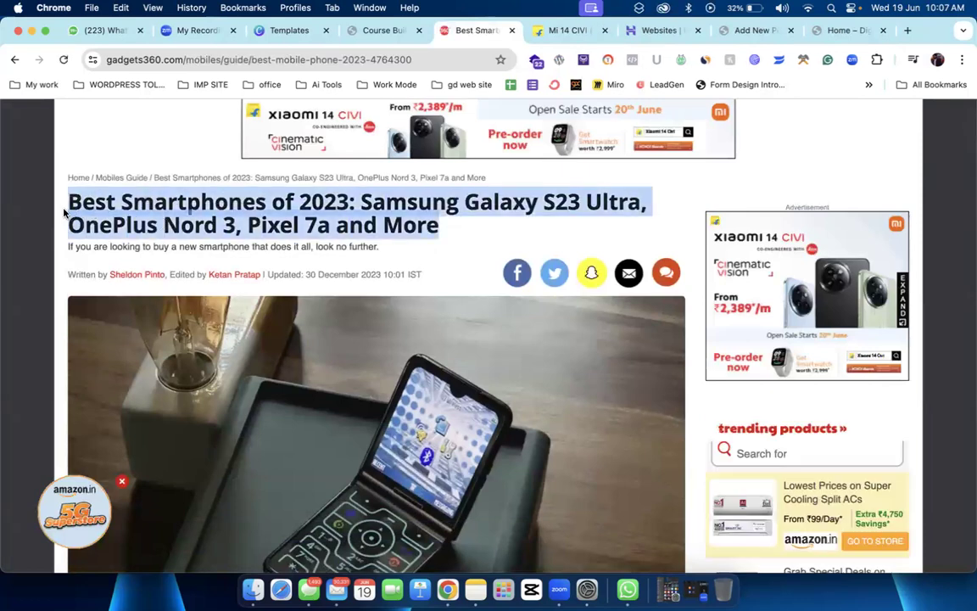
key("super+c")
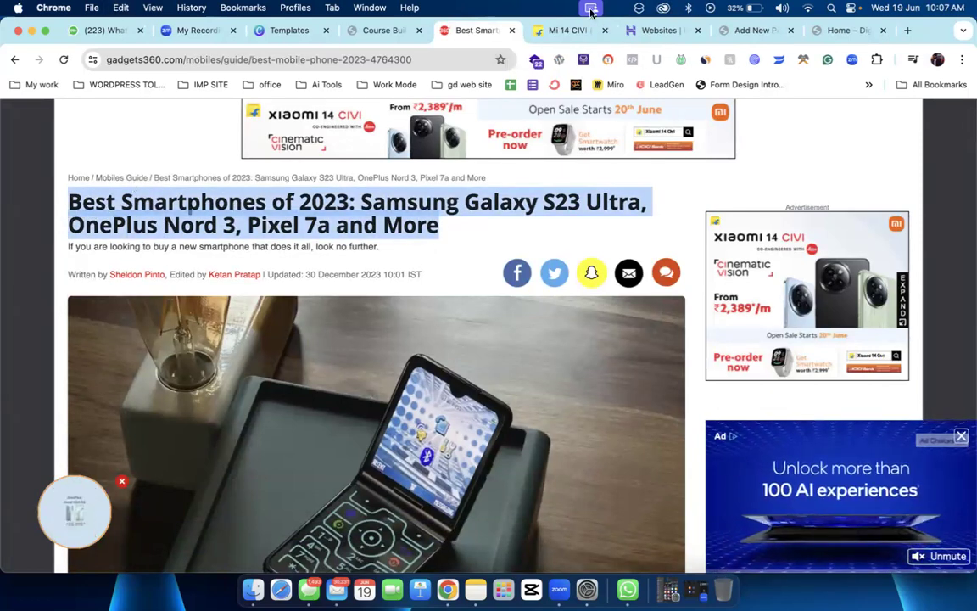
left_click(755, 30)
left_click(256, 215)
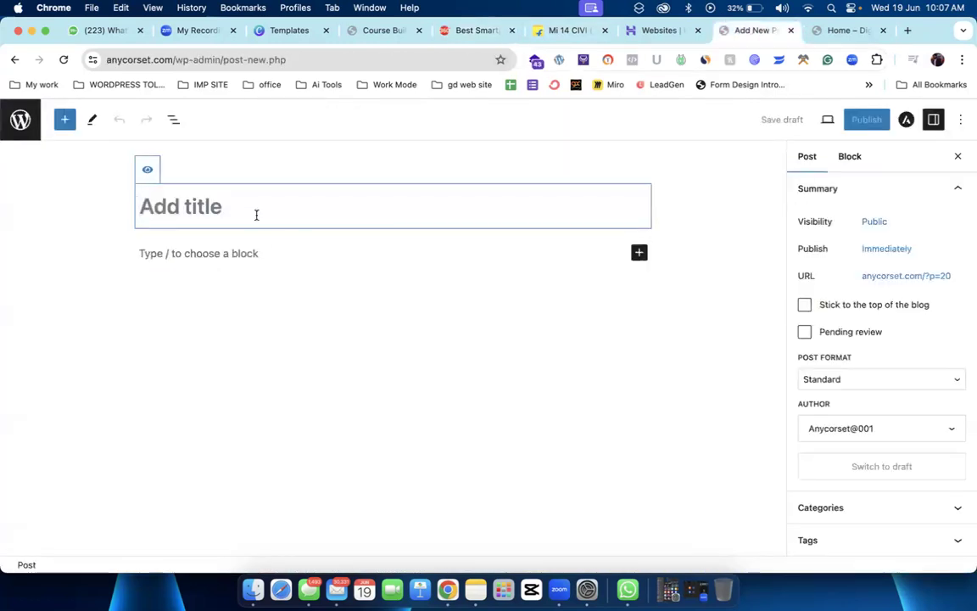
key("super+v")
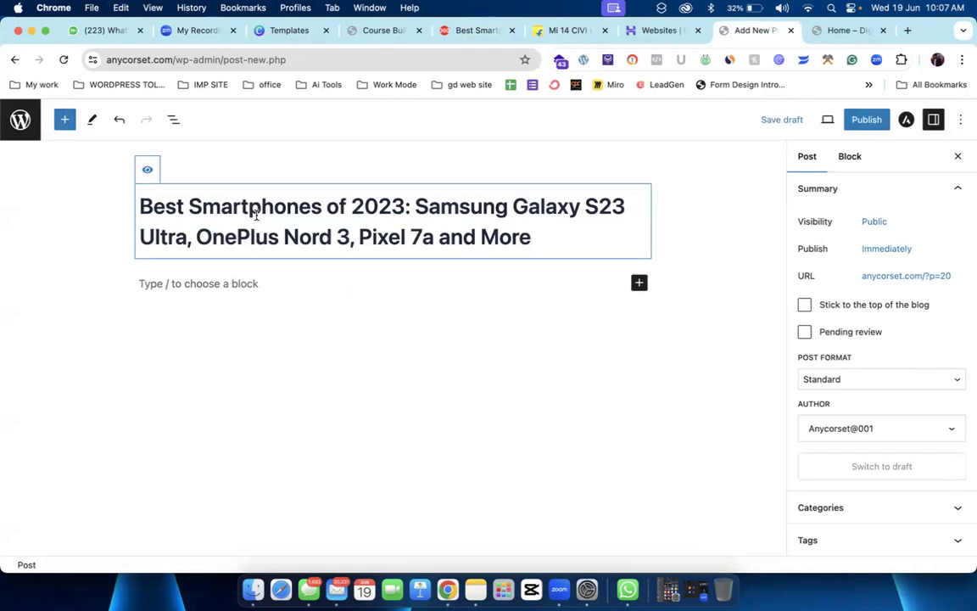
Step: Place the cursor in the empty paragraph block below the new post's title
left_click(657, 31)
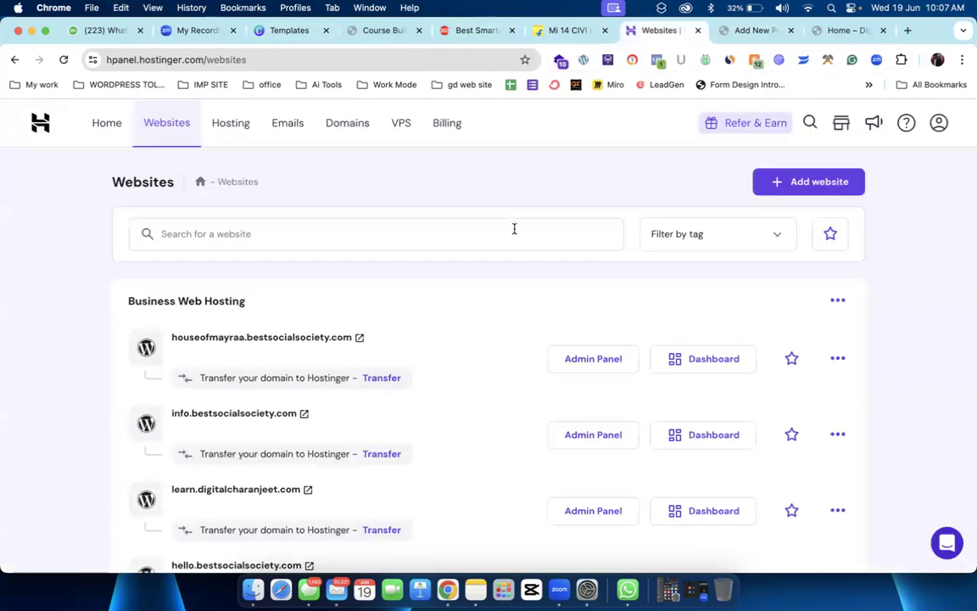
left_click(746, 32)
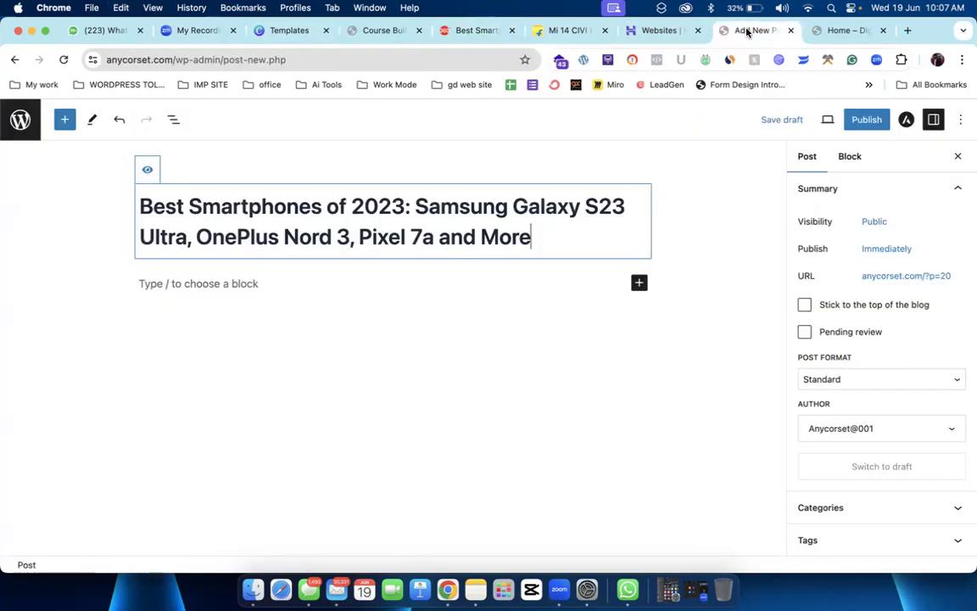
left_click(171, 271)
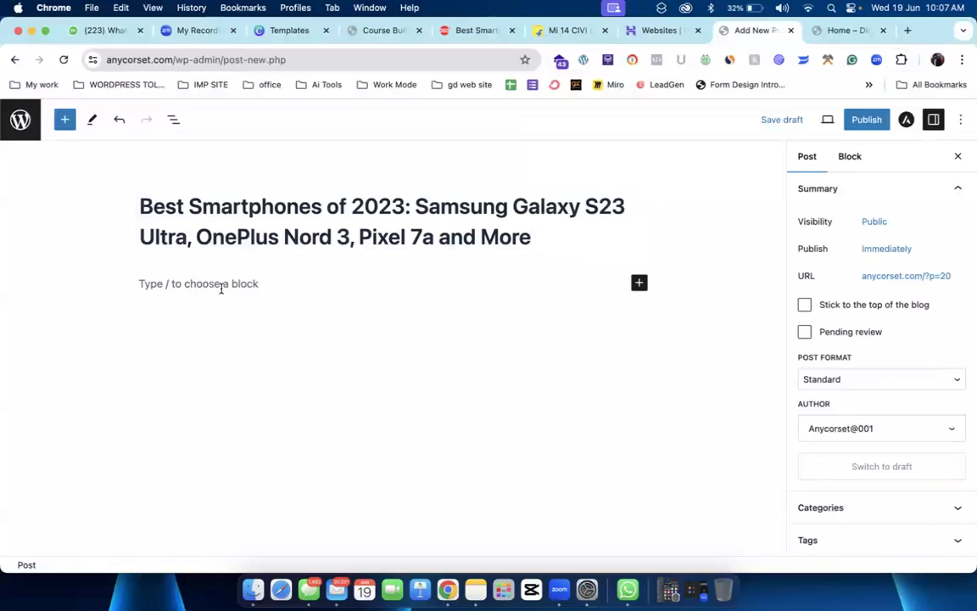
left_click(221, 290)
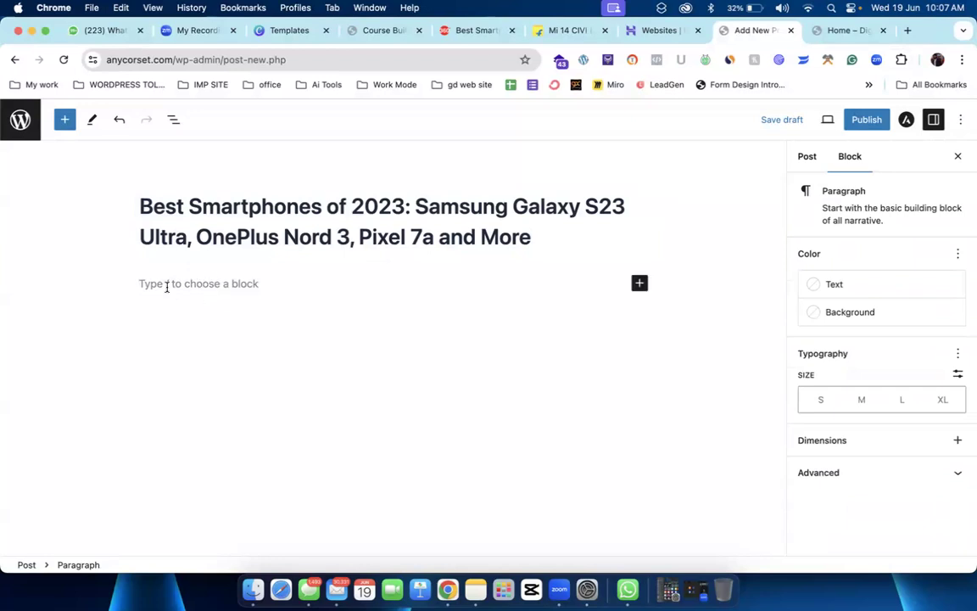
Step: Copy the opening paragraph about India's smartphone industry, from "The ever-changing landscape" to "mid-range instead", out of the Gadgets360 article
left_click(454, 35)
scroll(183, 159, "down", 5)
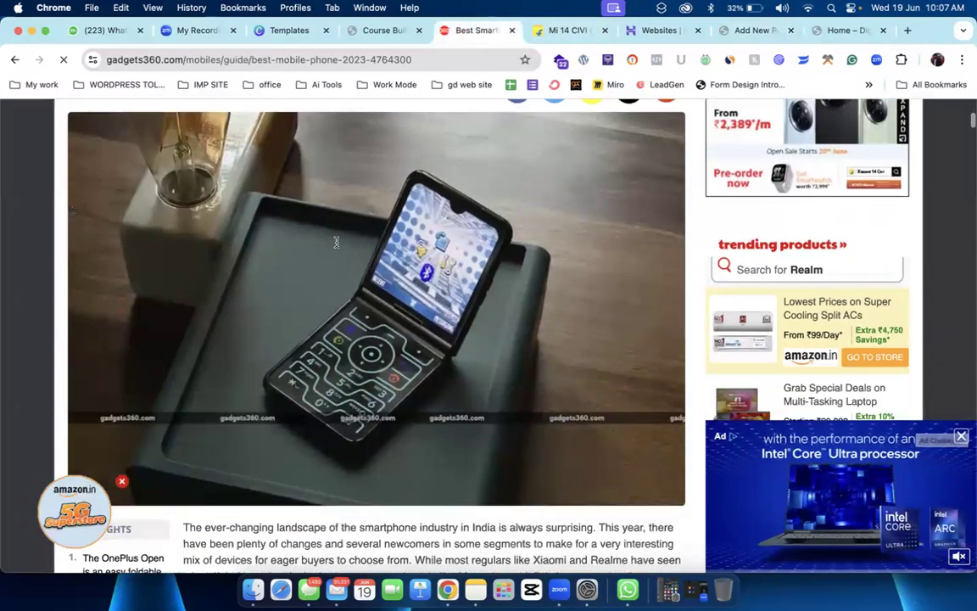
scroll(182, 159, "down", 5)
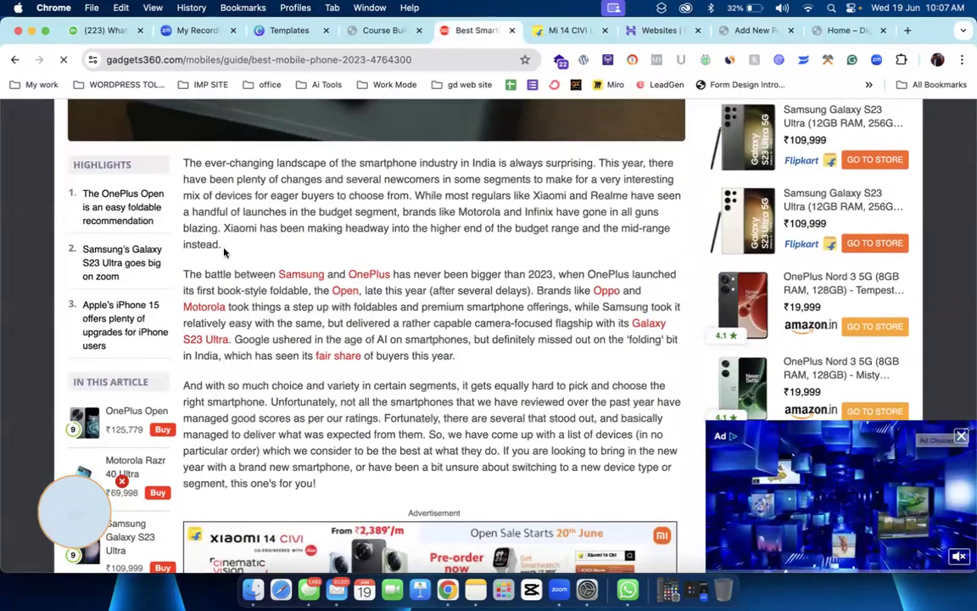
left_click_drag(221, 244, 247, 191)
left_click(181, 158)
left_click(219, 249)
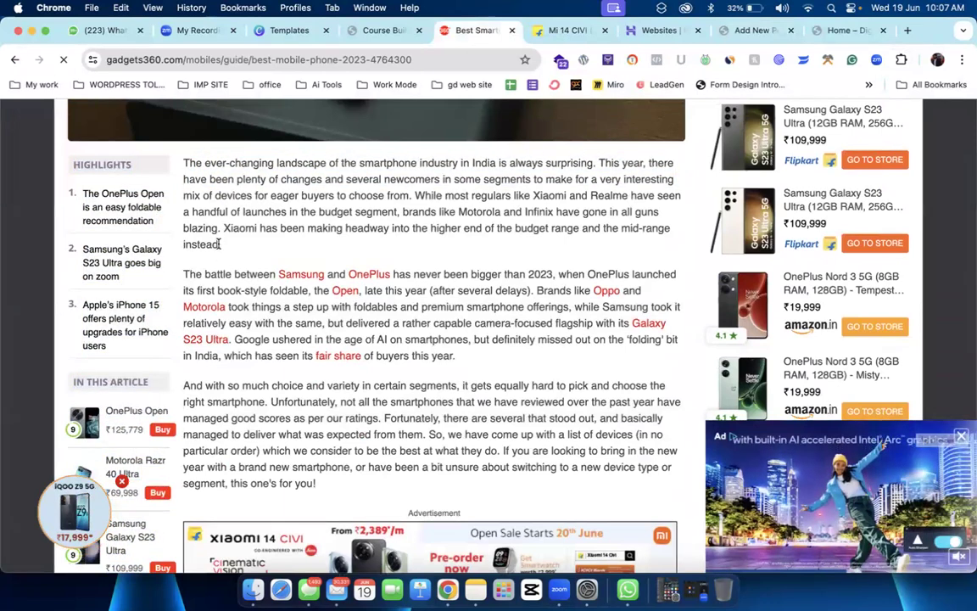
left_click(183, 167, "shift")
left_click(184, 164, "shift")
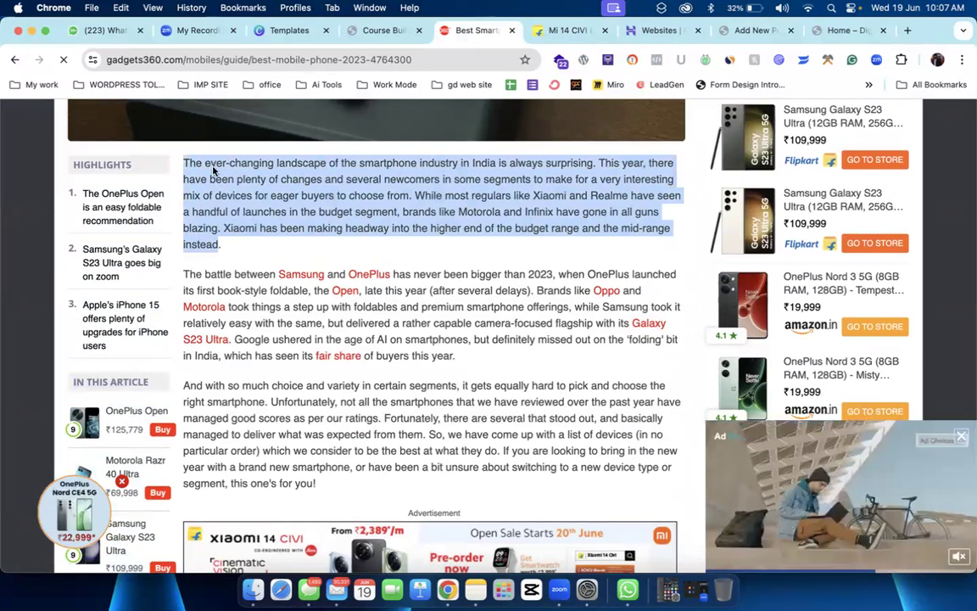
right_click(206, 172)
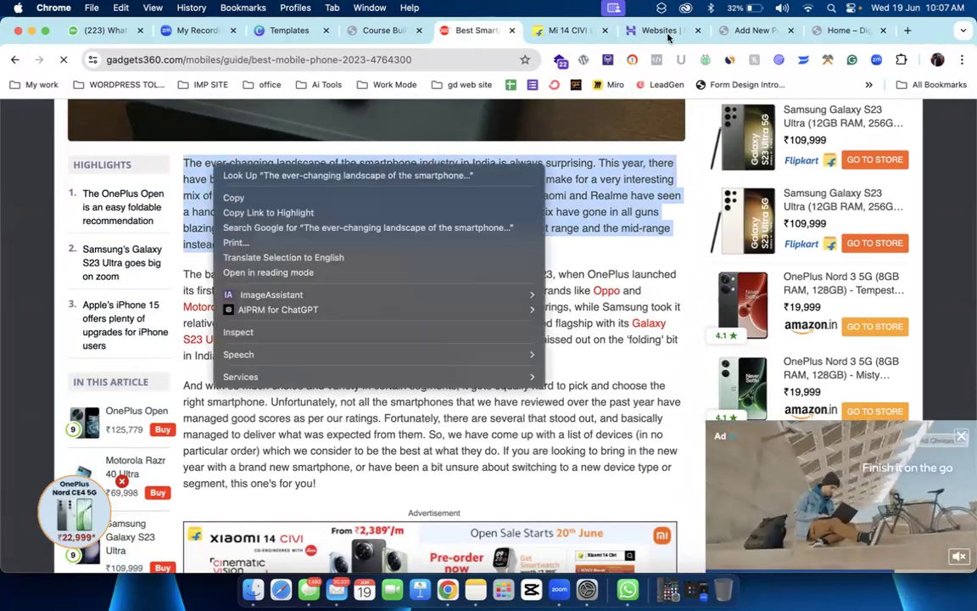
key("super+c")
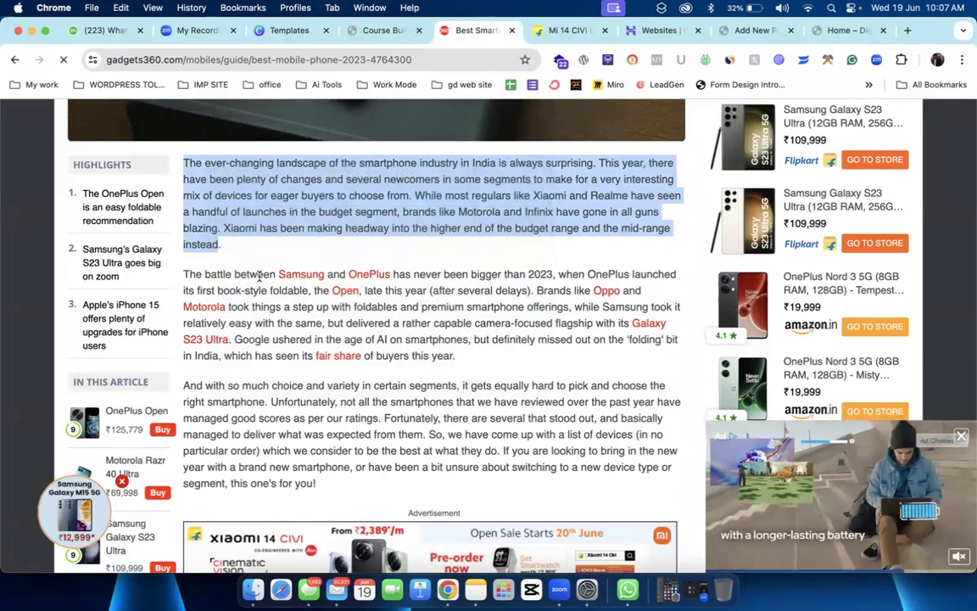
Step: Fill the new post's body by pasting the copied smartphone paragraph into the paragraph block many times in a row
key("super+8")
key("super+v")
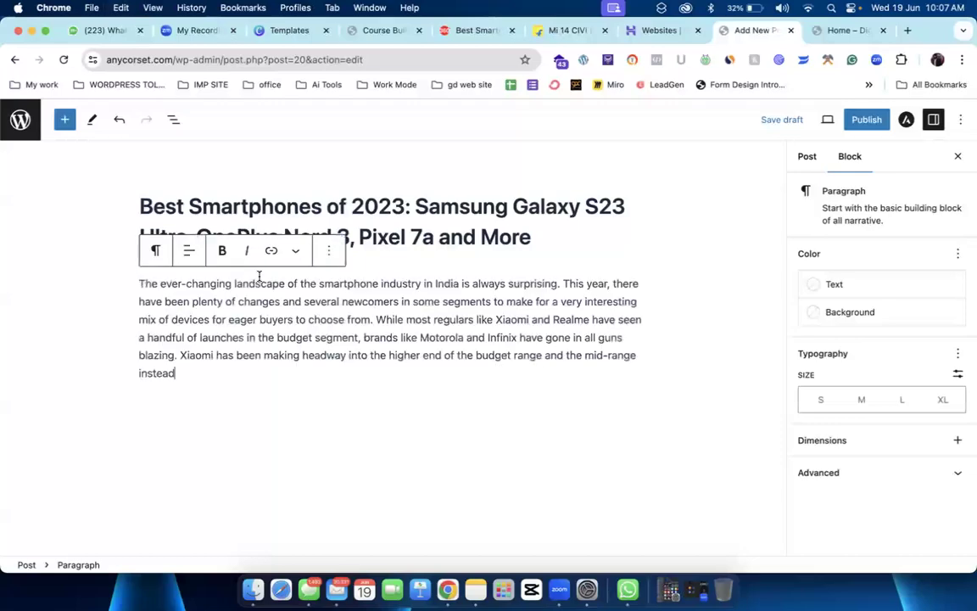
key("super+v")
key("super+v")
key("super+v")
key("super+v")
key("super+v")
key("super+v")
key("super+v")
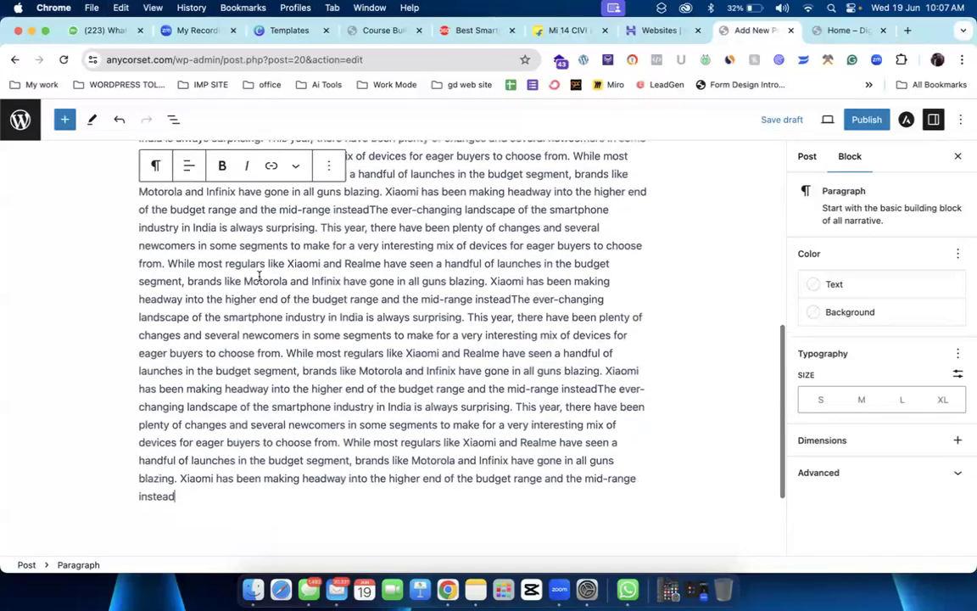
key("super+v")
key("super+v")
key("super+v")
key("super+v")
key("super+v")
key("super+v")
key("super+v")
key("super+v")
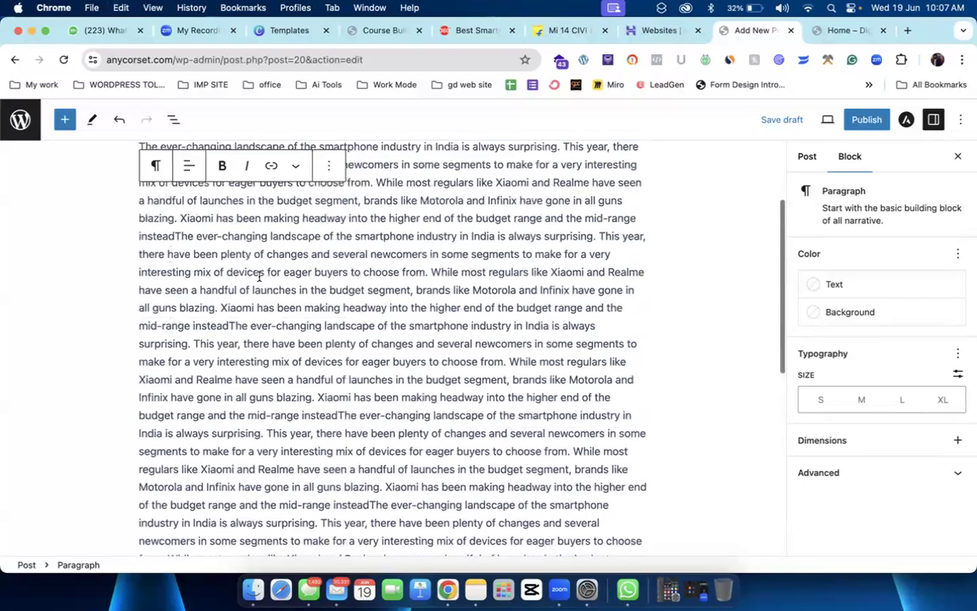
scroll(260, 275, "up", 3)
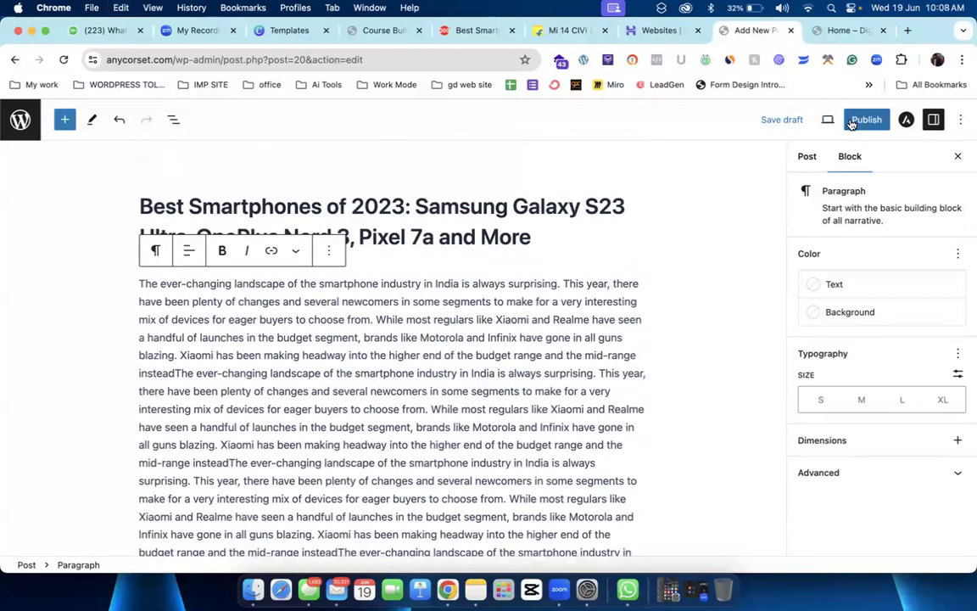
Step: Assign the Mobile category to the smartphone post and publish it
left_click(806, 159)
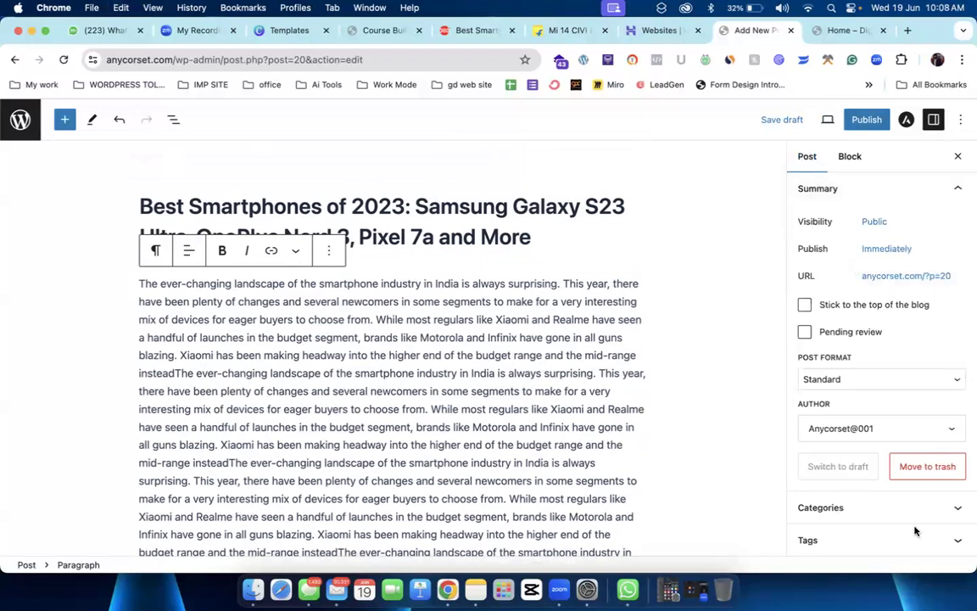
scroll(901, 462, "down", 3)
left_click(877, 410)
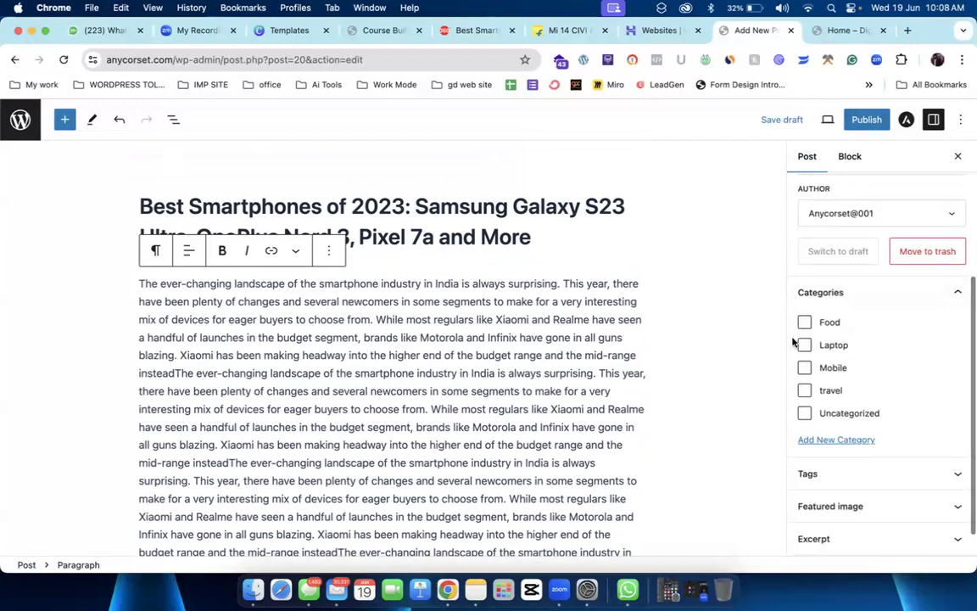
left_click(805, 367)
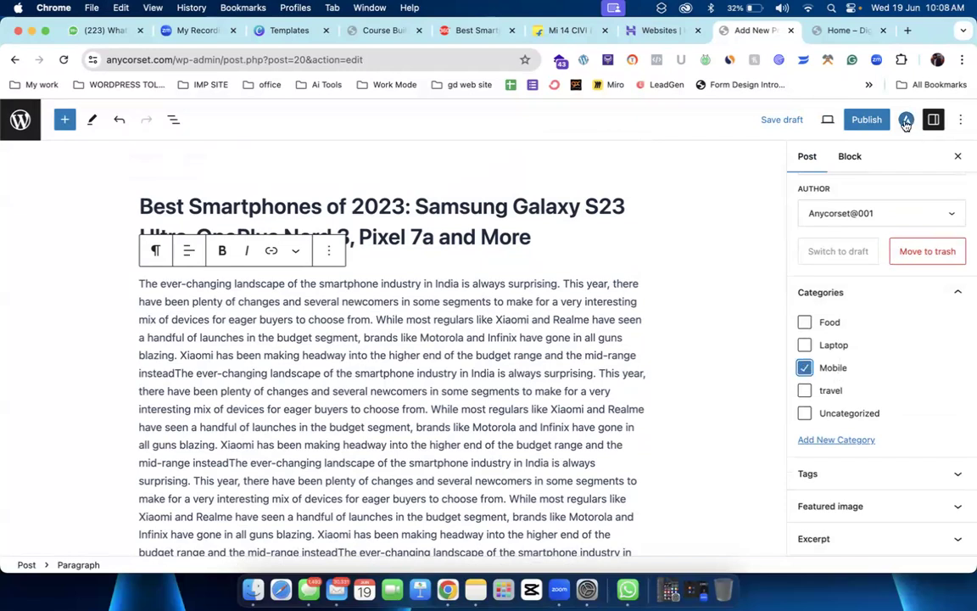
left_click(867, 120)
left_click(861, 125)
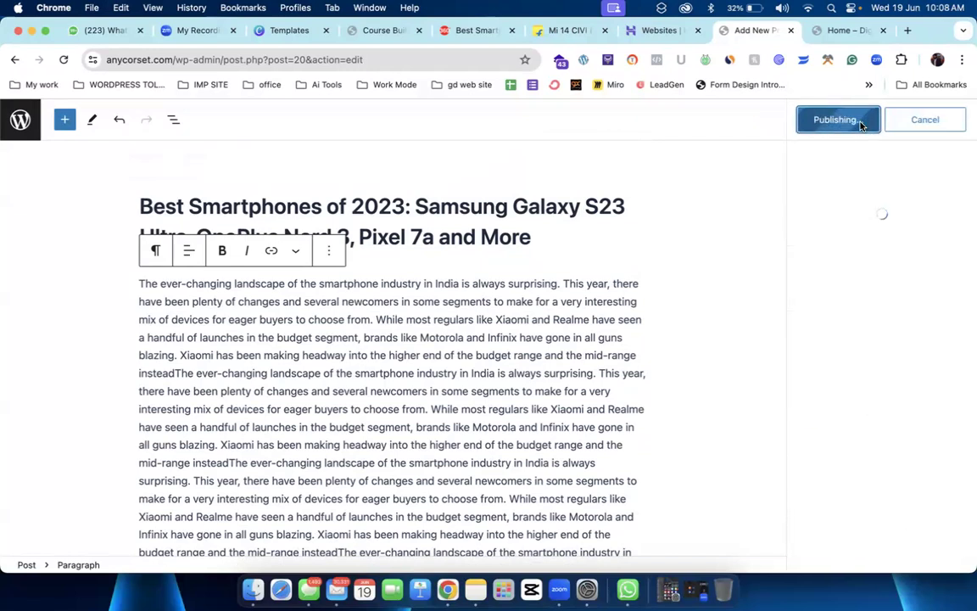
Step: Reload the live site and examine the post's listing on the Mobile category page
left_click(827, 30)
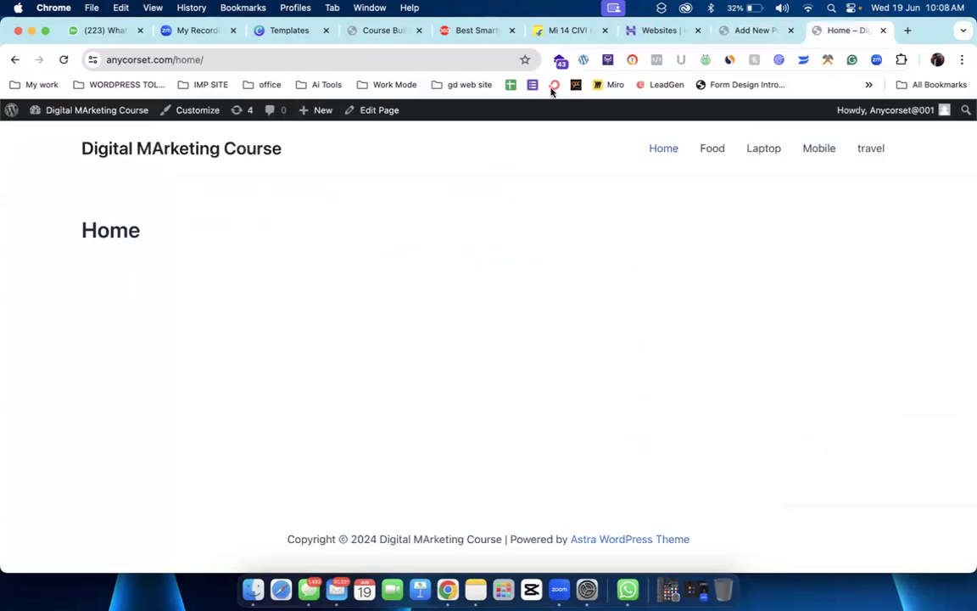
left_click(64, 59)
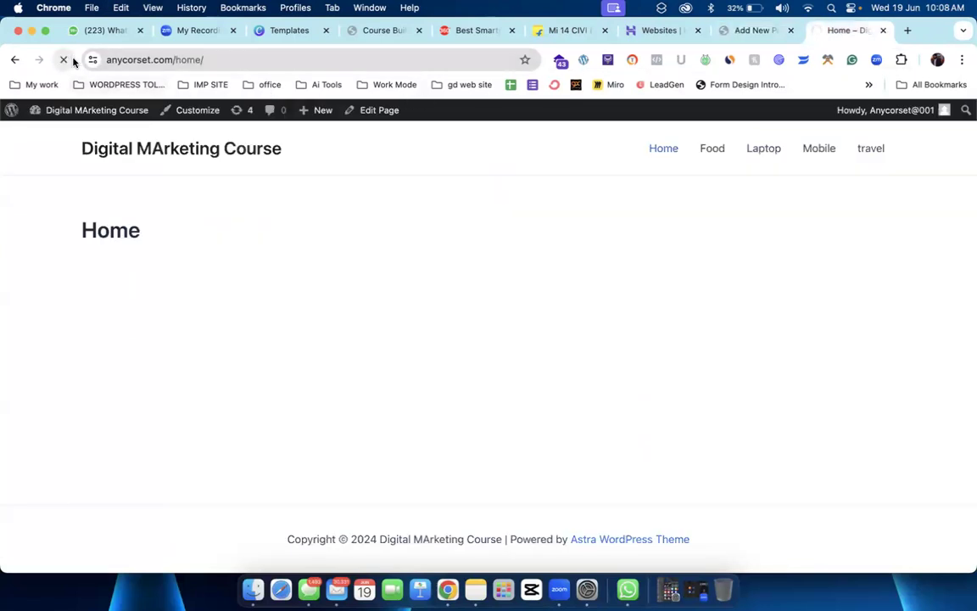
left_click(815, 150)
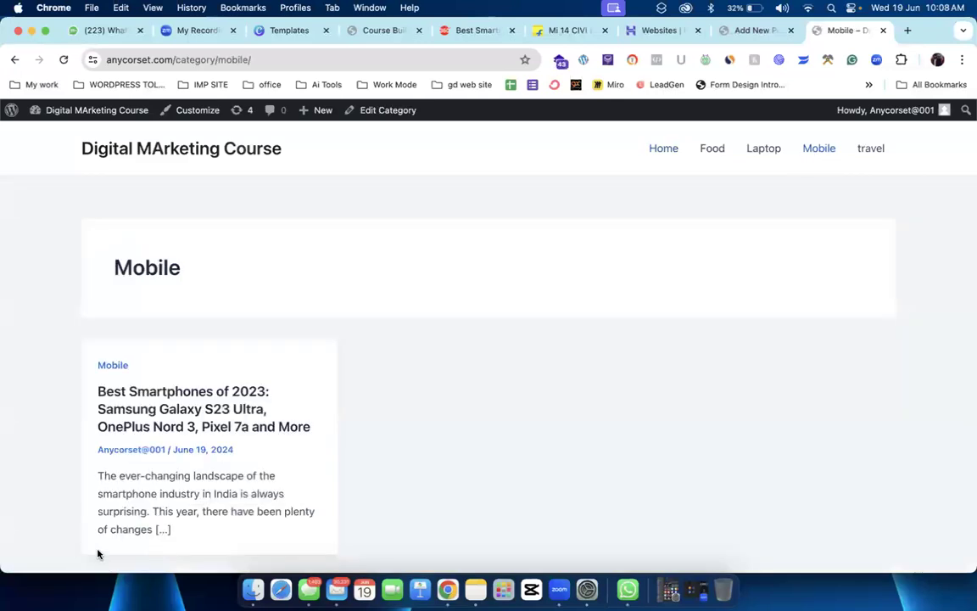
scroll(172, 498, "down", 3)
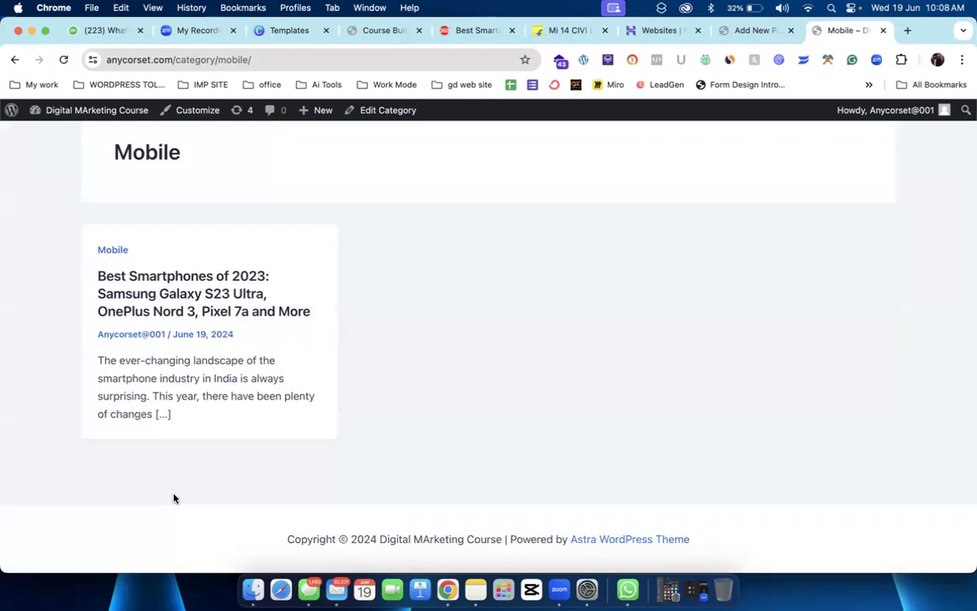
scroll(174, 498, "up", 3)
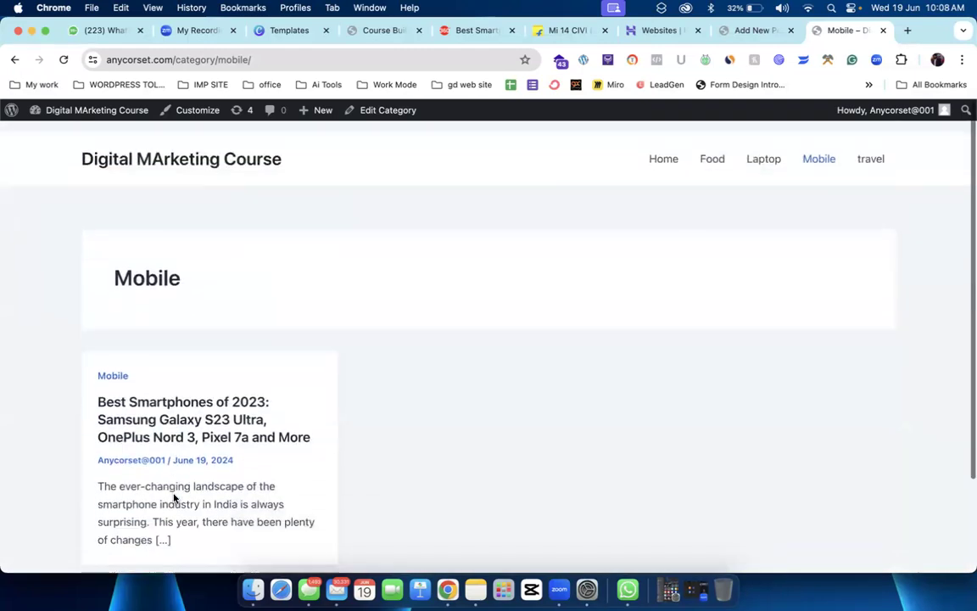
scroll(174, 497, "down", 3)
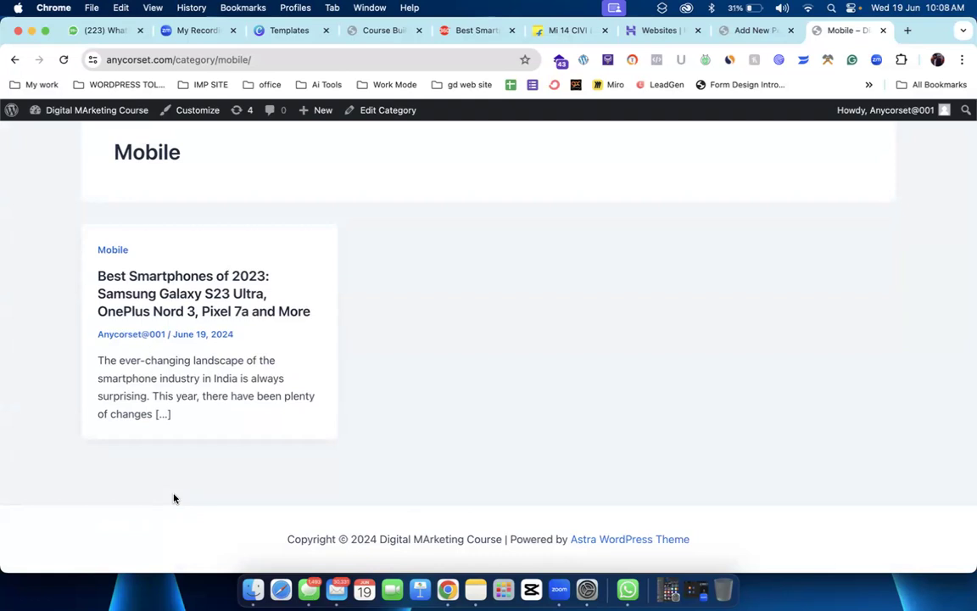
scroll(174, 499, "up", 3)
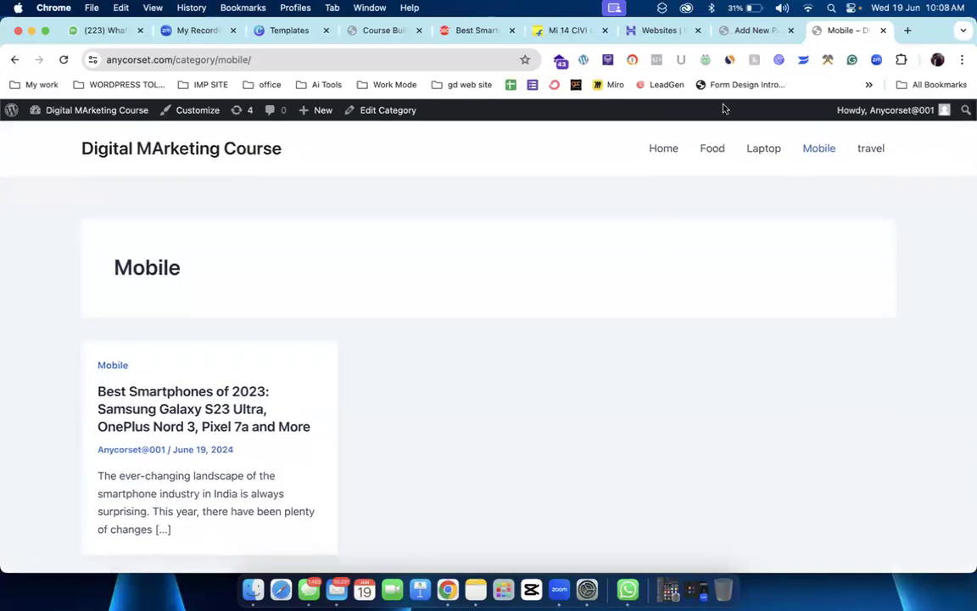
Step: Return to the published post's editor and start another new blog post
left_click(744, 31)
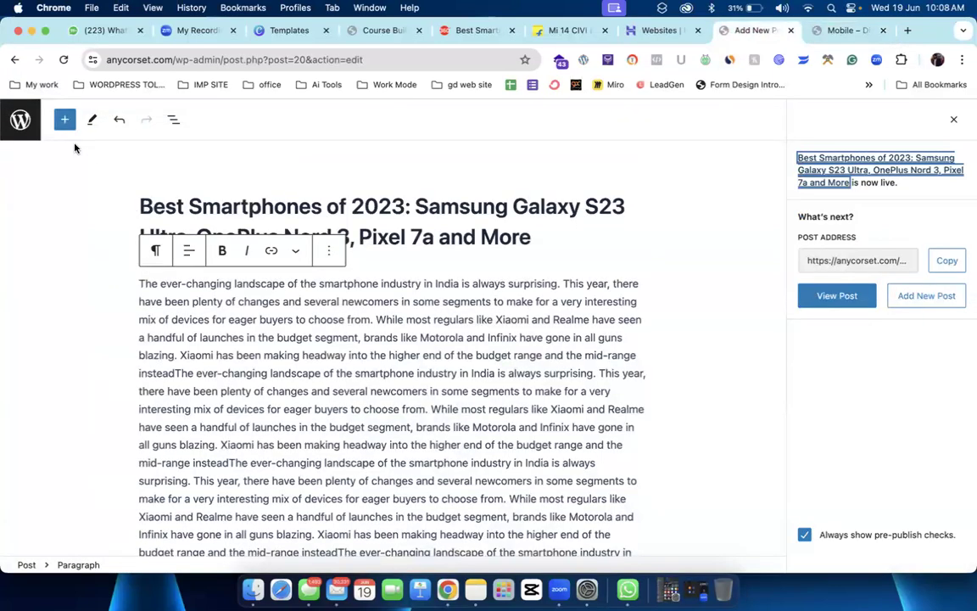
left_click(904, 301)
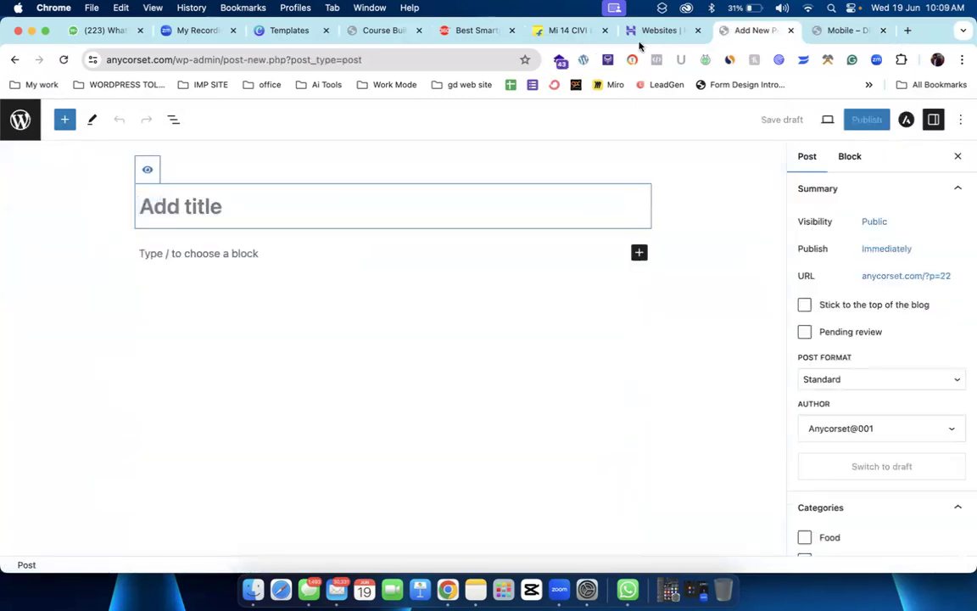
Step: Search Google for "Food" in a new tab and open the Food and Agriculture Organization website
left_click(908, 30)
left_click(358, 61)
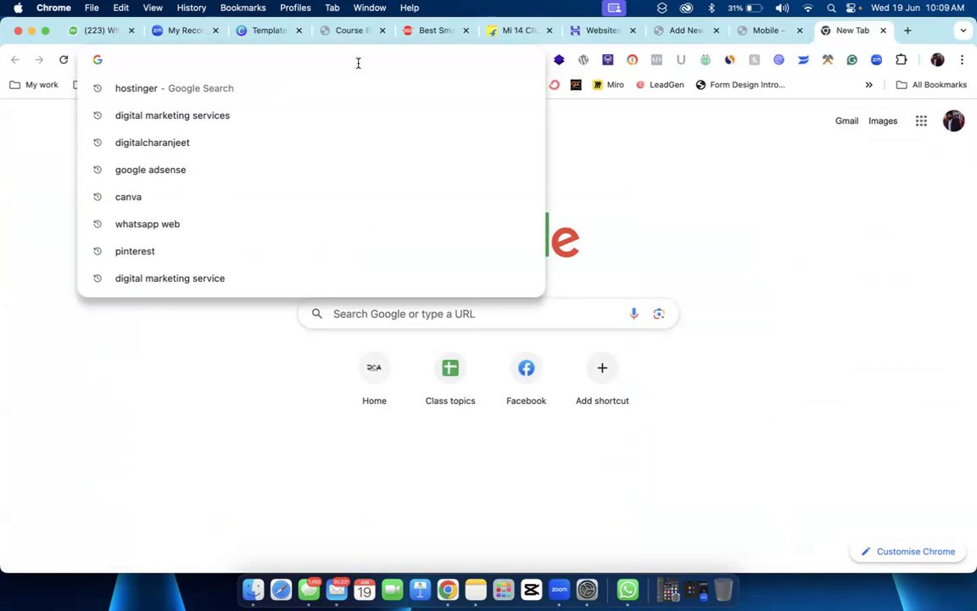
type("Food")
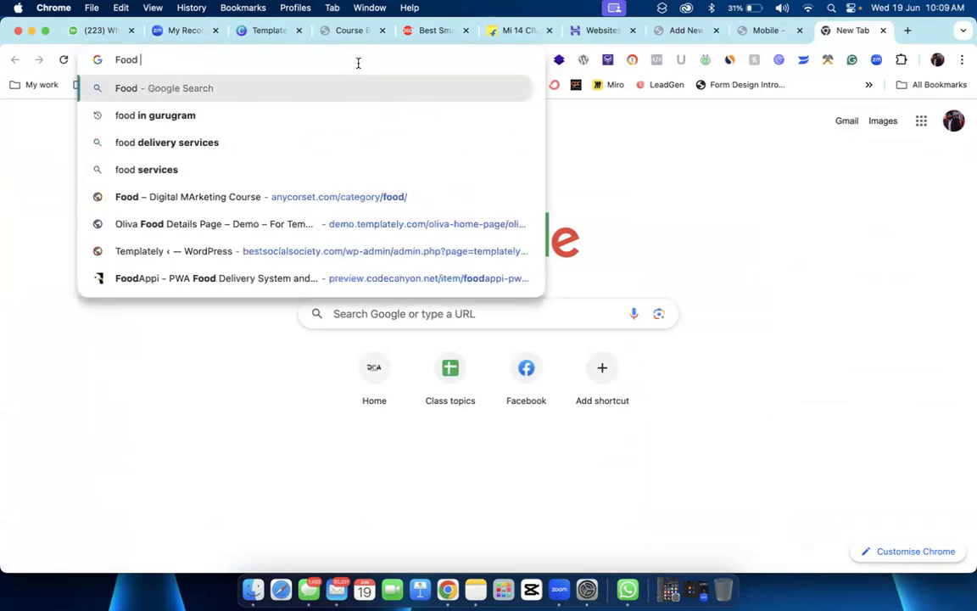
key("Return")
scroll(284, 310, "down", 10)
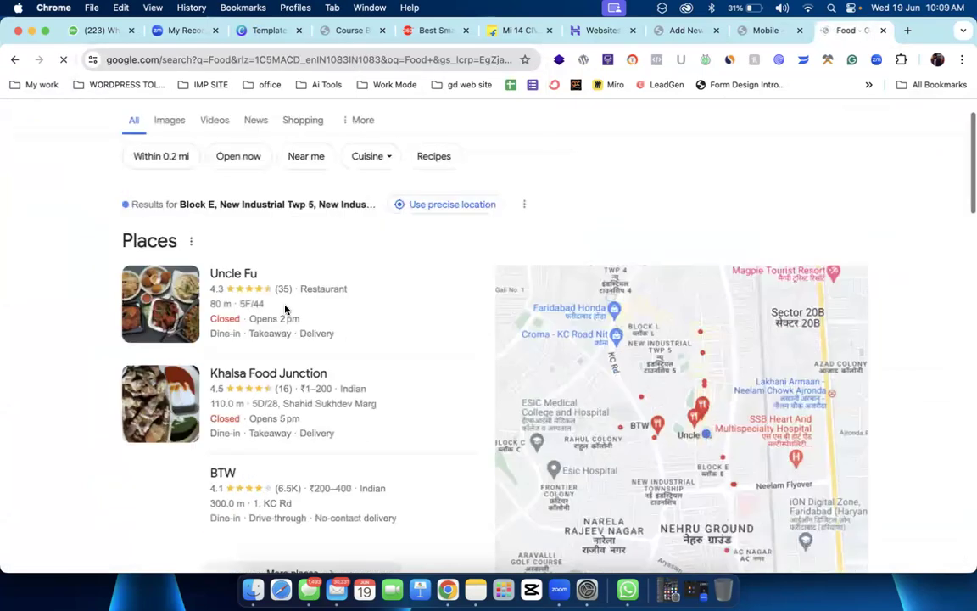
scroll(286, 310, "down", 6)
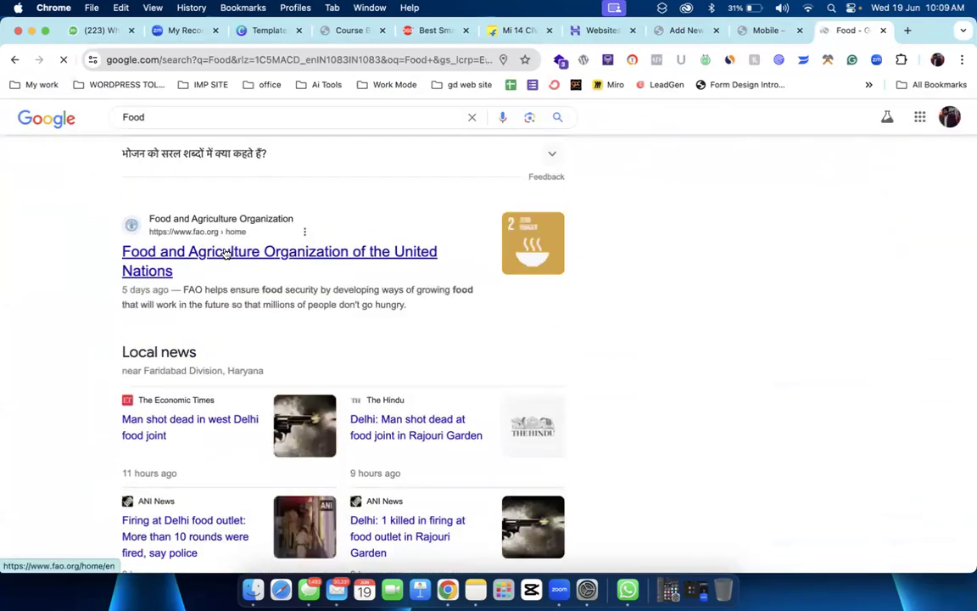
left_click(226, 253)
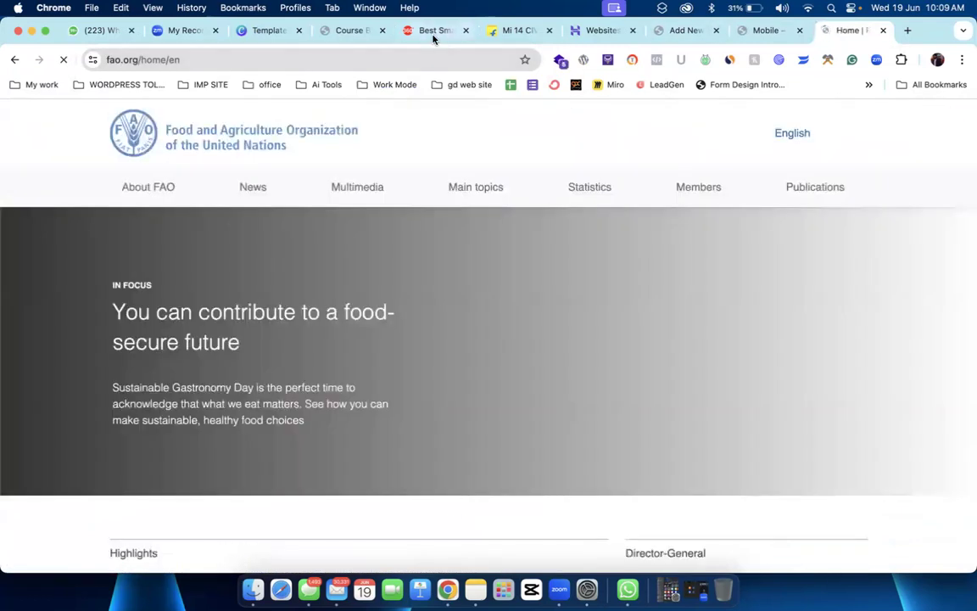
Step: Close the Gadgets360 article tab and the Food and Agriculture Organization tab
left_click(436, 34)
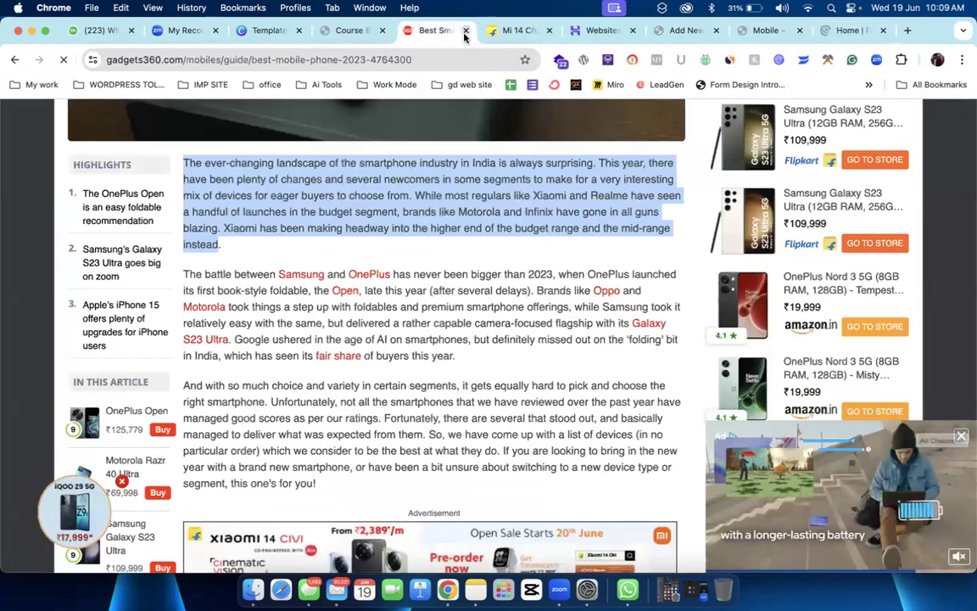
left_click(466, 31)
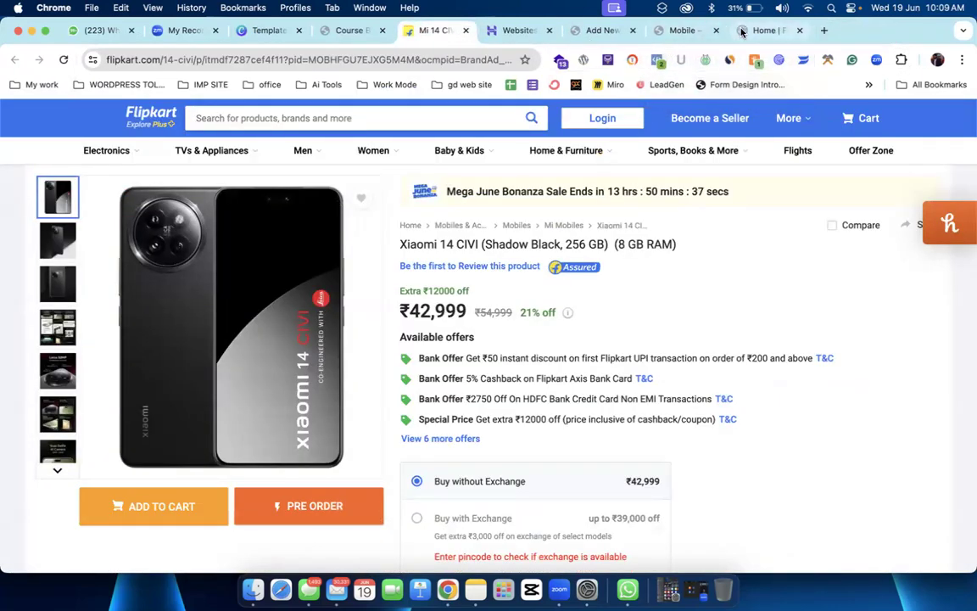
left_click(799, 30)
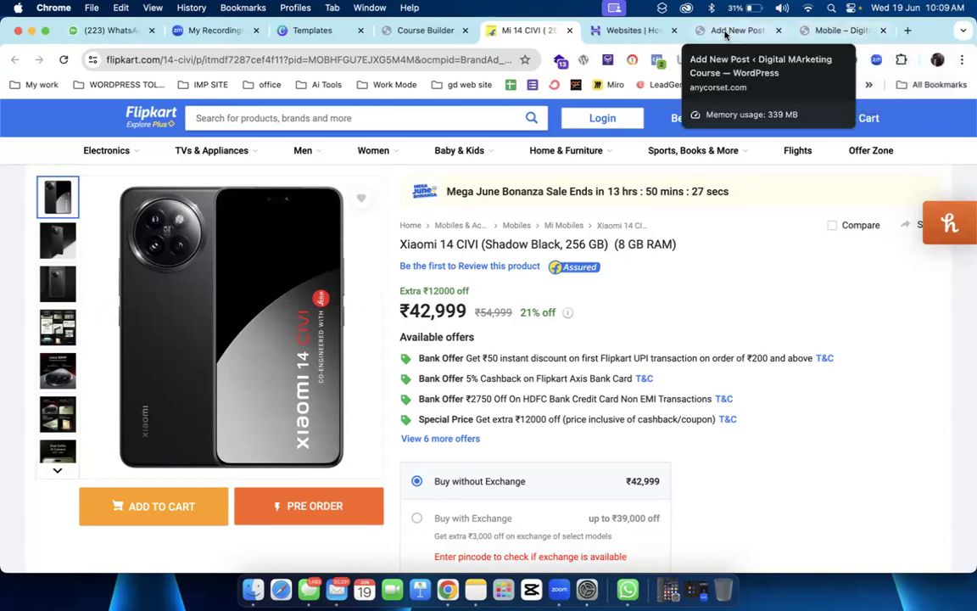
Step: View the live site's Home page and exit the blank post editor to the list of all posts
left_click(812, 32)
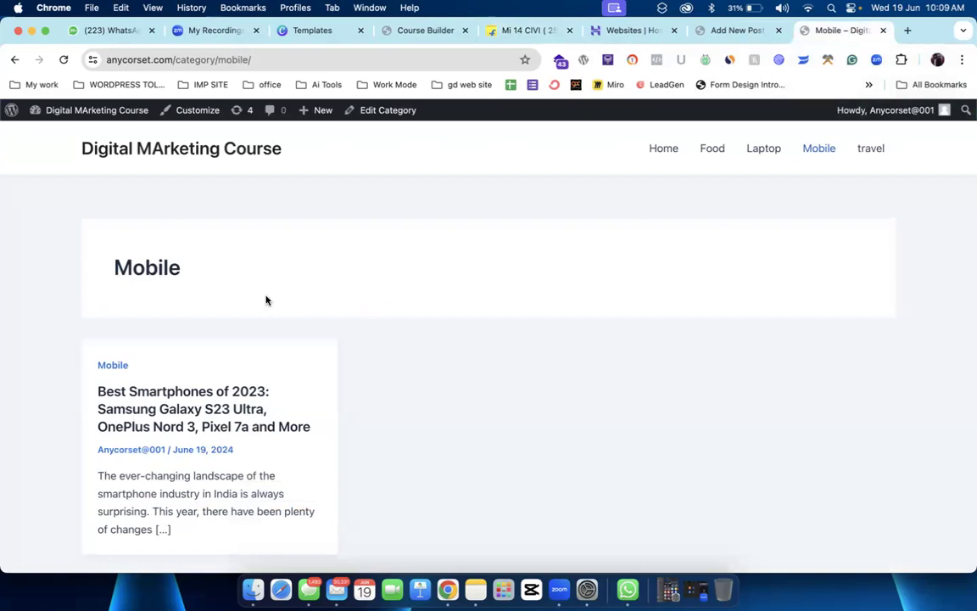
left_click(658, 144)
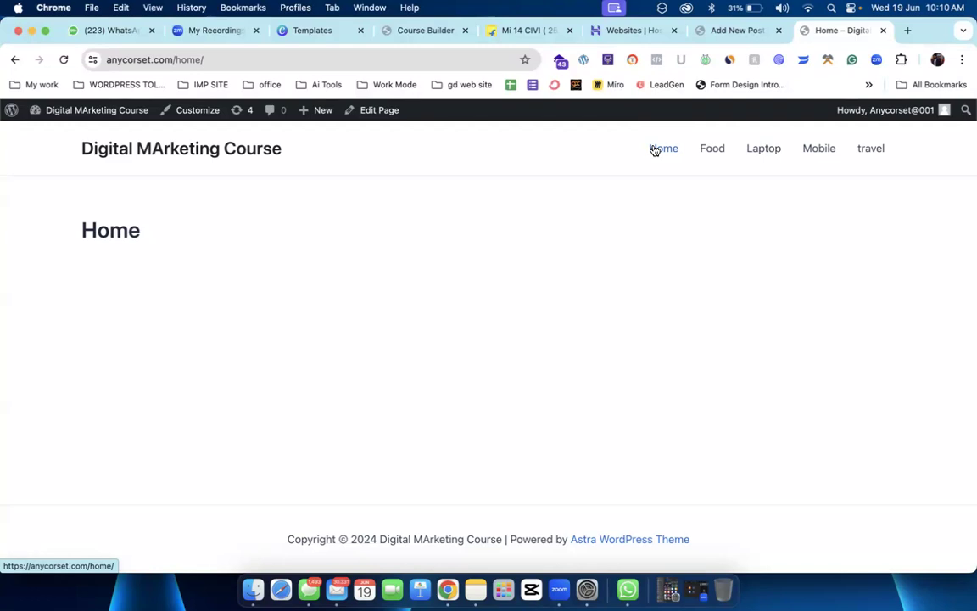
left_click(689, 31)
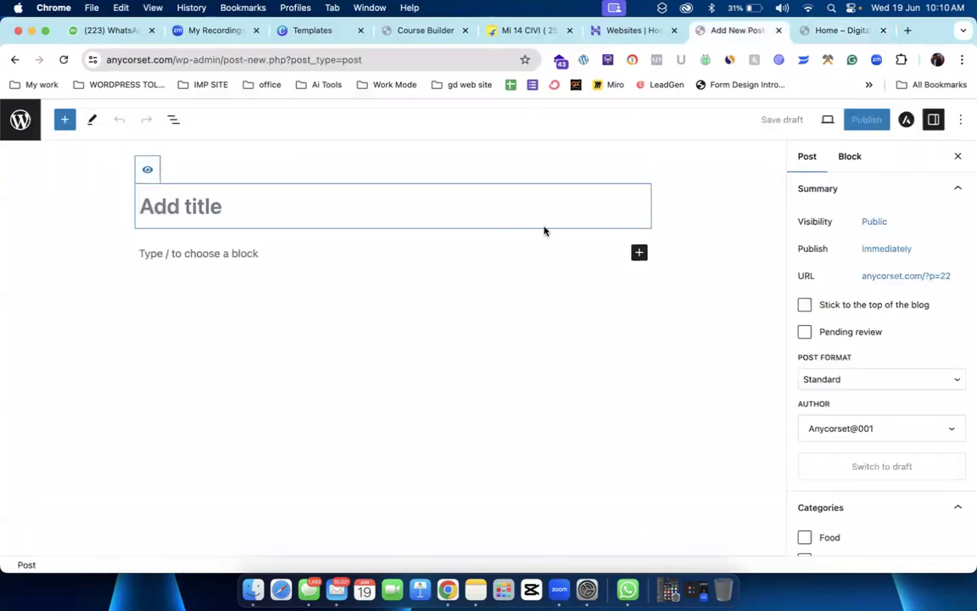
left_click(19, 124)
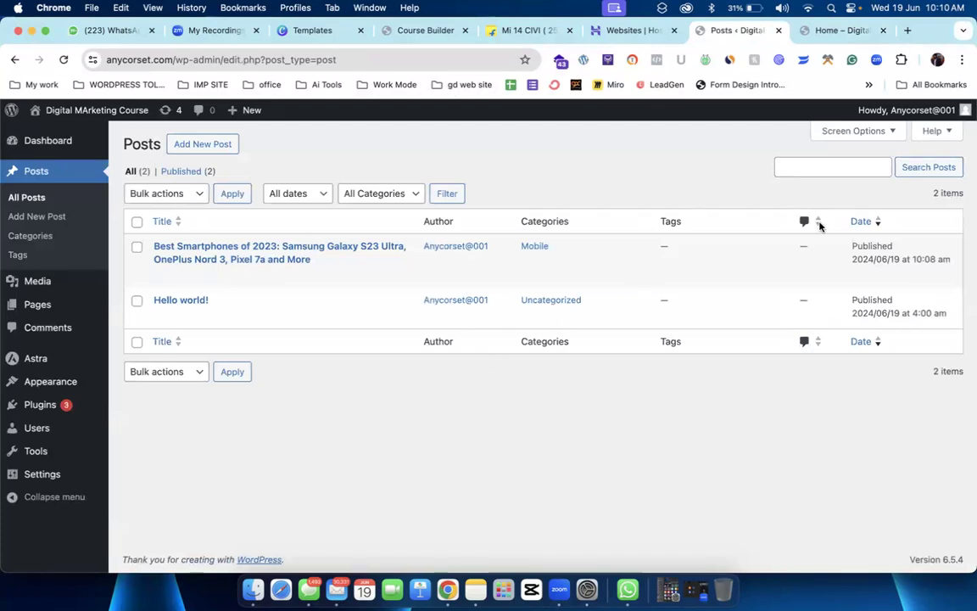
Step: Search Google for "manago shake" in a new tab and open the vegrecipesofindia.com mango shake recipe article
left_click(844, 29)
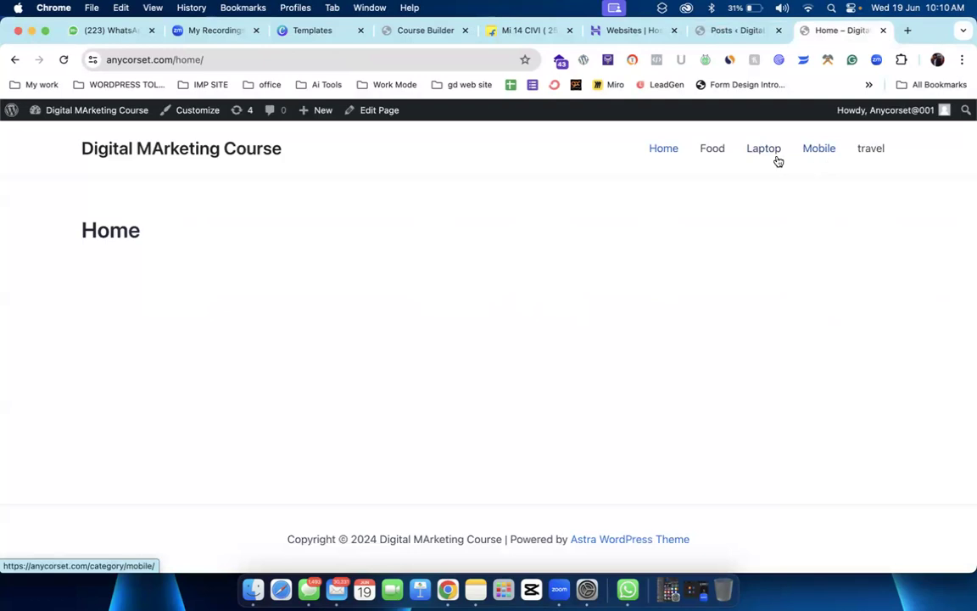
key("super+t")
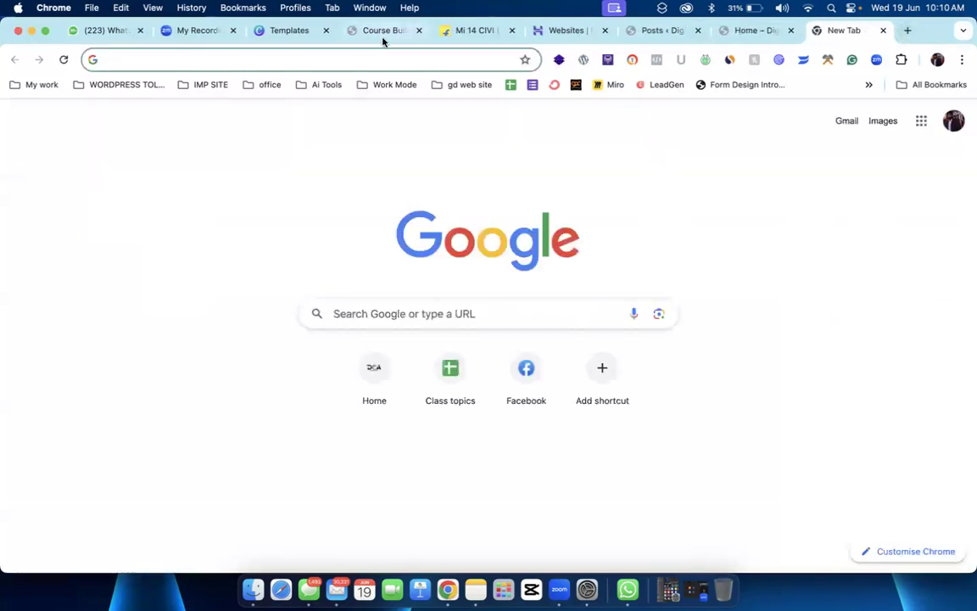
left_click(388, 58)
type("Food")
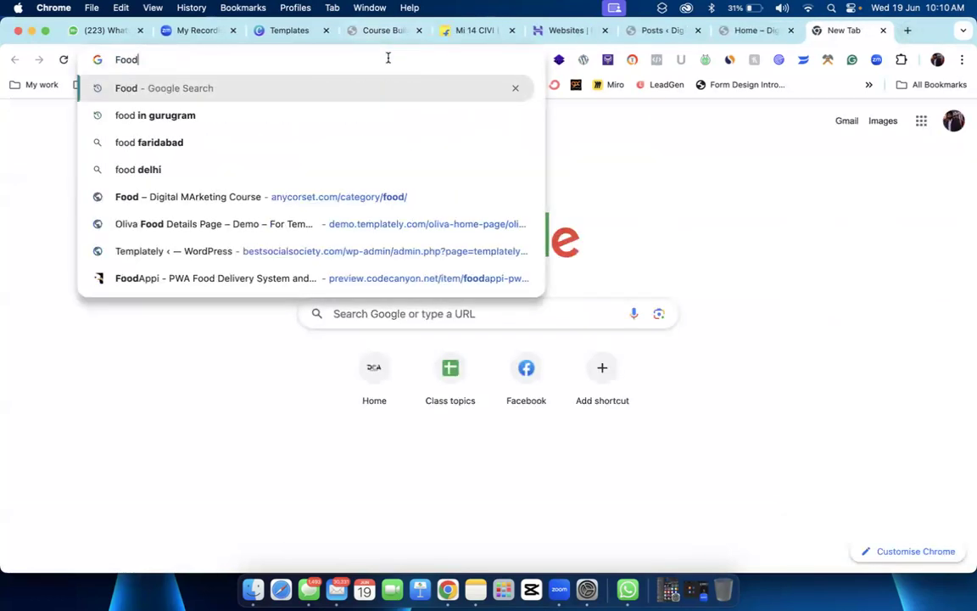
key("BackSpace")
key("BackSpace")
key("BackSpace")
key("BackSpace")
key("BackSpace")
type("manago s")
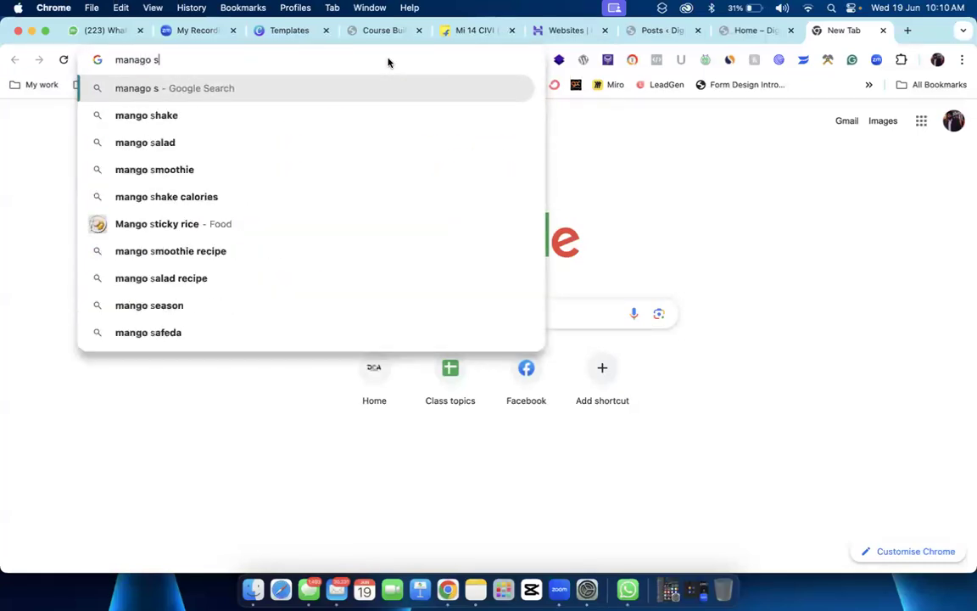
type("hake")
key("Return")
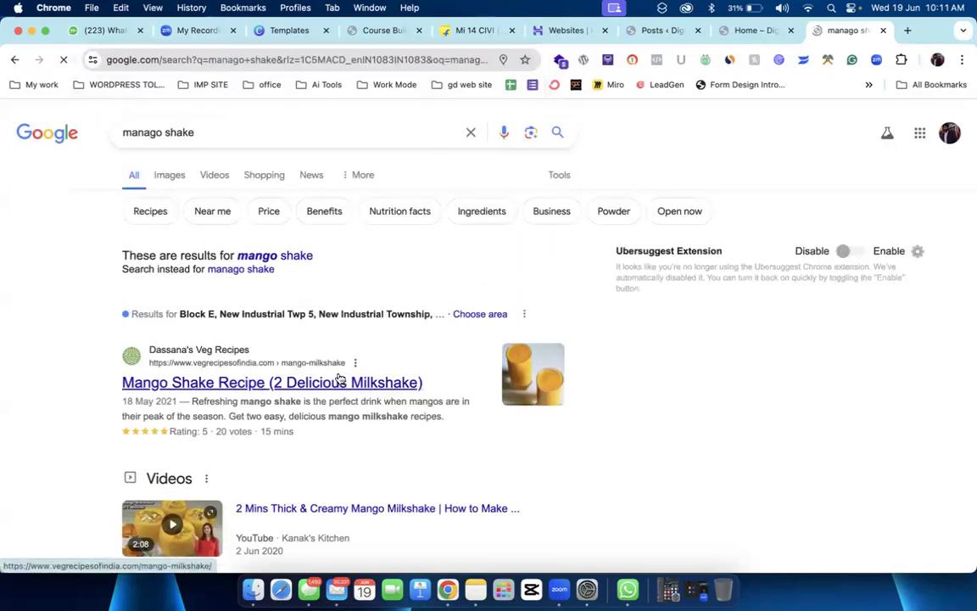
left_click(343, 383)
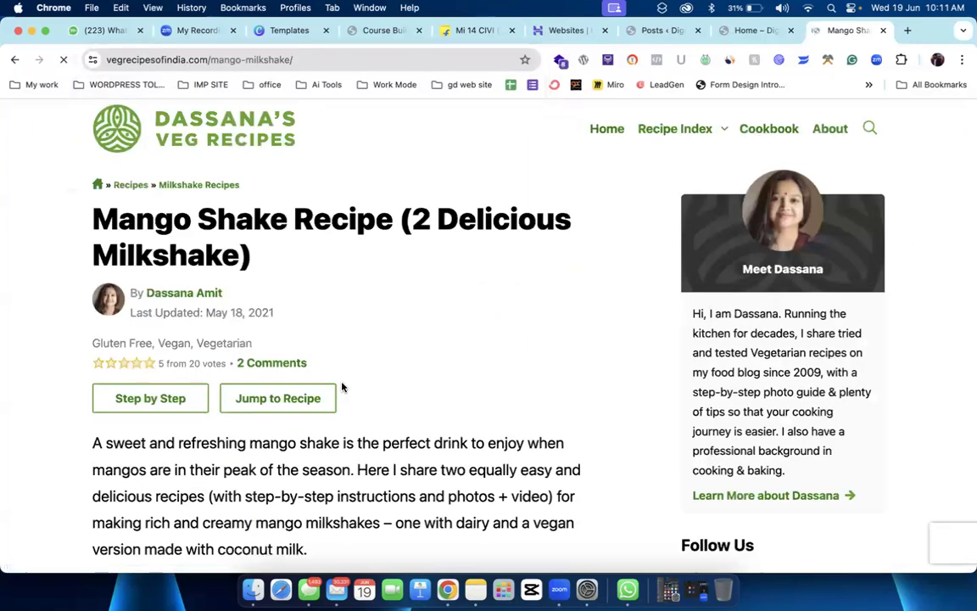
scroll(343, 388, "down", 2)
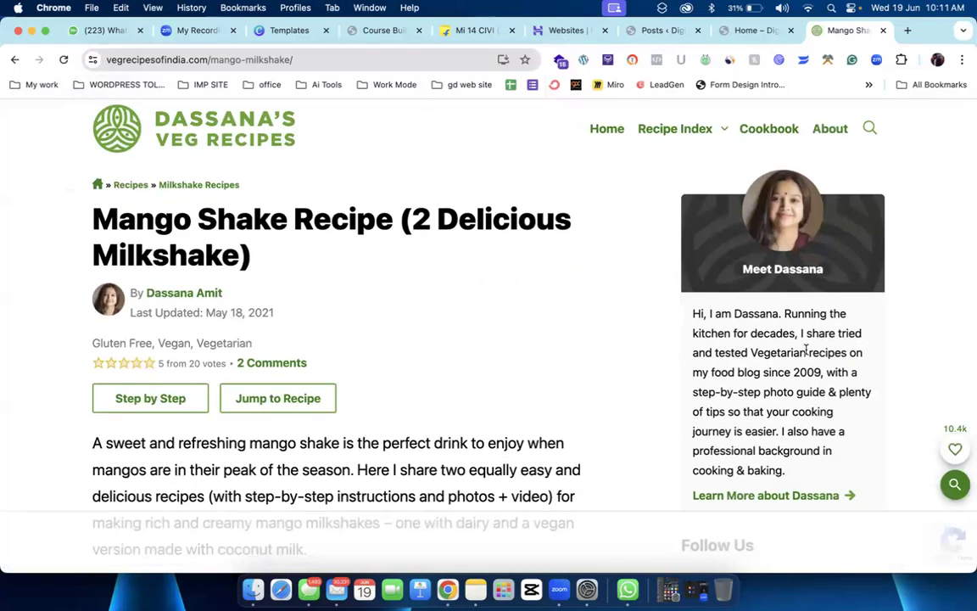
scroll(805, 348, "down", 5)
scroll(805, 351, "up", 10)
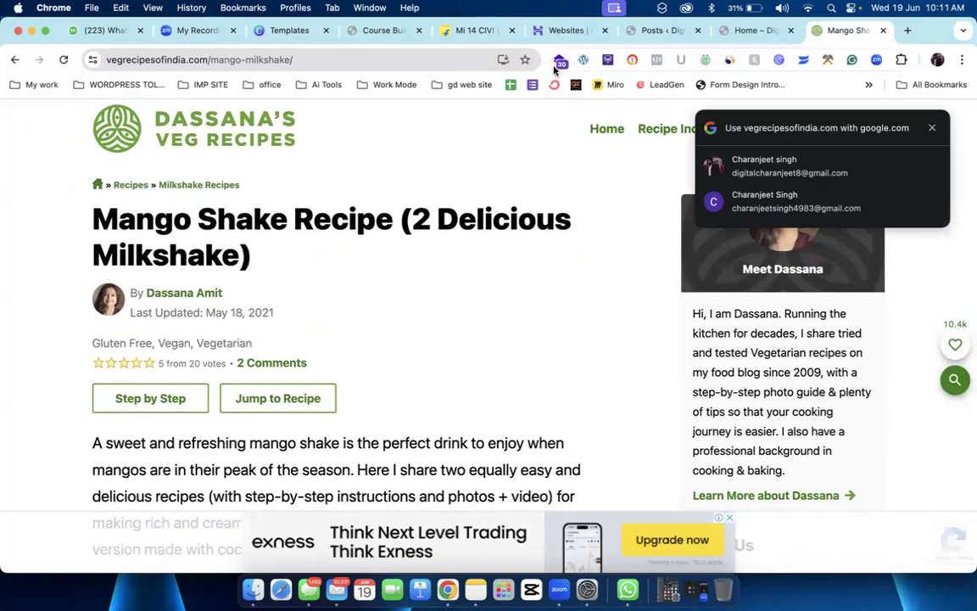
Step: Examine the CMS, advertising, SEO and plugin technologies used by the recipe site with Wappalyzer
left_click(561, 61)
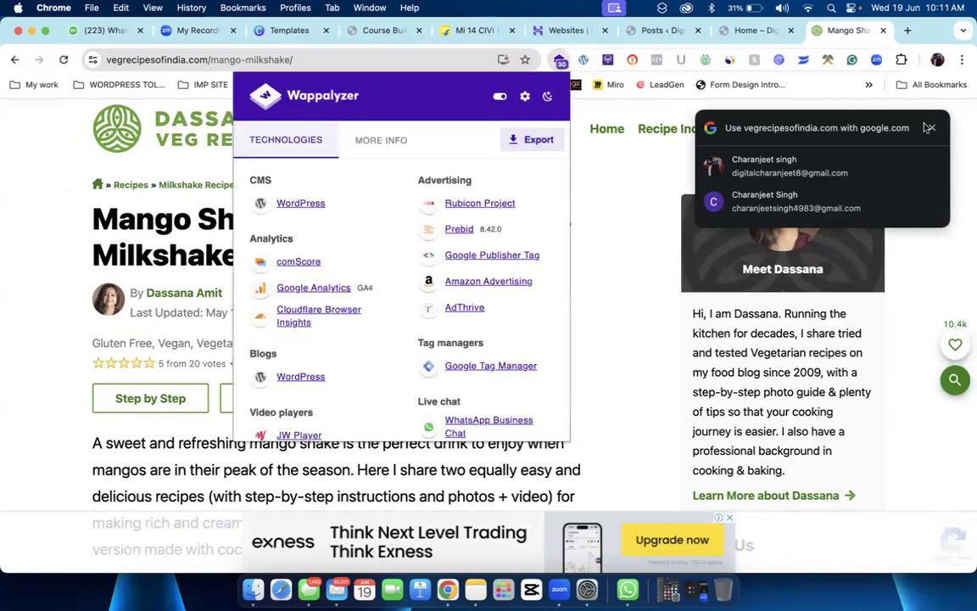
left_click(560, 61)
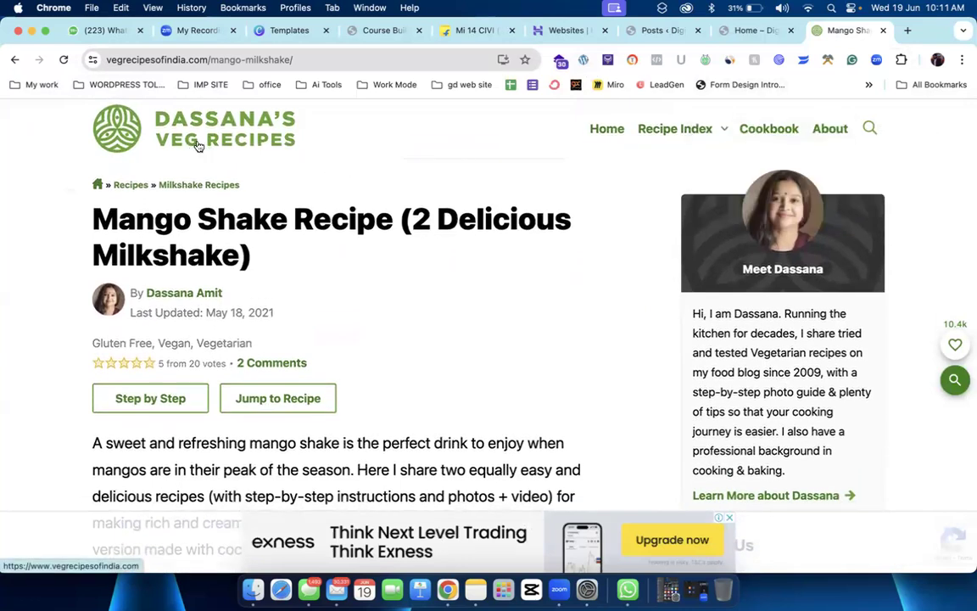
left_click(560, 60)
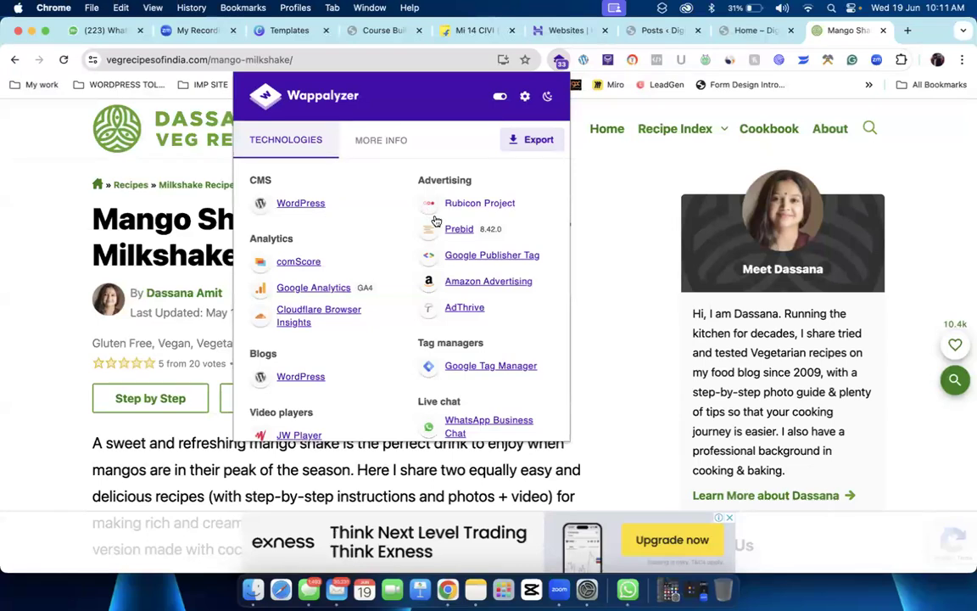
scroll(463, 258, "down", 4)
scroll(322, 213, "down", 5)
scroll(322, 214, "down", 3)
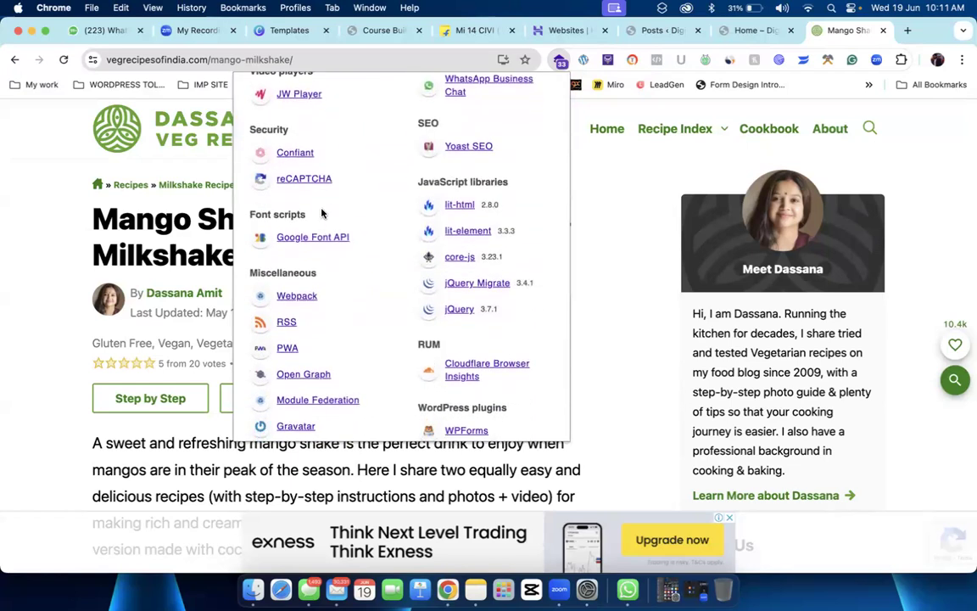
scroll(322, 213, "up", 8)
scroll(323, 214, "down", 8)
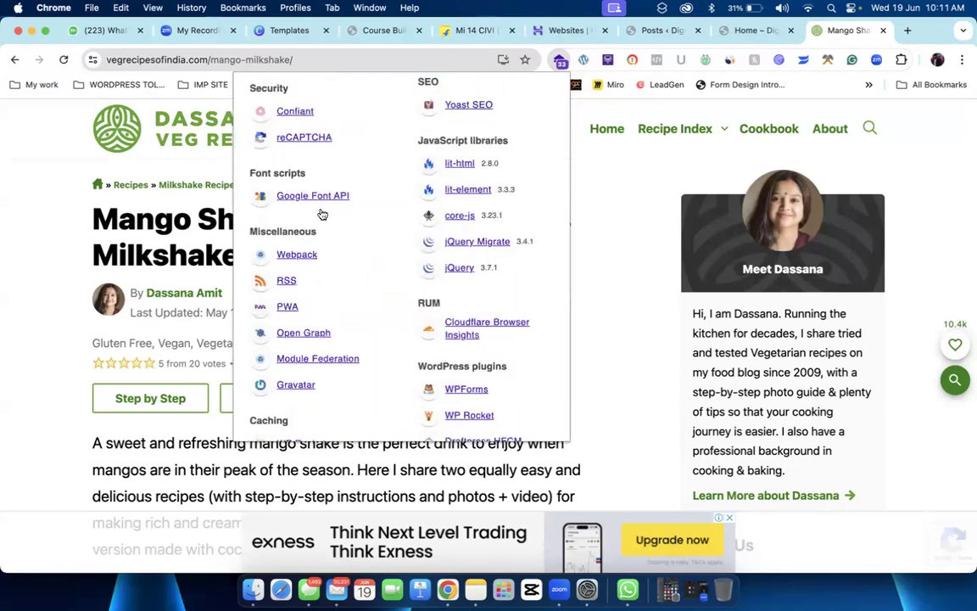
scroll(322, 213, "up", 7)
scroll(322, 214, "down", 8)
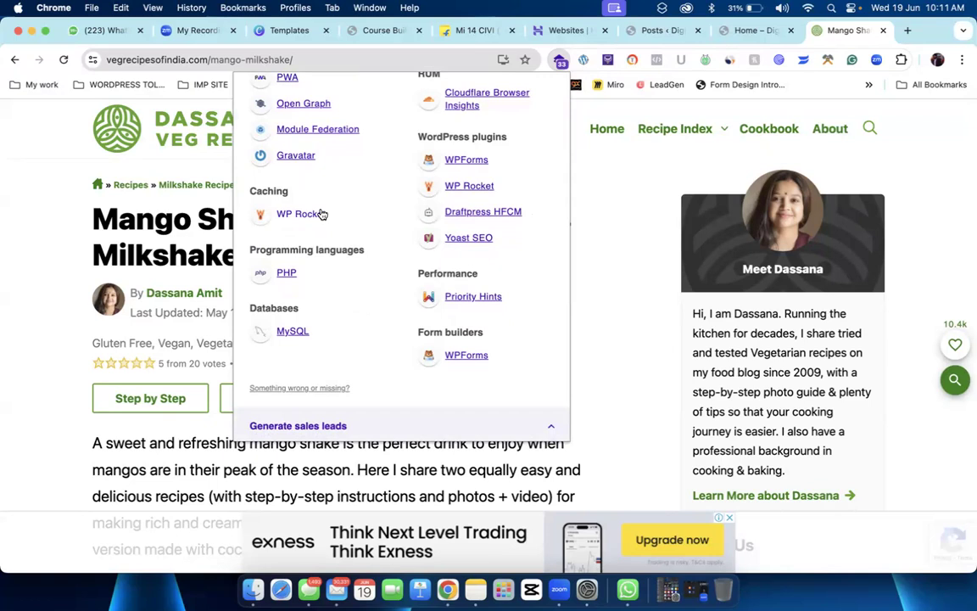
scroll(323, 214, "up", 5)
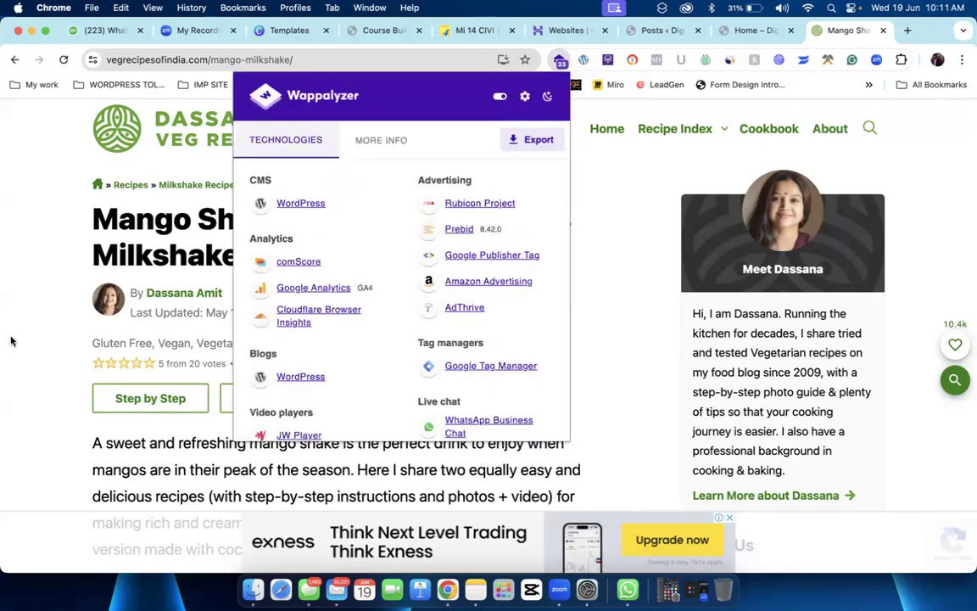
left_click(12, 307)
Step: Copy the recipe article's heading and use it as the title of a new post, "Mango Shake Recipe (2 Delicious Milkshake)"
left_click_drag(94, 219, 303, 253)
right_click(192, 242)
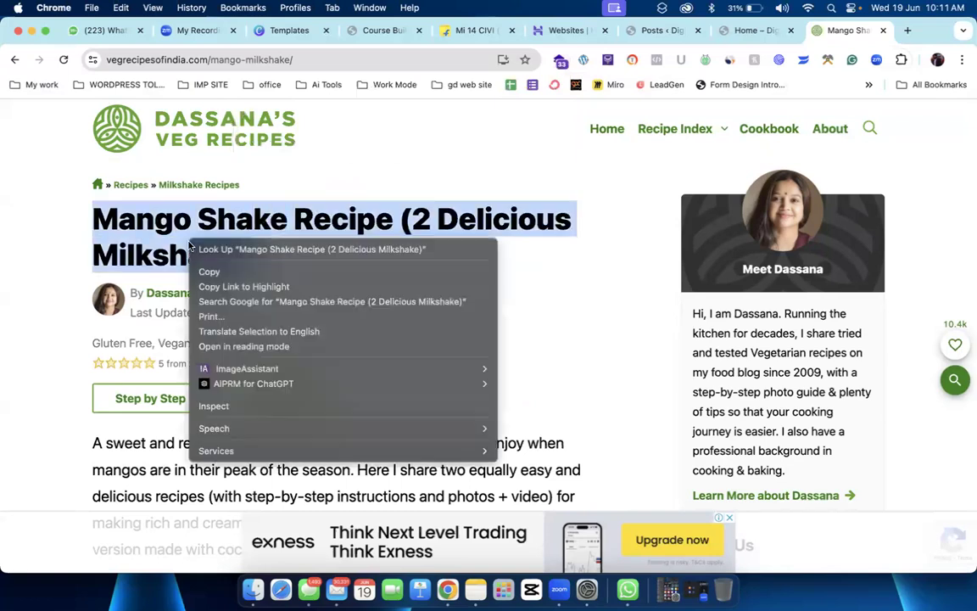
left_click(210, 271)
left_click(662, 33)
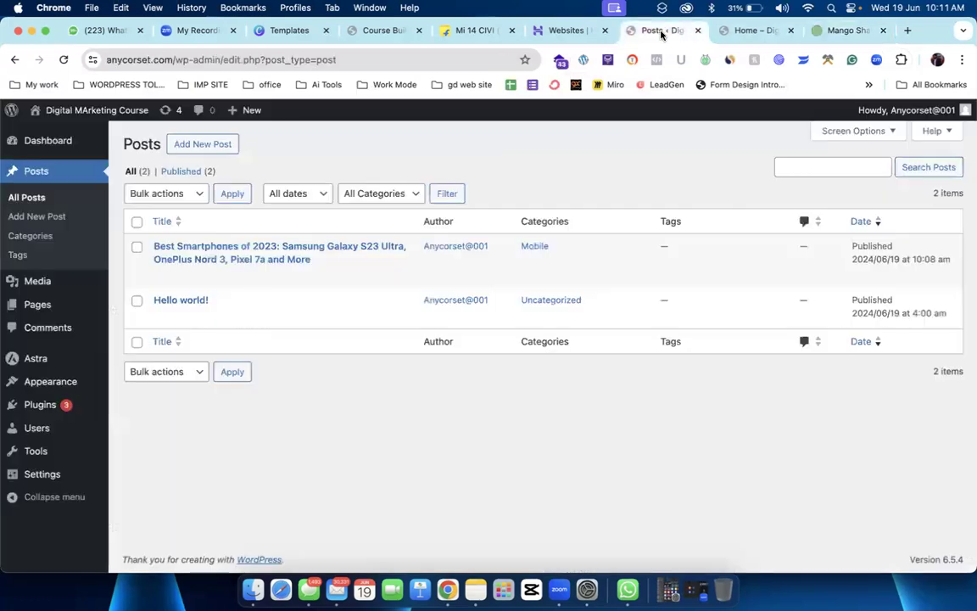
left_click(205, 147)
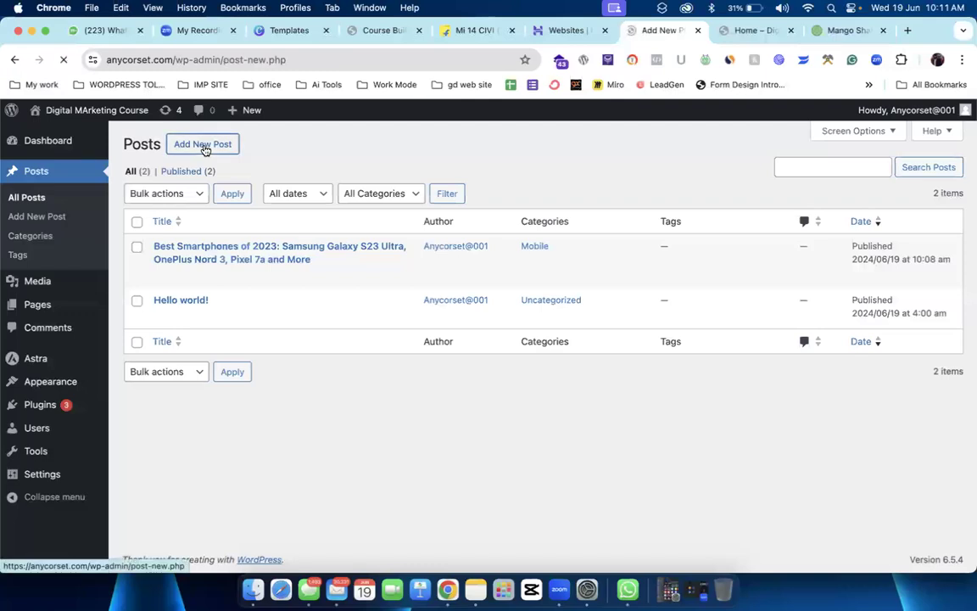
left_click(153, 207)
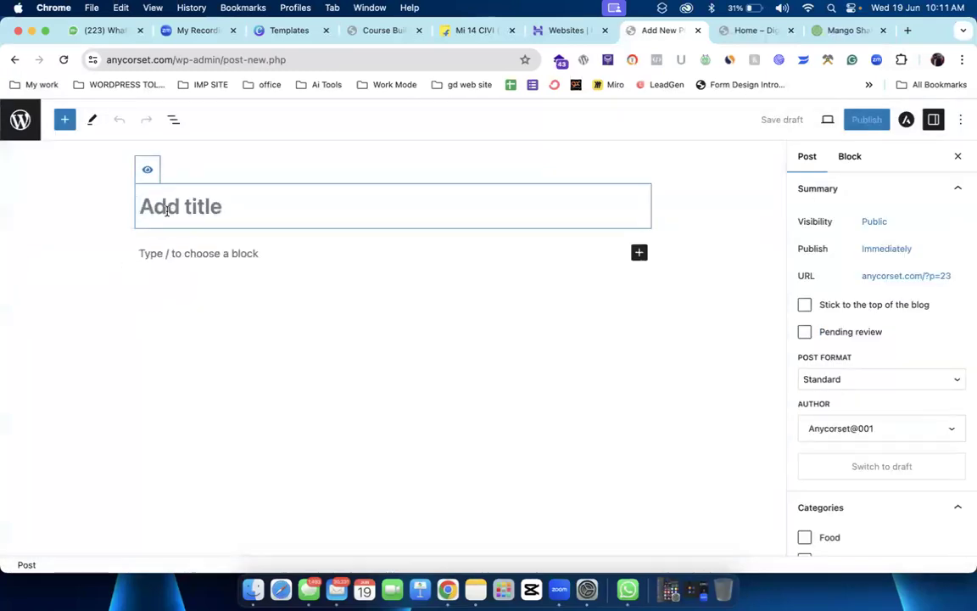
key("super+v")
left_click(181, 246)
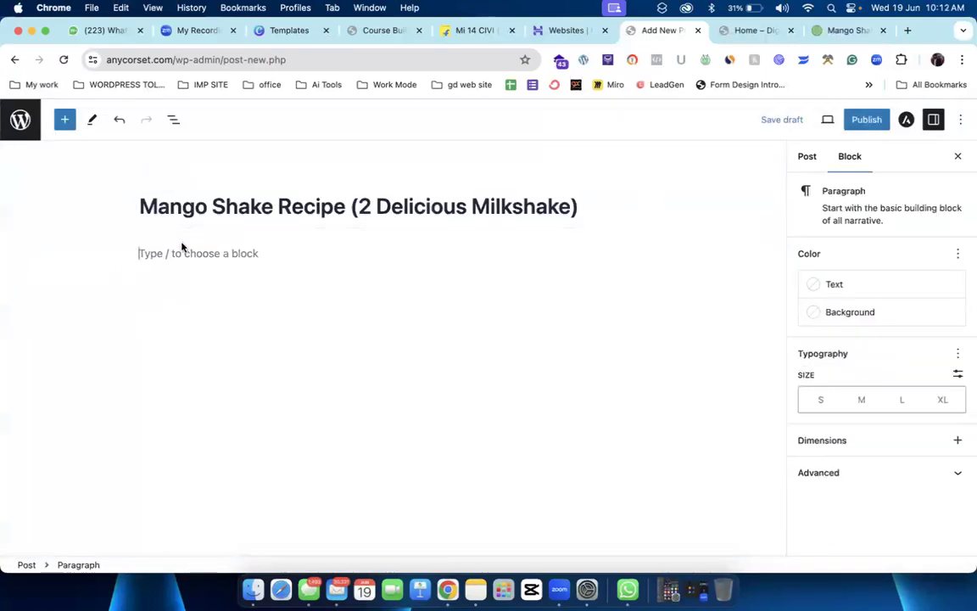
Step: Copy the opening paragraph of the mango shake article, starting "A sweet and refreshing mango shake"
left_click(746, 34)
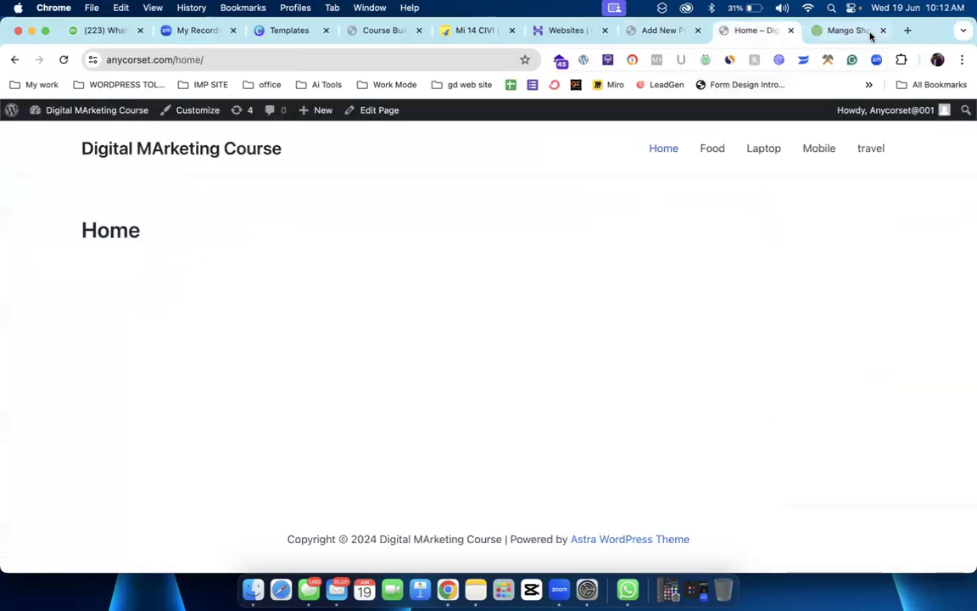
left_click(865, 33)
scroll(117, 266, "down", 5)
scroll(117, 267, "down", 3)
left_click_drag(92, 119, 309, 237)
right_click(244, 166)
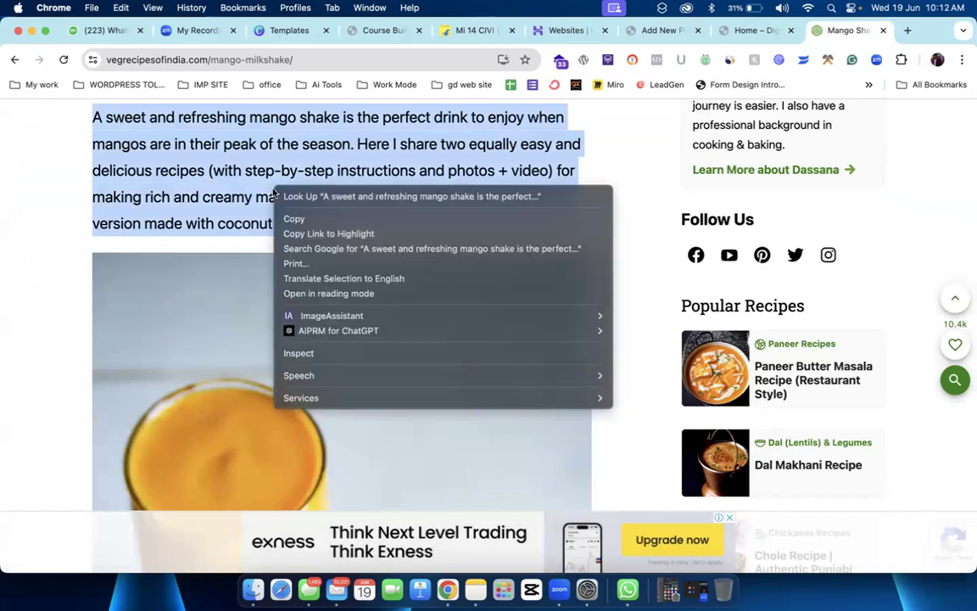
left_click(270, 211)
scroll(294, 222, "down", 10)
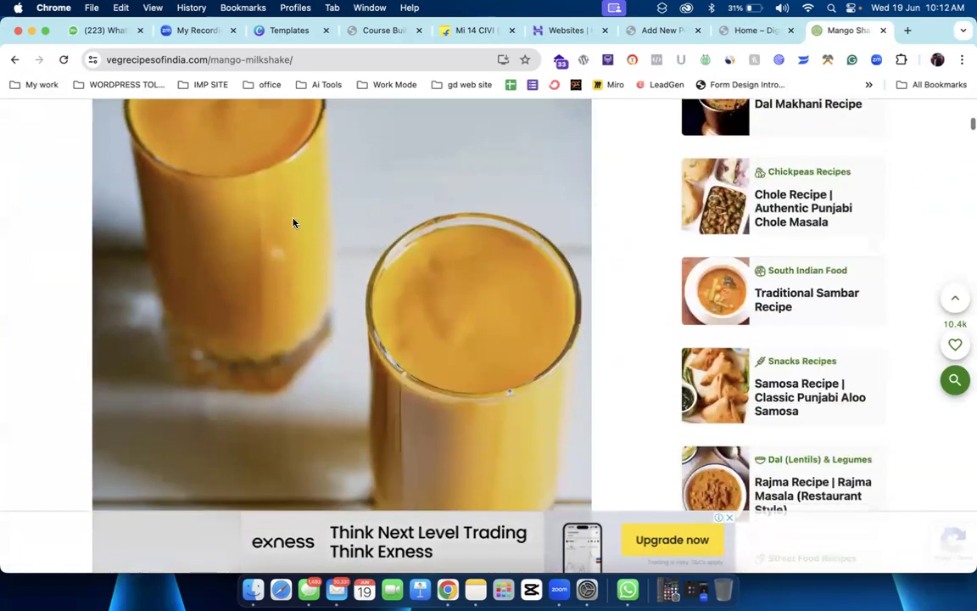
scroll(293, 223, "down", 10)
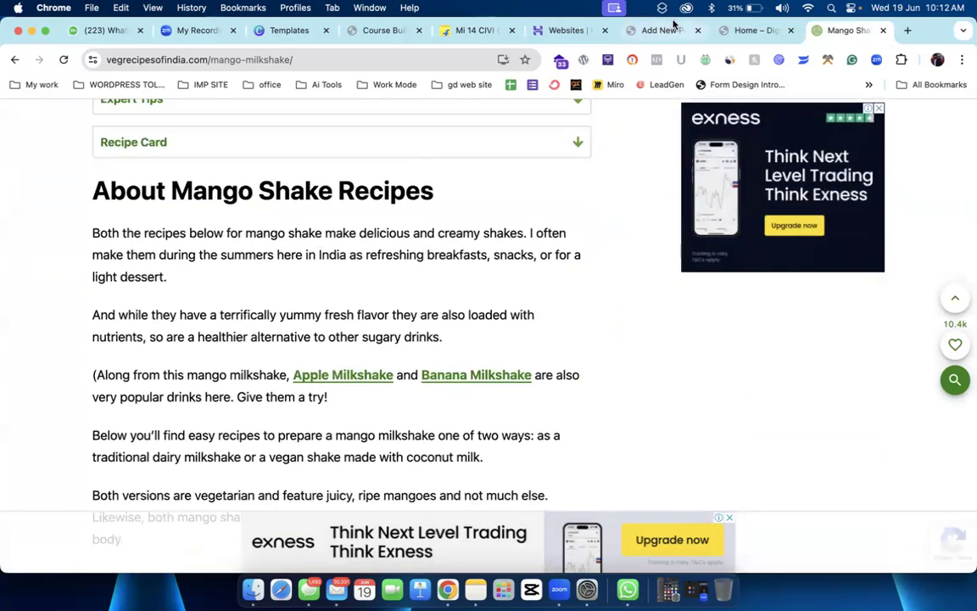
Step: Paste the copied introduction four times in a row into the new post's body paragraph
left_click(632, 30)
left_click(249, 253)
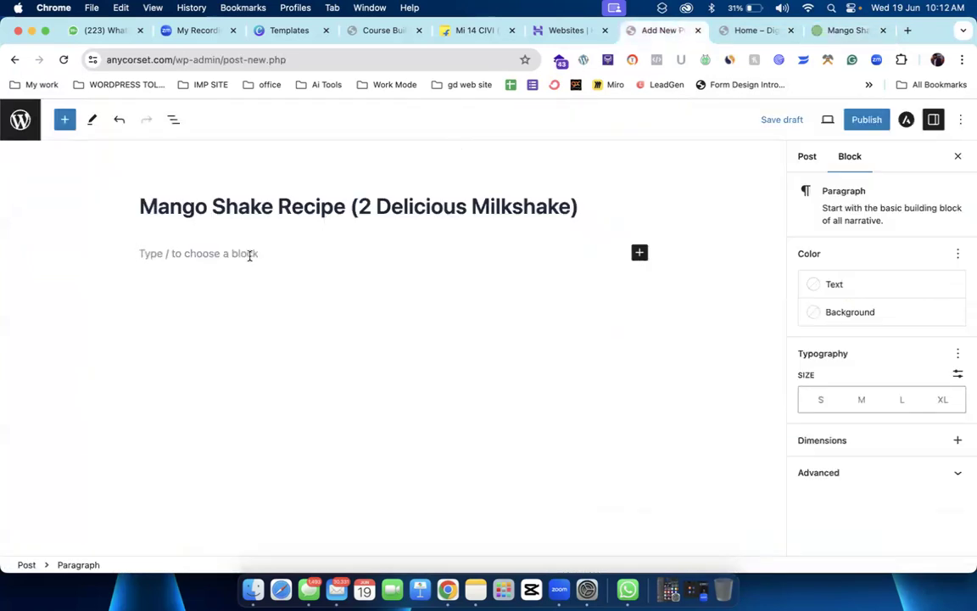
key("super+v")
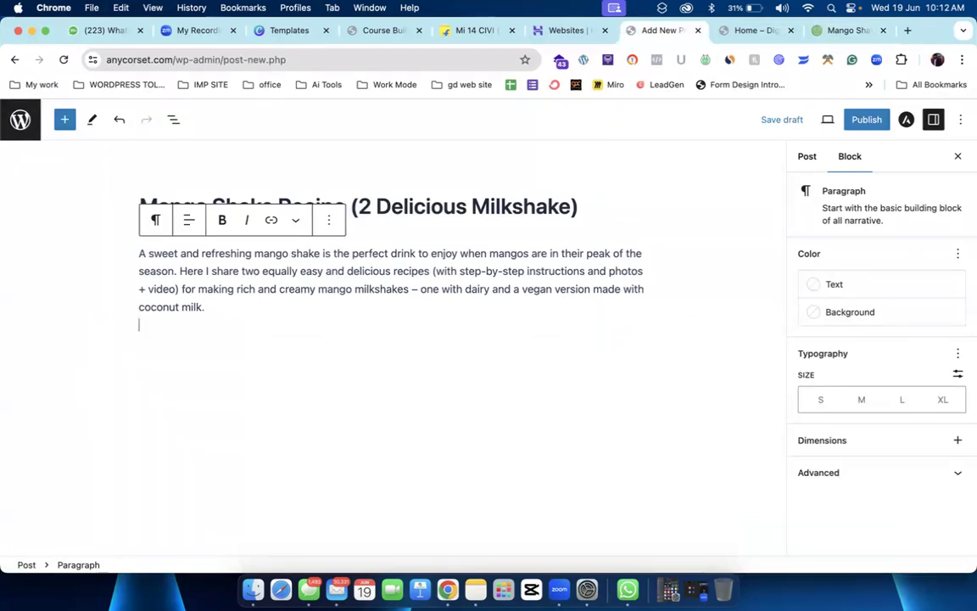
key("super+v")
key("super+v")
key("super+v")
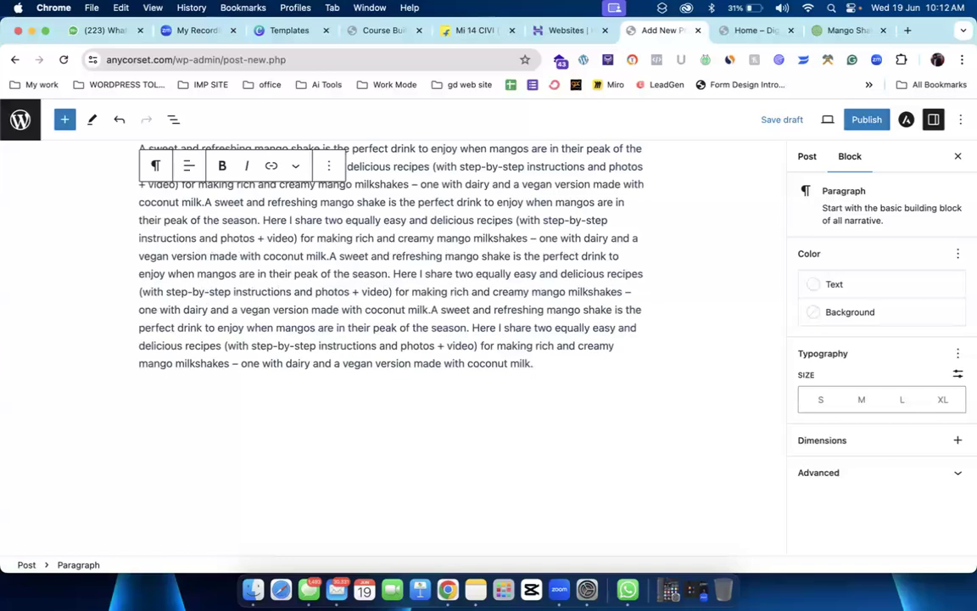
Step: Publish the mango shake post and dismiss the post-publish options
left_click(852, 120)
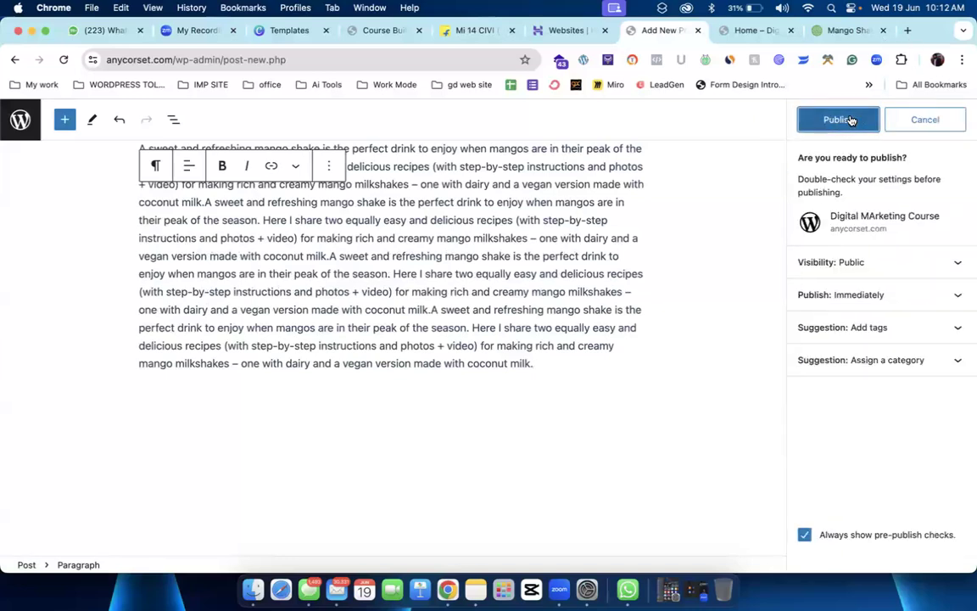
left_click(852, 119)
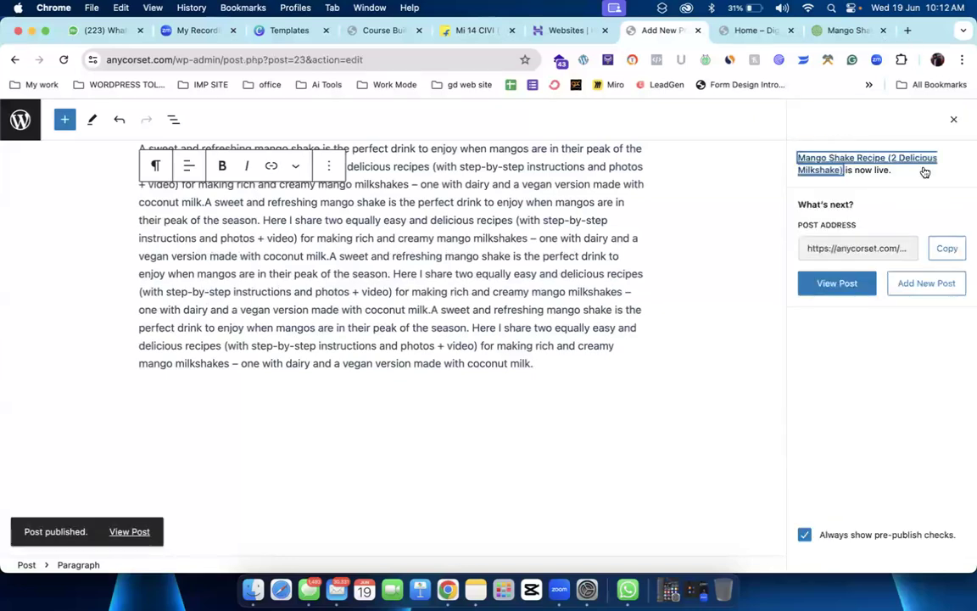
left_click(952, 123)
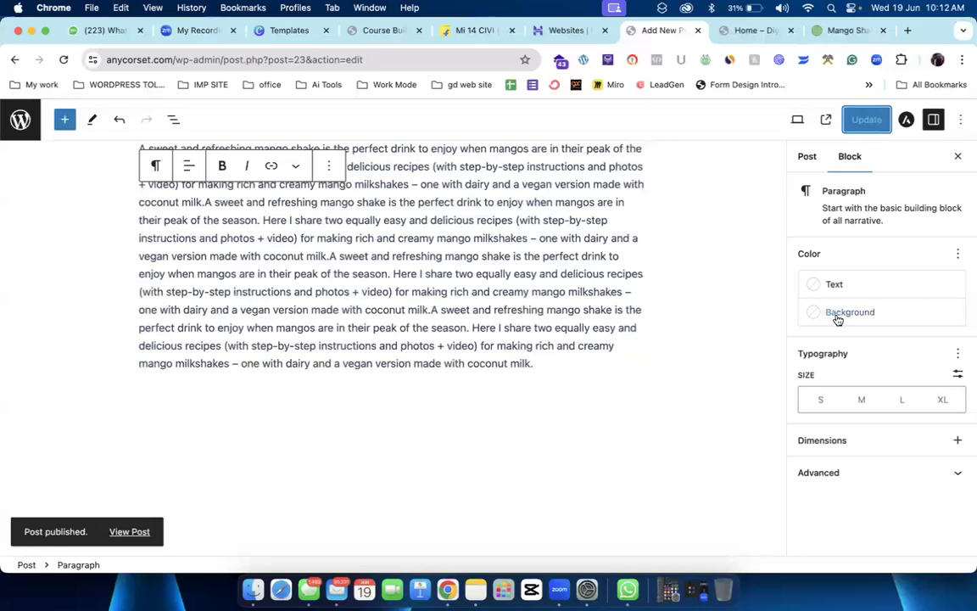
Step: Change the post's category from Uncategorized to Food and update the post
left_click(808, 159)
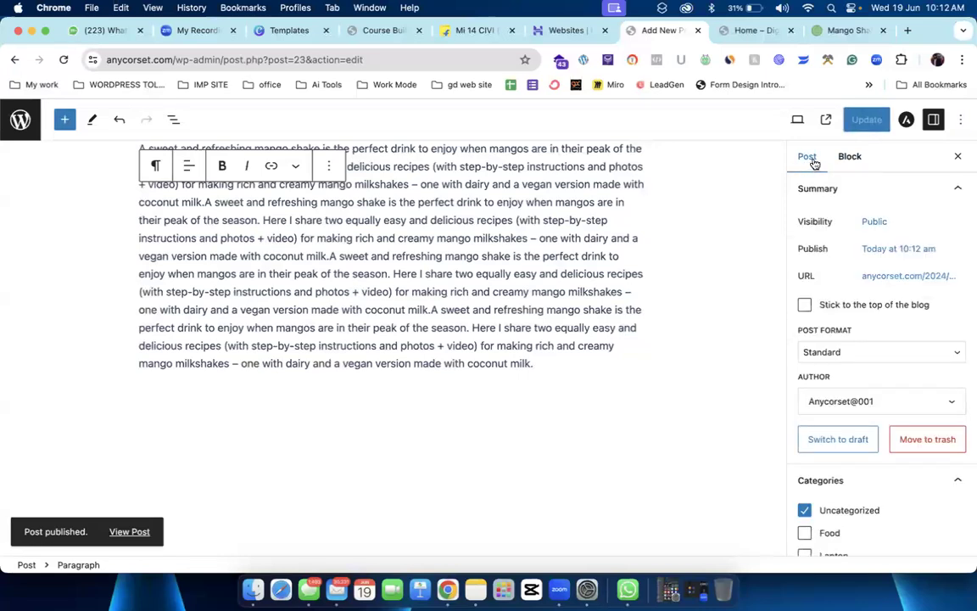
scroll(848, 371, "down", 5)
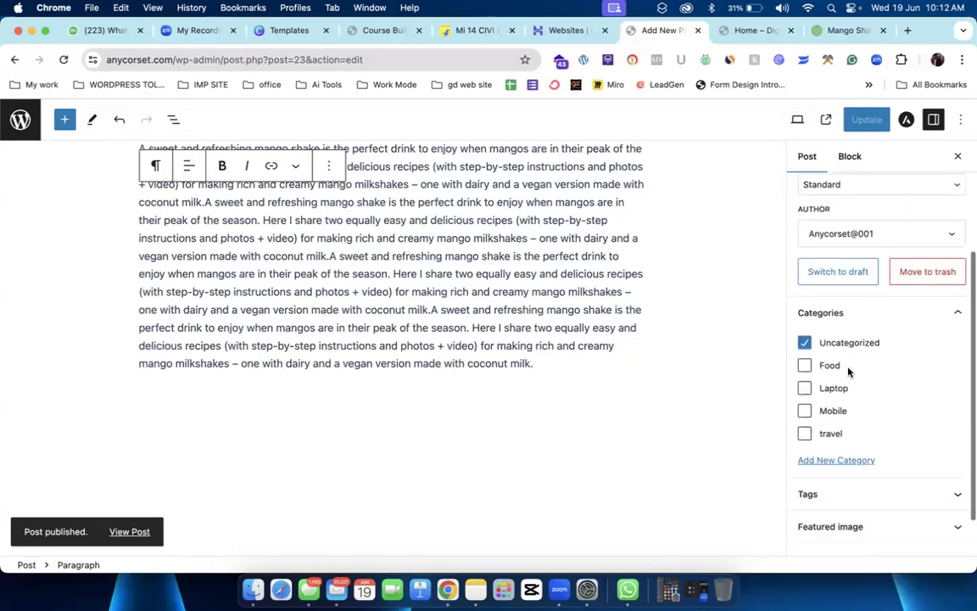
left_click(805, 348)
left_click(805, 324)
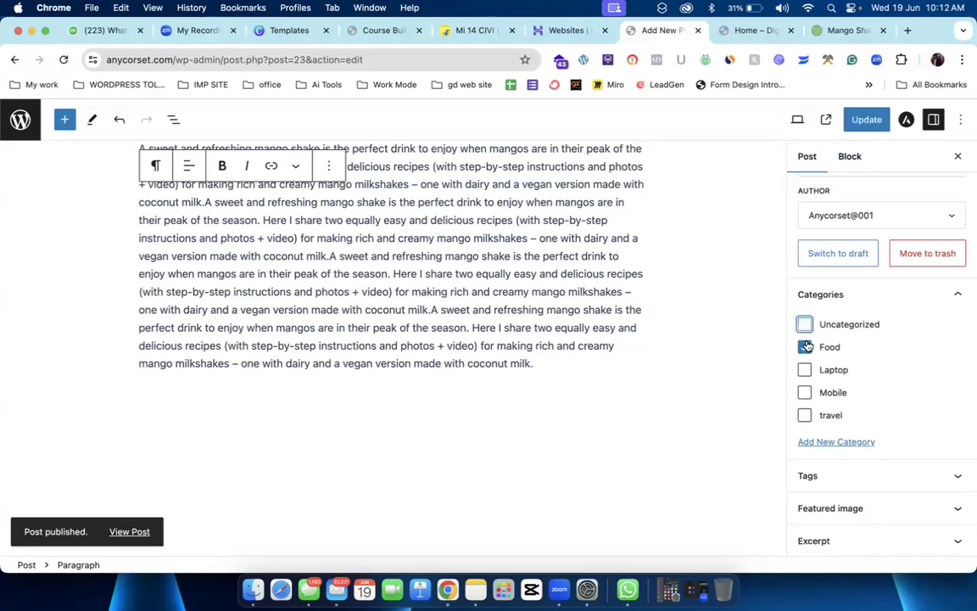
left_click(865, 122)
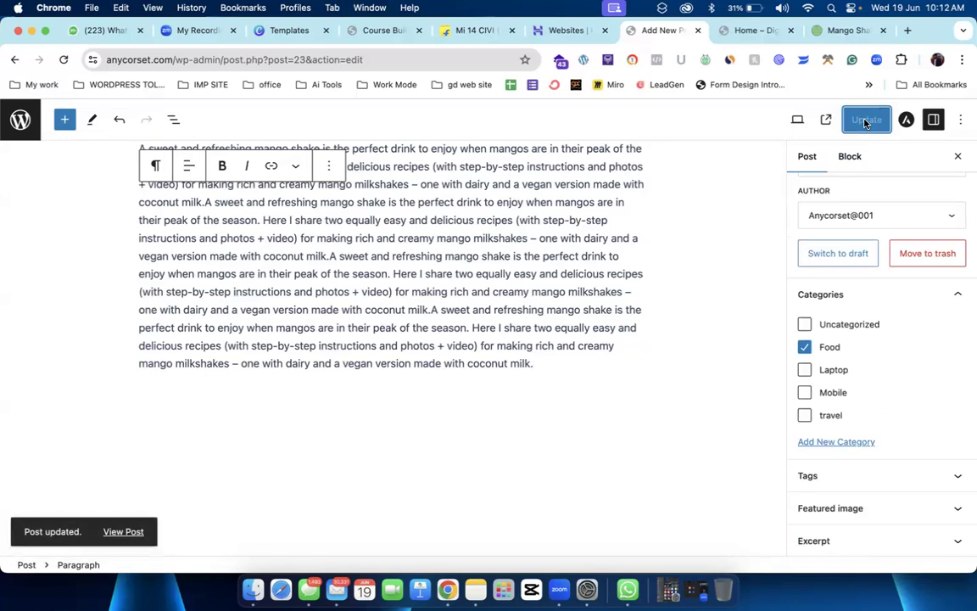
Step: Check the Food category on the live site and read through its mango shake recipe post
left_click(731, 29)
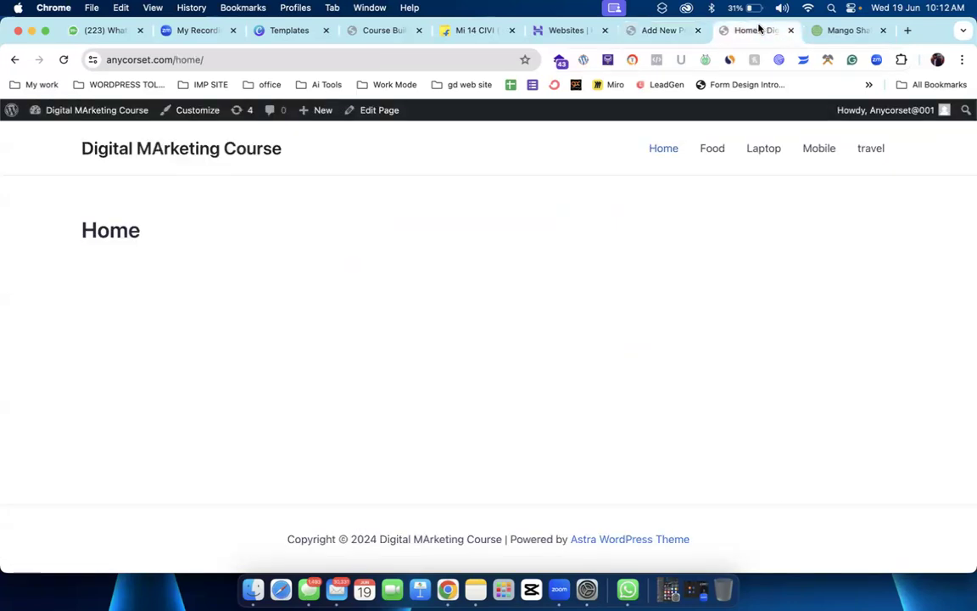
left_click(713, 150)
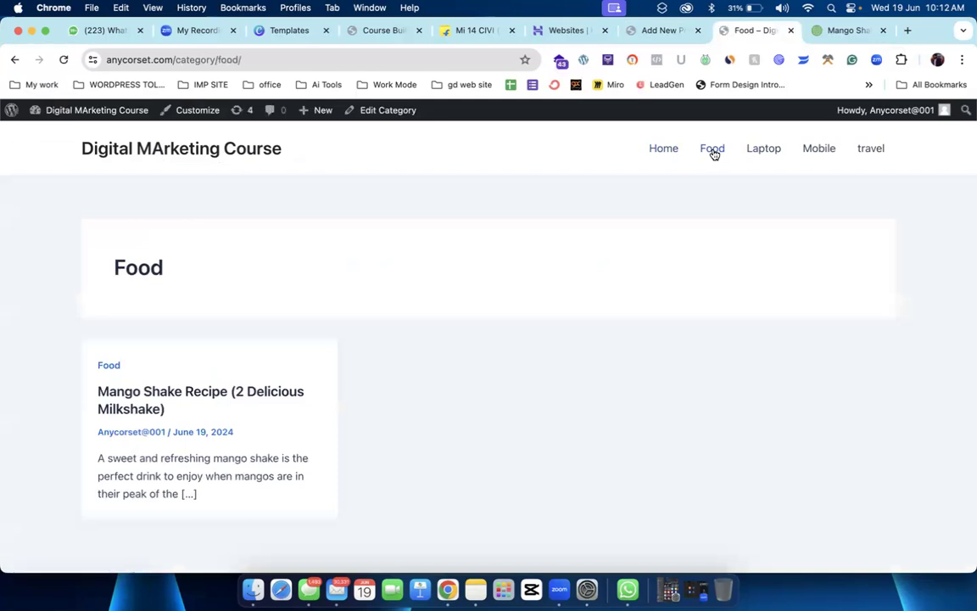
left_click(240, 394)
scroll(395, 420, "down", 10)
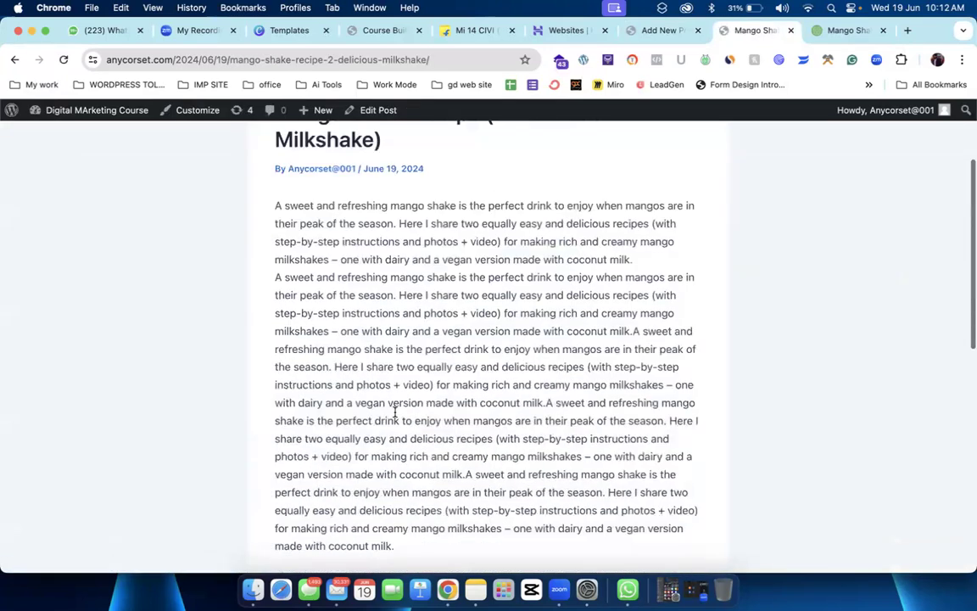
scroll(395, 411, "up", 10)
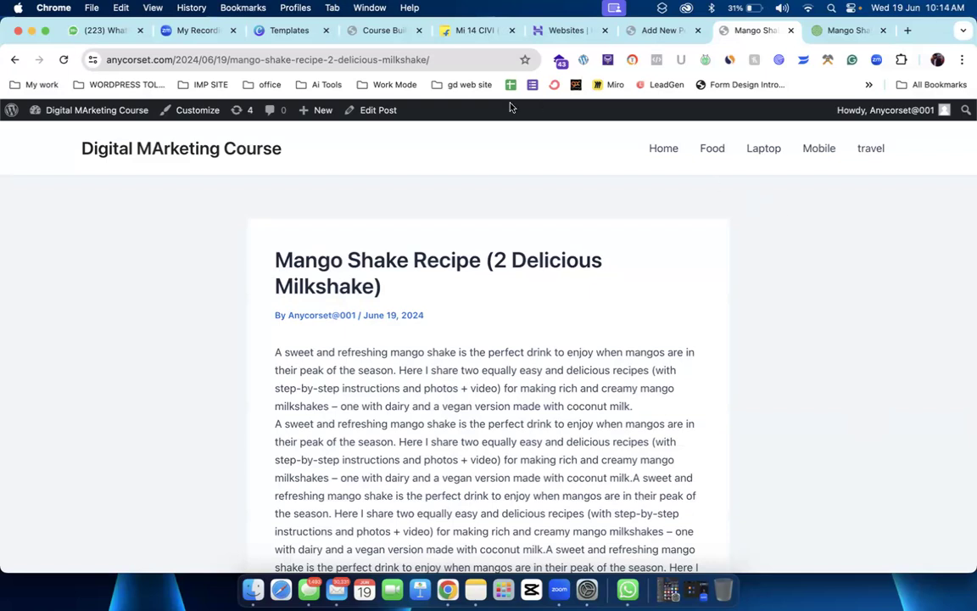
Step: Go from the live post to the site's admin dashboard and view the list of pages
left_click(170, 61)
left_click_drag(205, 60, 106, 62)
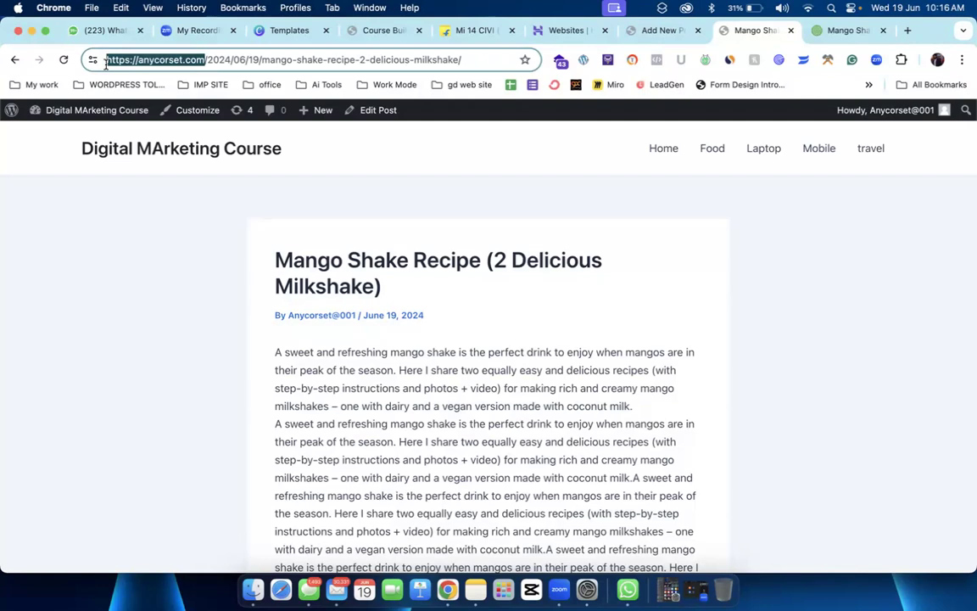
mouse_move(60, 109)
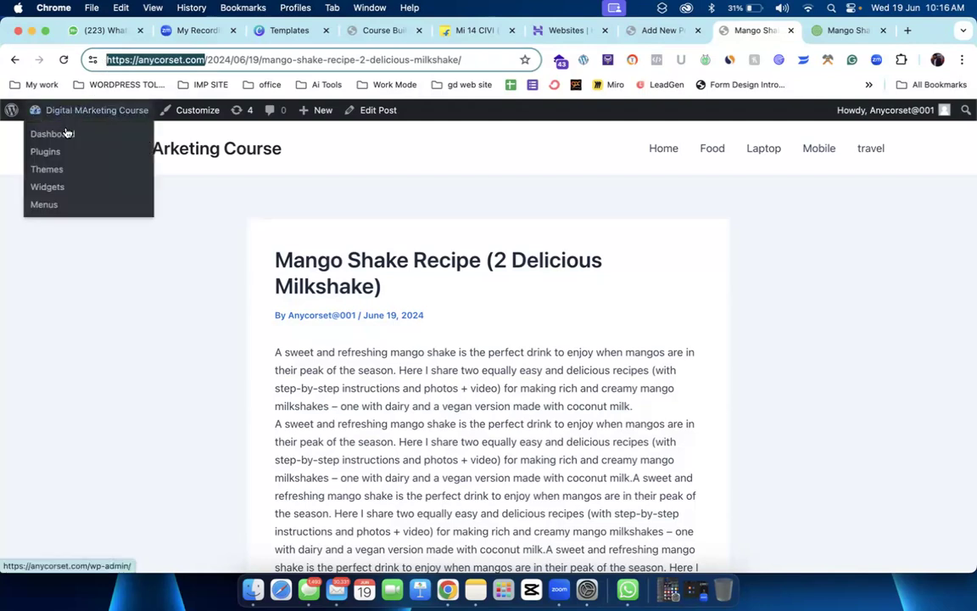
left_click(67, 134)
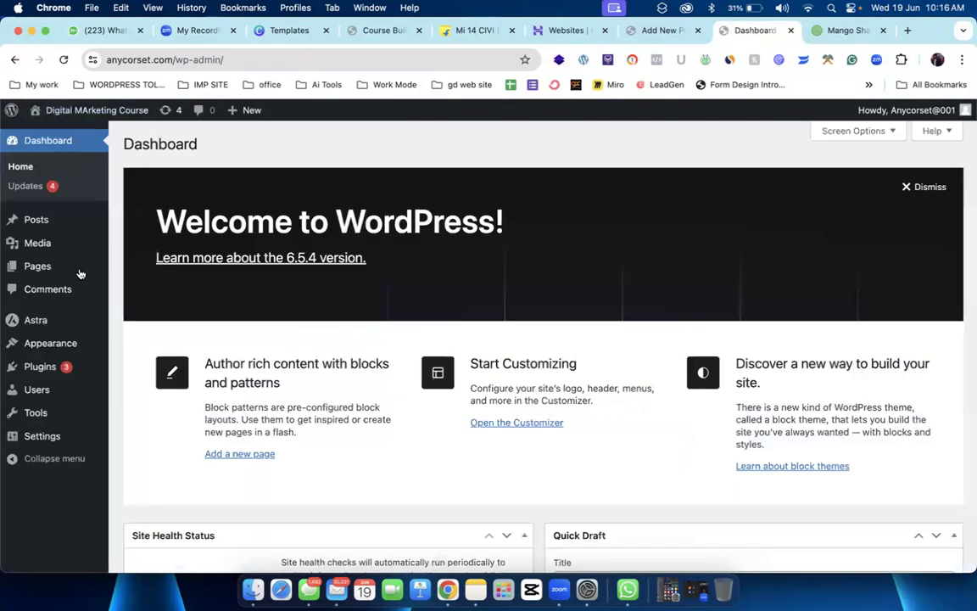
left_click(39, 266)
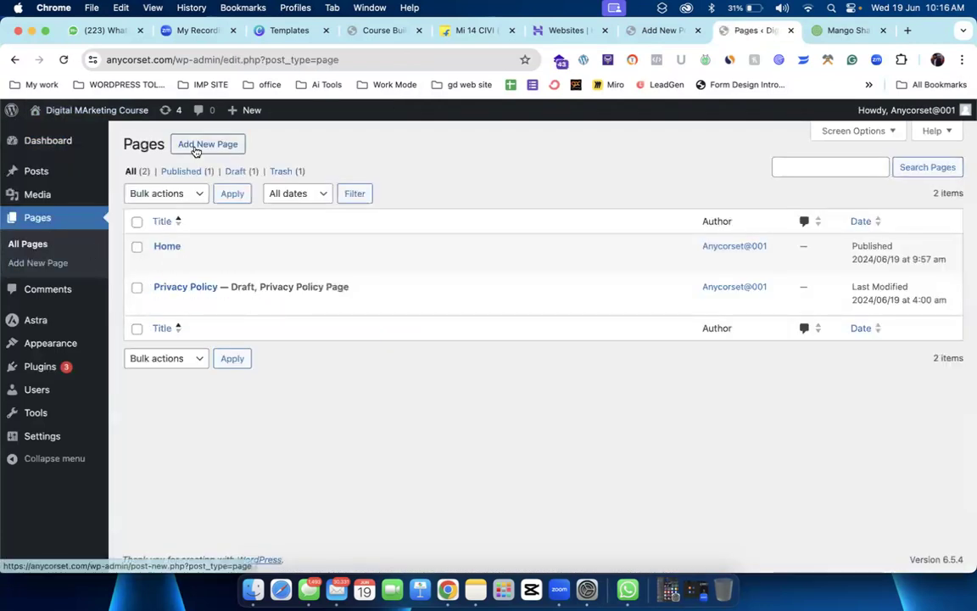
Step: Review the Main Menu's structure and settings in the menu editor and show all categories available for it
mouse_move(65, 343)
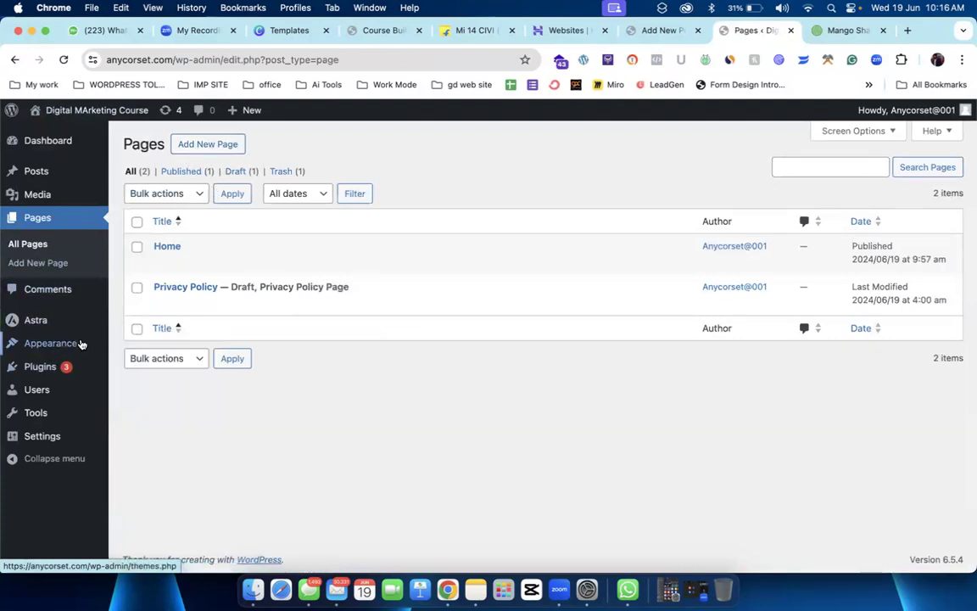
left_click(73, 344)
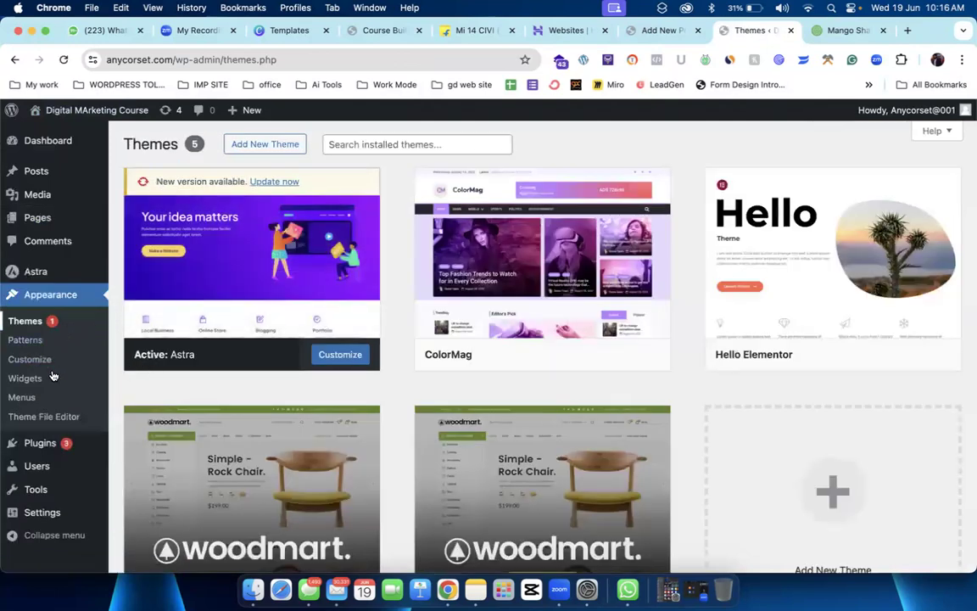
left_click(47, 400)
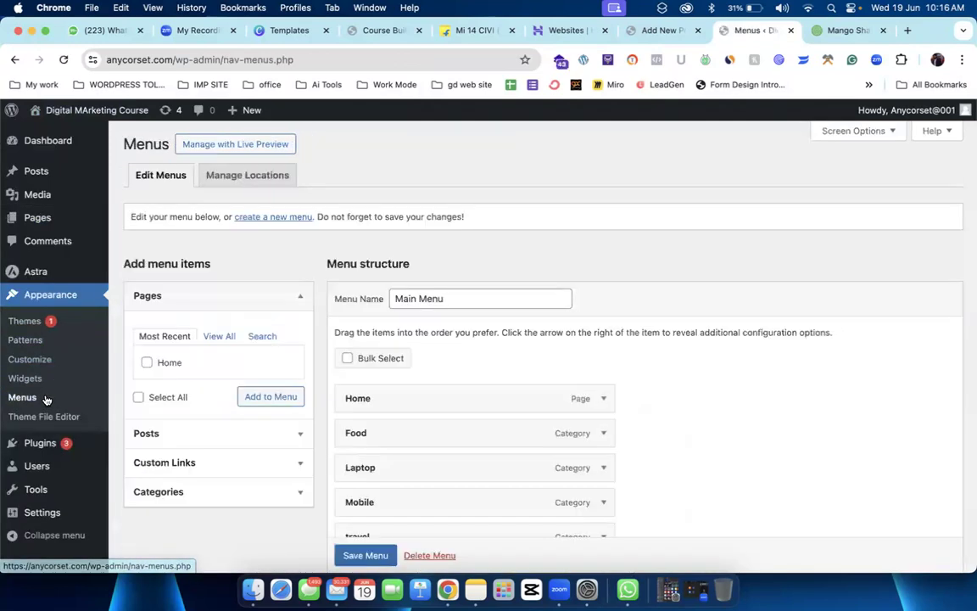
scroll(449, 298, "down", 1)
scroll(449, 298, "down", 4)
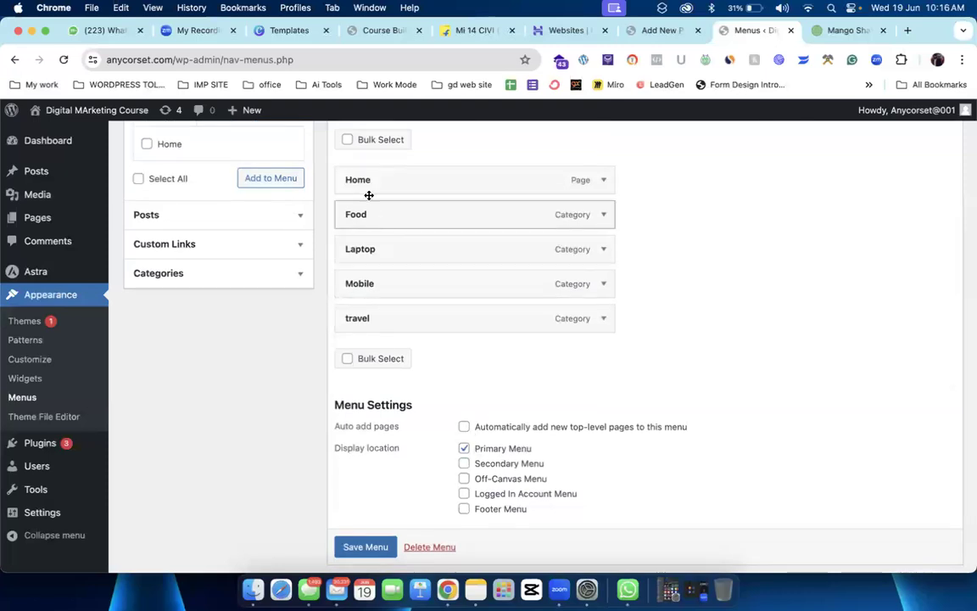
left_click(234, 273)
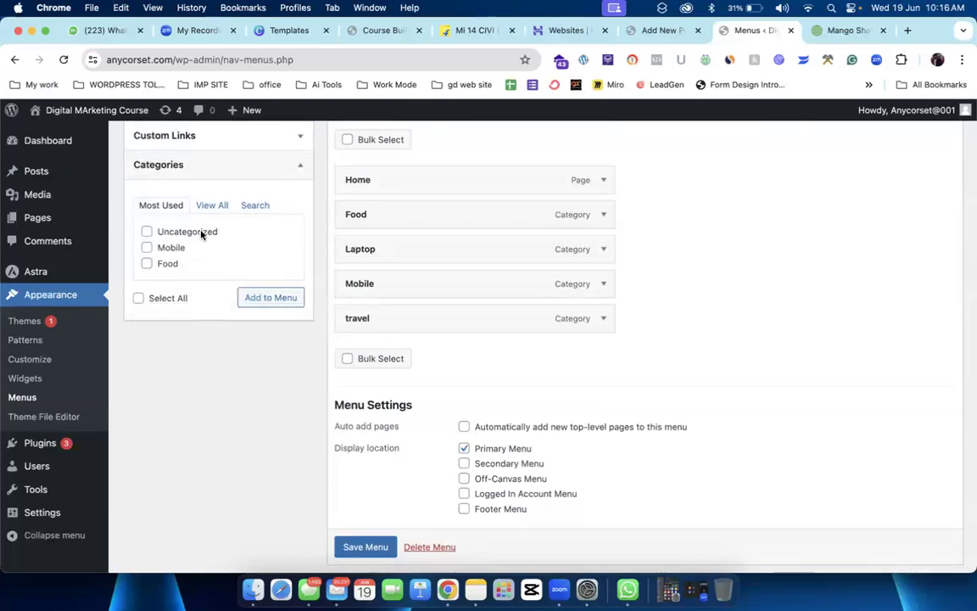
left_click(211, 205)
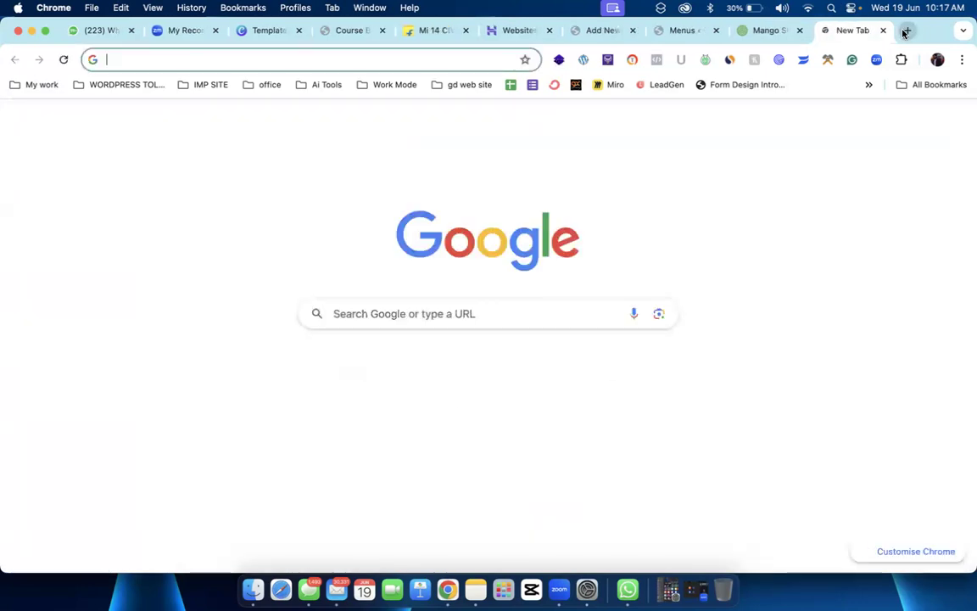
Step: Open a new browser tab ready for a web address
key("super+t")
left_click(375, 59)
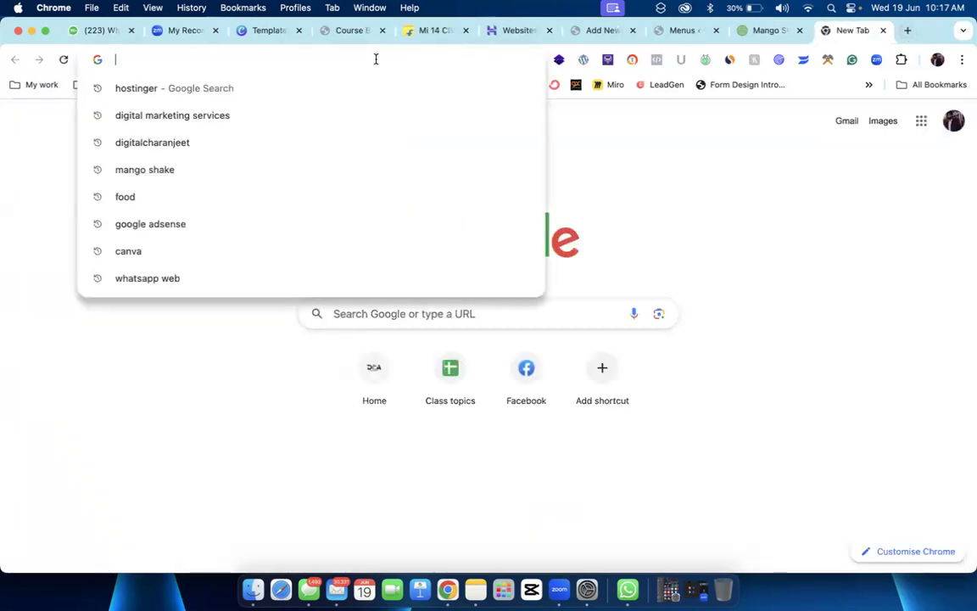
left_click(680, 39)
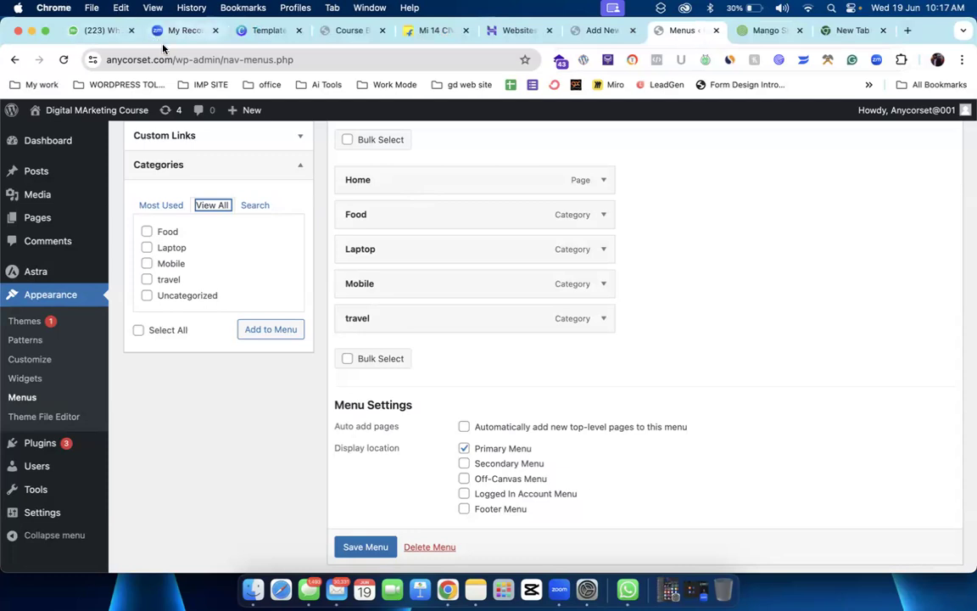
left_click_drag(206, 59, 55, 61)
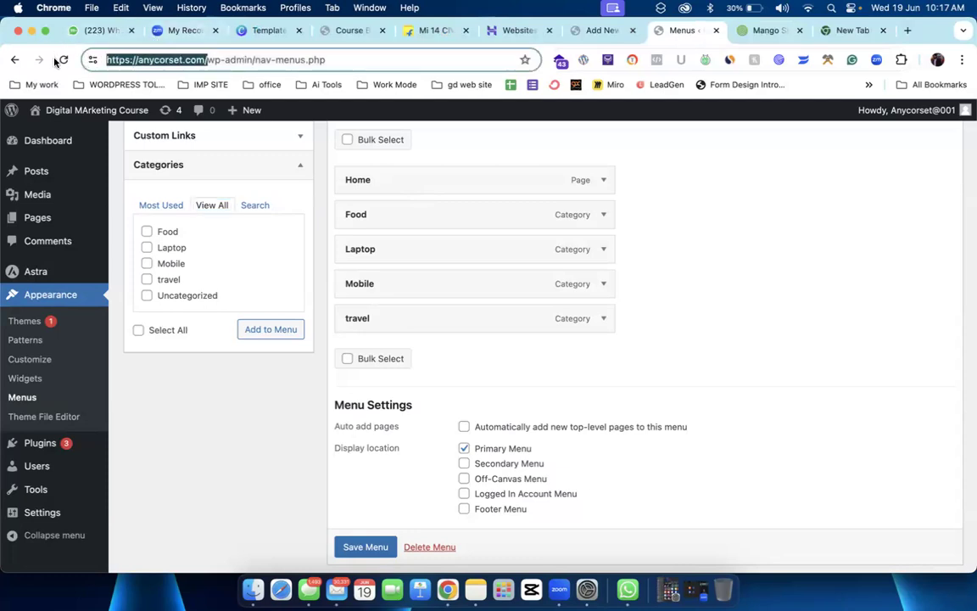
key("super+v")
left_click(813, 32)
left_click(375, 58)
key("super+v")
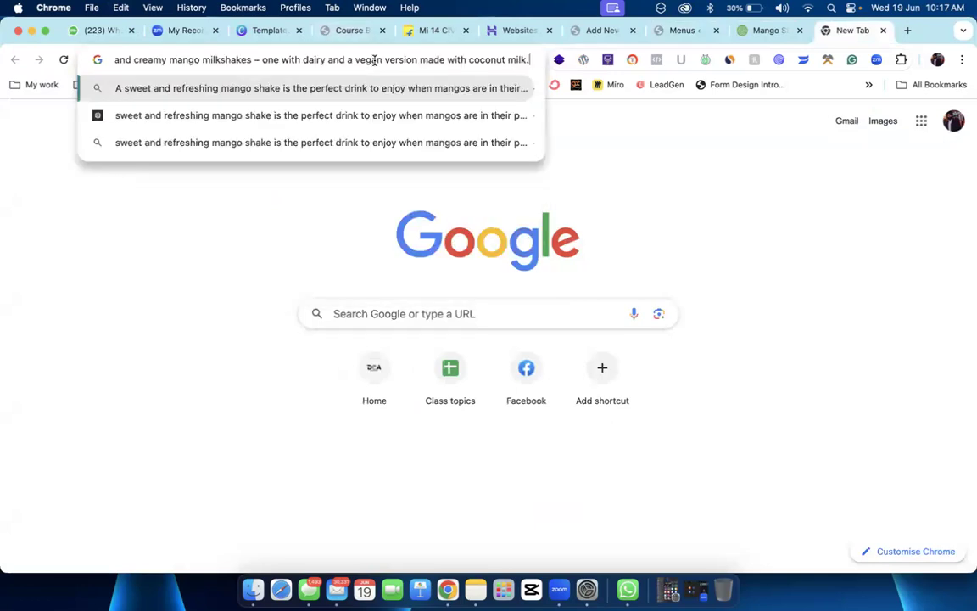
key("super+a")
key("BackSpace")
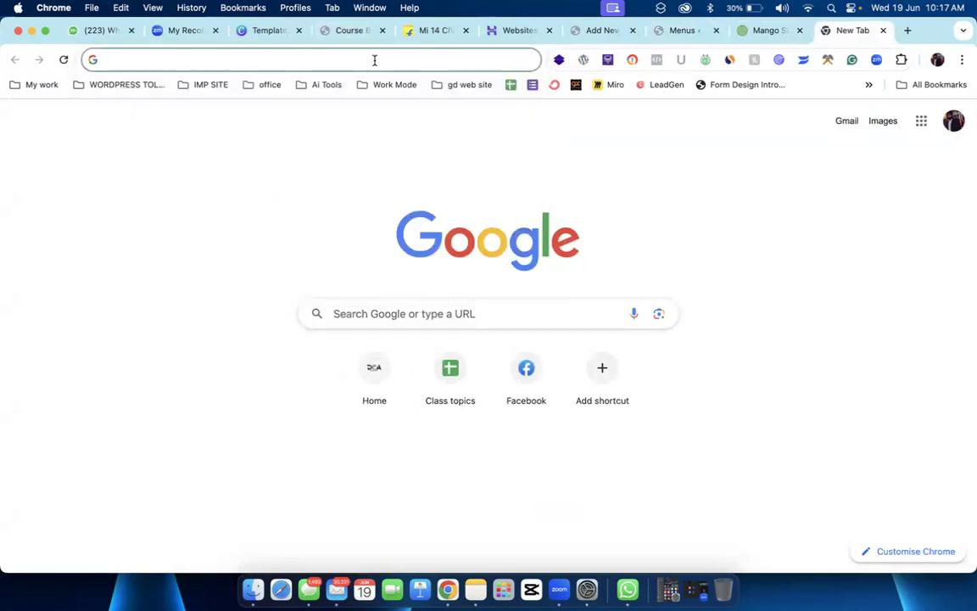
left_click(682, 31)
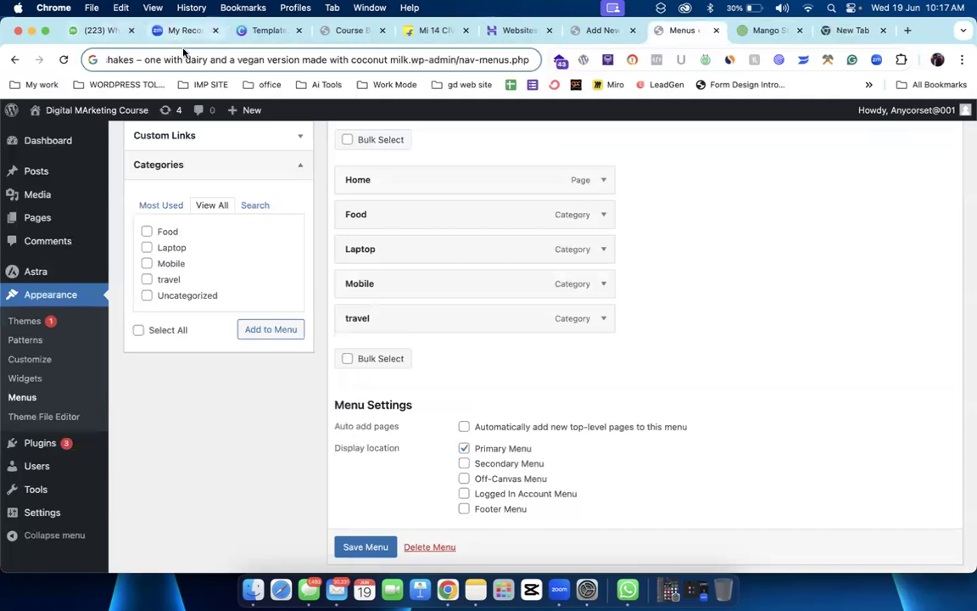
left_click(348, 62)
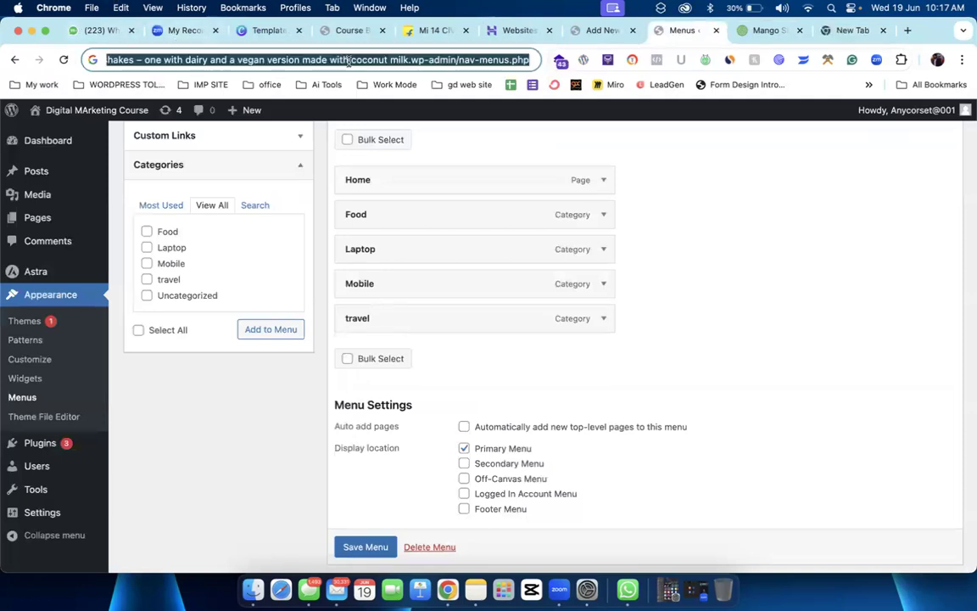
key("BackSpace")
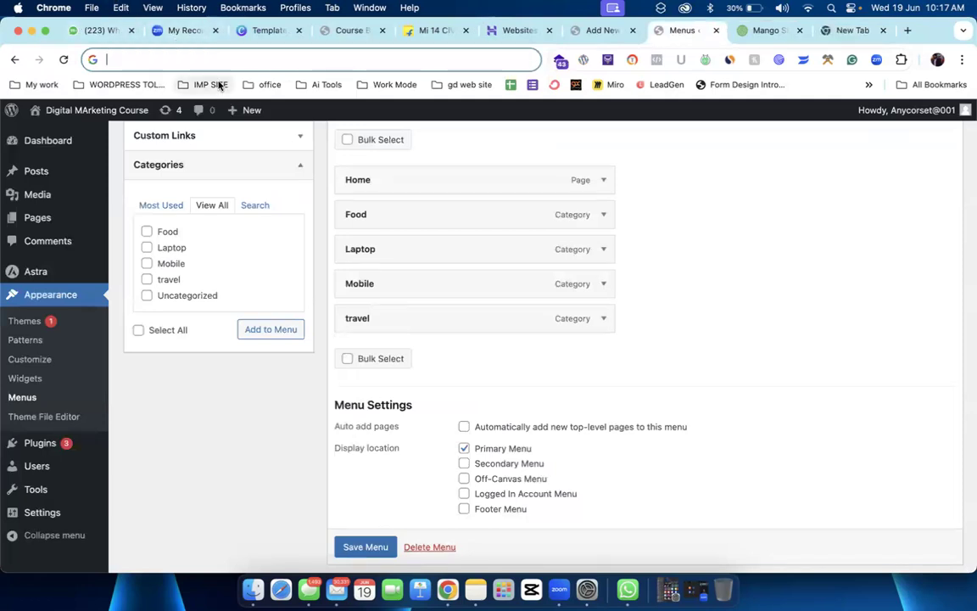
left_click(64, 59)
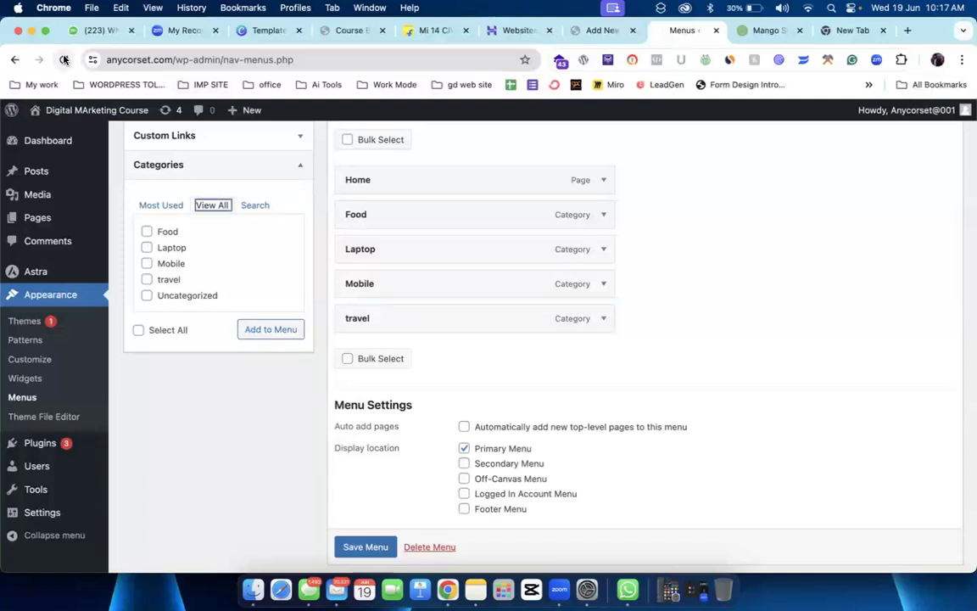
left_click_drag(173, 58, 17, 60)
key("super+c")
key("BackSpace")
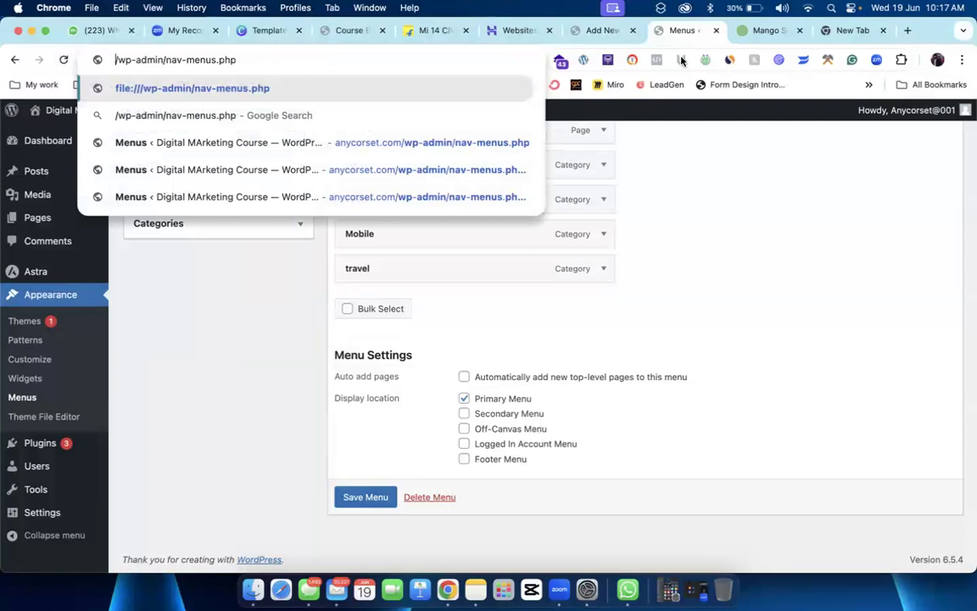
left_click(838, 31)
left_click(444, 61)
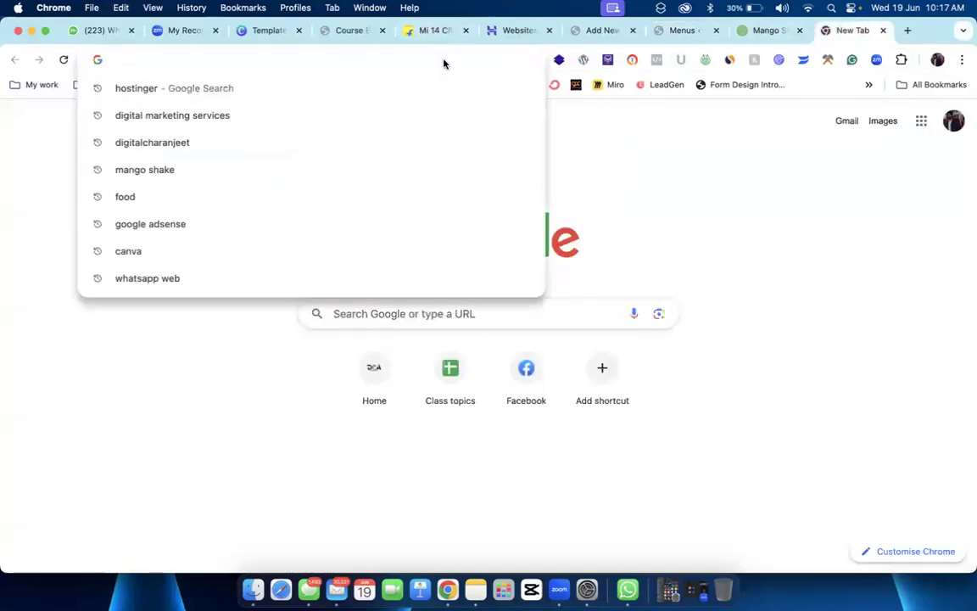
key("super+v")
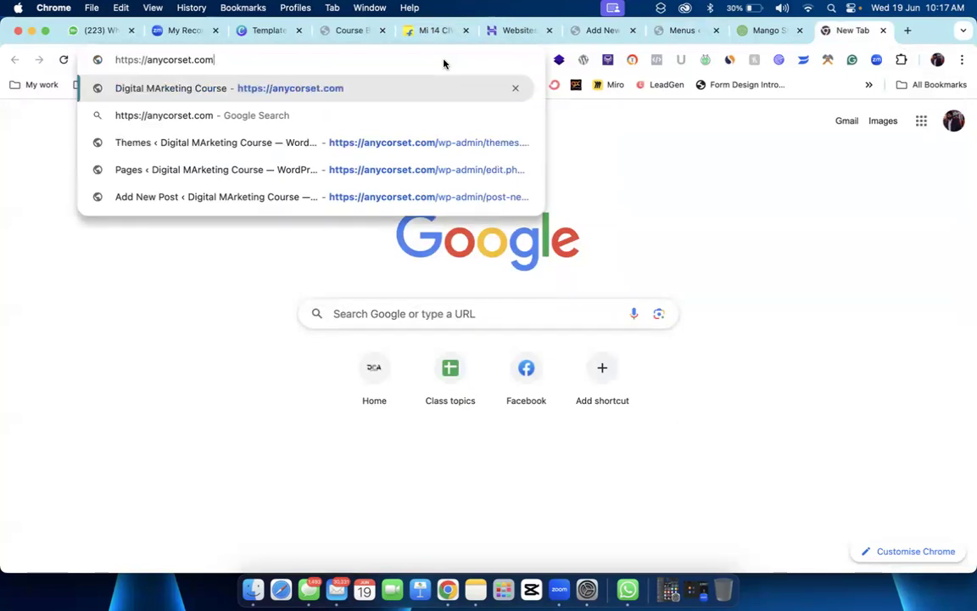
key("BackSpace")
type("/")
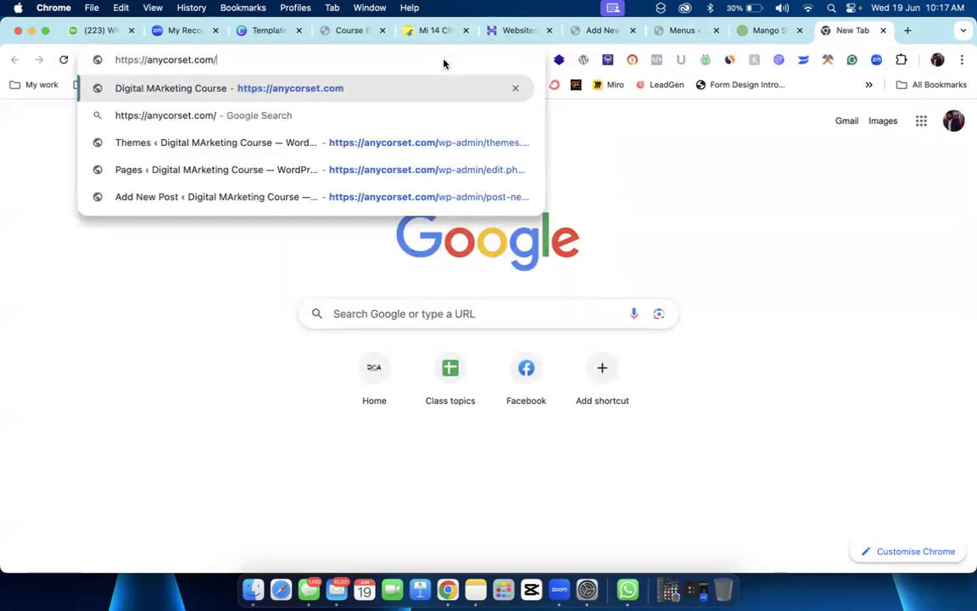
type("wp-admin")
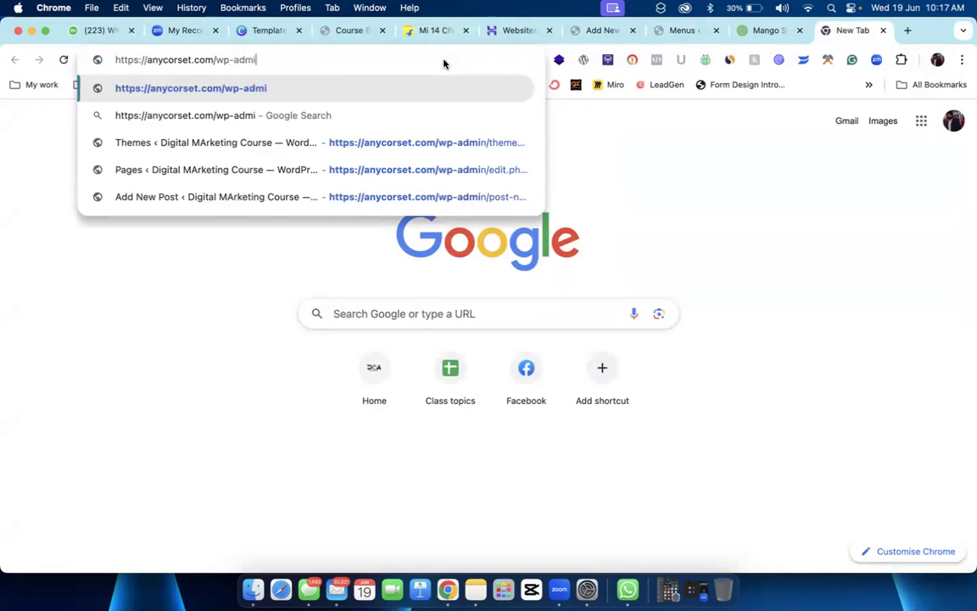
key("Return")
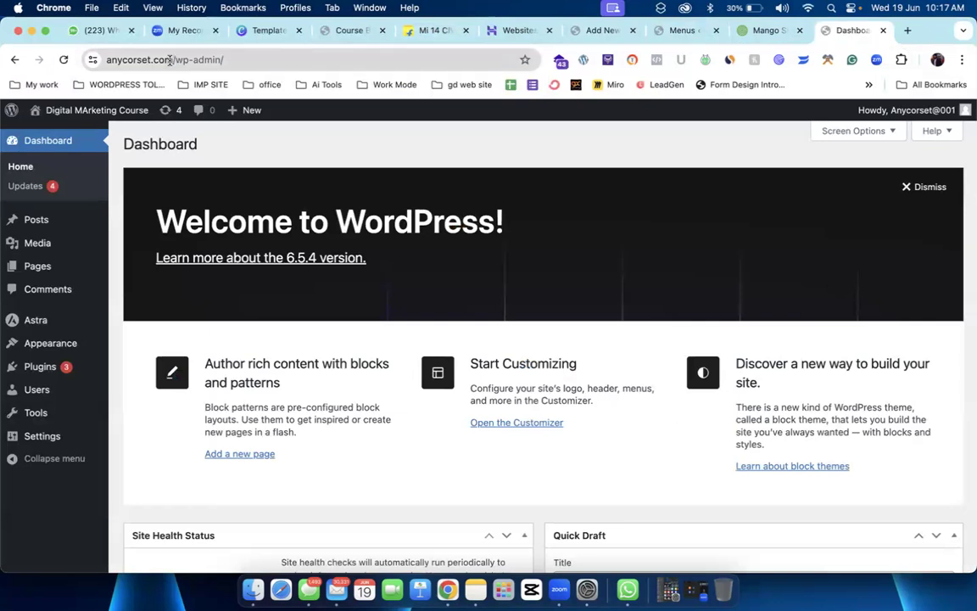
left_click_drag(174, 60, 303, 60)
key("BackSpace")
key("BackSpace")
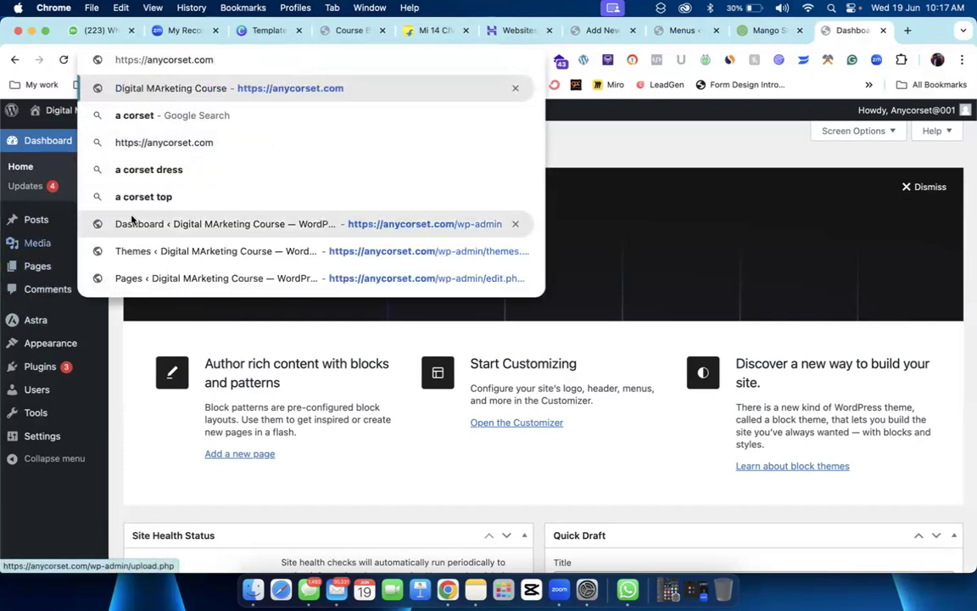
type("/")
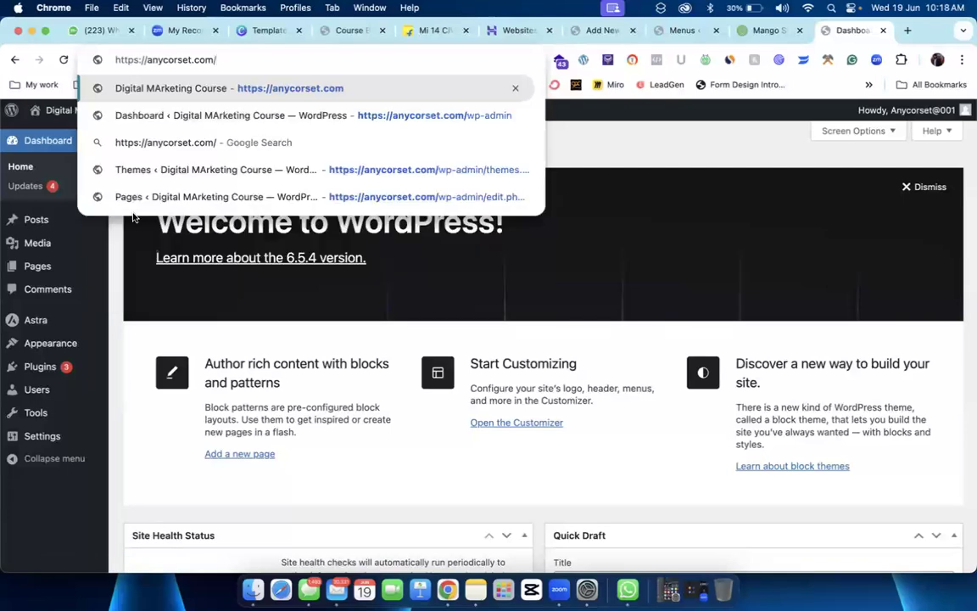
type("w")
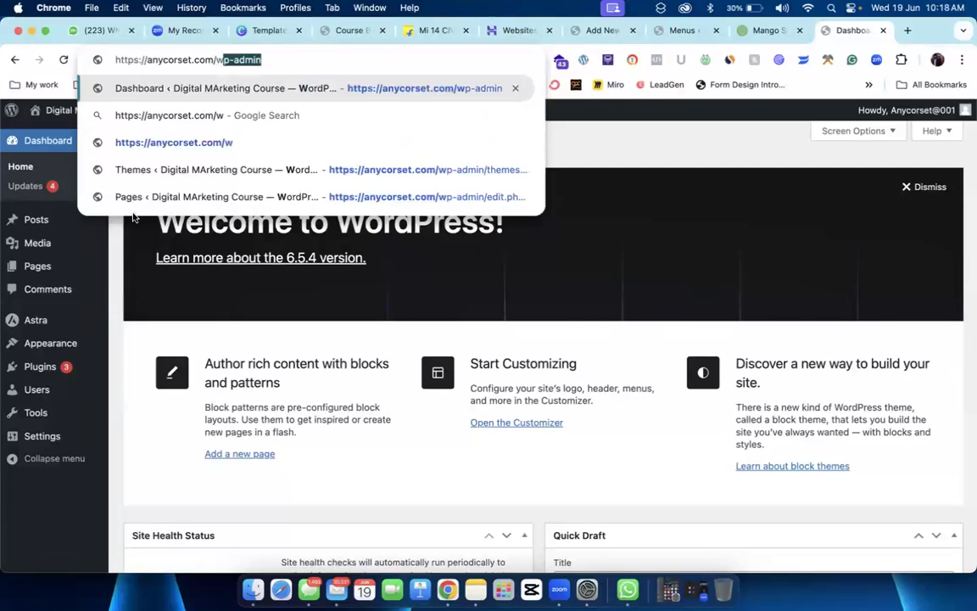
type("p-admi")
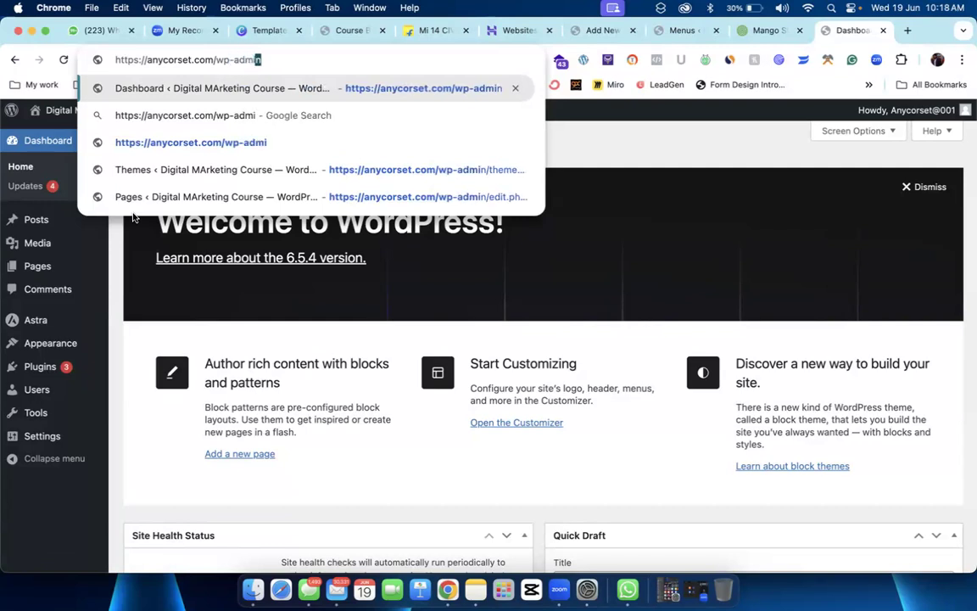
type("n")
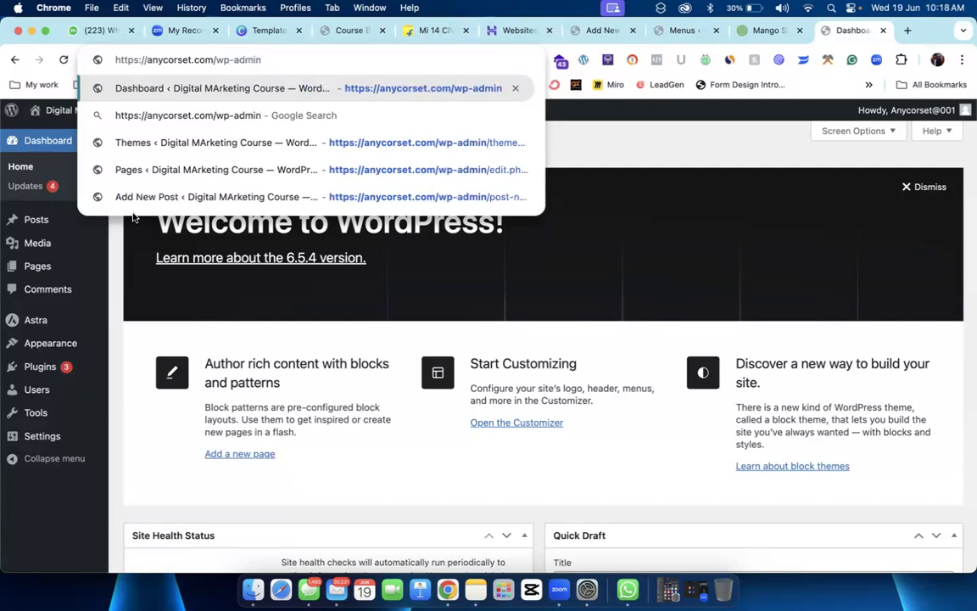
mouse_move(916, 111)
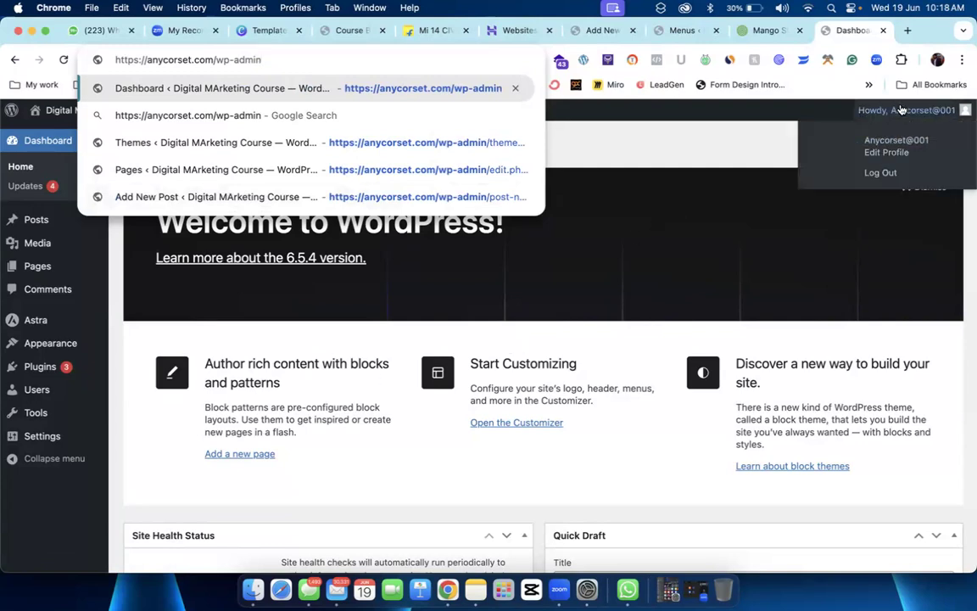
left_click(840, 170)
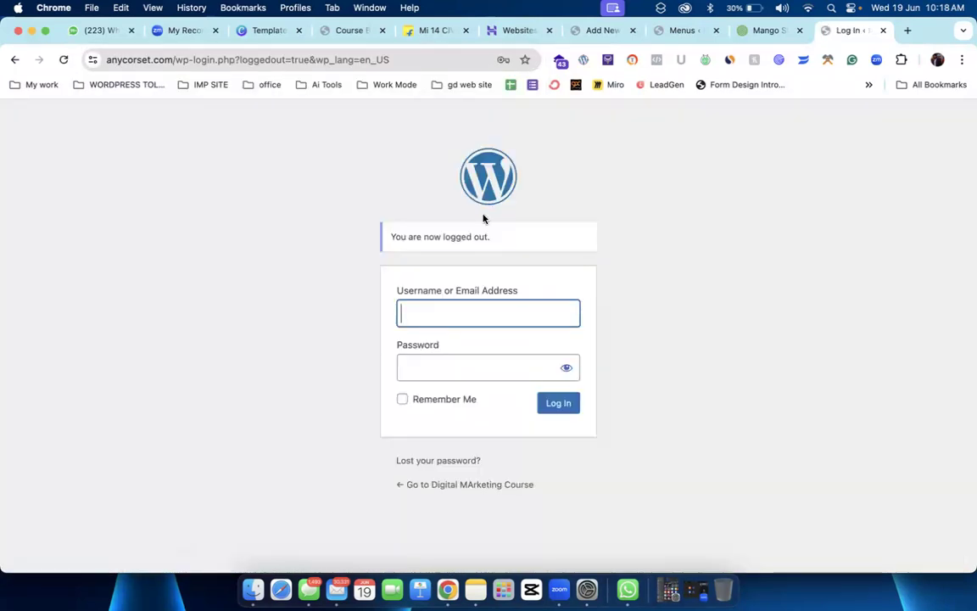
left_click_drag(175, 60, 501, 60)
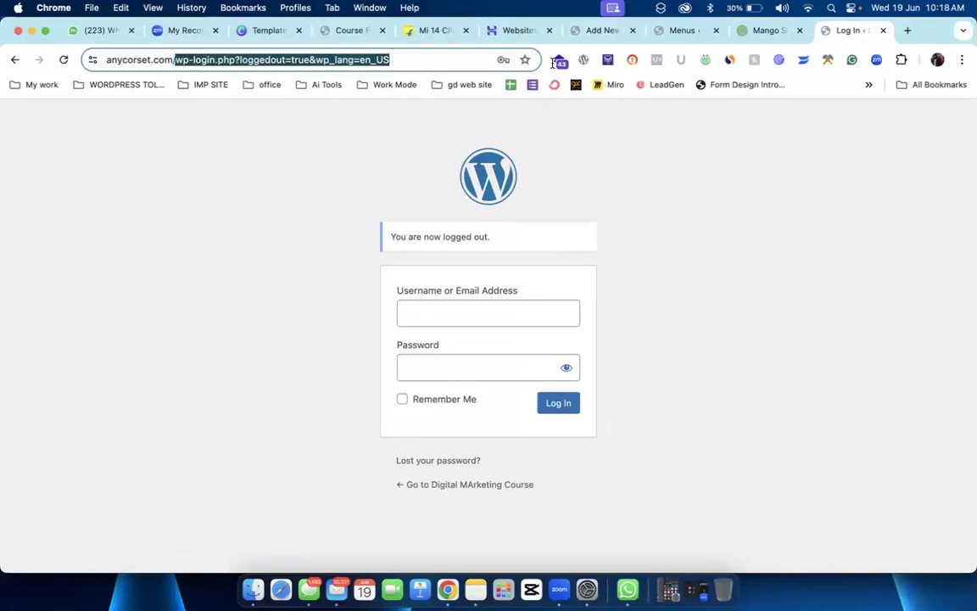
key("BackSpace")
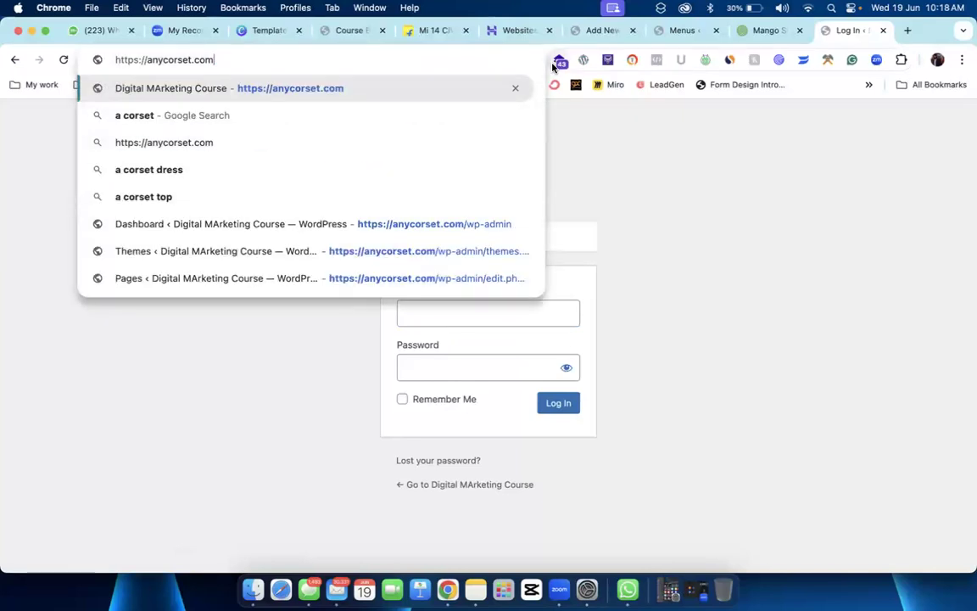
key("Return")
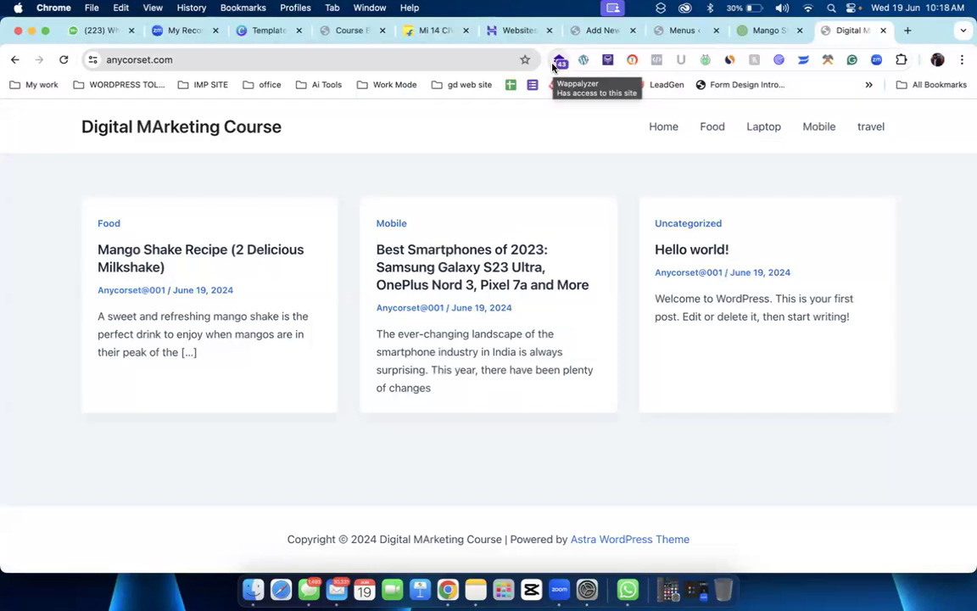
left_click(330, 65)
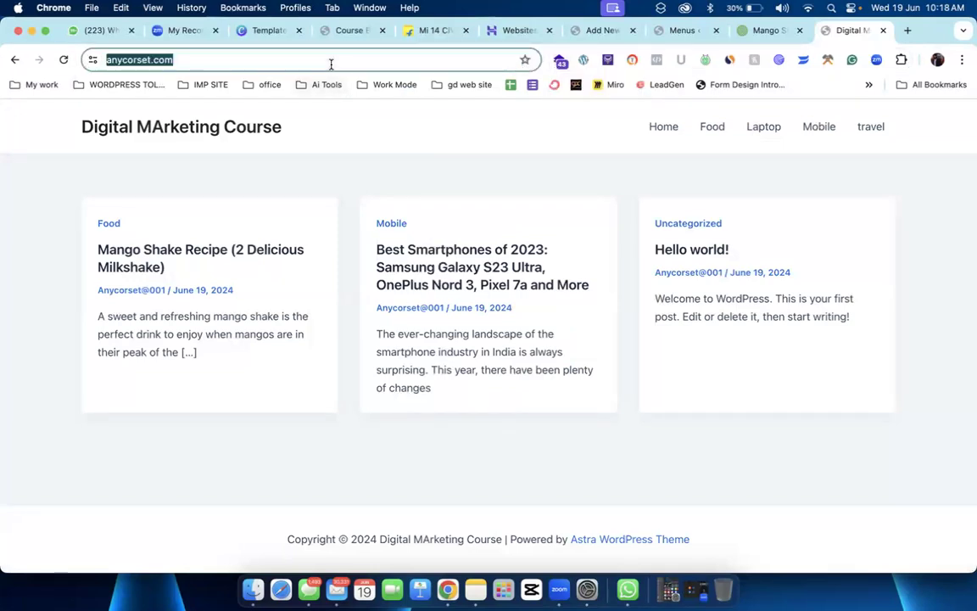
left_click(217, 65)
double_click(218, 64)
type("/w")
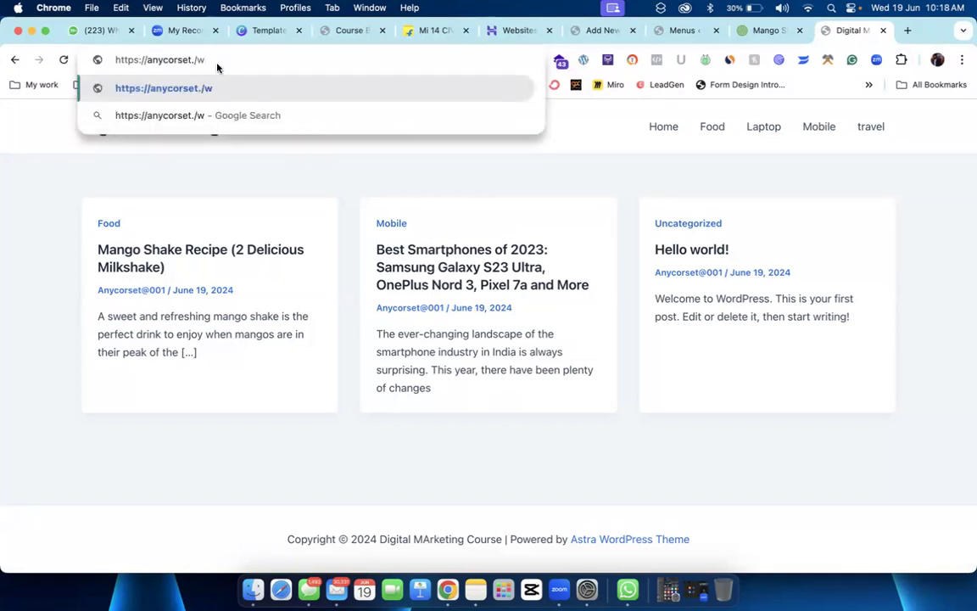
type("p-admin")
key("Return")
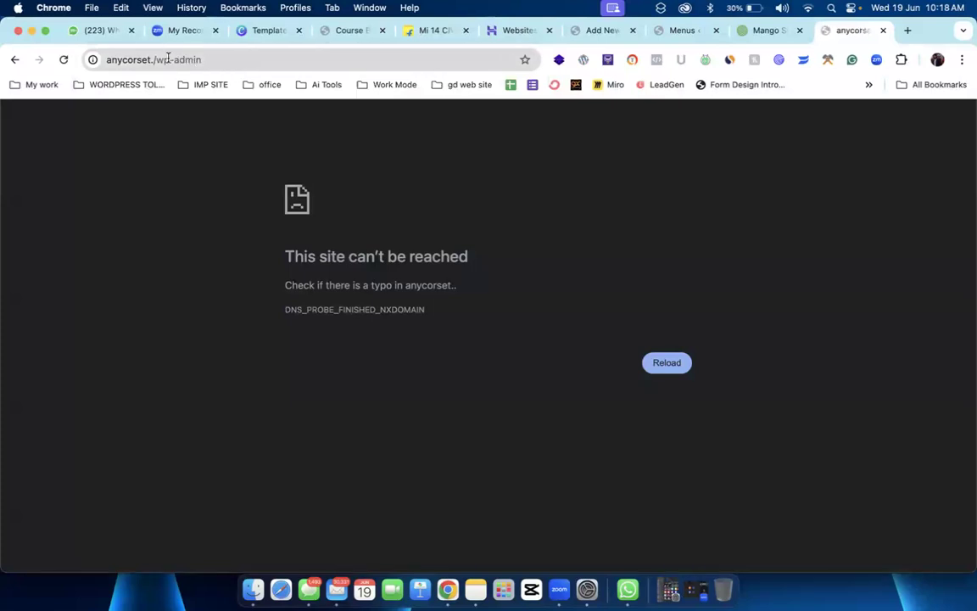
left_click(154, 60)
left_click(153, 60)
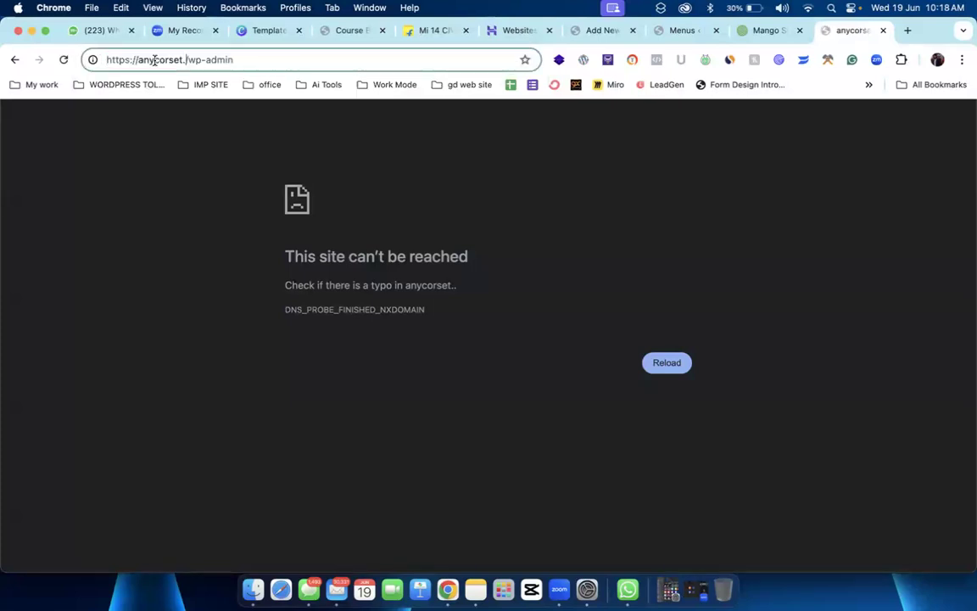
key("BackSpace")
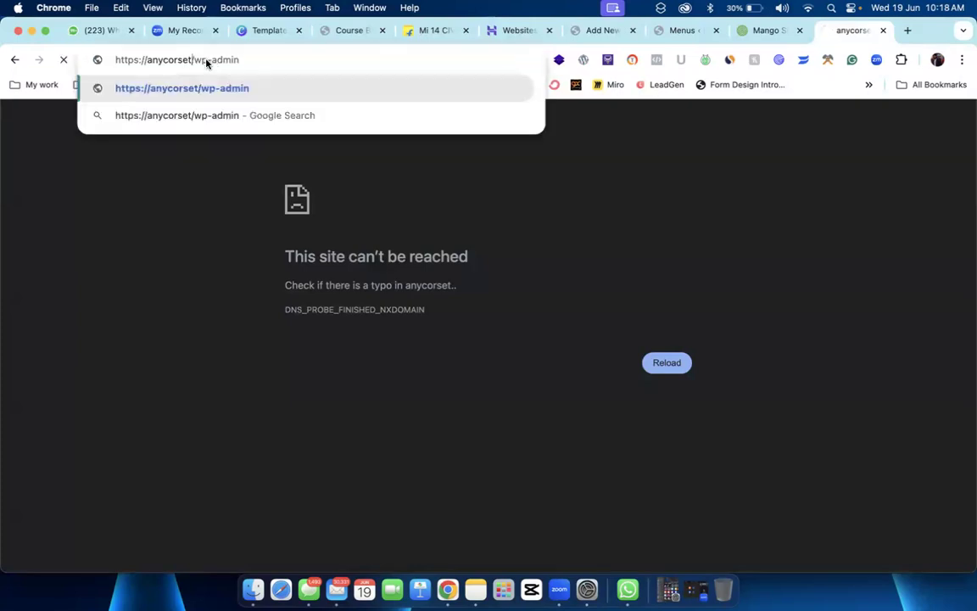
key("Return")
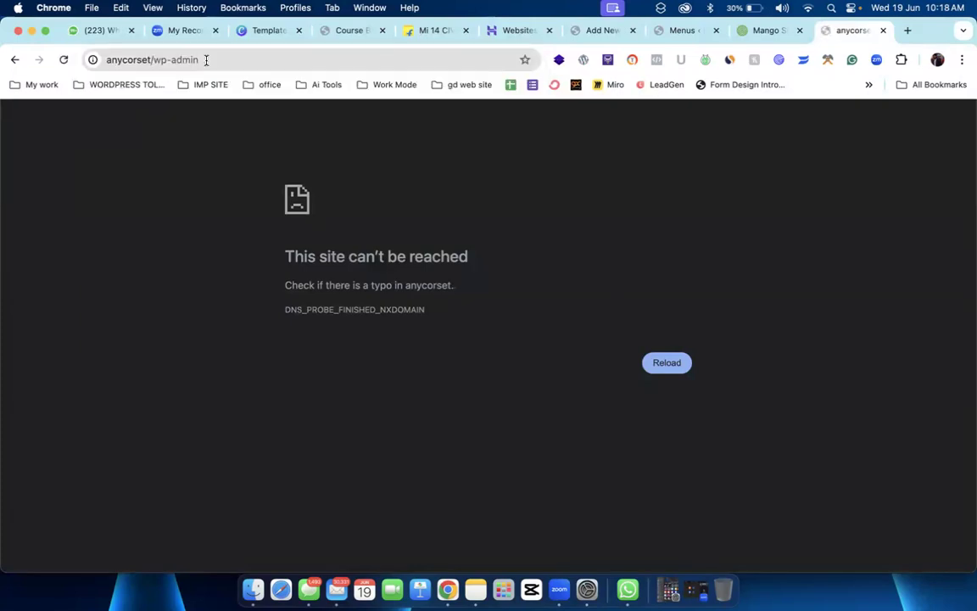
left_click(231, 60)
left_click(235, 60)
key("super+a")
key("BackSpace")
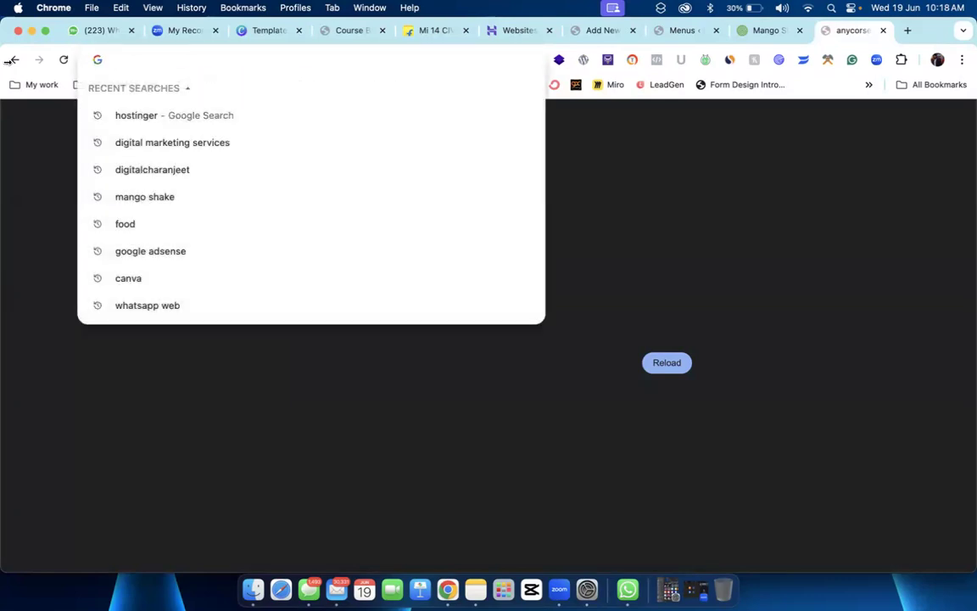
key("super+z")
key("Right")
key("BackSpace")
key("BackSpace")
key("BackSpace")
key("BackSpace")
key("BackSpace")
key("BackSpace")
key("BackSpace")
key("BackSpace")
key("BackSpace")
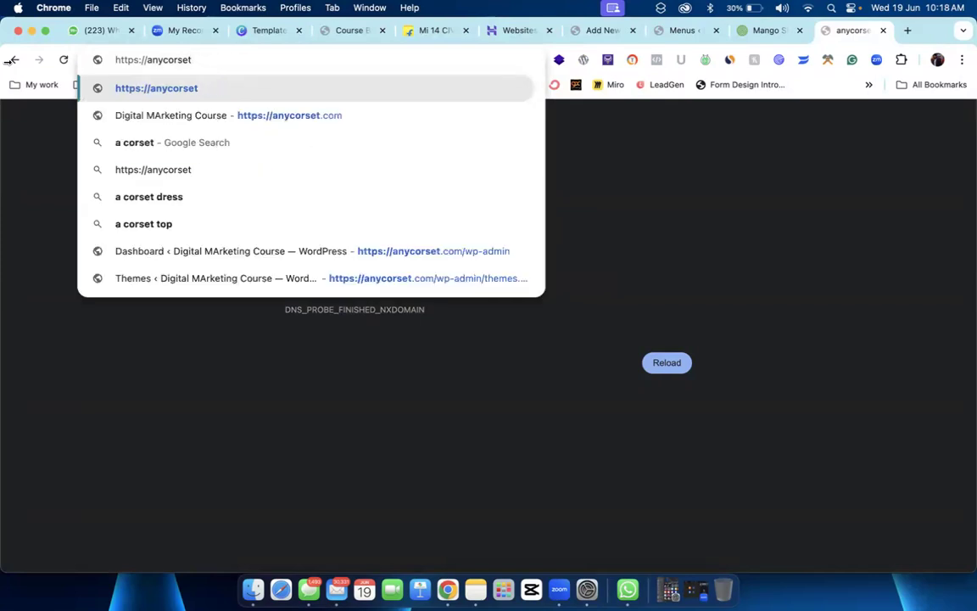
left_click(596, 32)
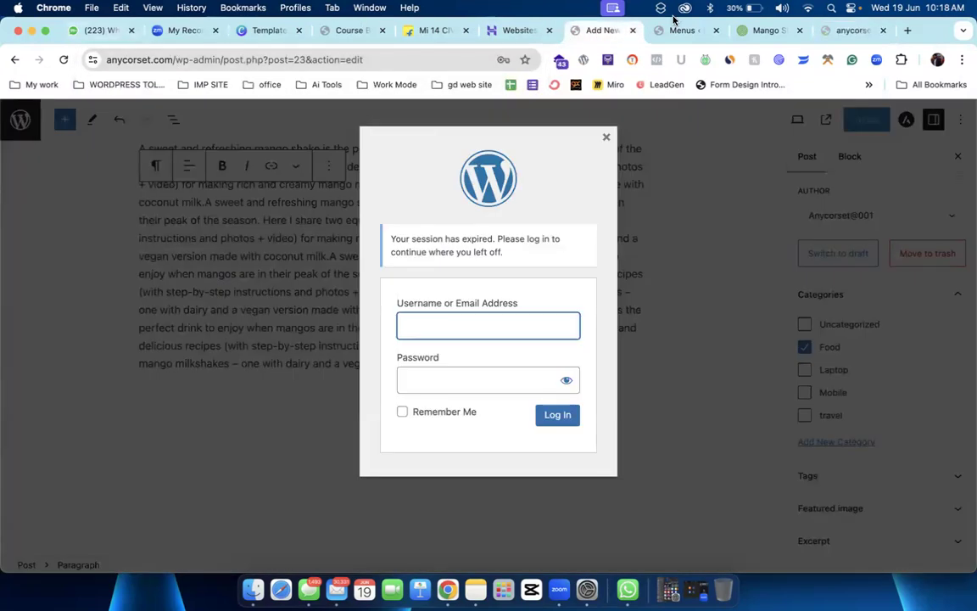
left_click(835, 31)
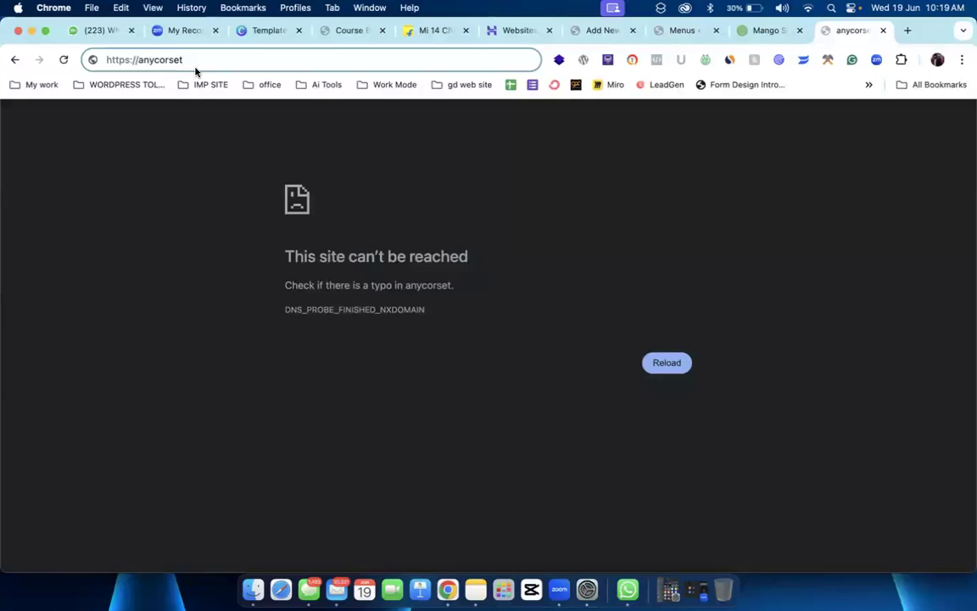
type("co")
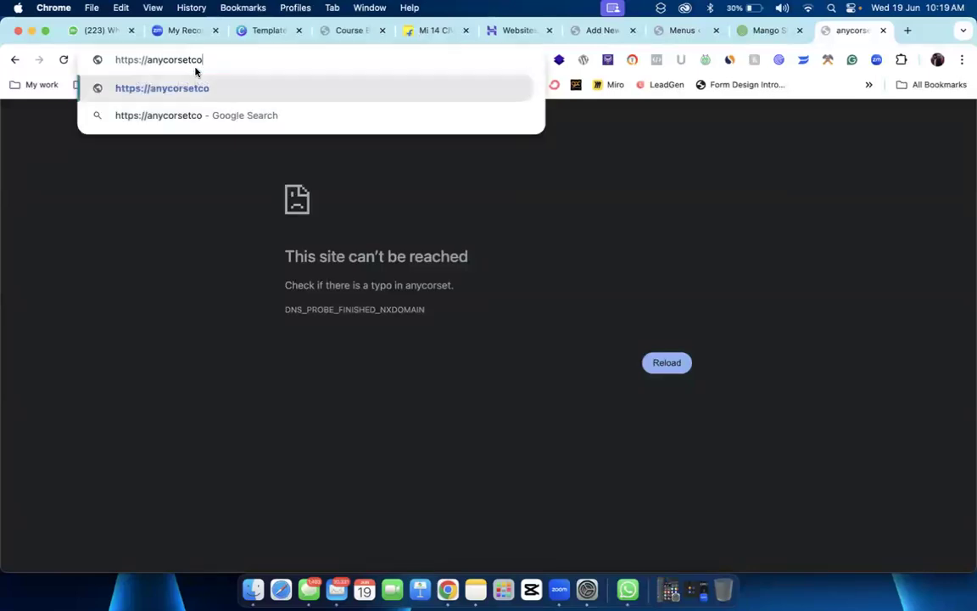
key("BackSpace")
key("BackSpace")
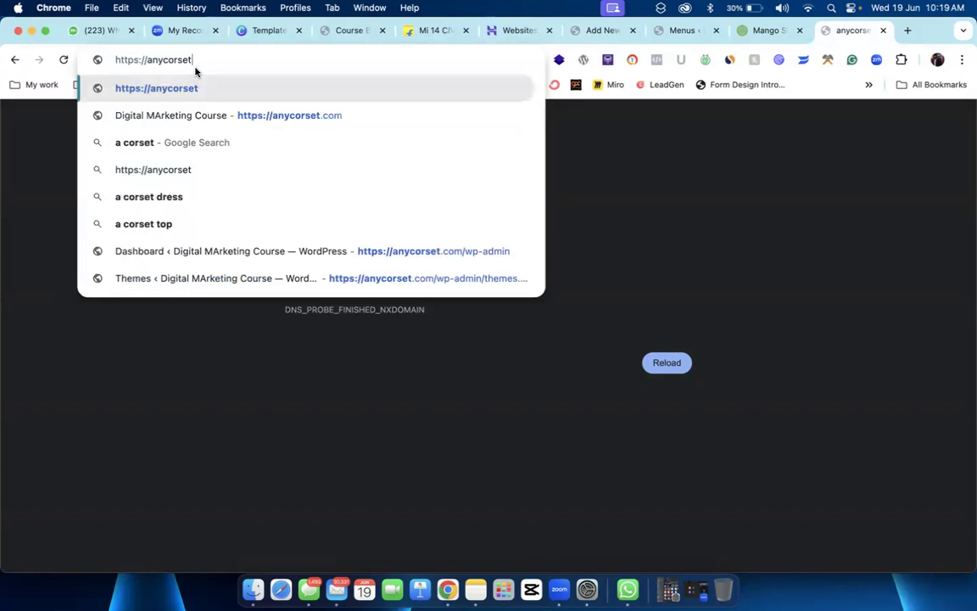
type(".com")
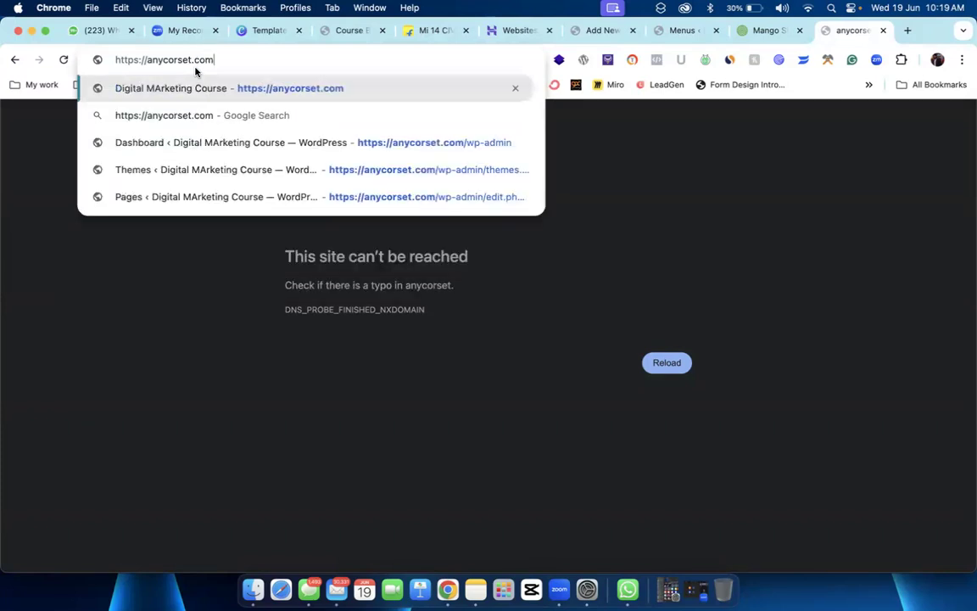
type("/wp")
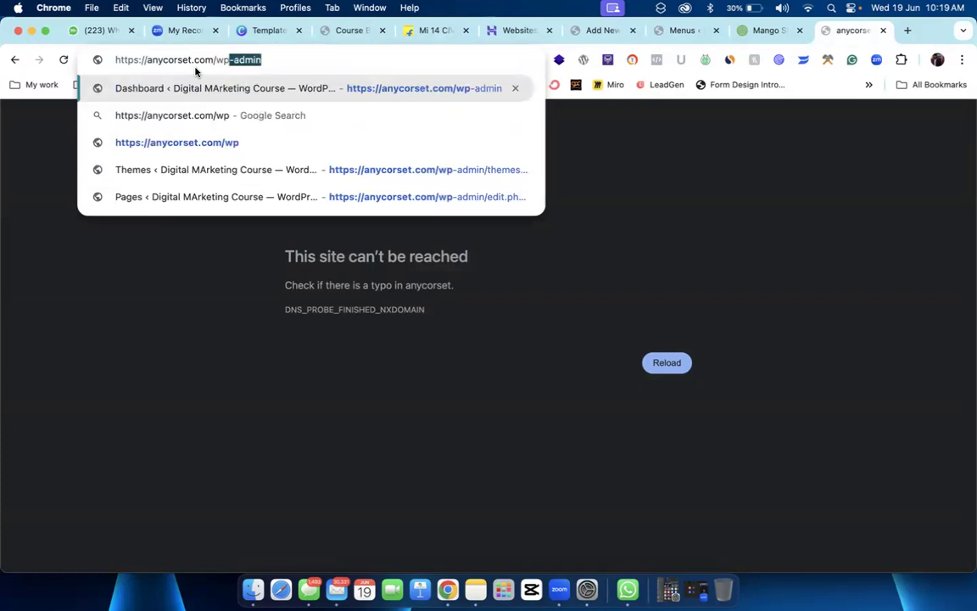
key("Right")
key("Return")
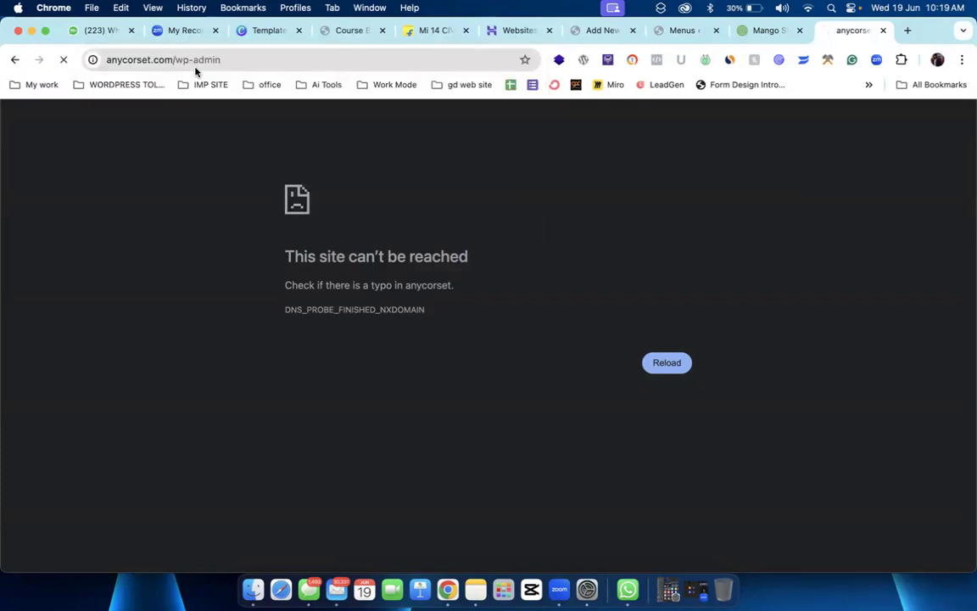
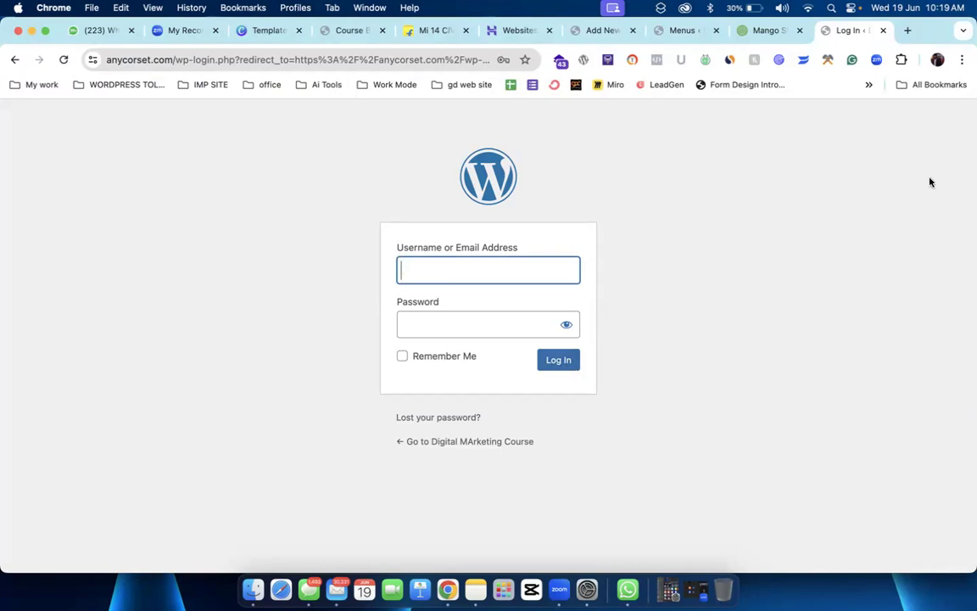
Step: Close the login page and mango shake recipe tabs, and dismiss the expired-session login dialog in the menu editor
left_click(882, 30)
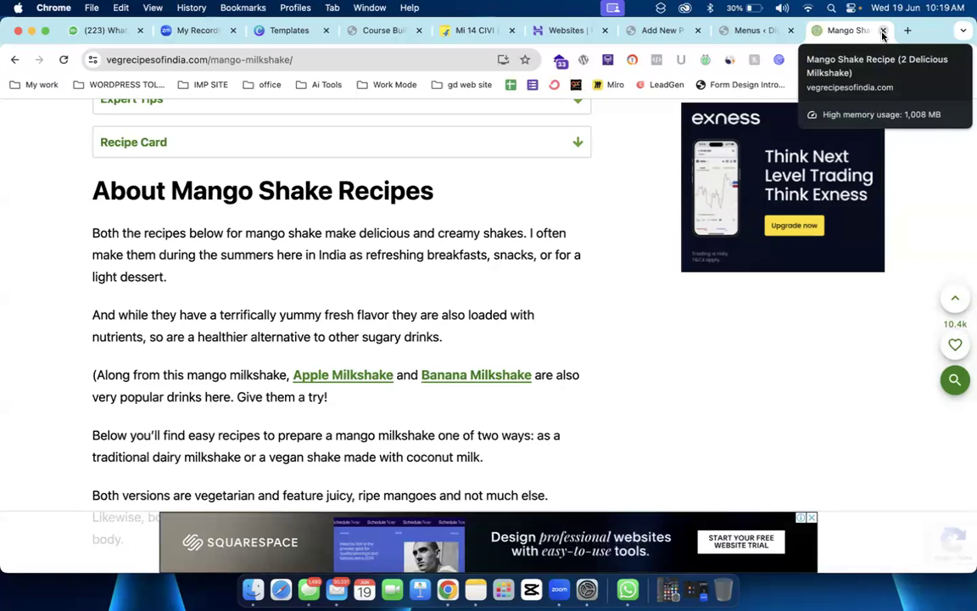
left_click(882, 31)
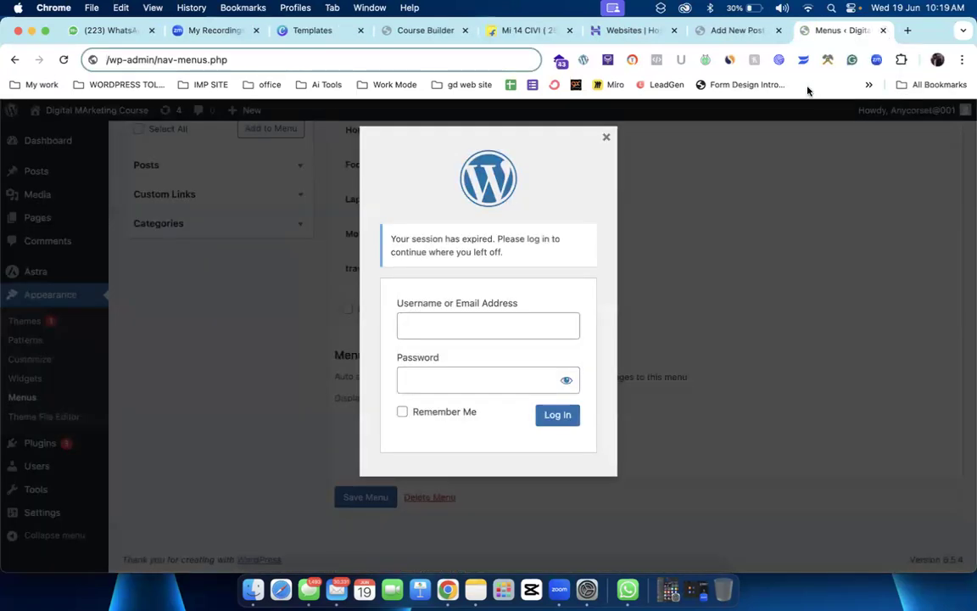
left_click(607, 138)
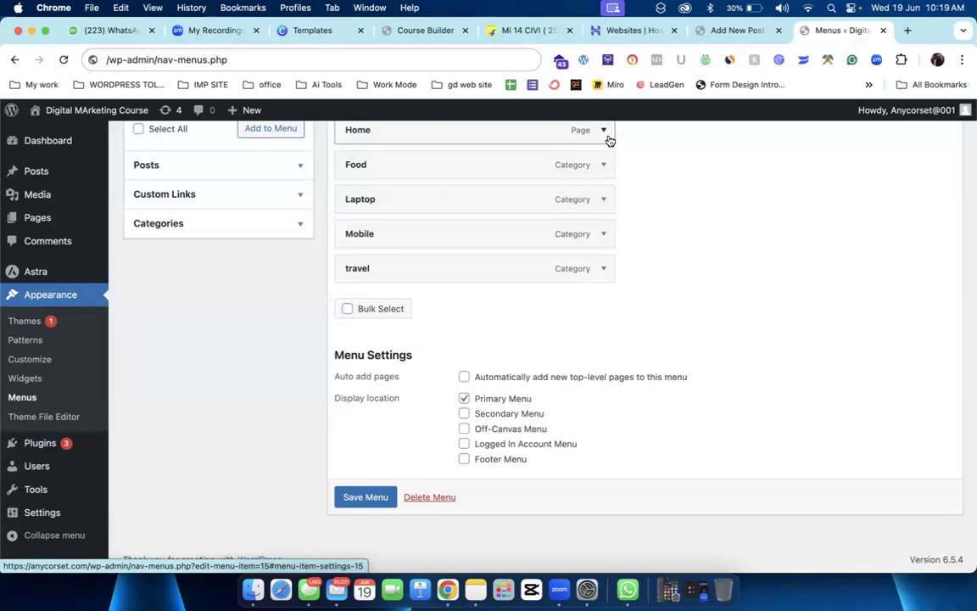
scroll(609, 140, "up", 5)
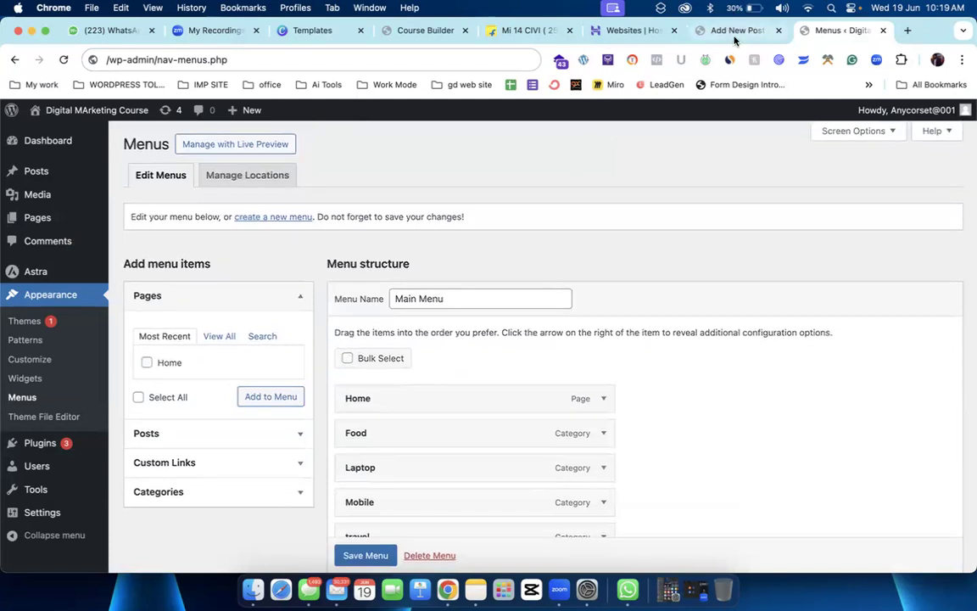
Step: Dismiss the login dialog in the post editor, exit to the posts list, and close that tab
left_click(735, 36)
left_click(606, 138)
left_click(29, 125)
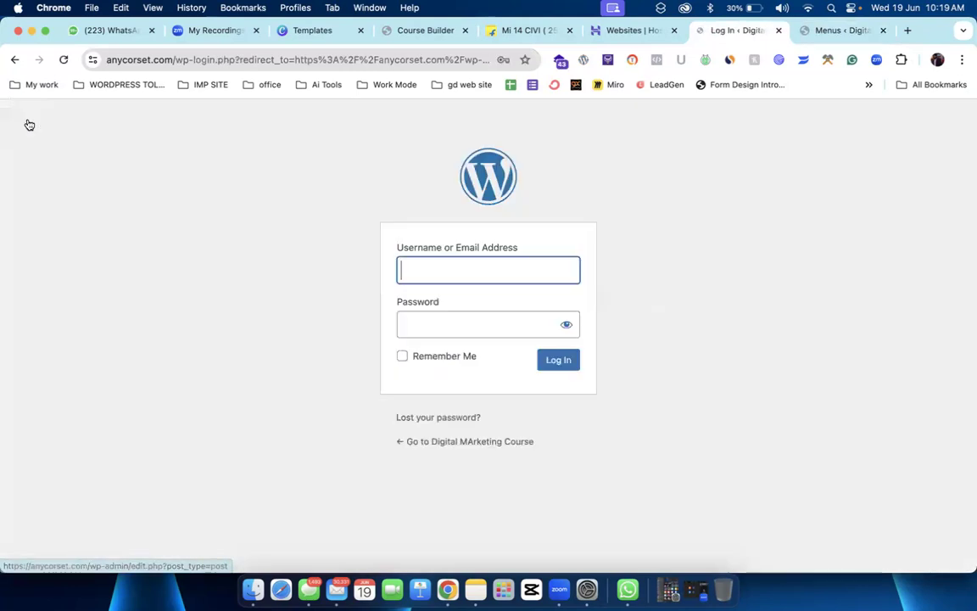
left_click(779, 31)
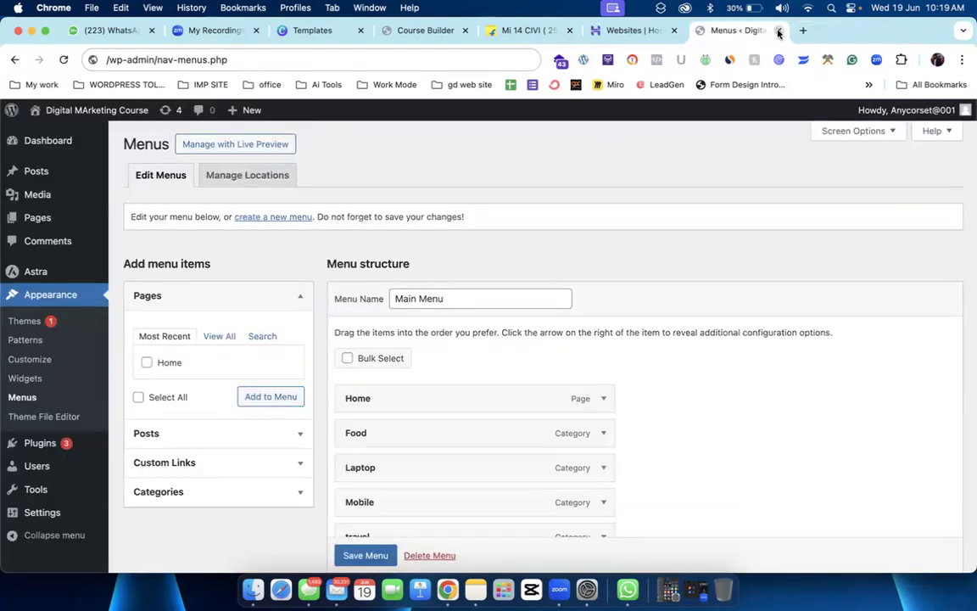
Step: Close the menu editor tab and open the WordPress admin of anycorset.com from the Hostinger websites list
left_click(779, 31)
left_click(353, 234)
type("As")
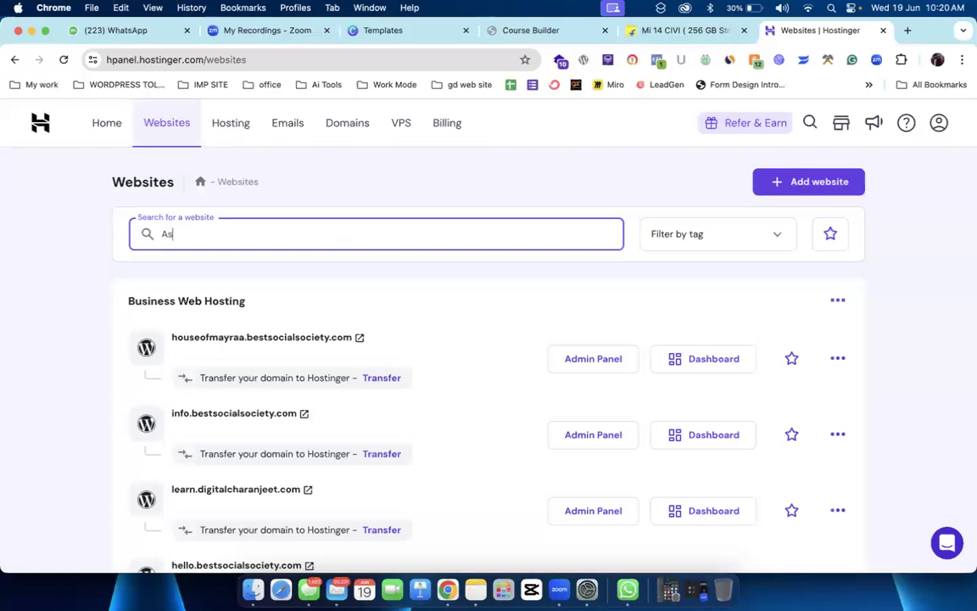
key("BackSpace")
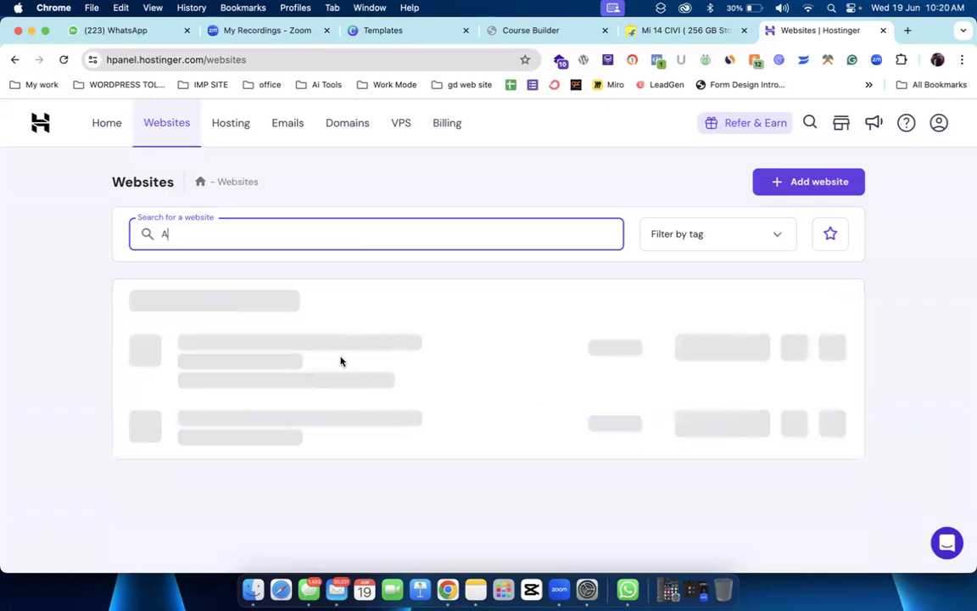
scroll(365, 438, "down", 3)
scroll(365, 439, "down", 8)
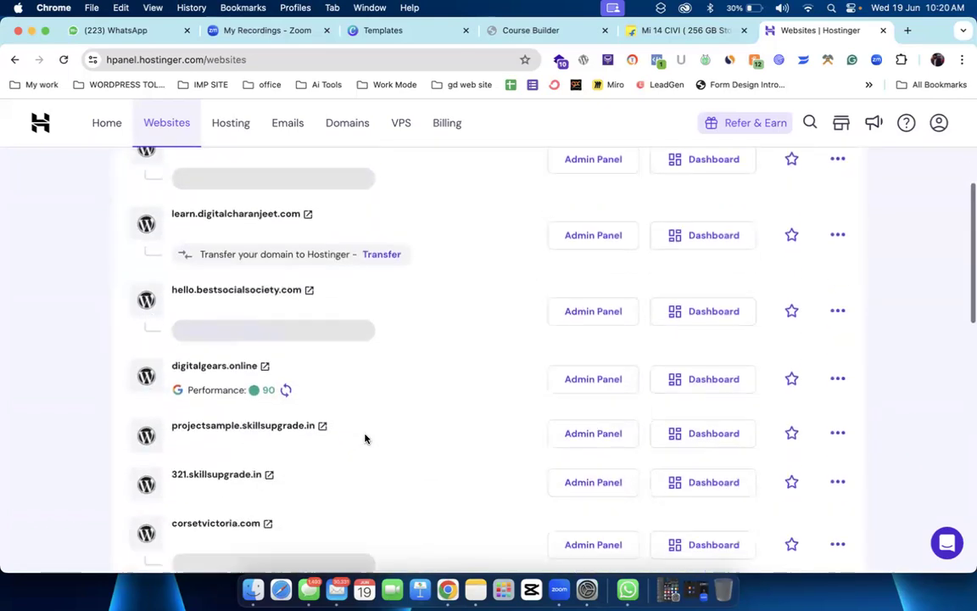
scroll(365, 439, "down", 3)
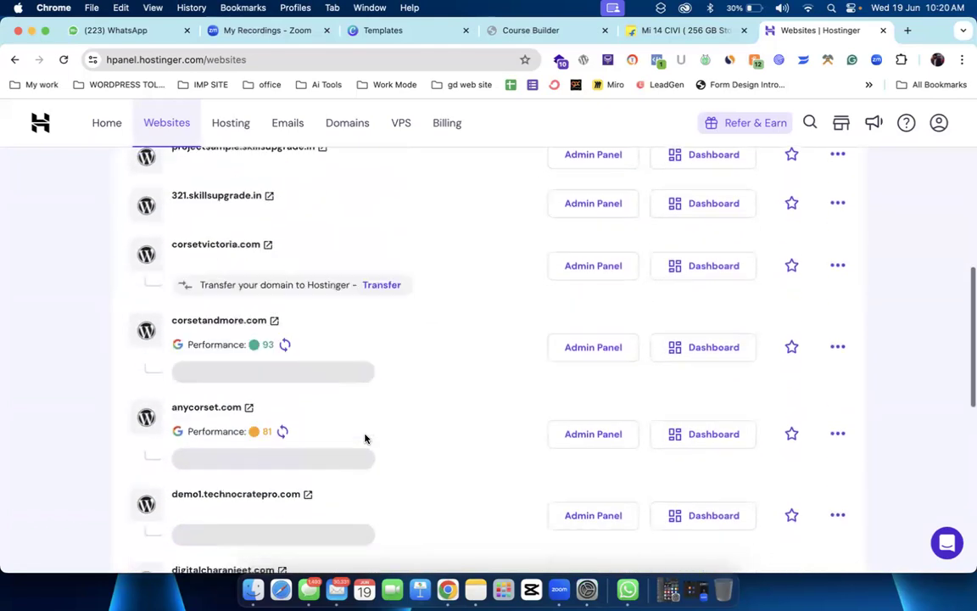
left_click(604, 383)
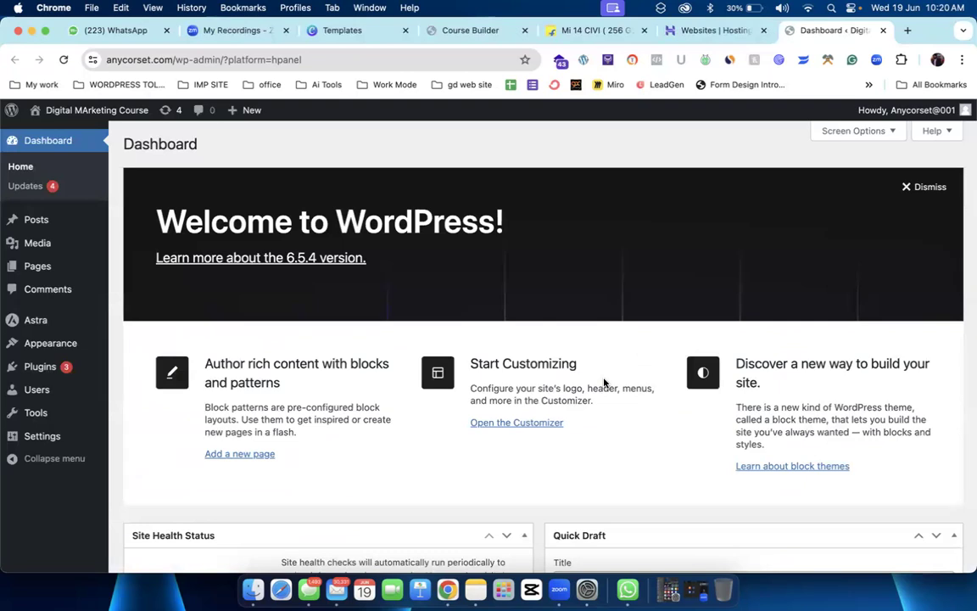
Step: Open the installed plugins list and filter it to show only inactive plugins
mouse_move(40, 367)
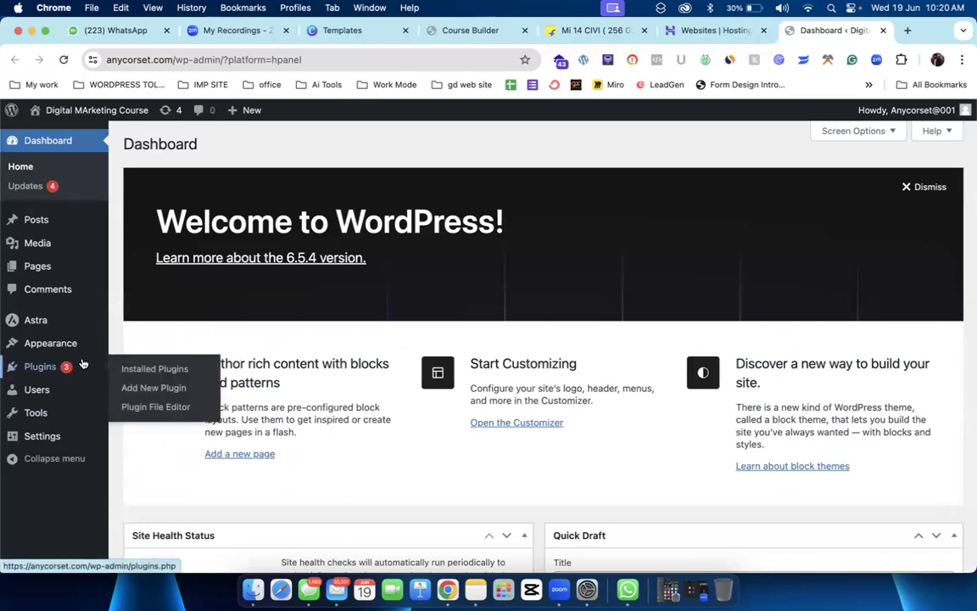
left_click(118, 370)
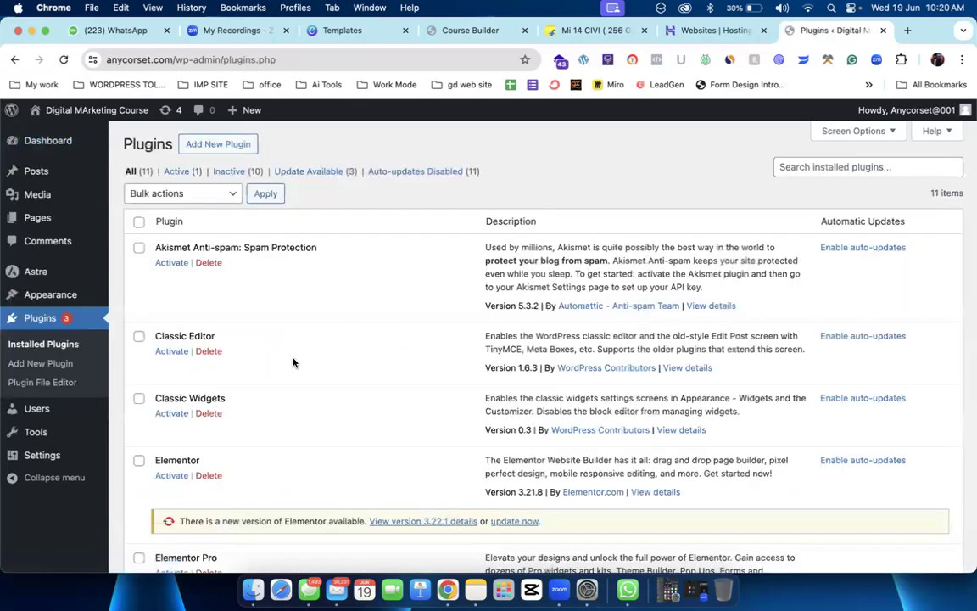
scroll(293, 363, "down", 5)
scroll(293, 364, "up", 5)
left_click(238, 173)
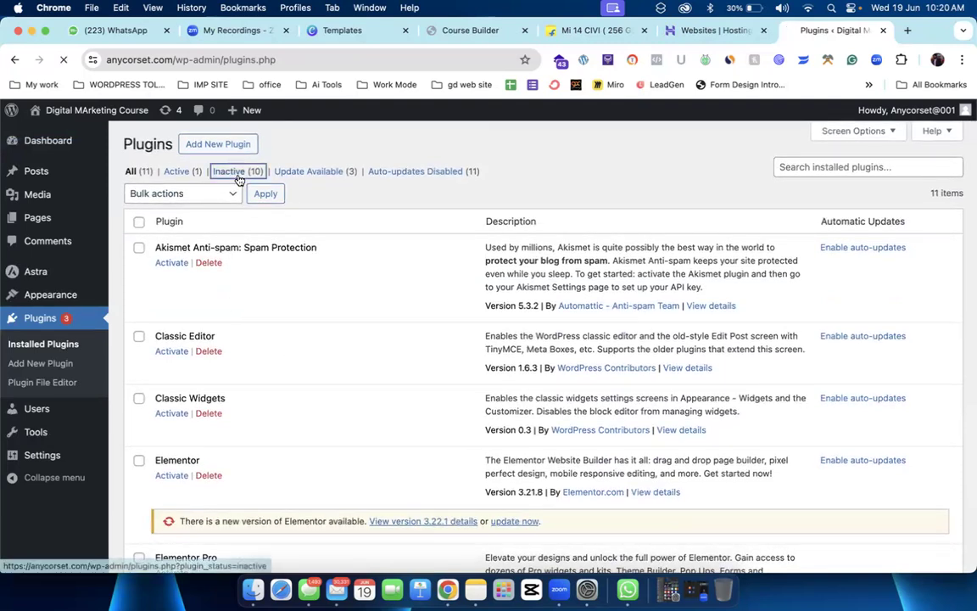
Step: Select all inactive plugins and bulk delete them along with their data
left_click(138, 221)
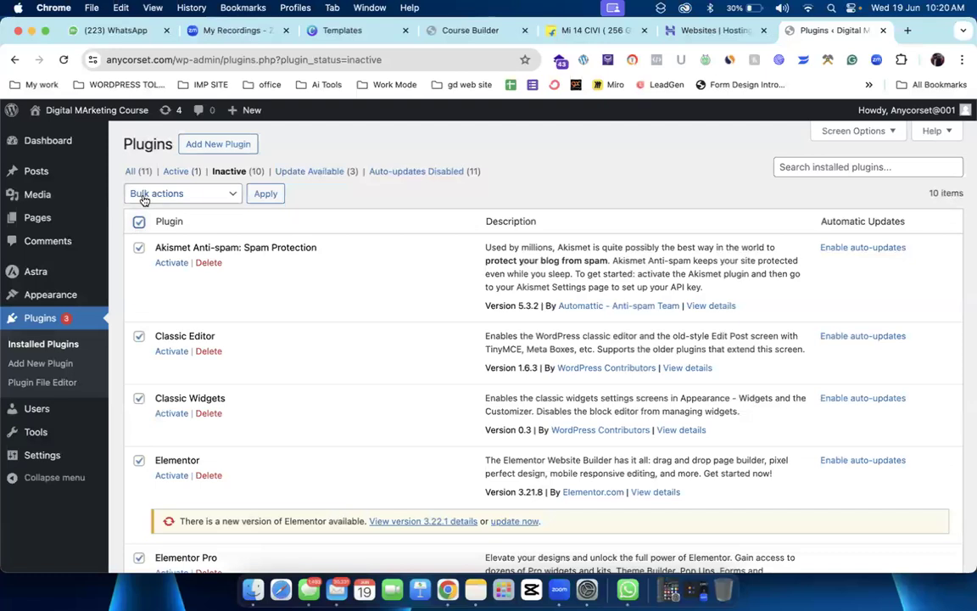
left_click(143, 195)
left_click(151, 234)
left_click(266, 194)
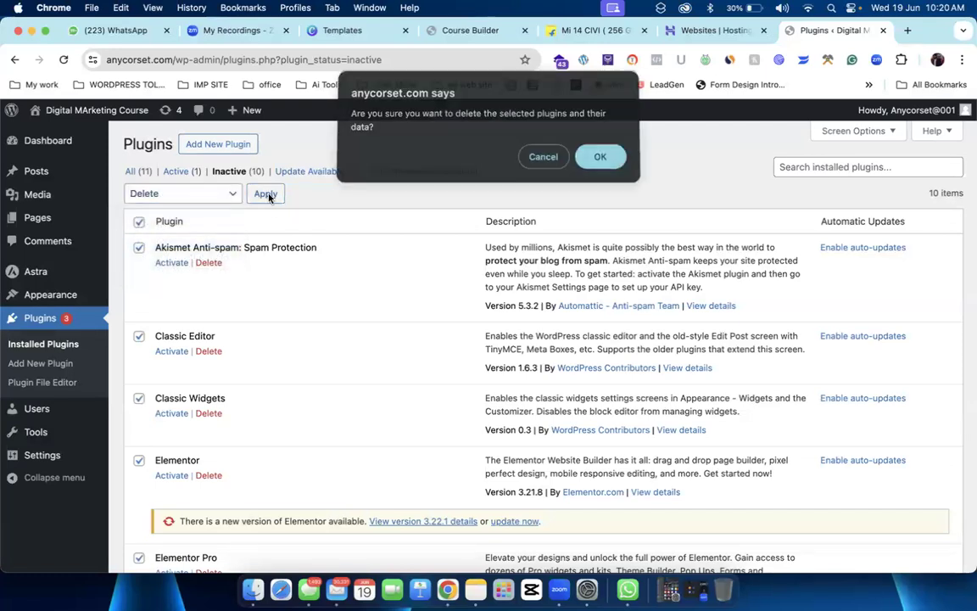
left_click(600, 157)
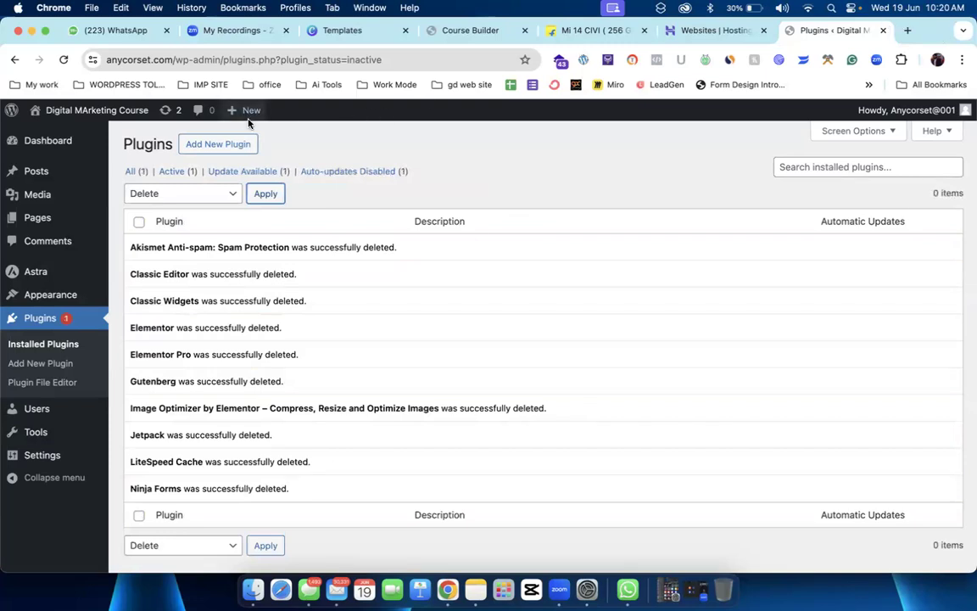
Step: View the live site's front page and return to the WordPress dashboard
left_click(90, 132)
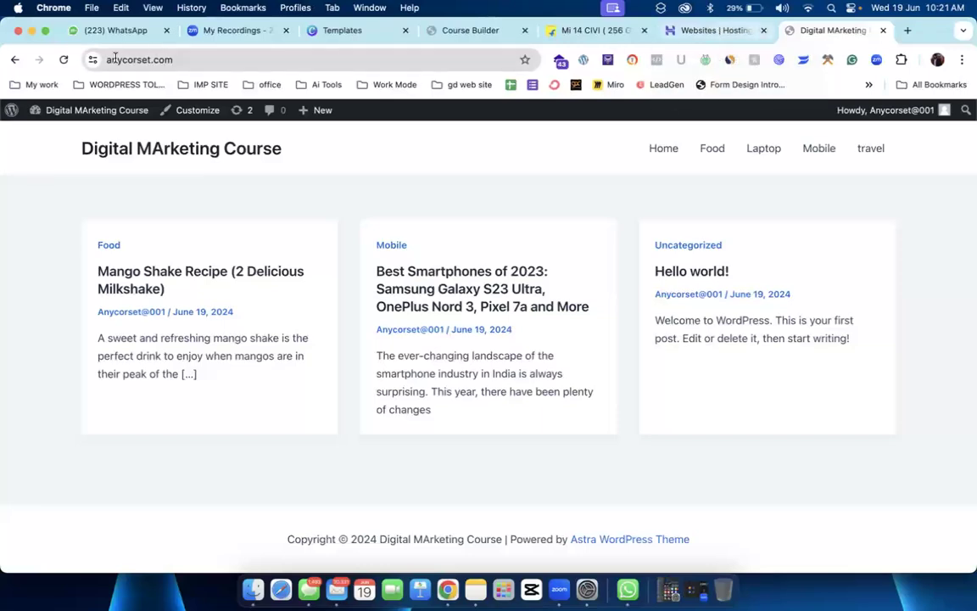
mouse_move(40, 112)
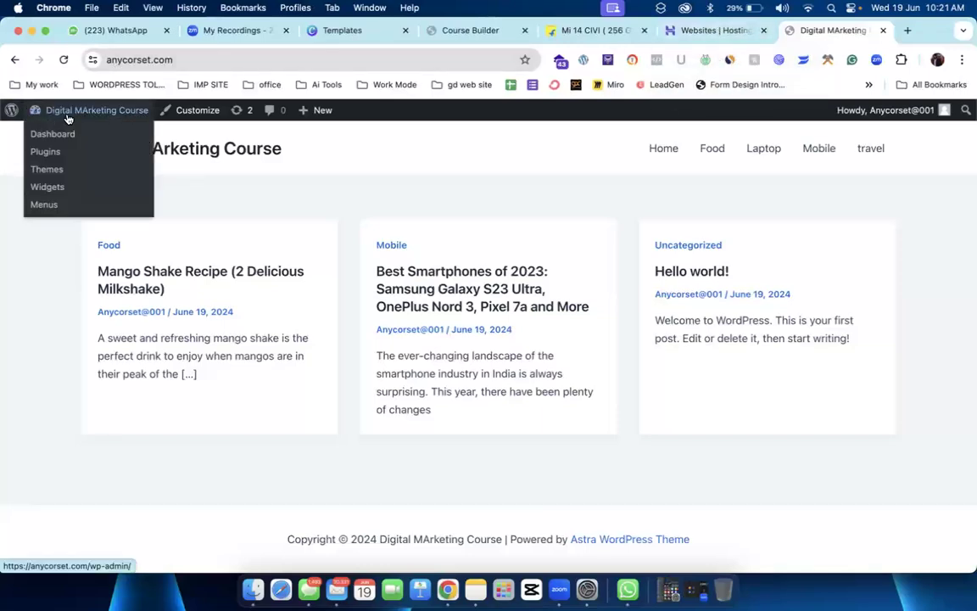
left_click(60, 134)
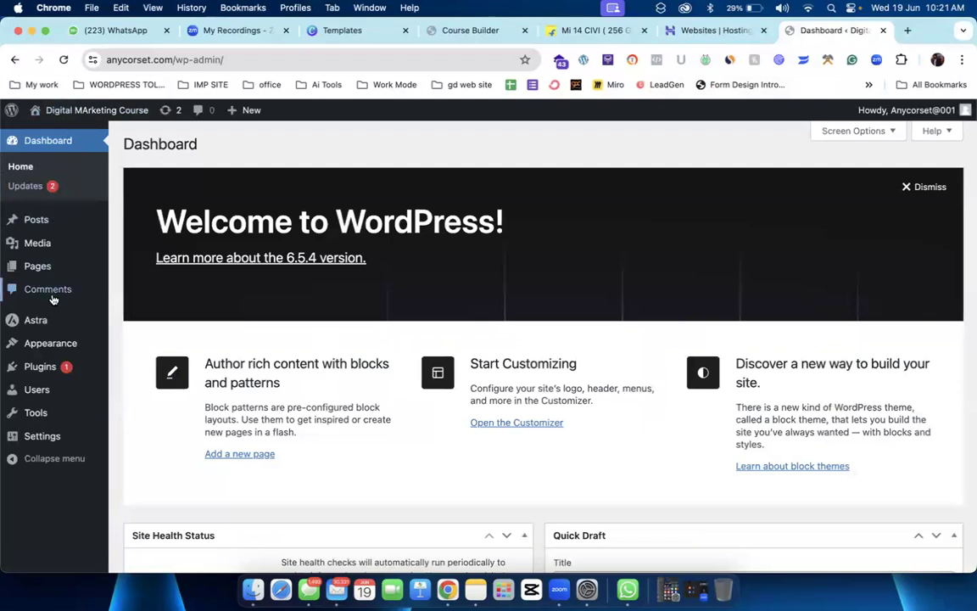
Step: Open the theme customizer and bring up the header's site title and logo settings
mouse_move(49, 343)
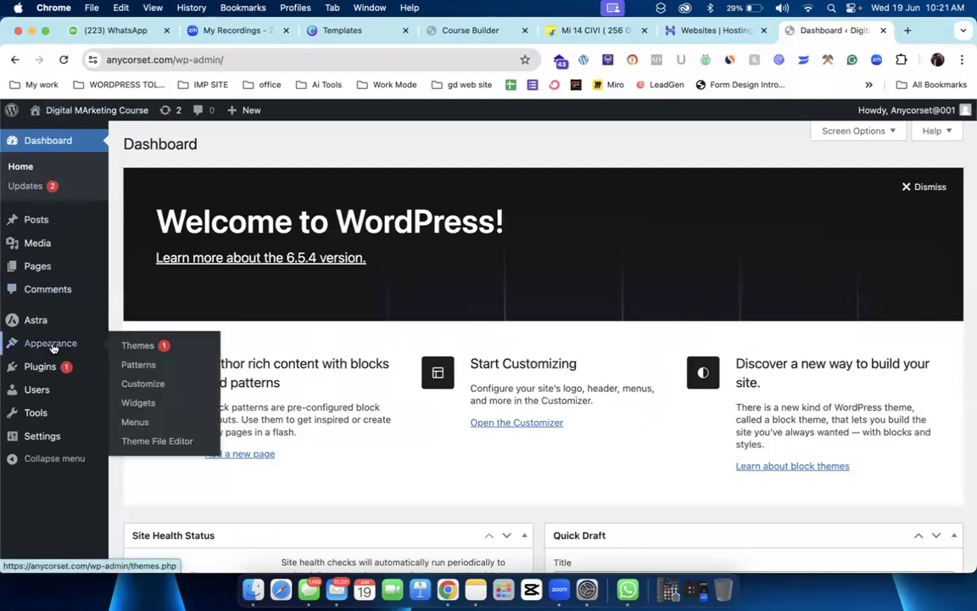
left_click(133, 384)
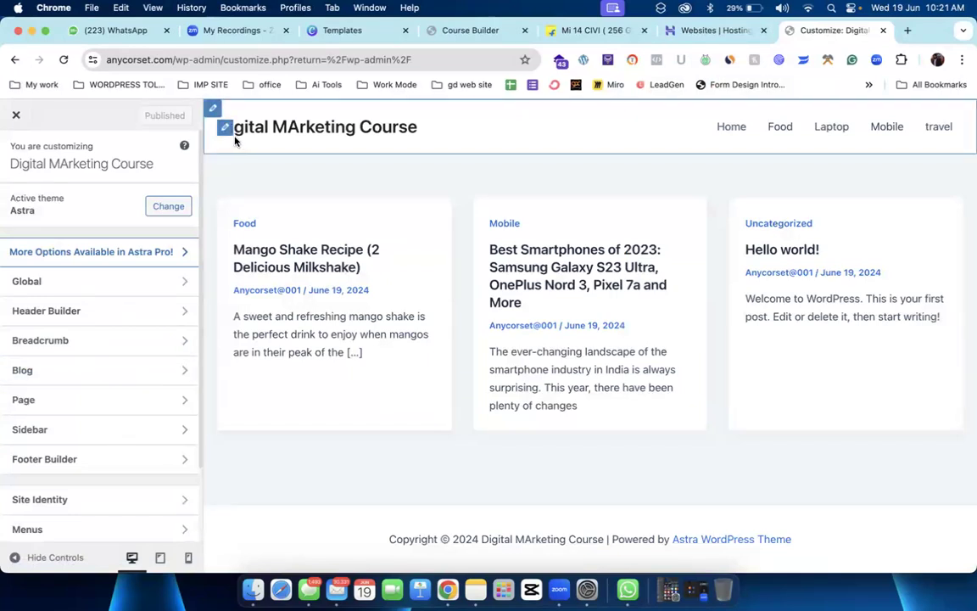
left_click(226, 130)
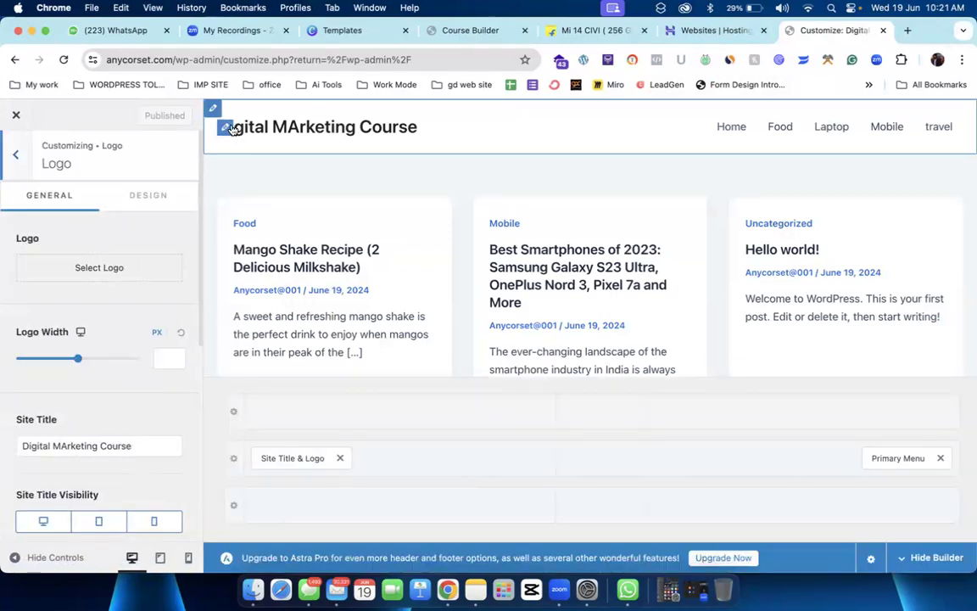
Step: Upload 1-2-300x169-removebg-preview.png from Downloads and select it as the site logo
left_click(108, 276)
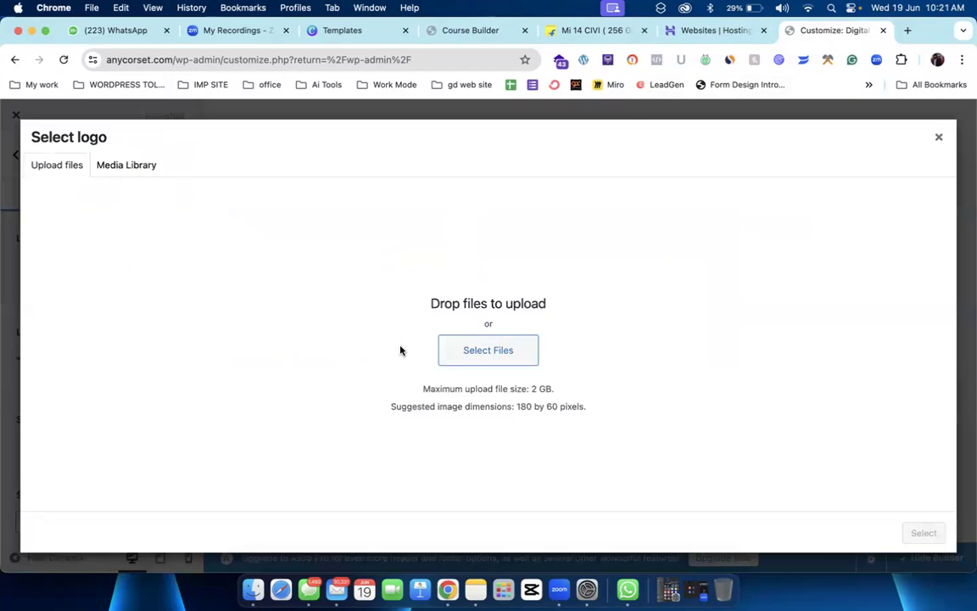
left_click(447, 346)
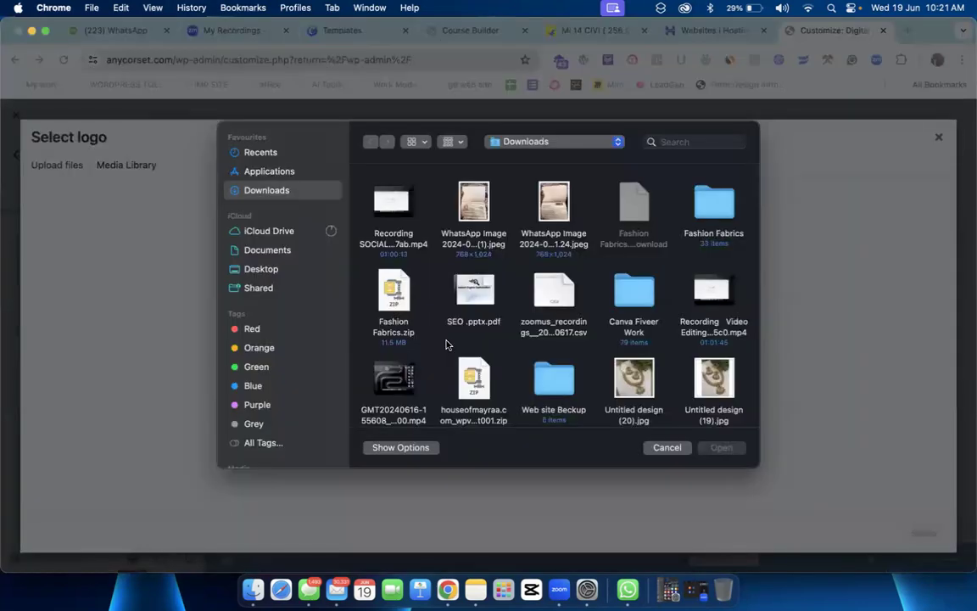
scroll(552, 338, "down", 15)
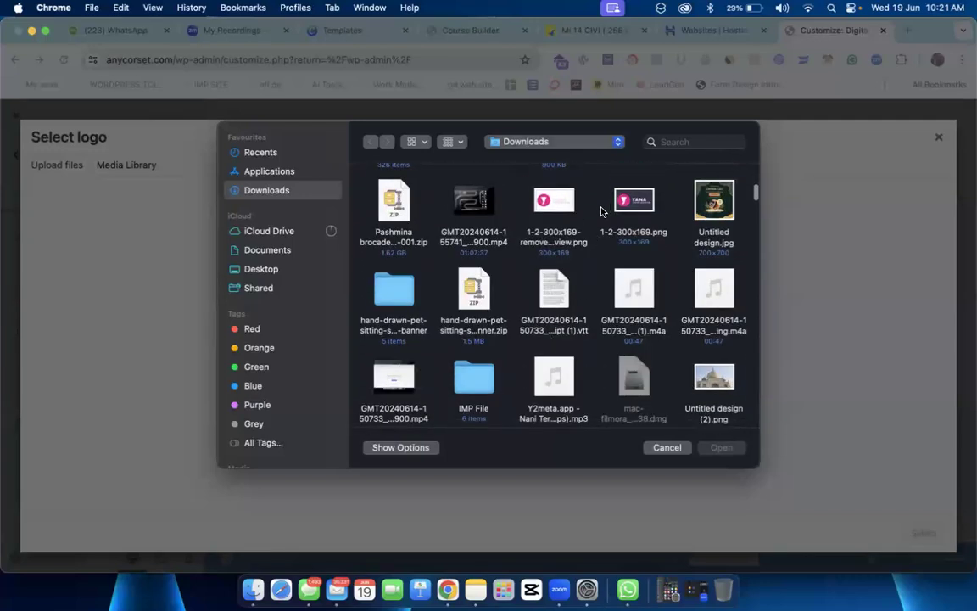
left_click(554, 202)
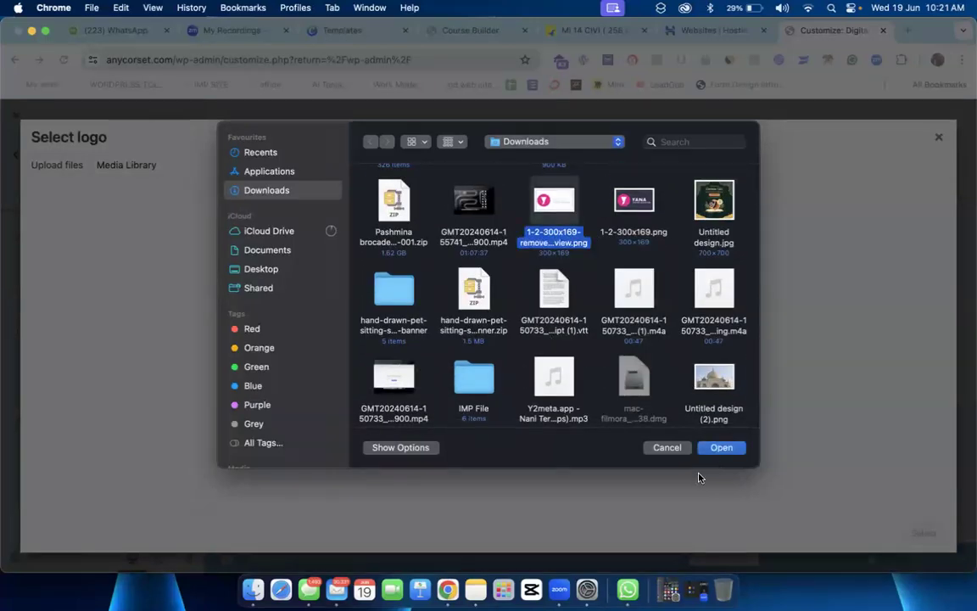
left_click(722, 447)
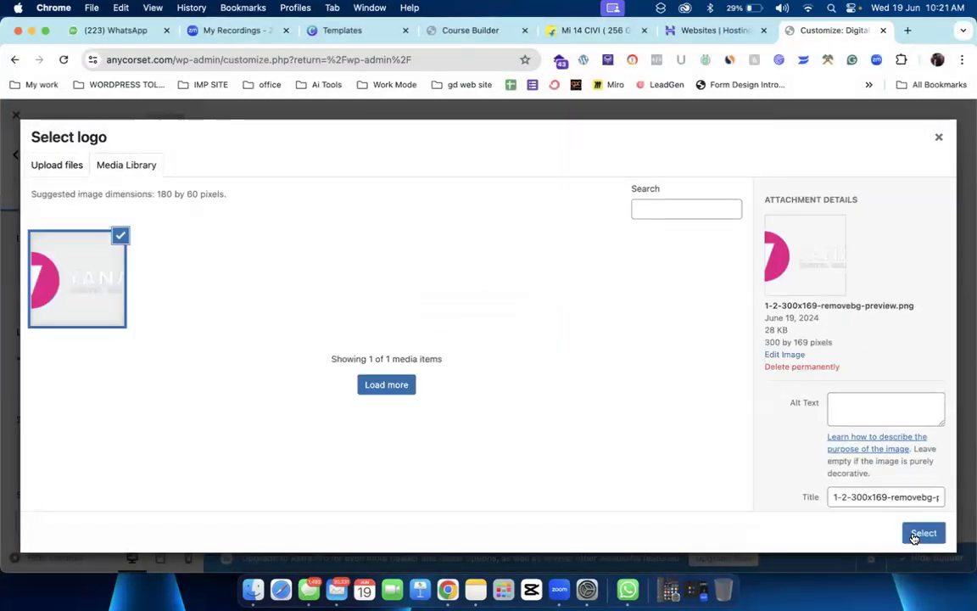
left_click(924, 532)
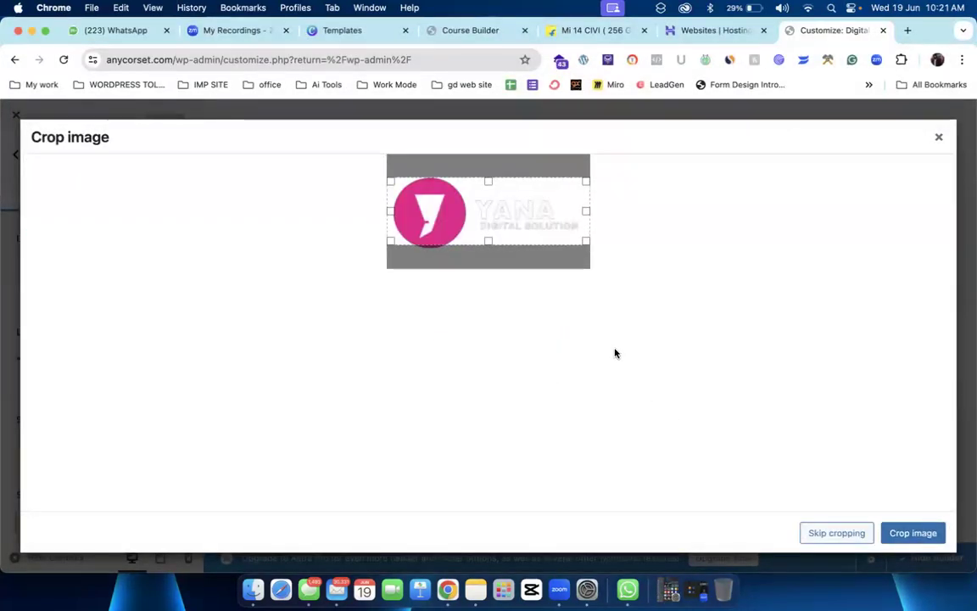
Step: Crop the logo closely around its artwork and set the logo width to 134 px
left_click_drag(489, 181, 485, 176)
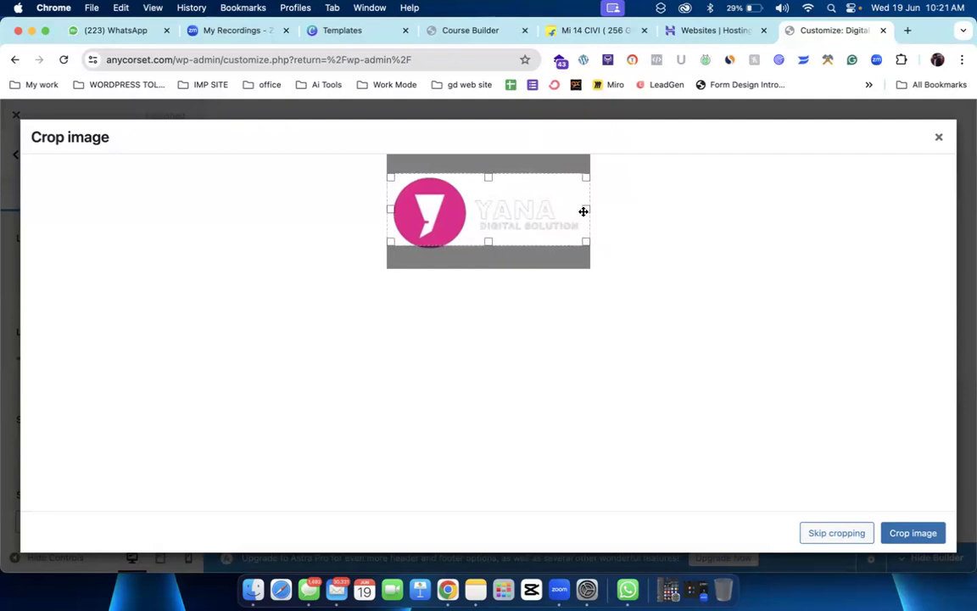
left_click_drag(587, 209, 585, 209)
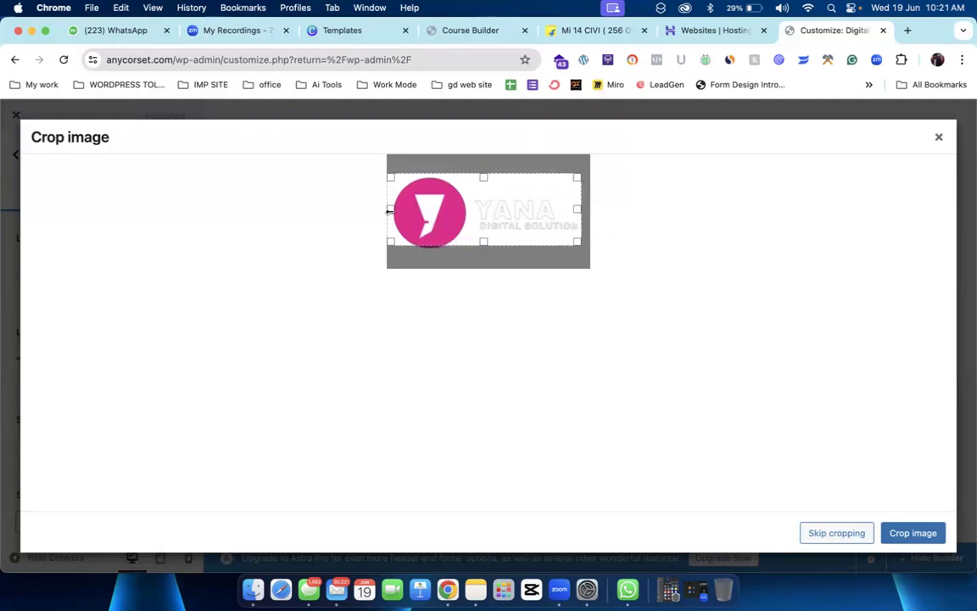
left_click_drag(389, 210, 394, 210)
left_click(913, 532)
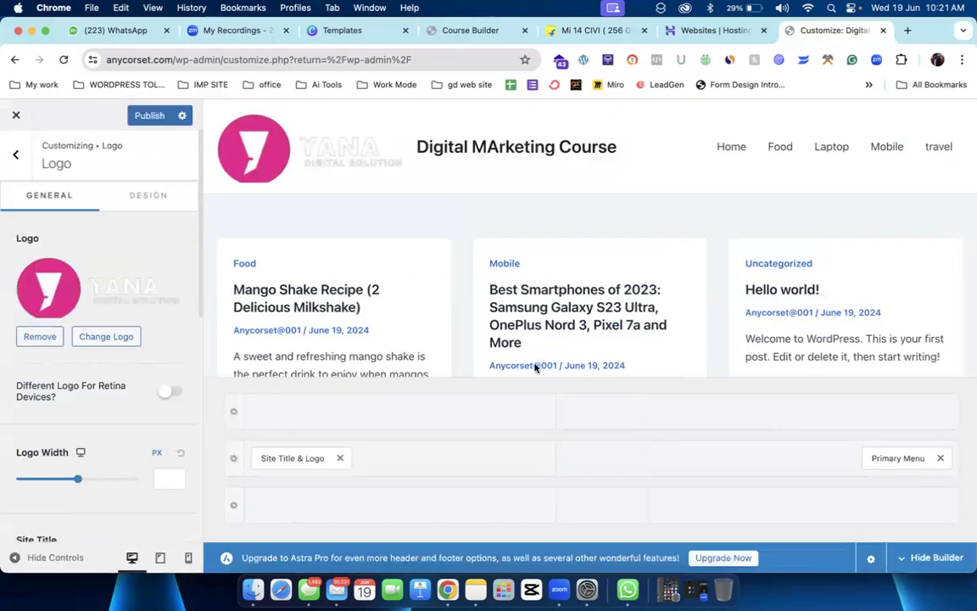
left_click_drag(79, 482, 46, 482)
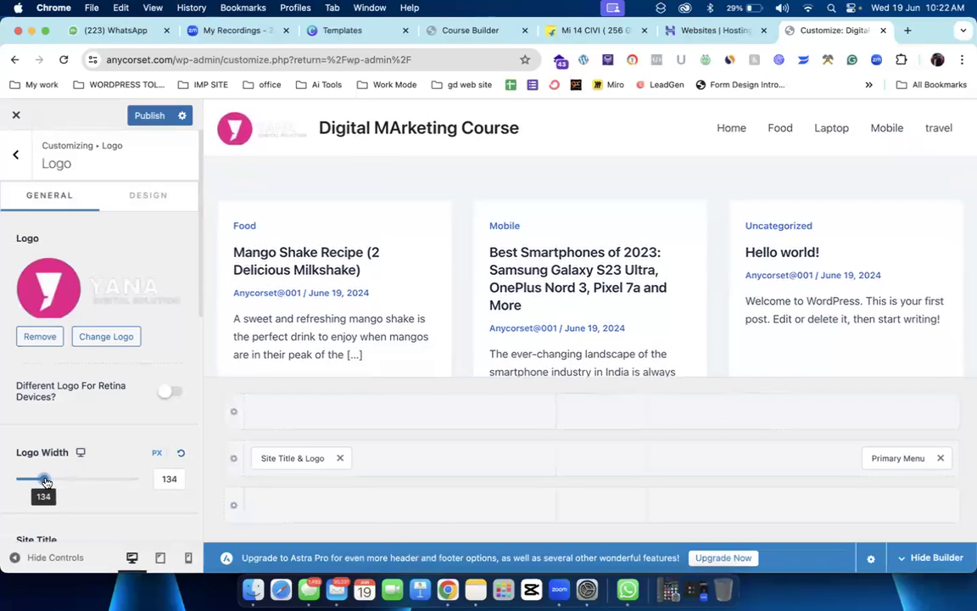
Step: Clear the site title text so only the logo is used in the header
scroll(81, 345, "down", 5)
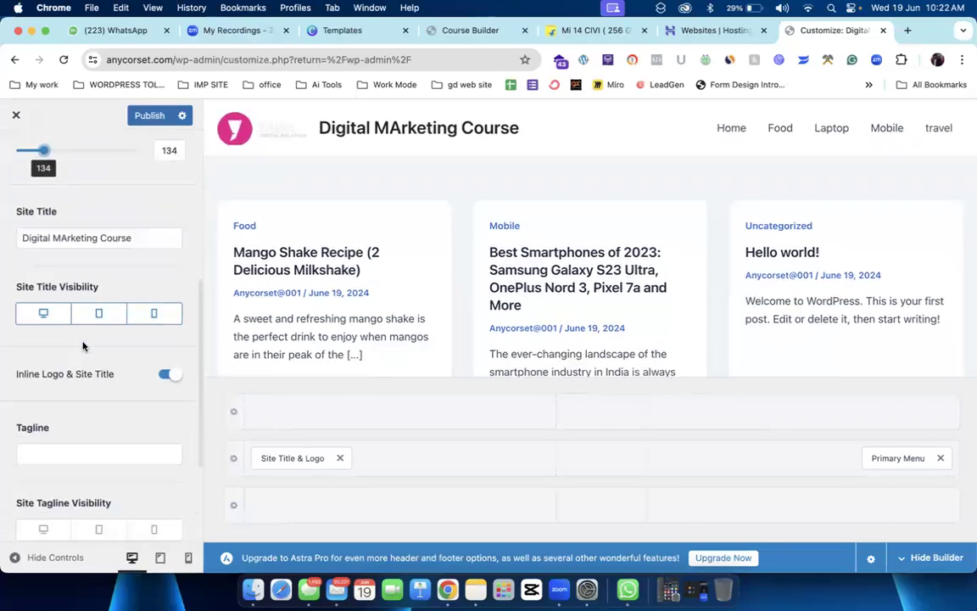
scroll(82, 345, "down", 3)
scroll(83, 346, "up", 5)
scroll(95, 236, "up", 2)
scroll(104, 260, "down", 5)
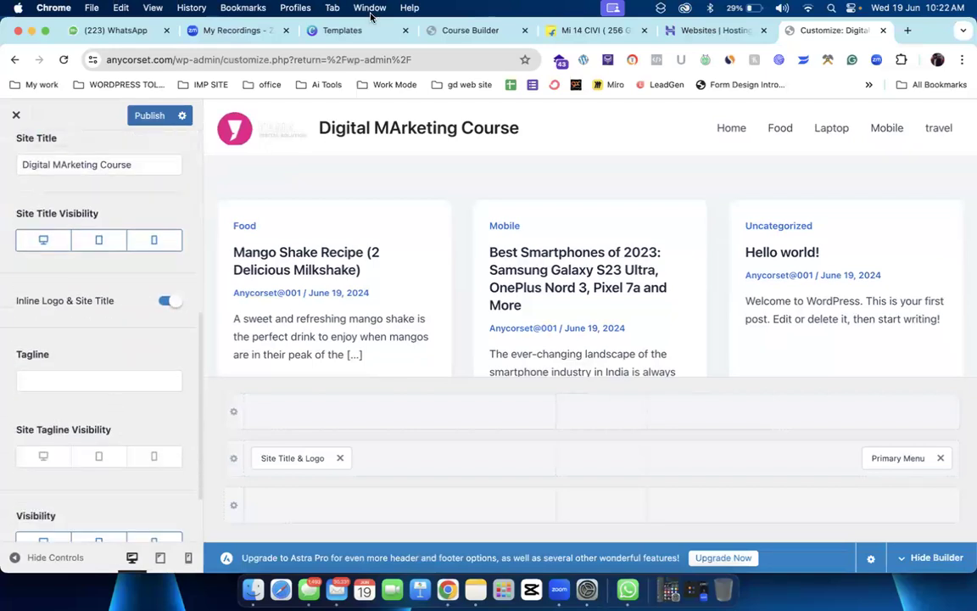
scroll(117, 371, "down", 2)
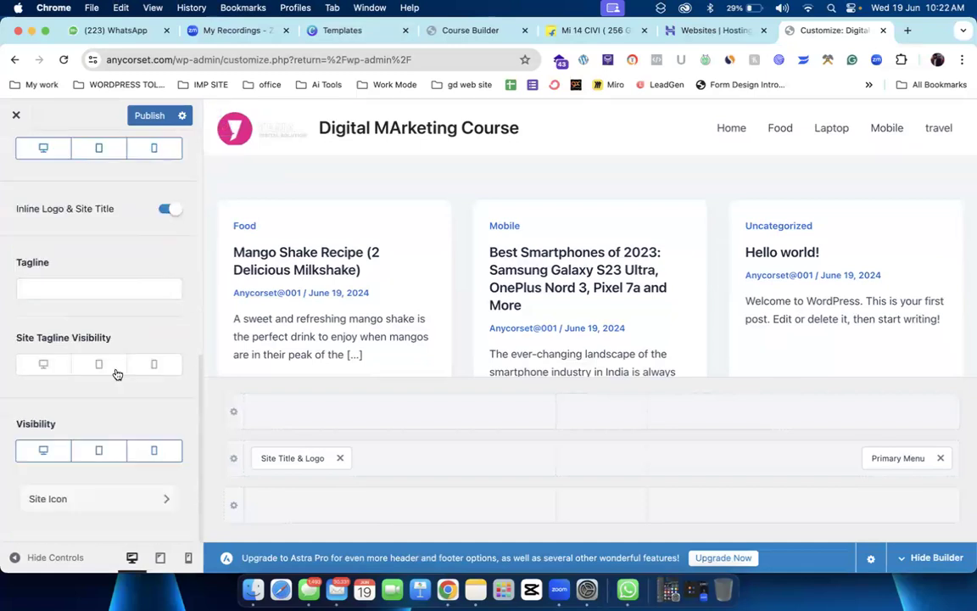
scroll(118, 374, "up", 5)
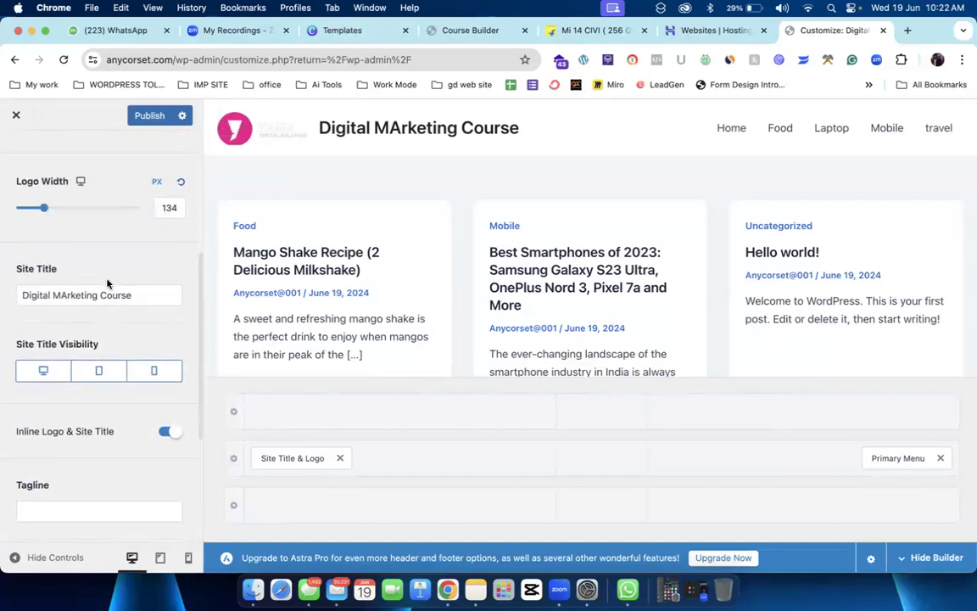
left_click_drag(140, 295, 2, 299)
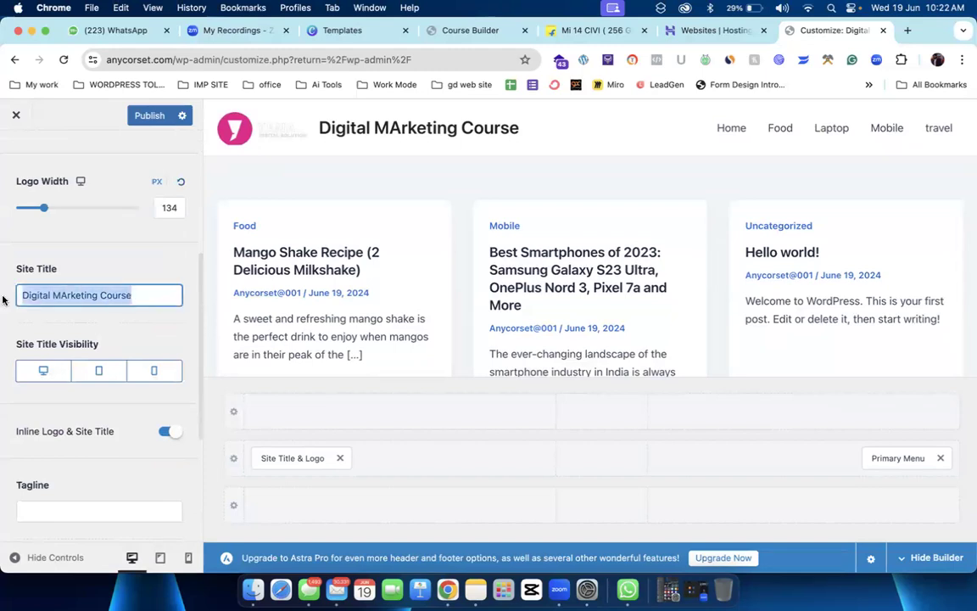
key("BackSpace")
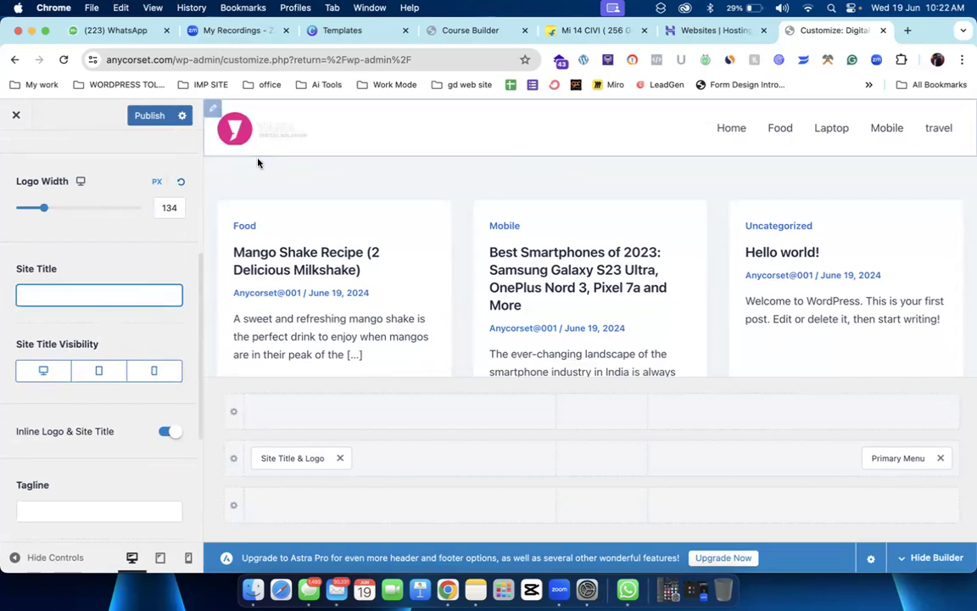
Step: Publish the logo and title changes and exit the customizer to the dashboard
left_click(148, 115)
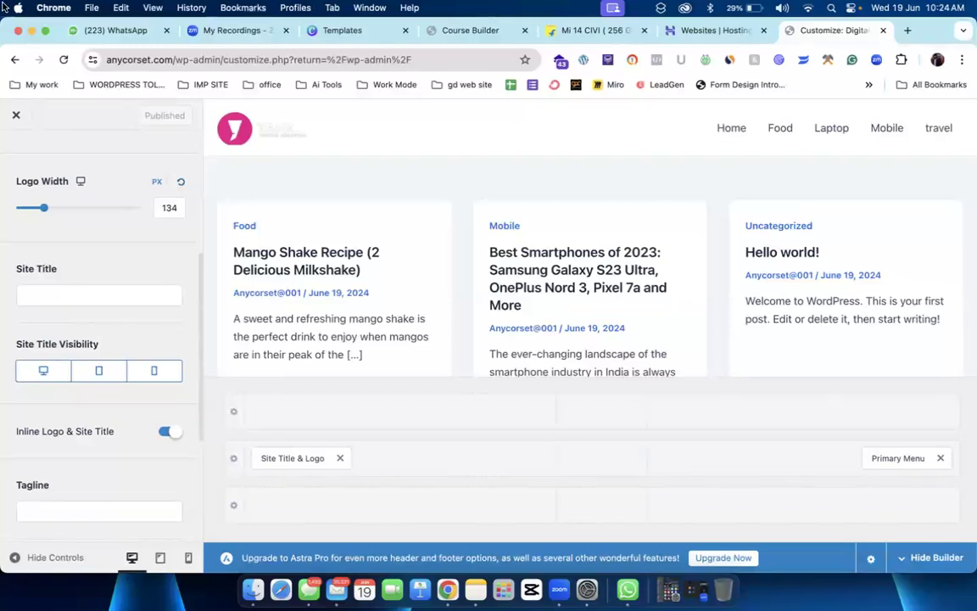
left_click(14, 118)
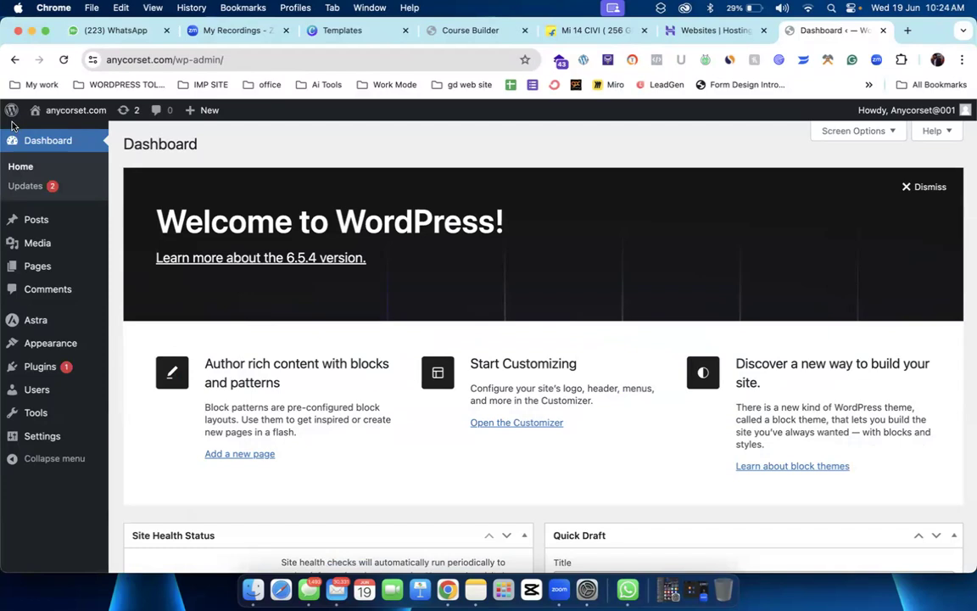
Step: Review the available core, plugin and theme updates, and start updating the active Astra theme from the installed themes
left_click(34, 186)
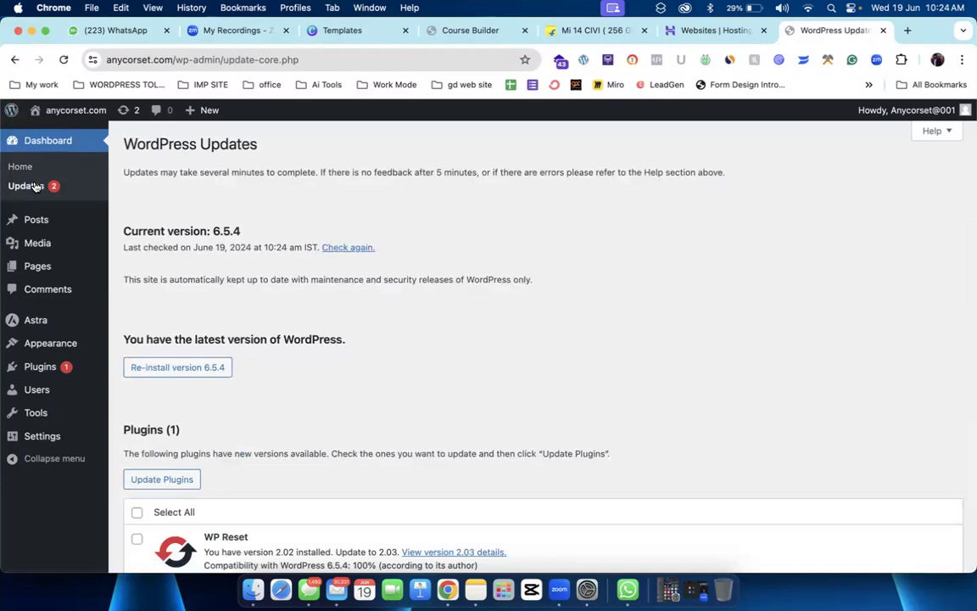
scroll(34, 186, "down", 10)
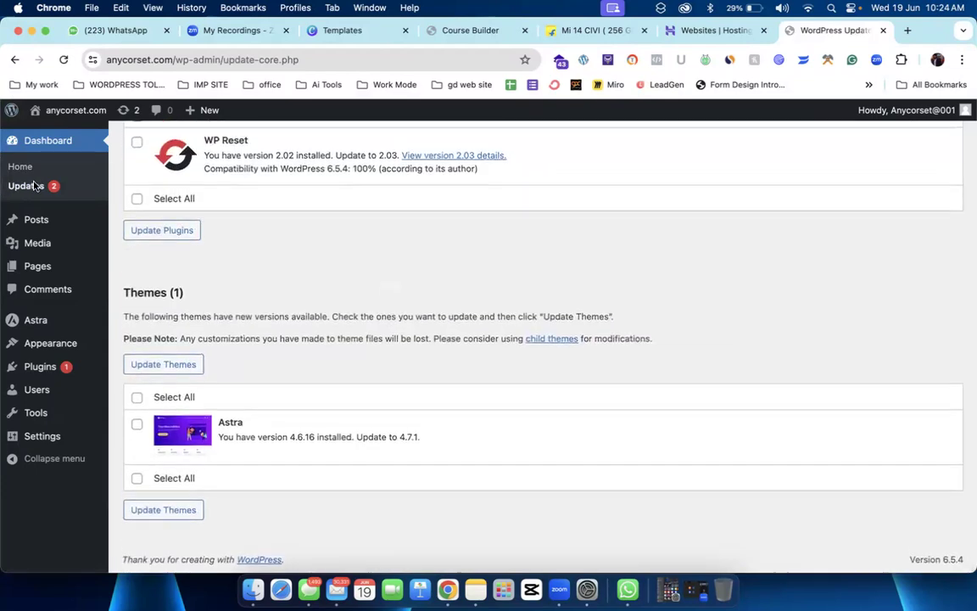
scroll(35, 185, "up", 10)
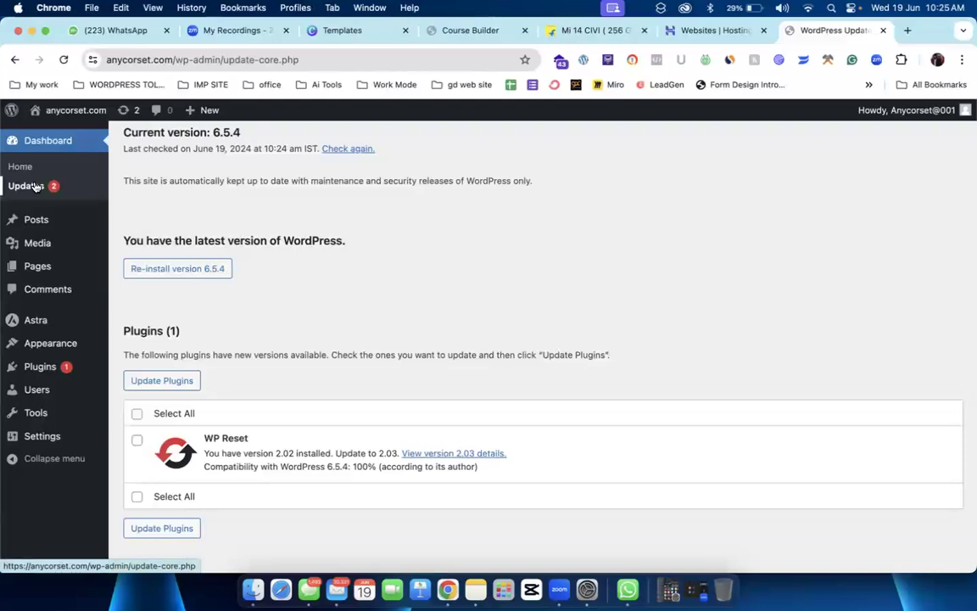
scroll(35, 186, "up", 3)
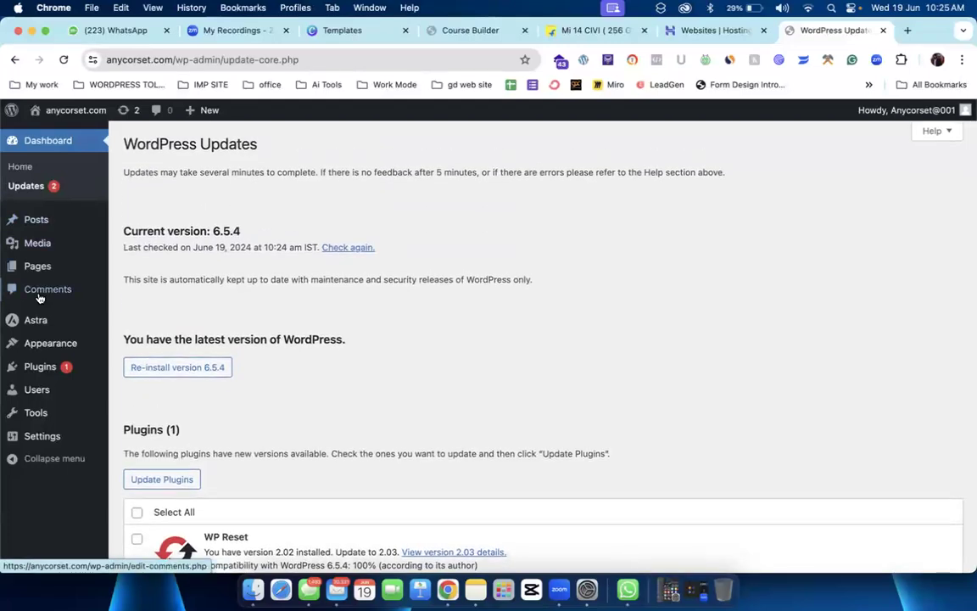
mouse_move(50, 347)
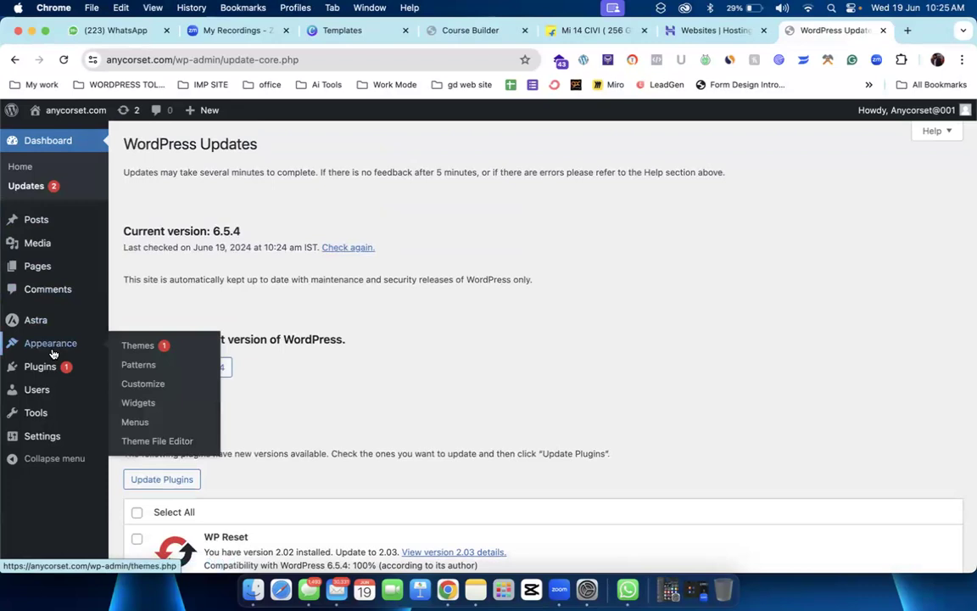
left_click(153, 346)
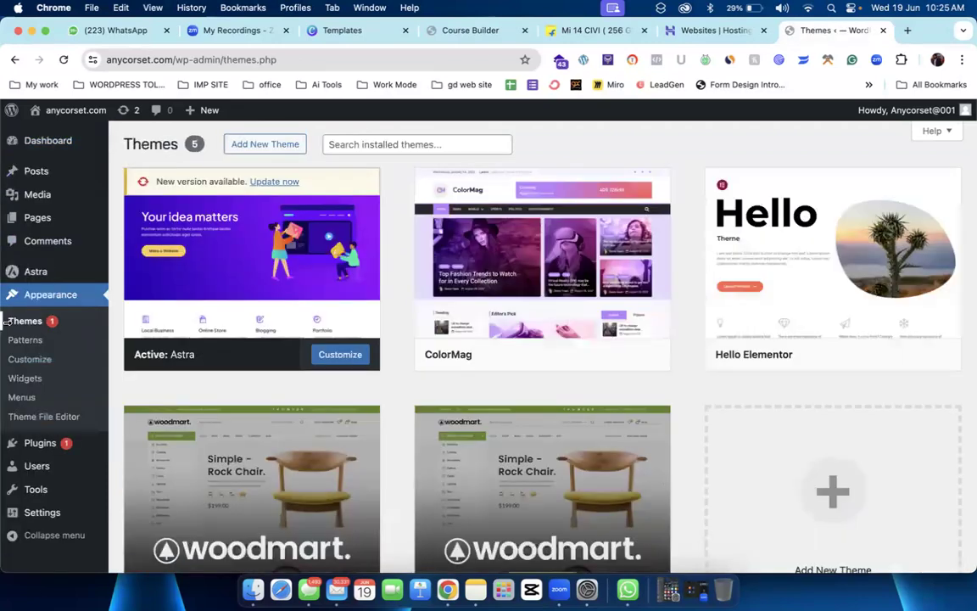
left_click(270, 182)
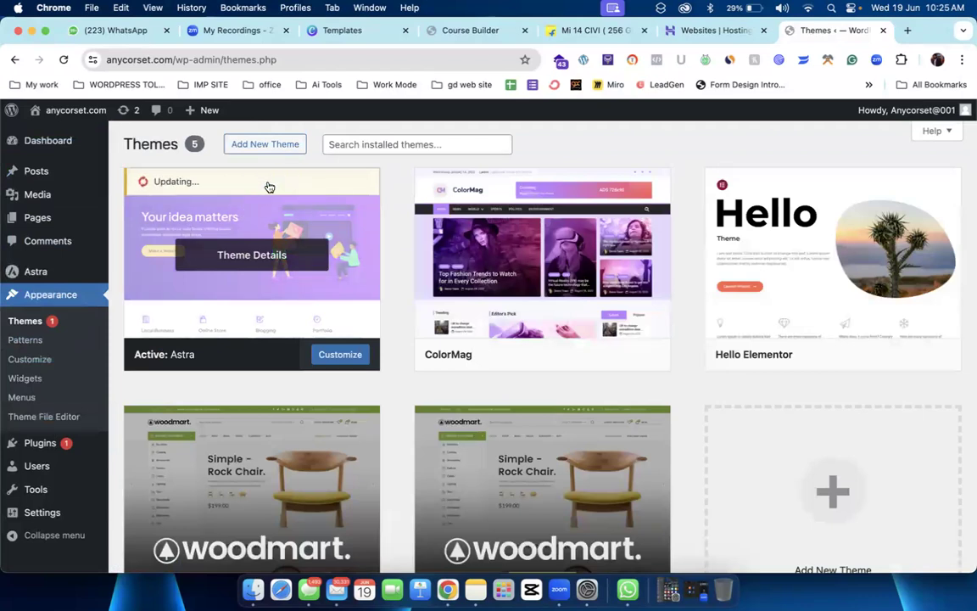